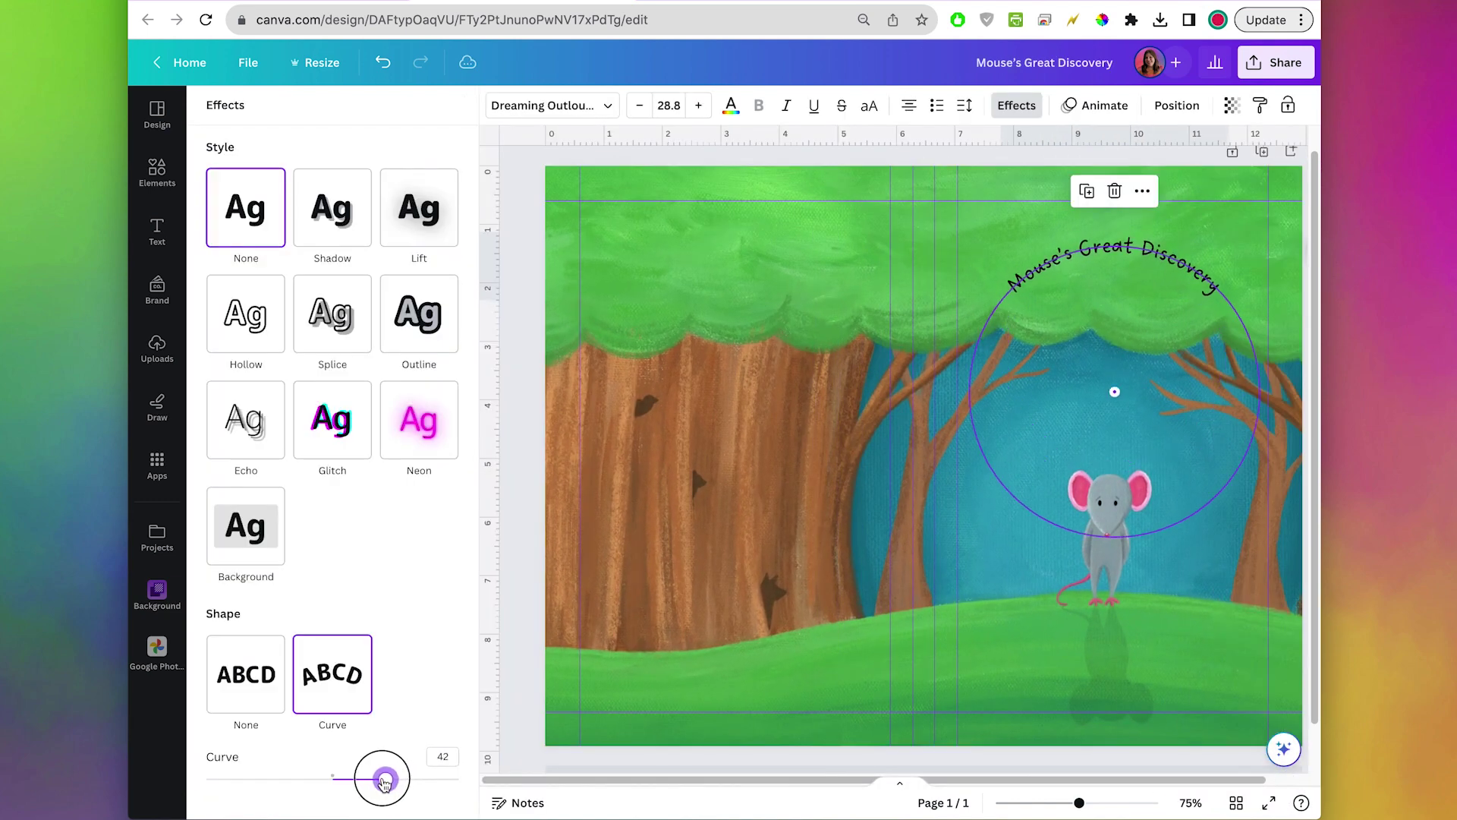
Reduce the curve of the cover title text and tighten the line spacing of the back-cover paragraph
{"action": "left_click_drag", "start_coordinate": [385, 780], "coordinate": [361, 775]}
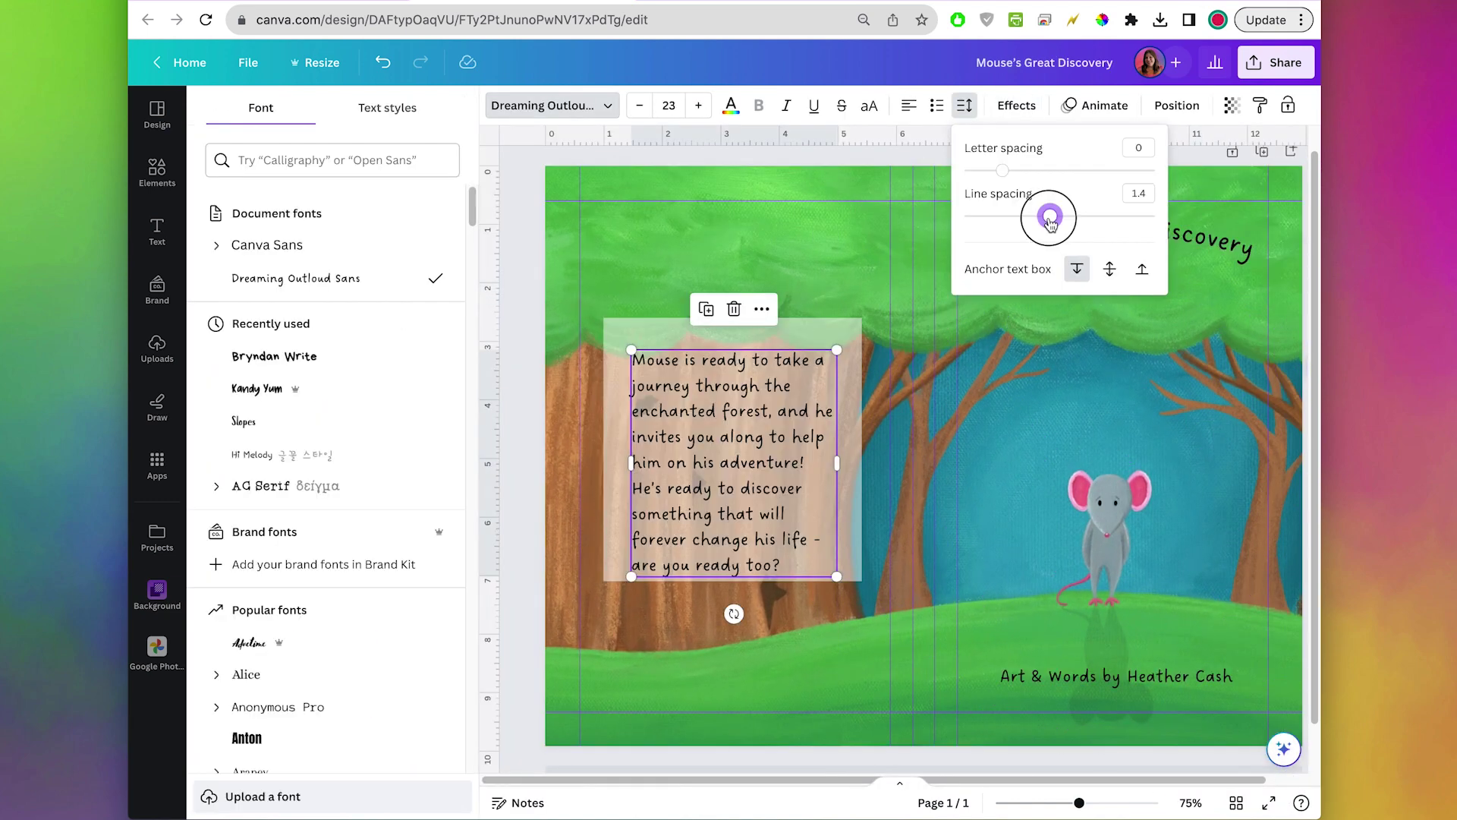
{"action": "left_click_drag", "start_coordinate": [1050, 219], "coordinate": [1035, 218]}
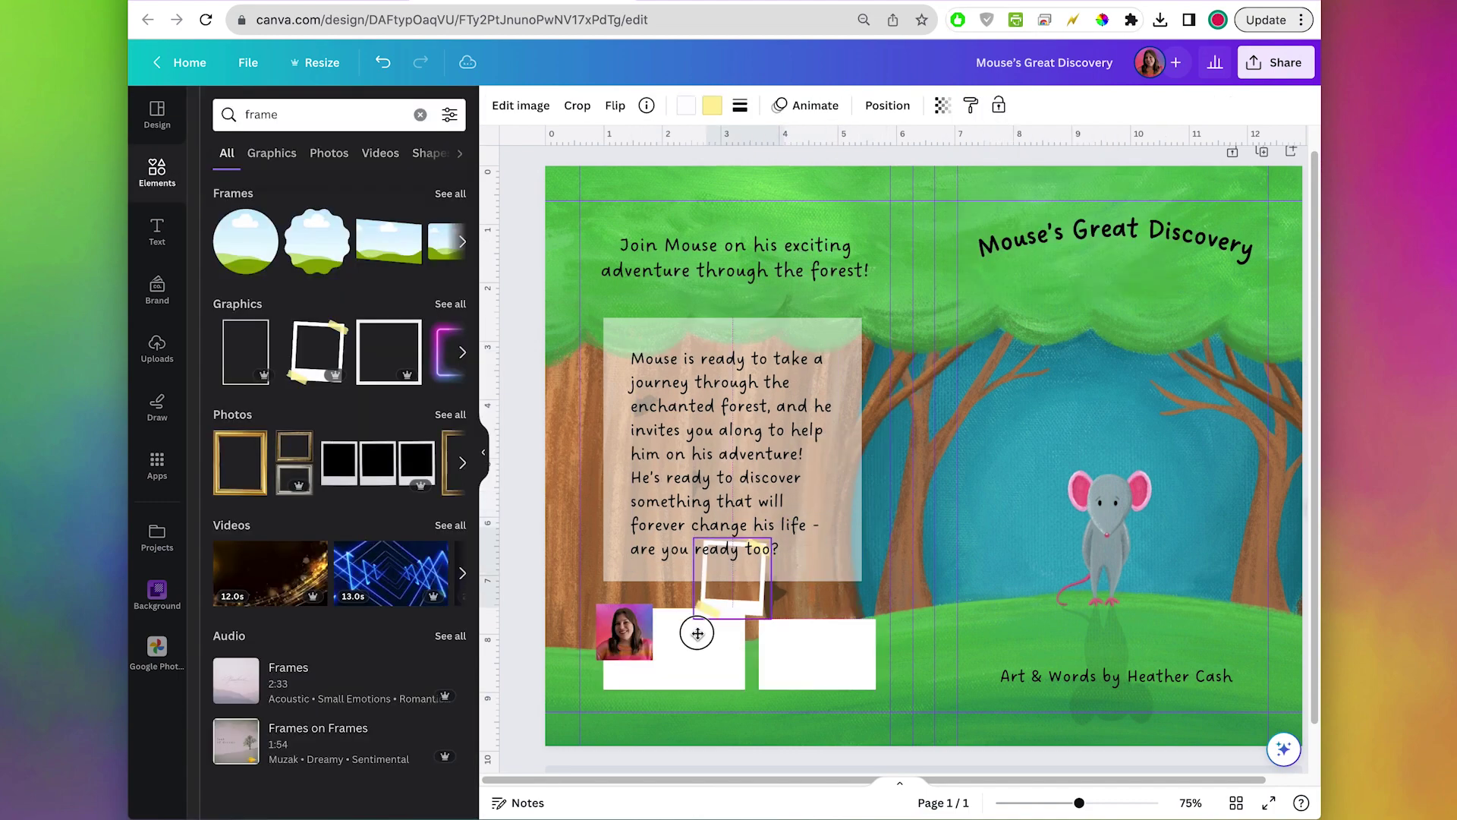
Place the taped photo frame over the portrait at the lower-left of the back cover
{"action": "left_click_drag", "start_coordinate": [698, 633], "coordinate": [621, 655]}
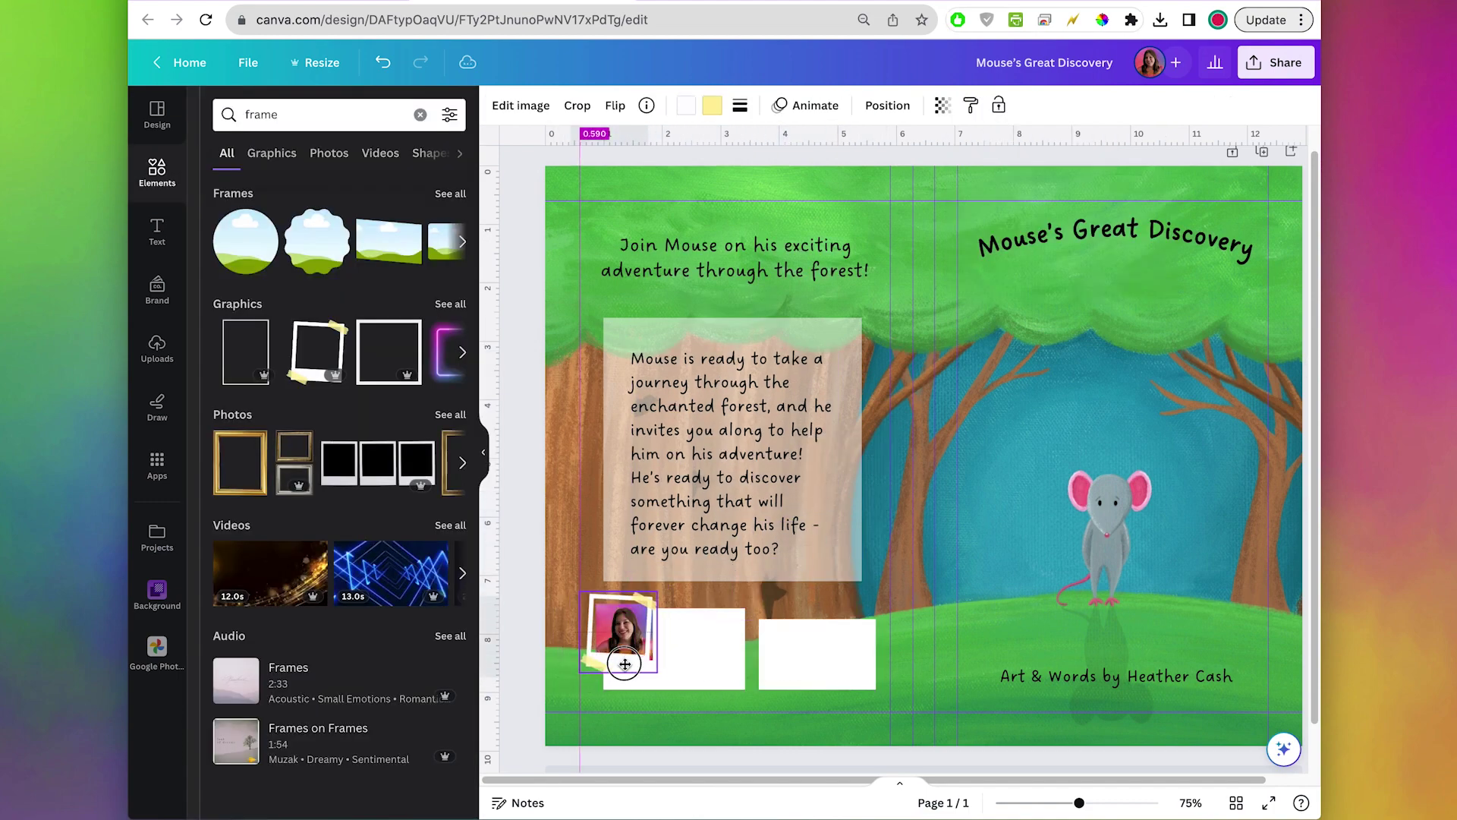
{"action": "left_click", "coordinate": [668, 483]}
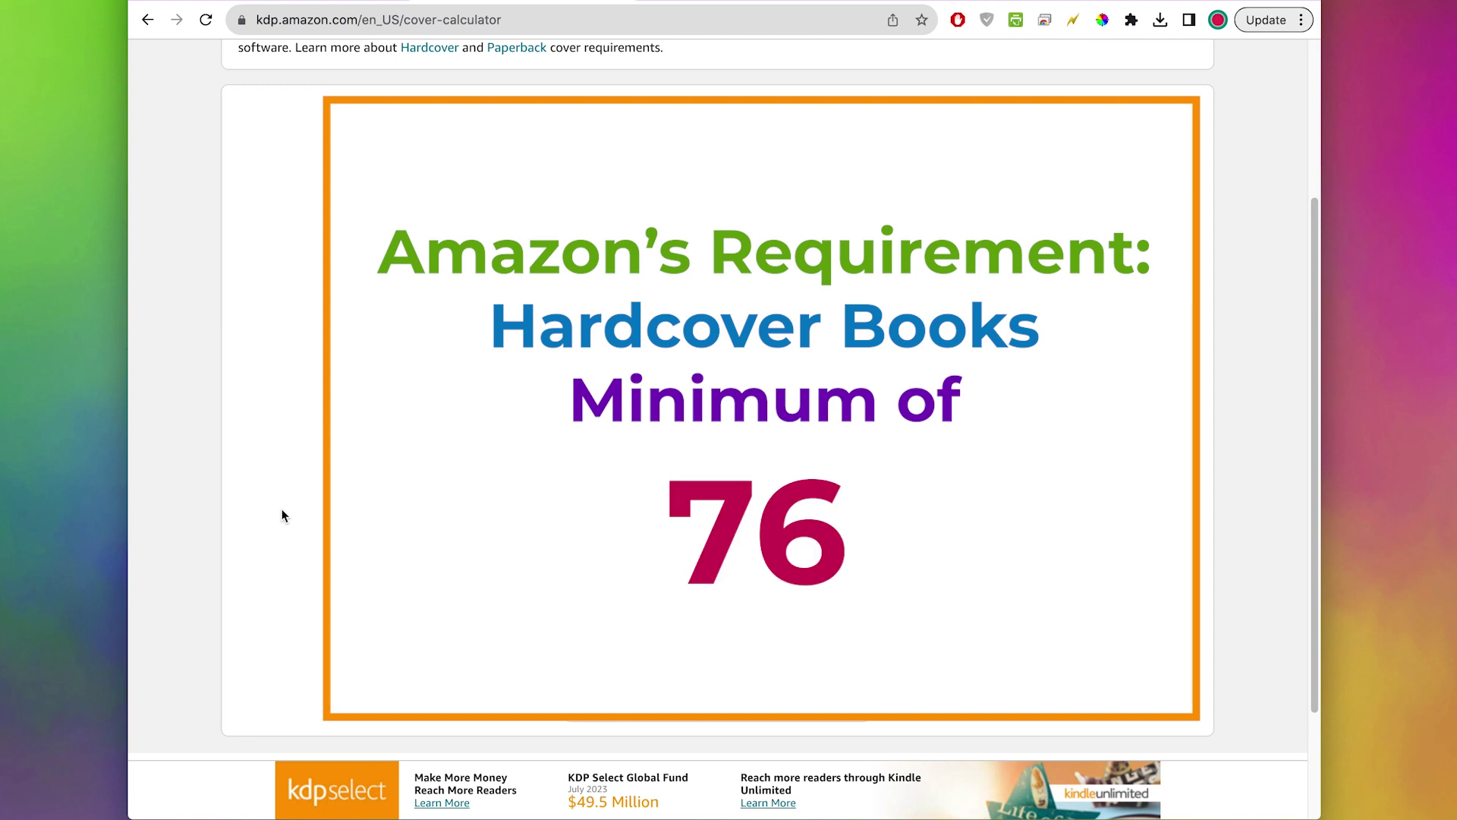
Set the book's binding type to Hardcover and its interior type to Premium color in the KDP cover calculator
{"action": "scroll", "coordinate": [1131, 596], "scroll_direction": "up", "scroll_amount": 3}
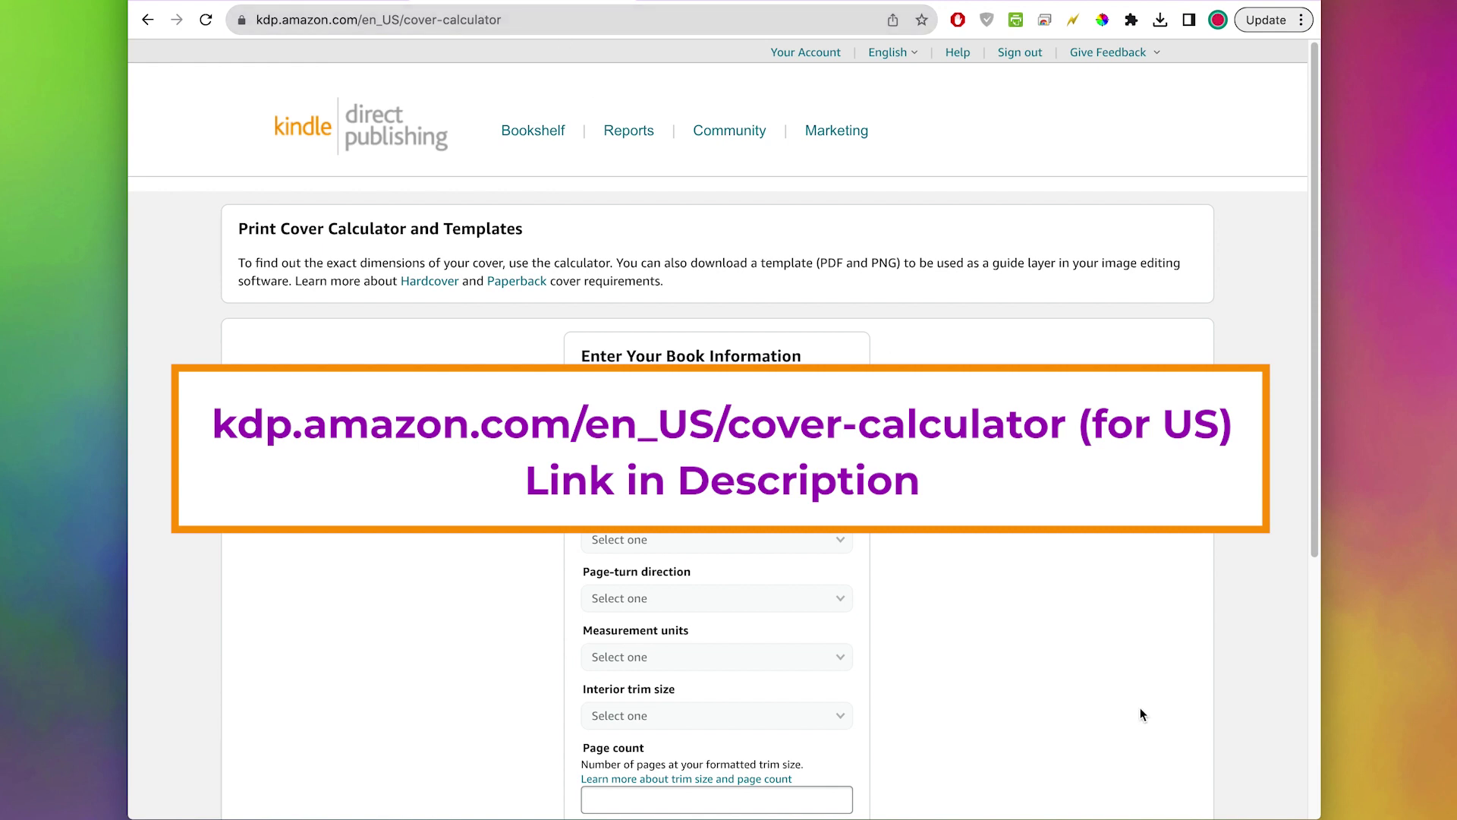
{"action": "scroll", "coordinate": [989, 179], "scroll_direction": "down", "scroll_amount": 4}
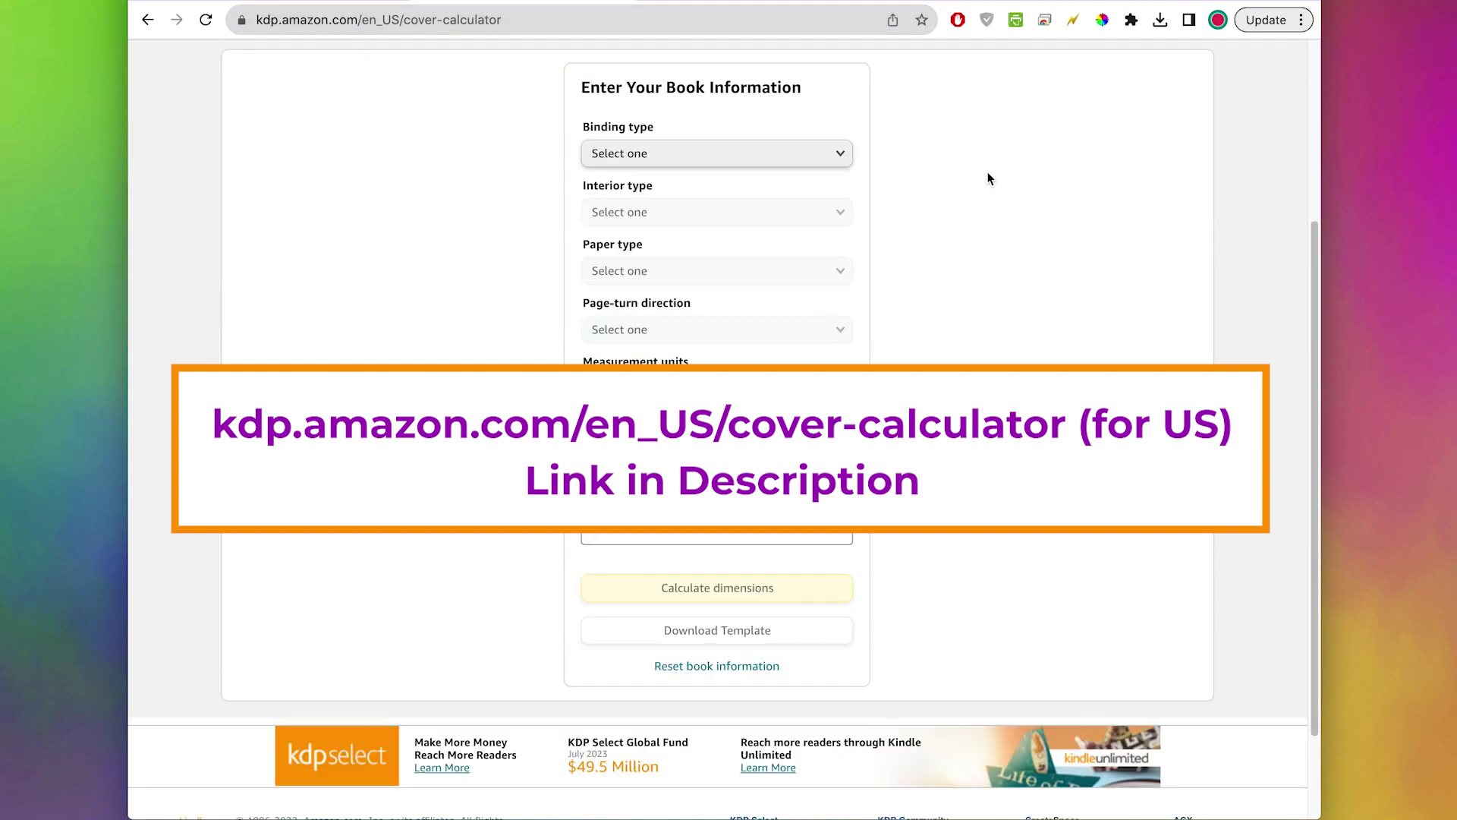
{"action": "left_click", "coordinate": [757, 159]}
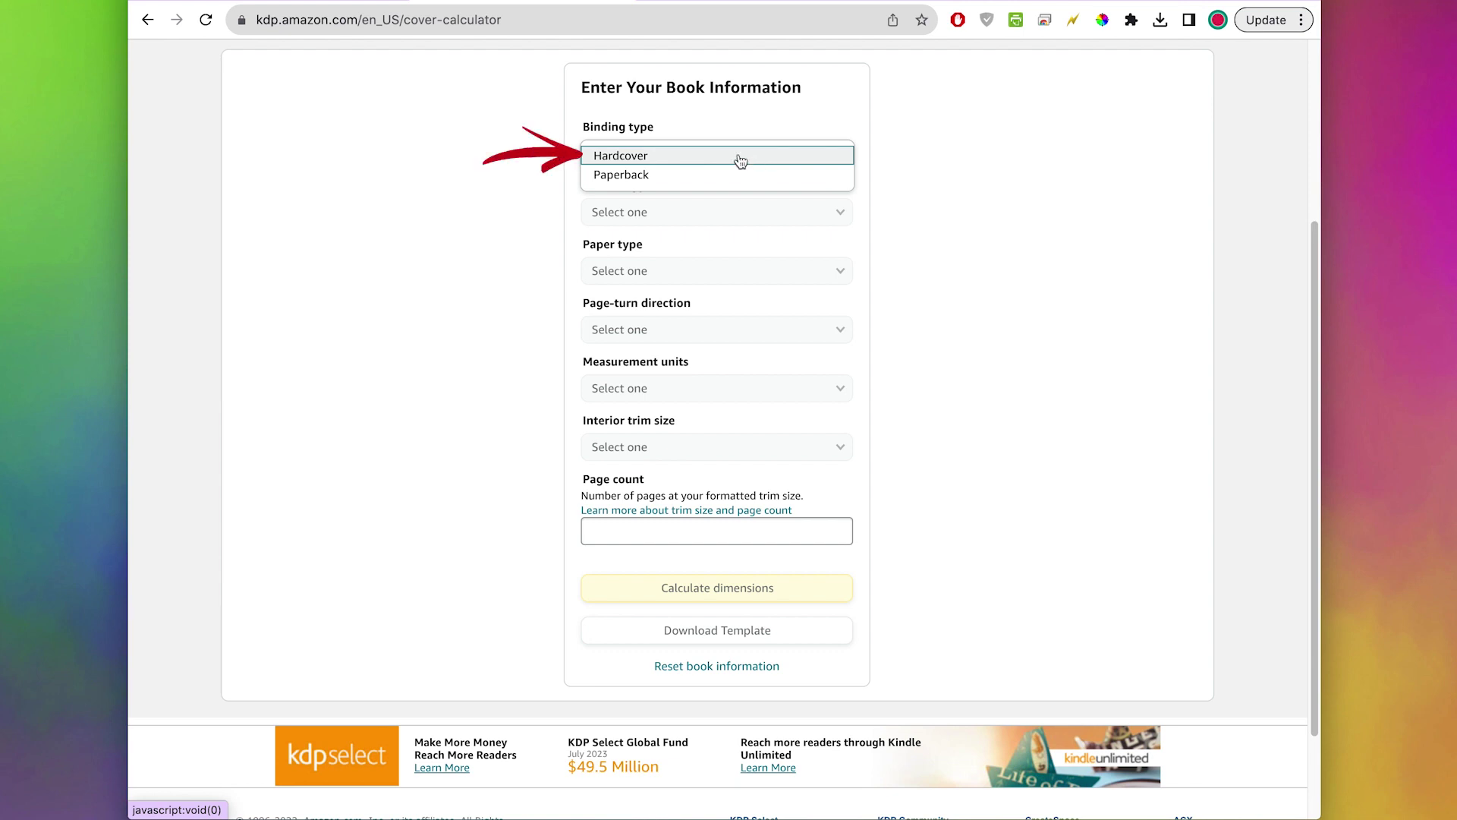
{"action": "left_click", "coordinate": [741, 155]}
{"action": "left_click", "coordinate": [839, 212]}
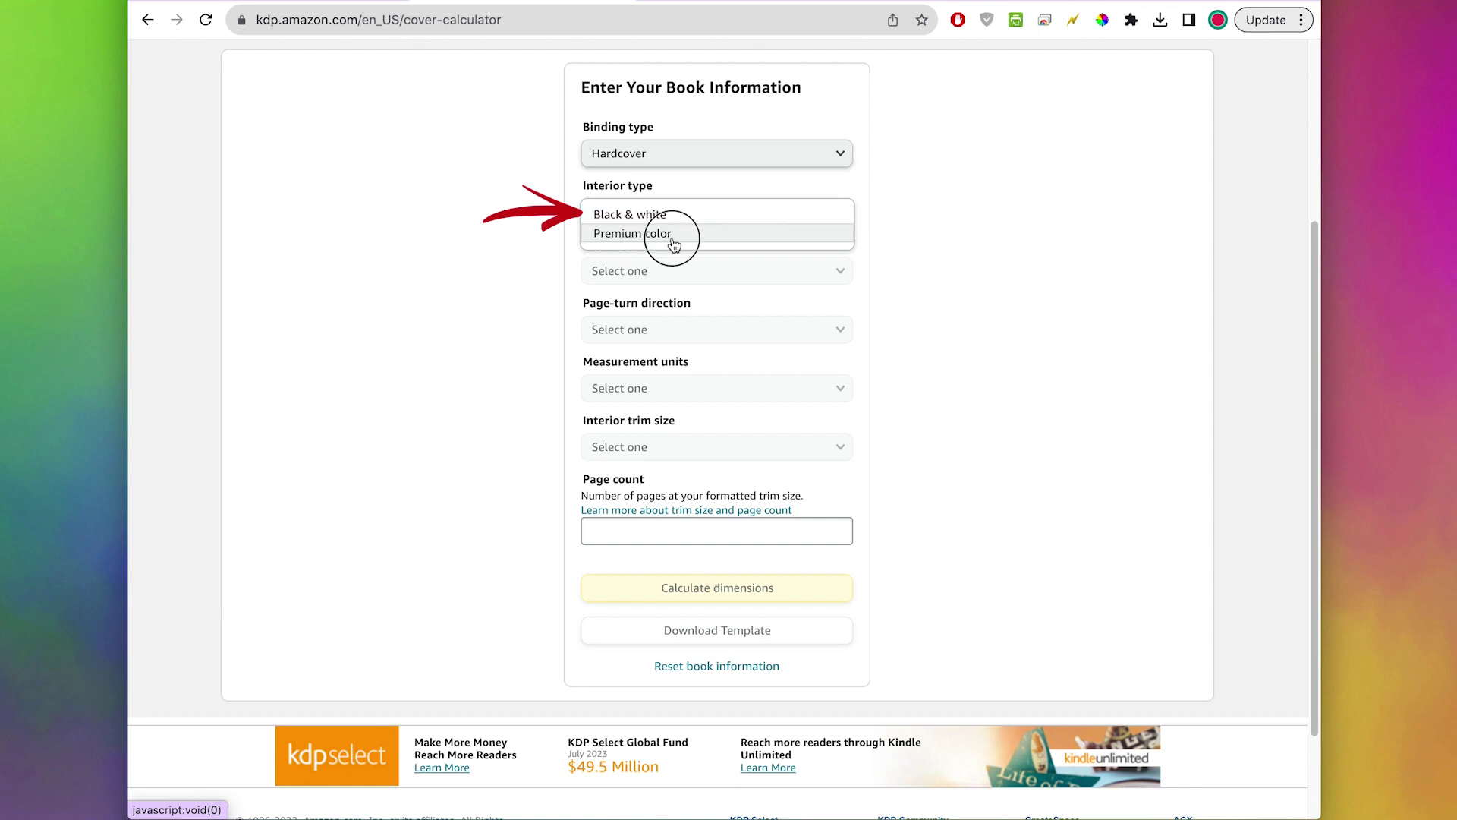
{"action": "left_click", "coordinate": [672, 239]}
Choose White paper as the paper type and Left to Right as the page-turn direction
{"action": "left_click", "coordinate": [848, 280]}
{"action": "left_click", "coordinate": [850, 275]}
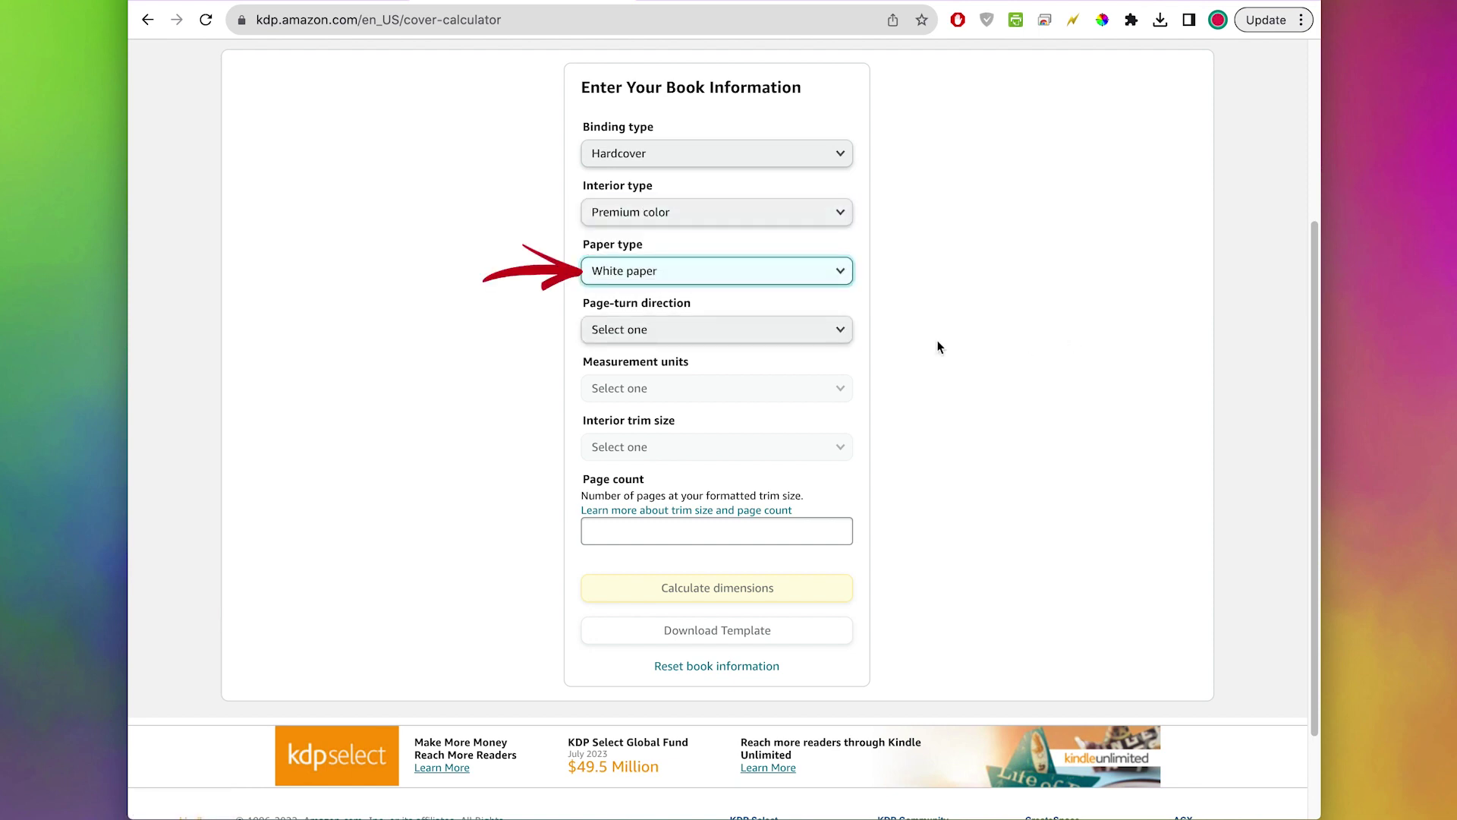
{"action": "left_click", "coordinate": [834, 334]}
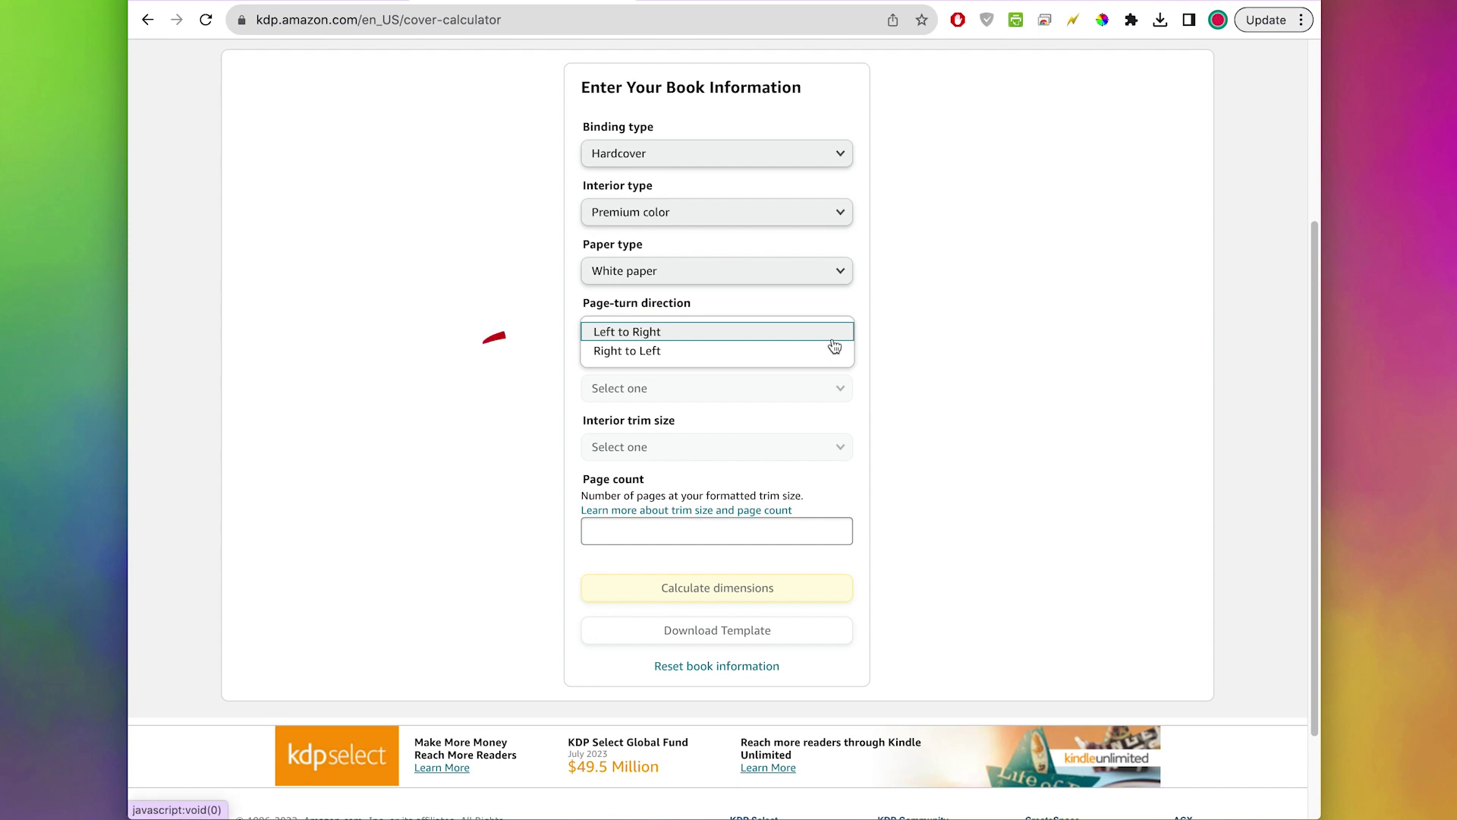
{"action": "left_click", "coordinate": [678, 334]}
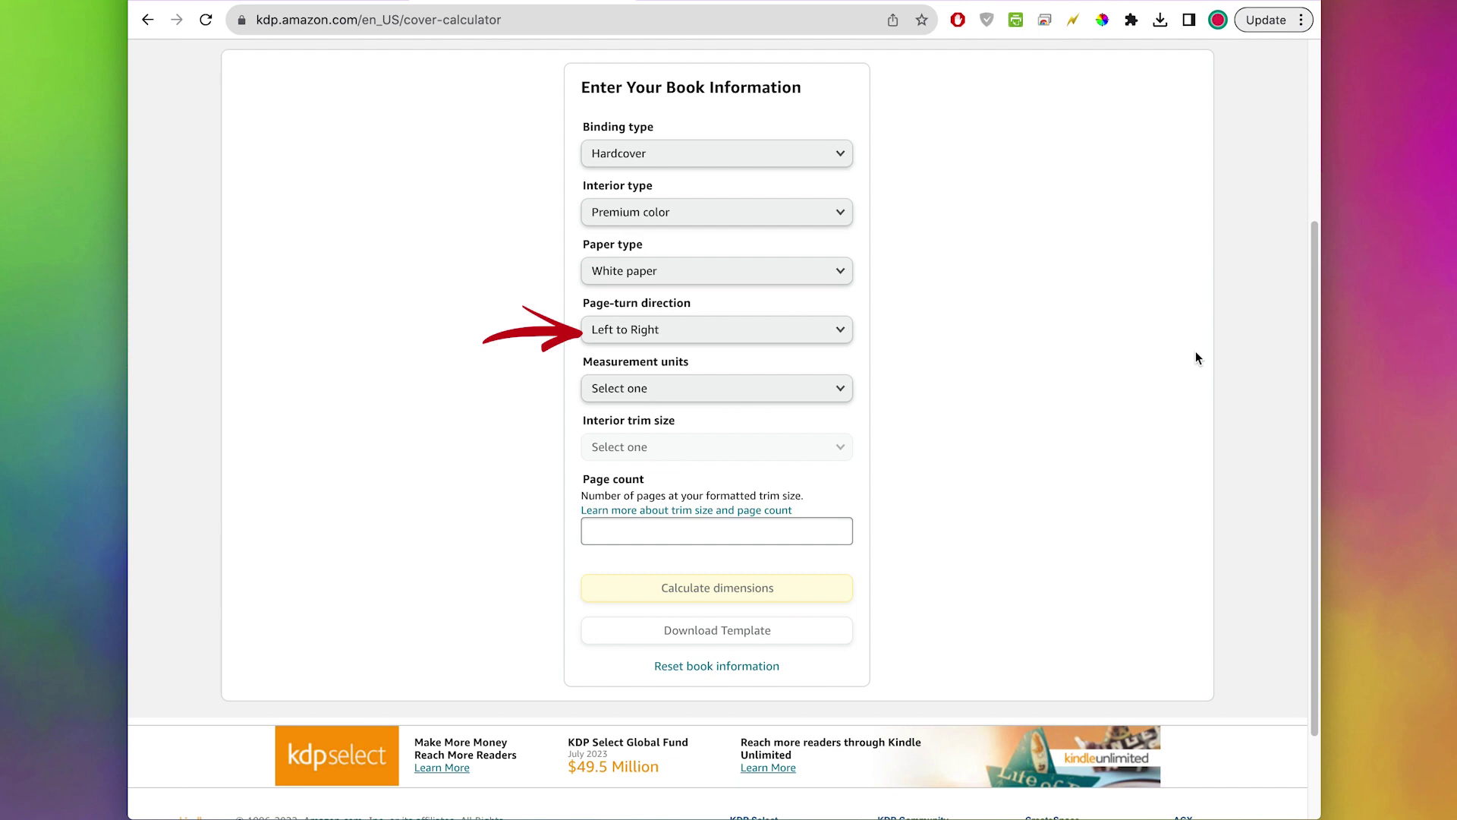
Set the measurement units to Inches and the interior trim size to 5.5 x 8.5 in
{"action": "left_click", "coordinate": [830, 383]}
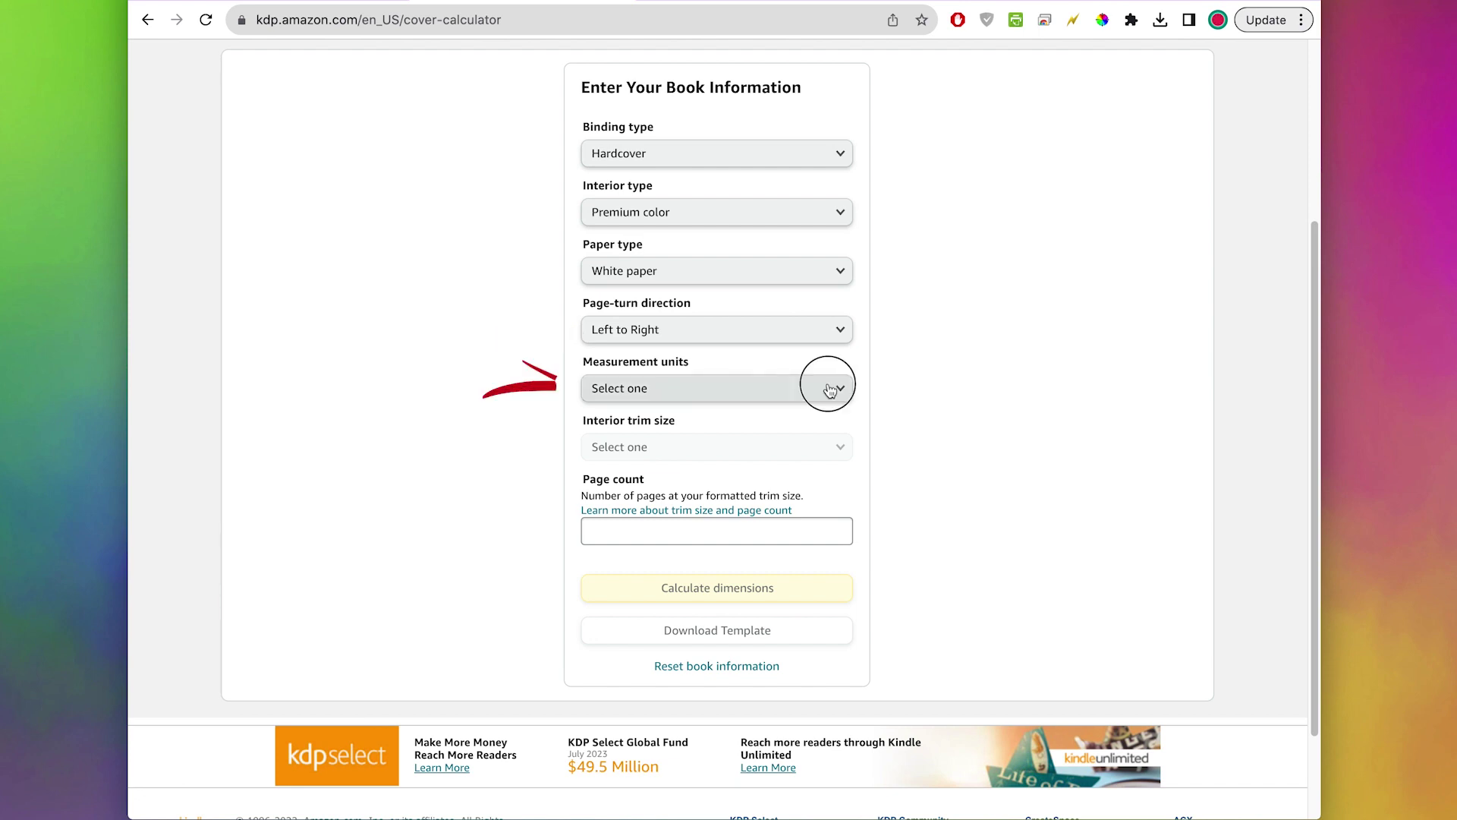
{"action": "left_click", "coordinate": [820, 395]}
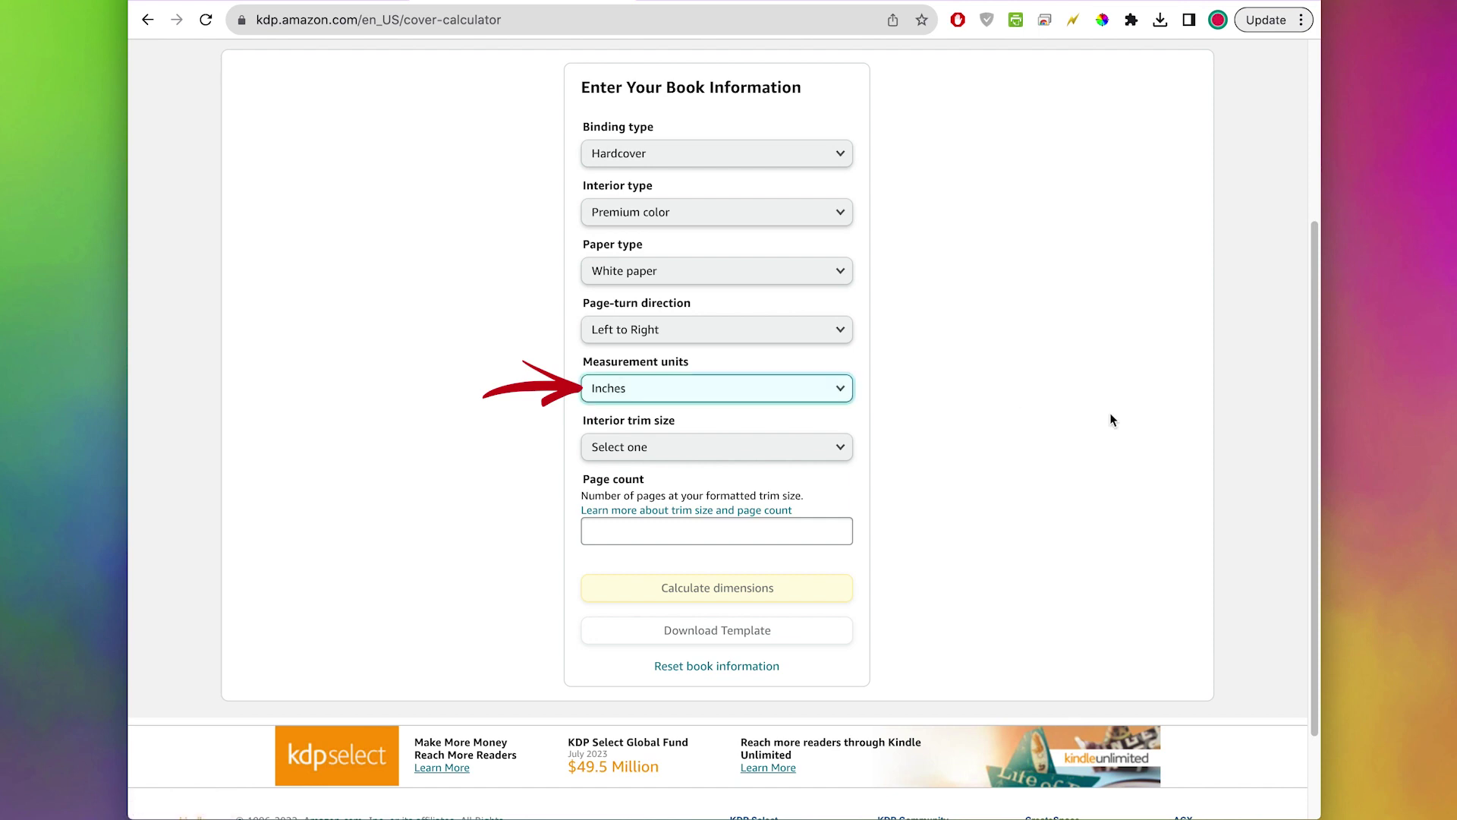
{"action": "left_click", "coordinate": [776, 453]}
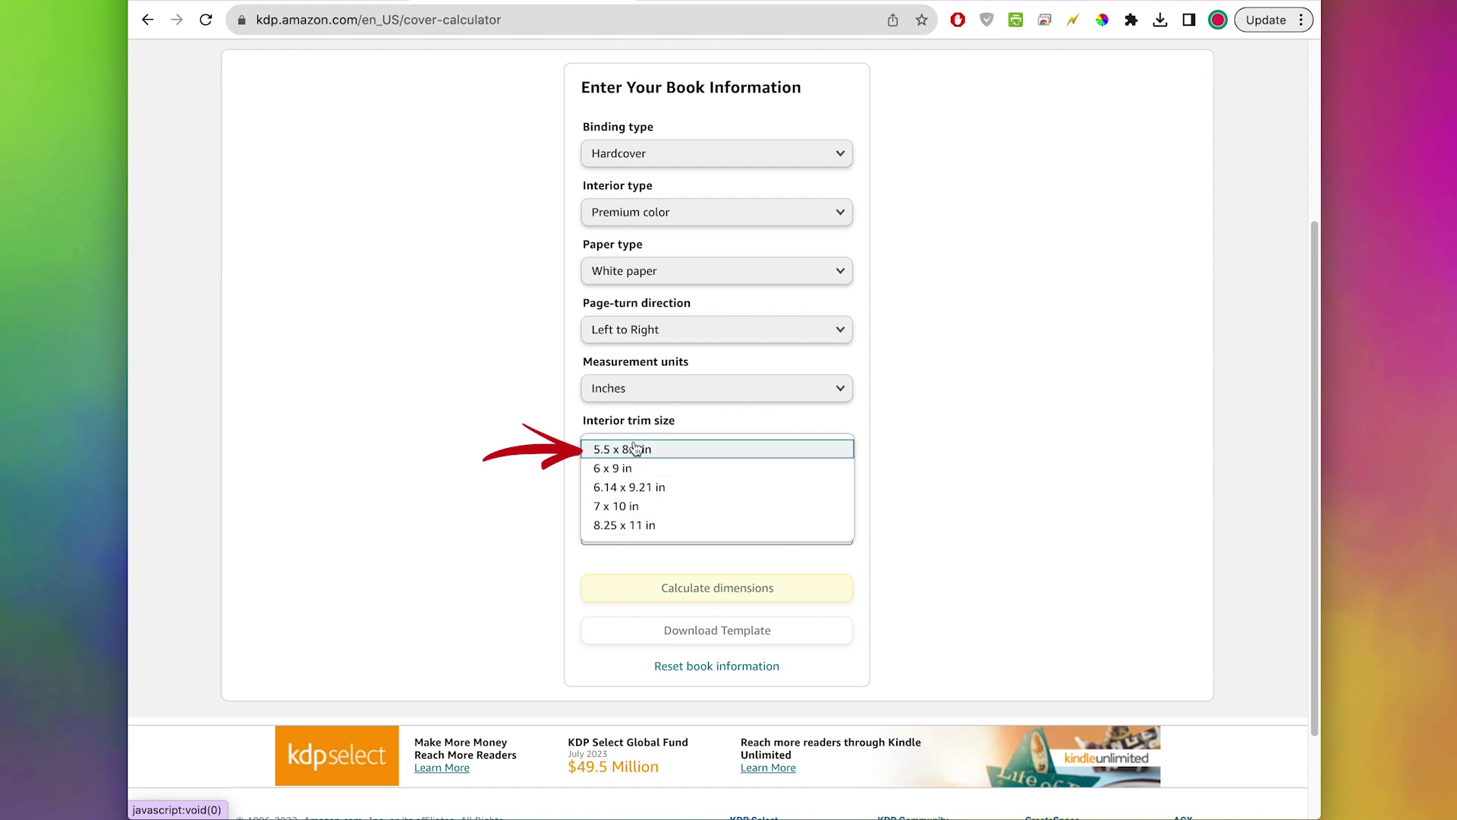
{"action": "left_click", "coordinate": [676, 449]}
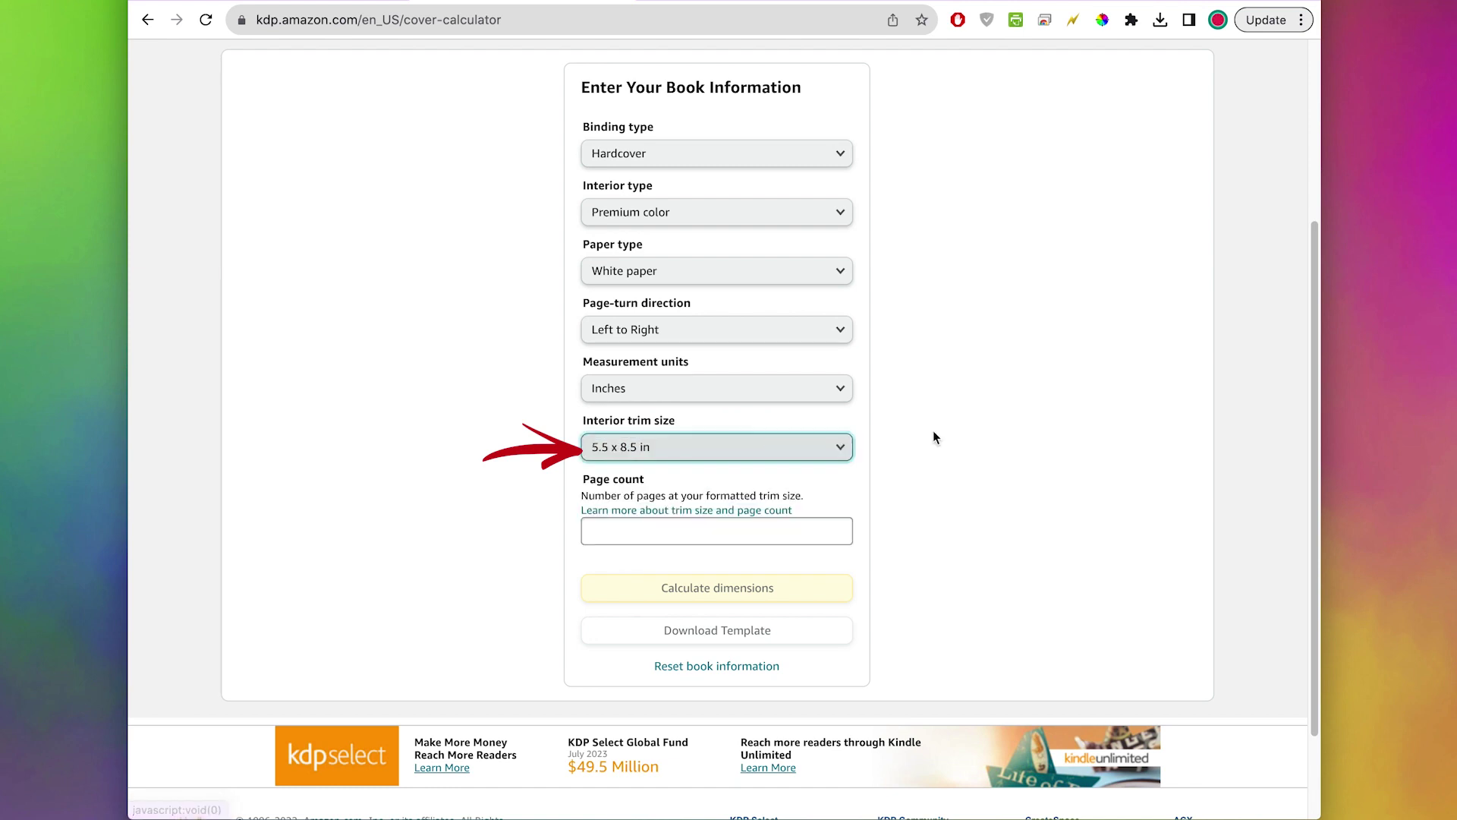
{"action": "left_click", "coordinate": [1154, 443]}
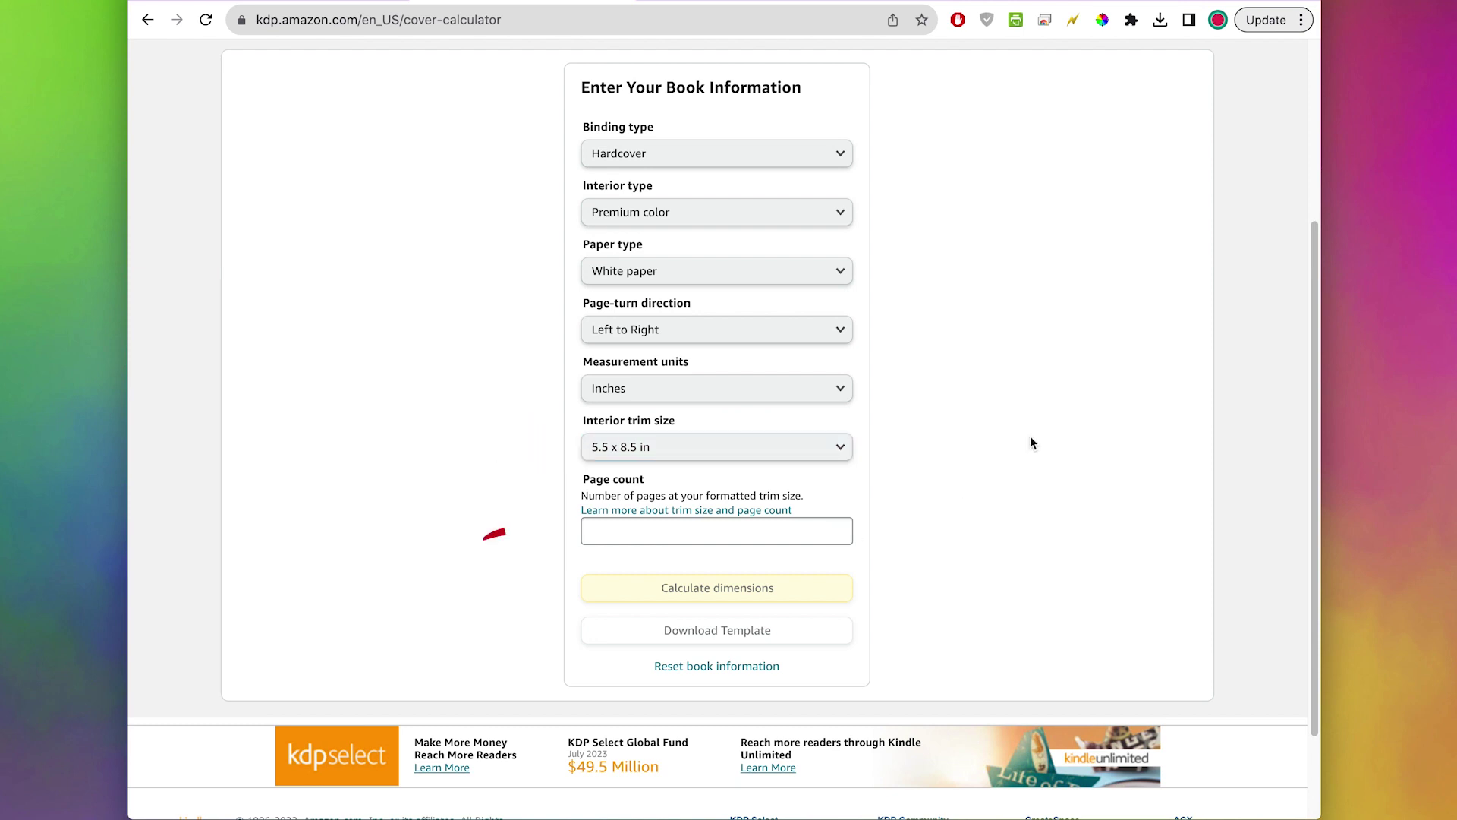
Set the page count to 76 and calculate the cover dimensions
{"action": "left_click", "coordinate": [764, 532]}
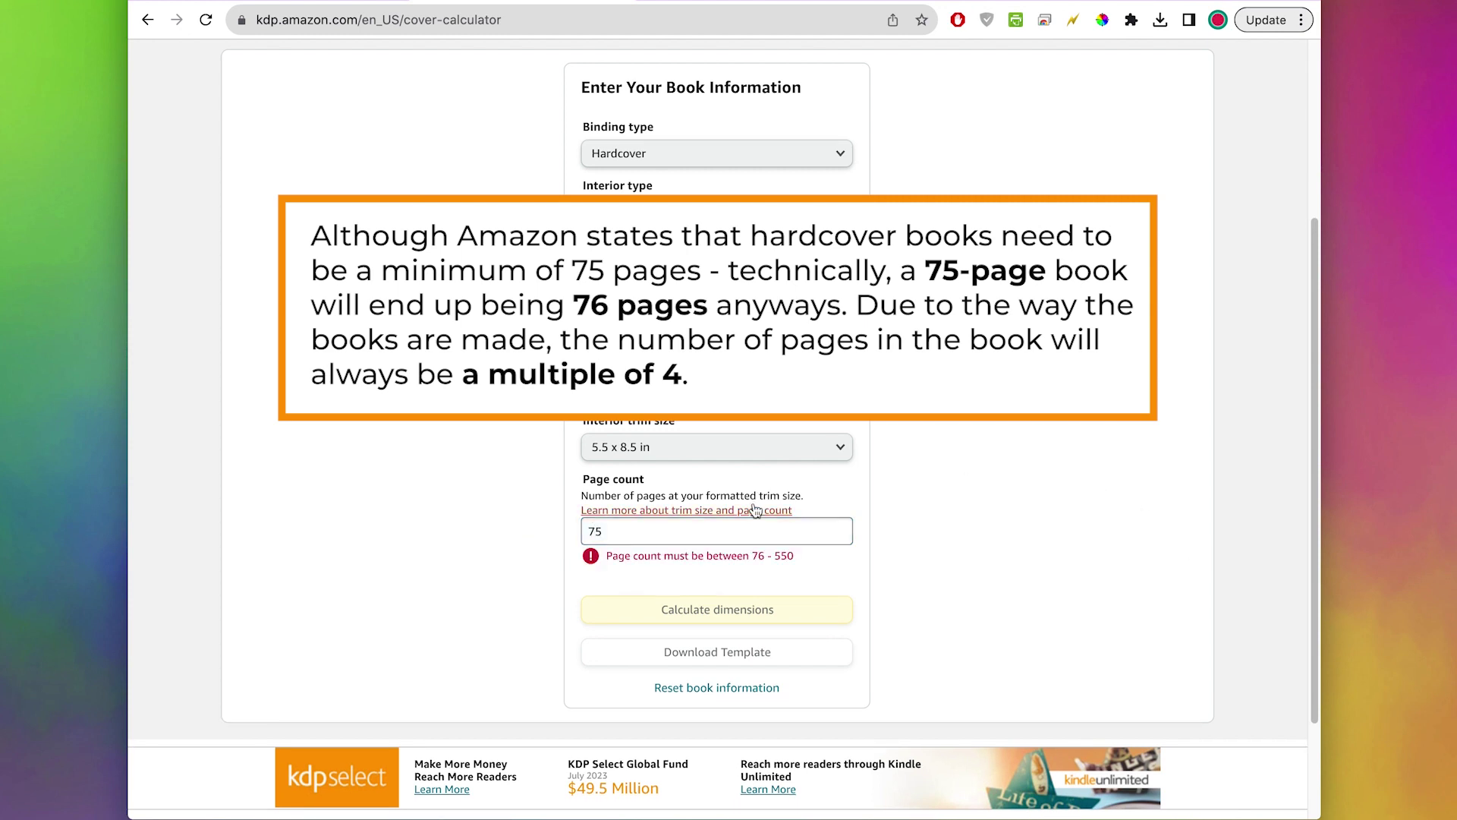
{"action": "left_click", "coordinate": [676, 527]}
{"action": "type", "text": "5"}
{"action": "left_click", "coordinate": [763, 548]}
{"action": "left_click", "coordinate": [788, 535]}
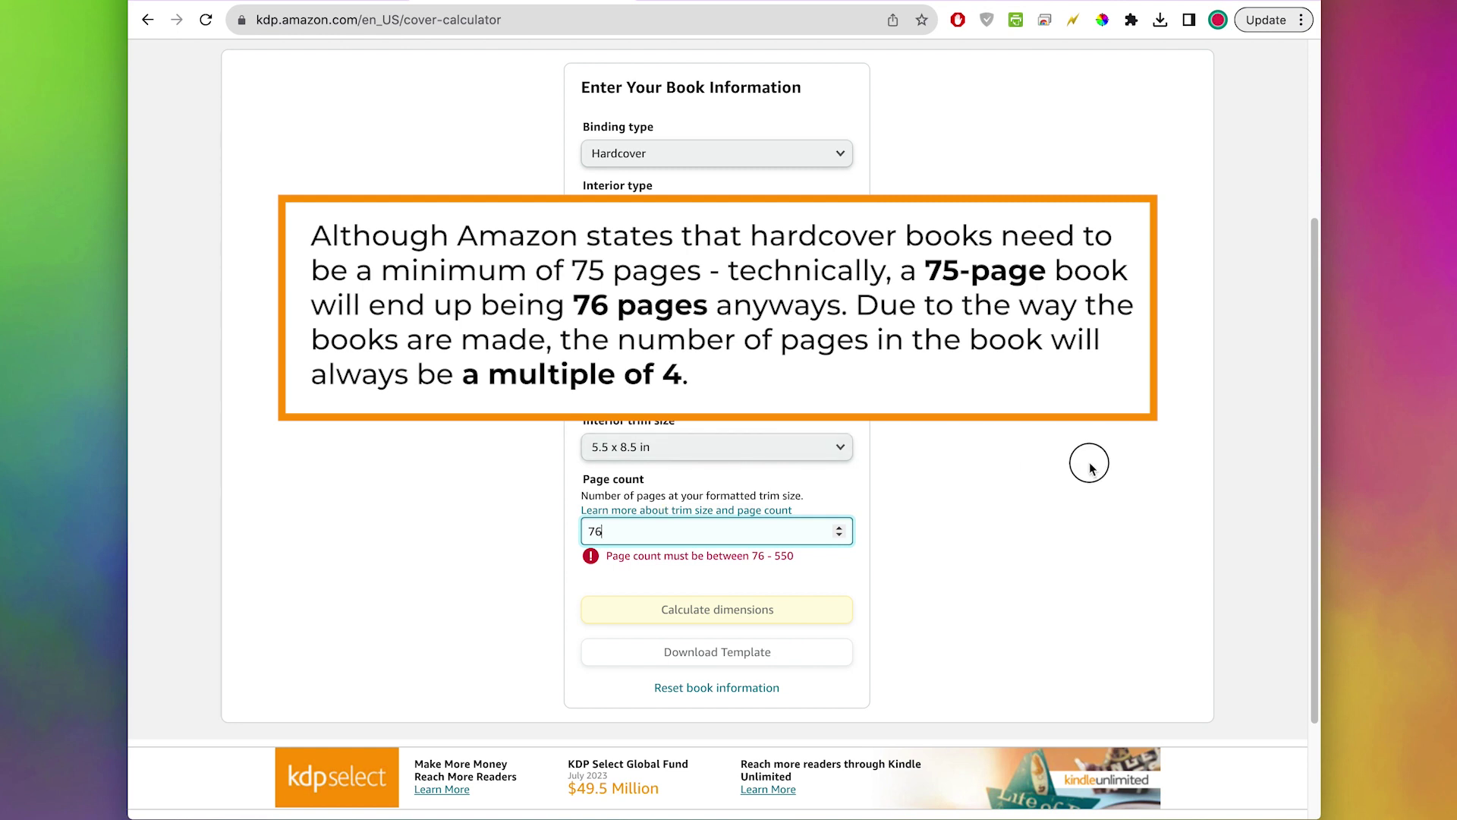
{"action": "left_click", "coordinate": [1028, 502]}
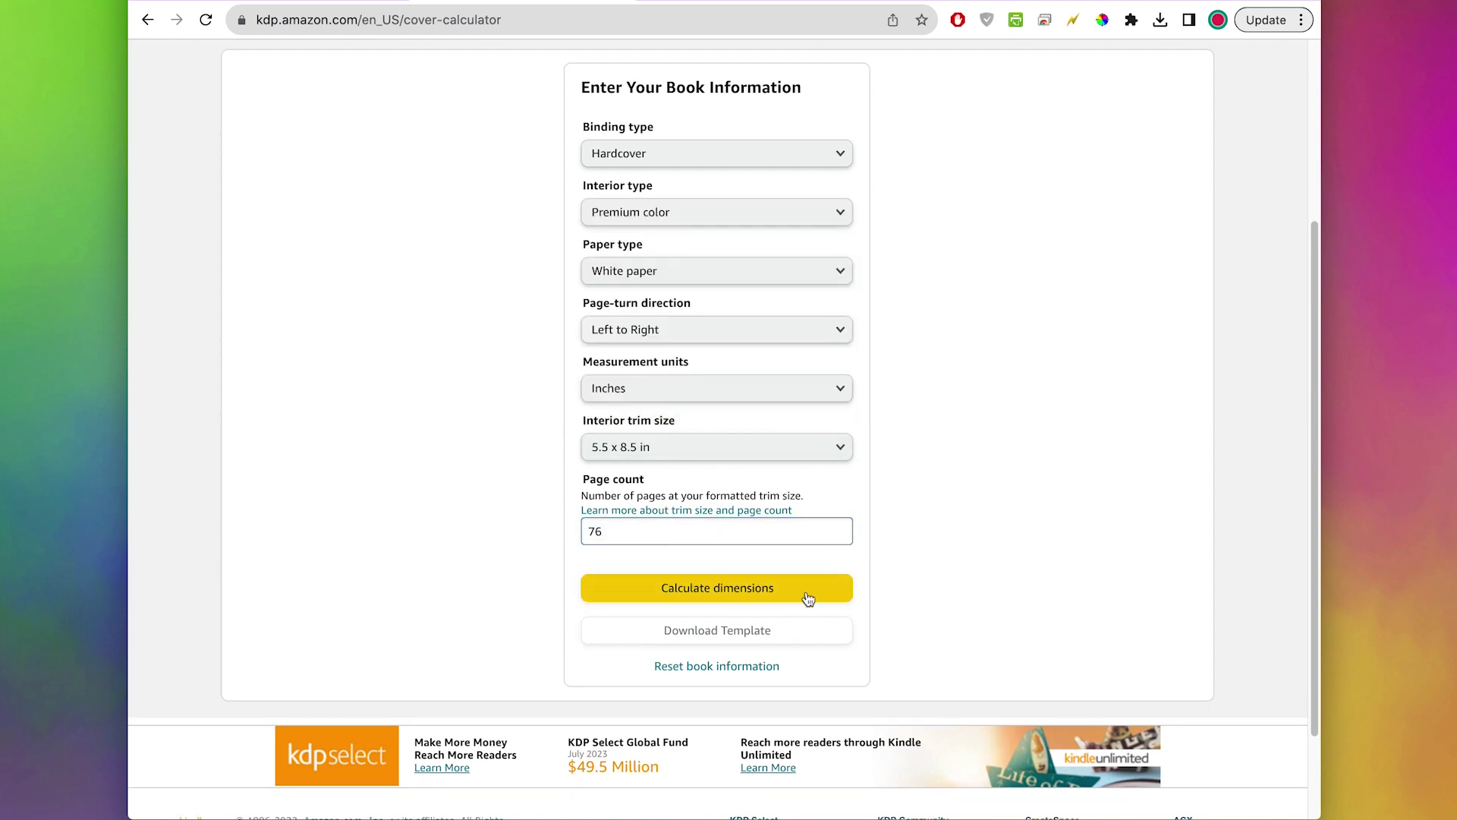
{"action": "left_click", "coordinate": [721, 593]}
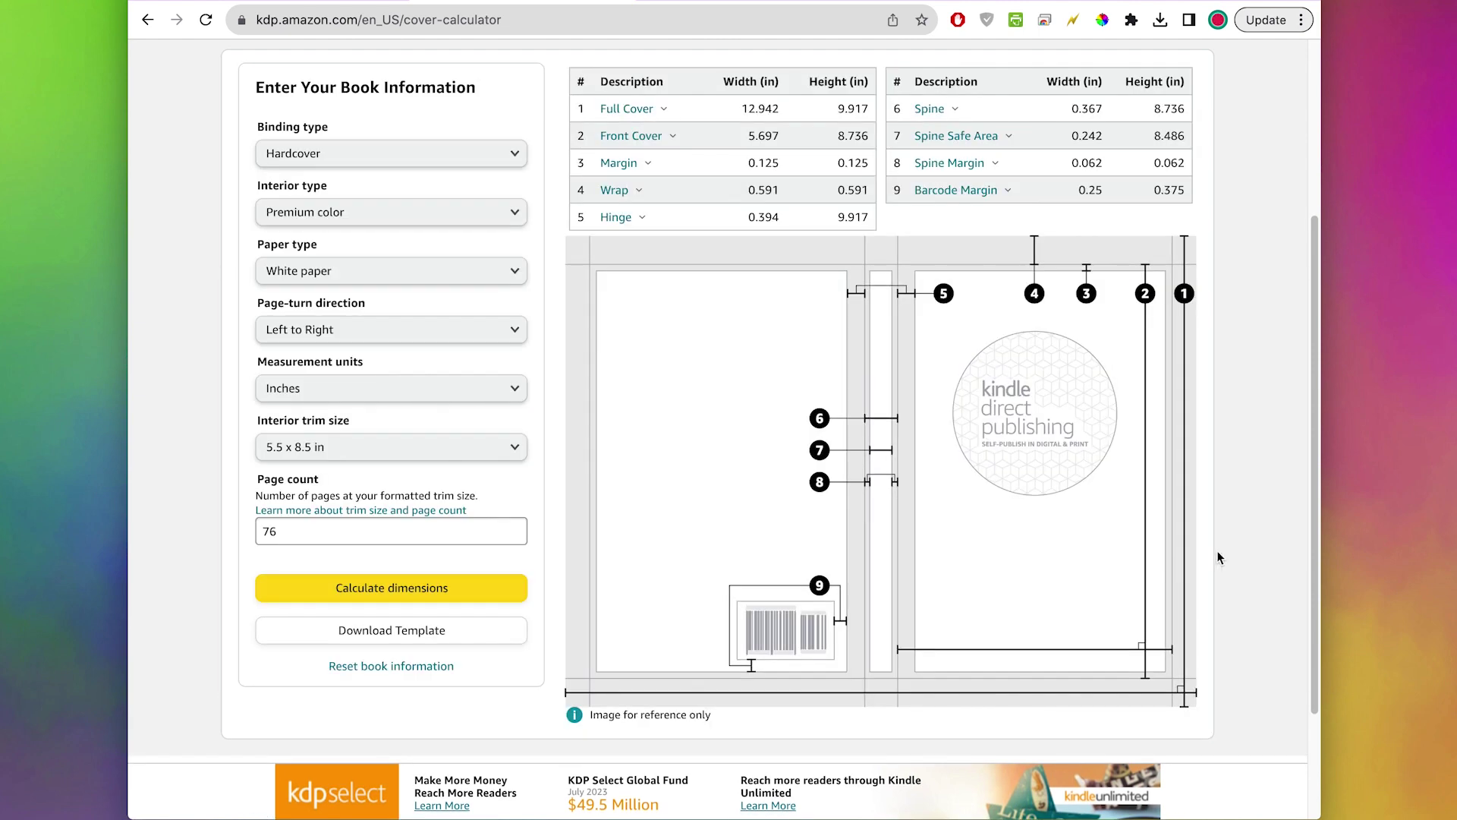
Download the cover template and unpack its ZIP archive to reach the PNG template file inside
{"action": "left_click", "coordinate": [363, 634]}
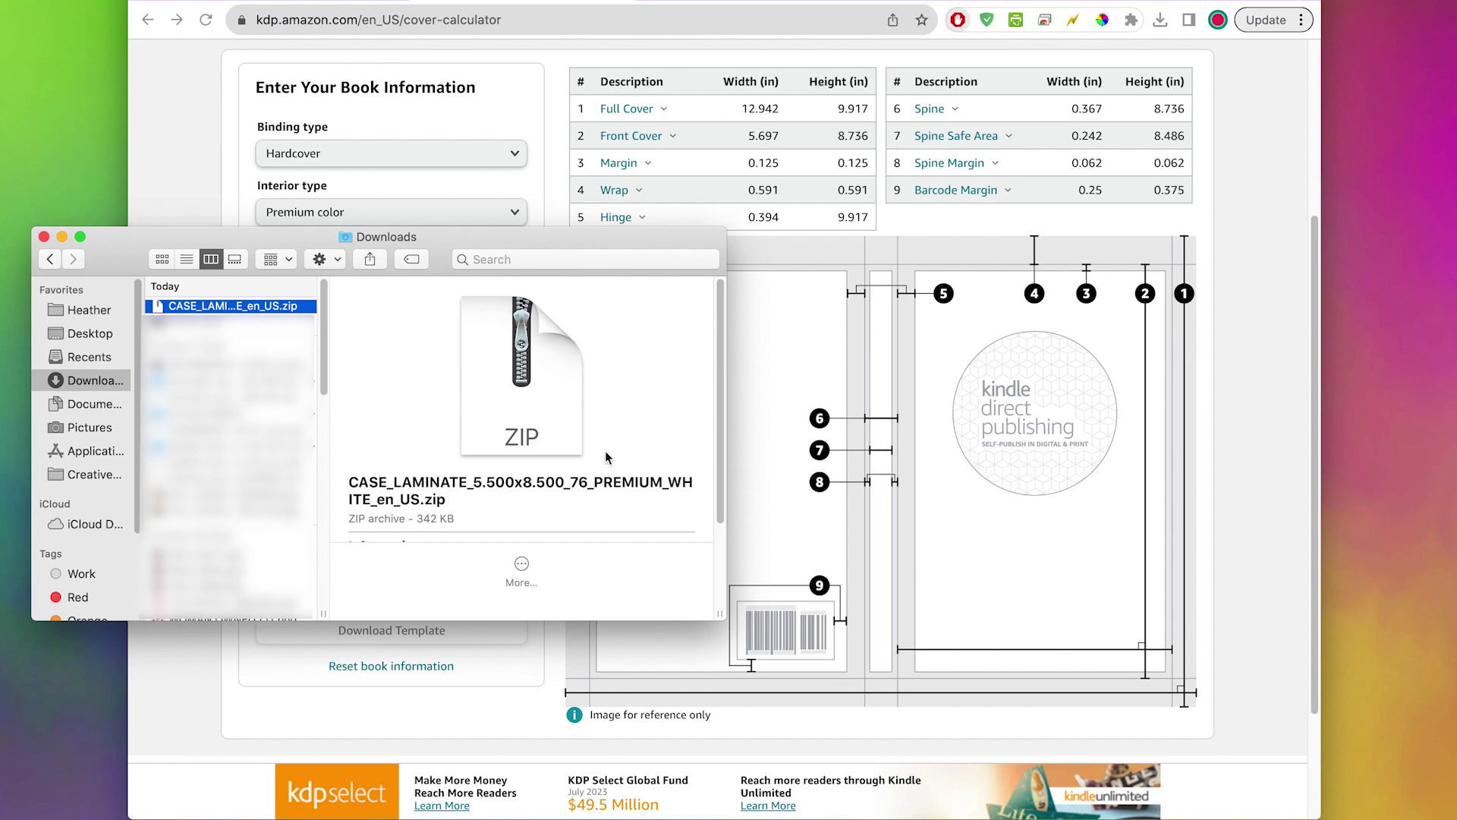
{"action": "left_click", "coordinate": [161, 307]}
{"action": "double_click", "coordinate": [161, 307]}
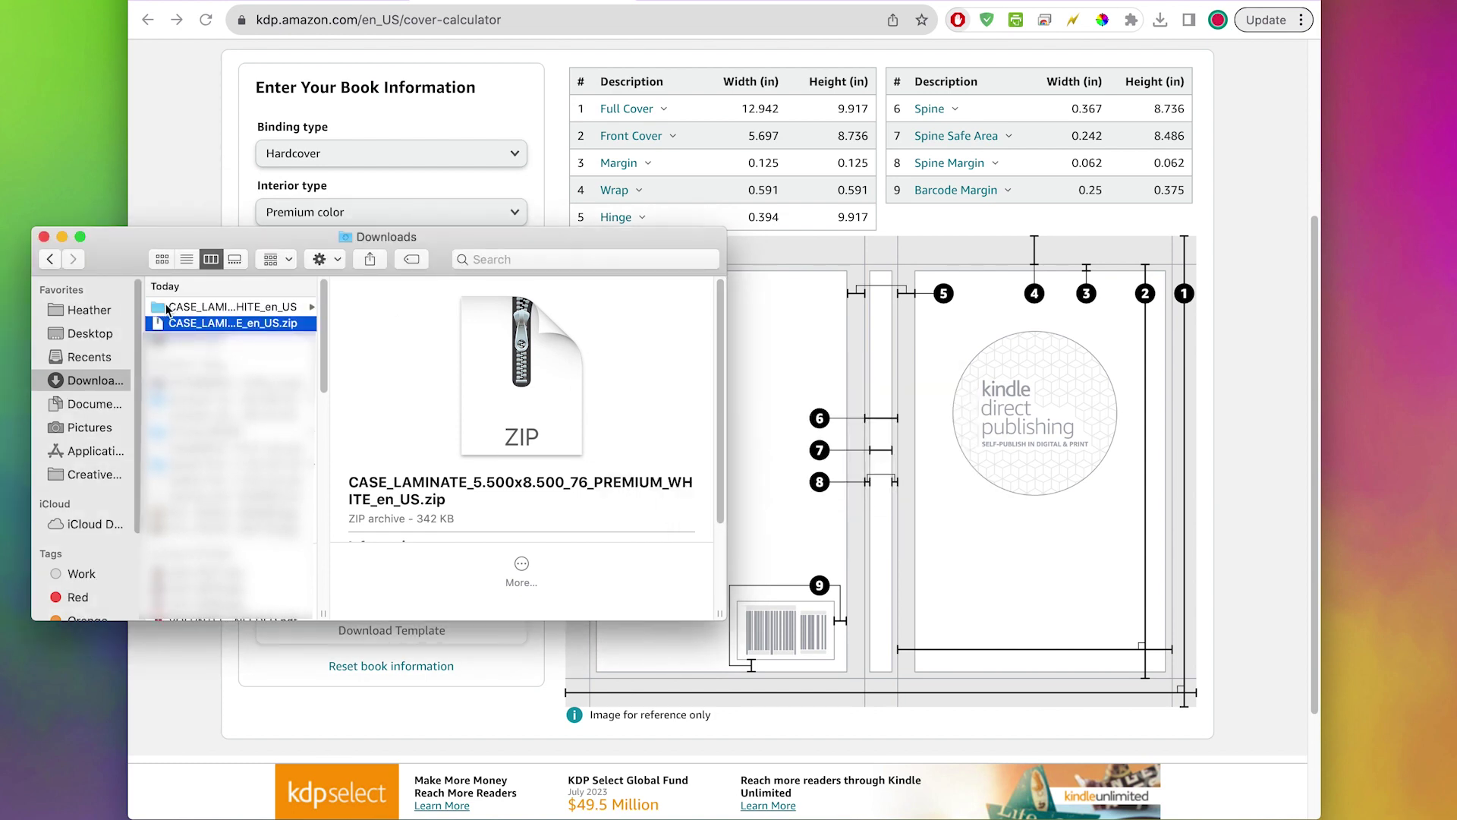
{"action": "left_click", "coordinate": [167, 308]}
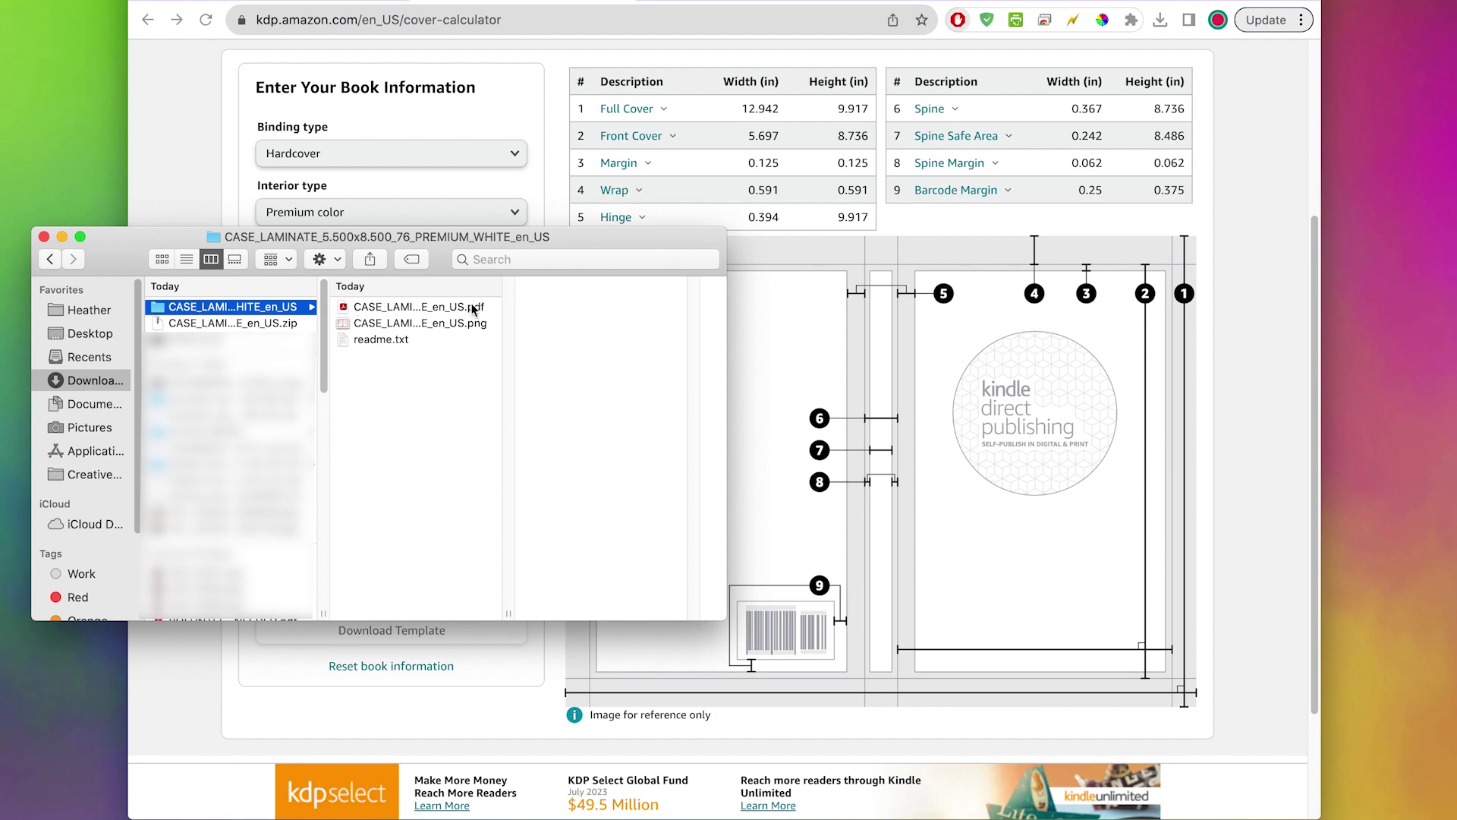
{"action": "left_click", "coordinate": [389, 323]}
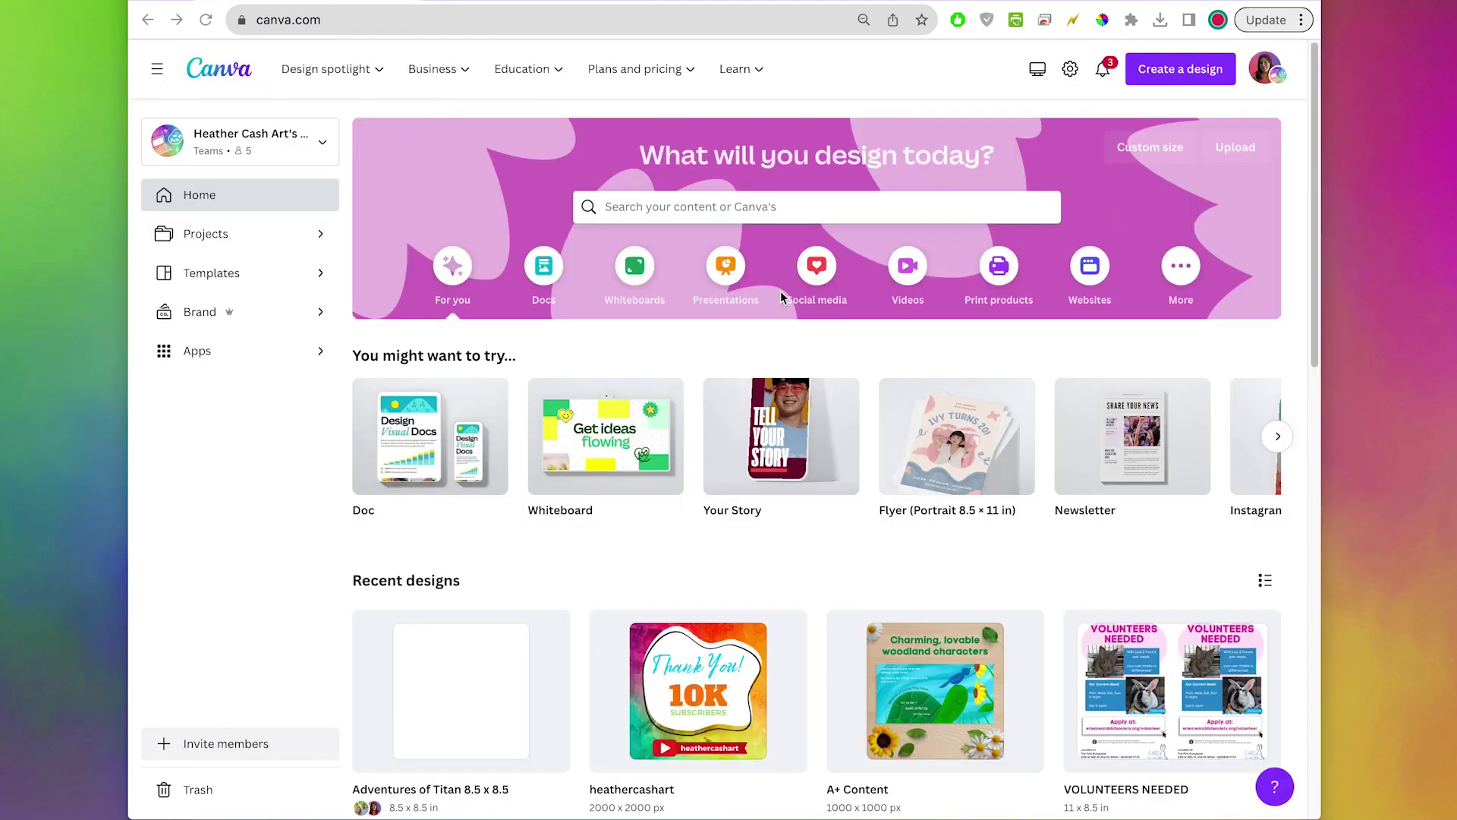
Switch to Canva and start a new custom-size design measured in inches
{"action": "left_click", "coordinate": [1168, 70]}
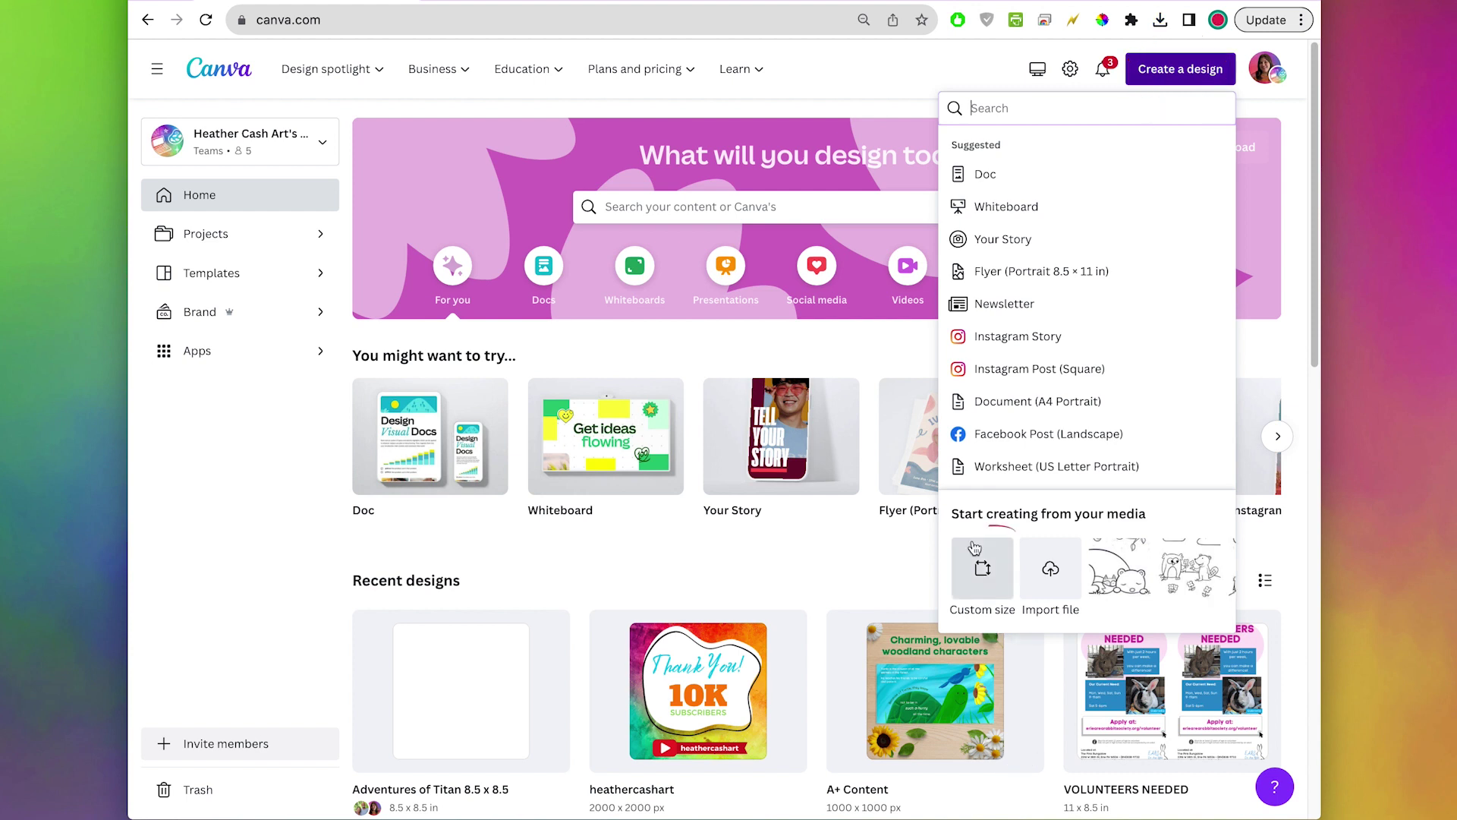
{"action": "left_click", "coordinate": [982, 570]}
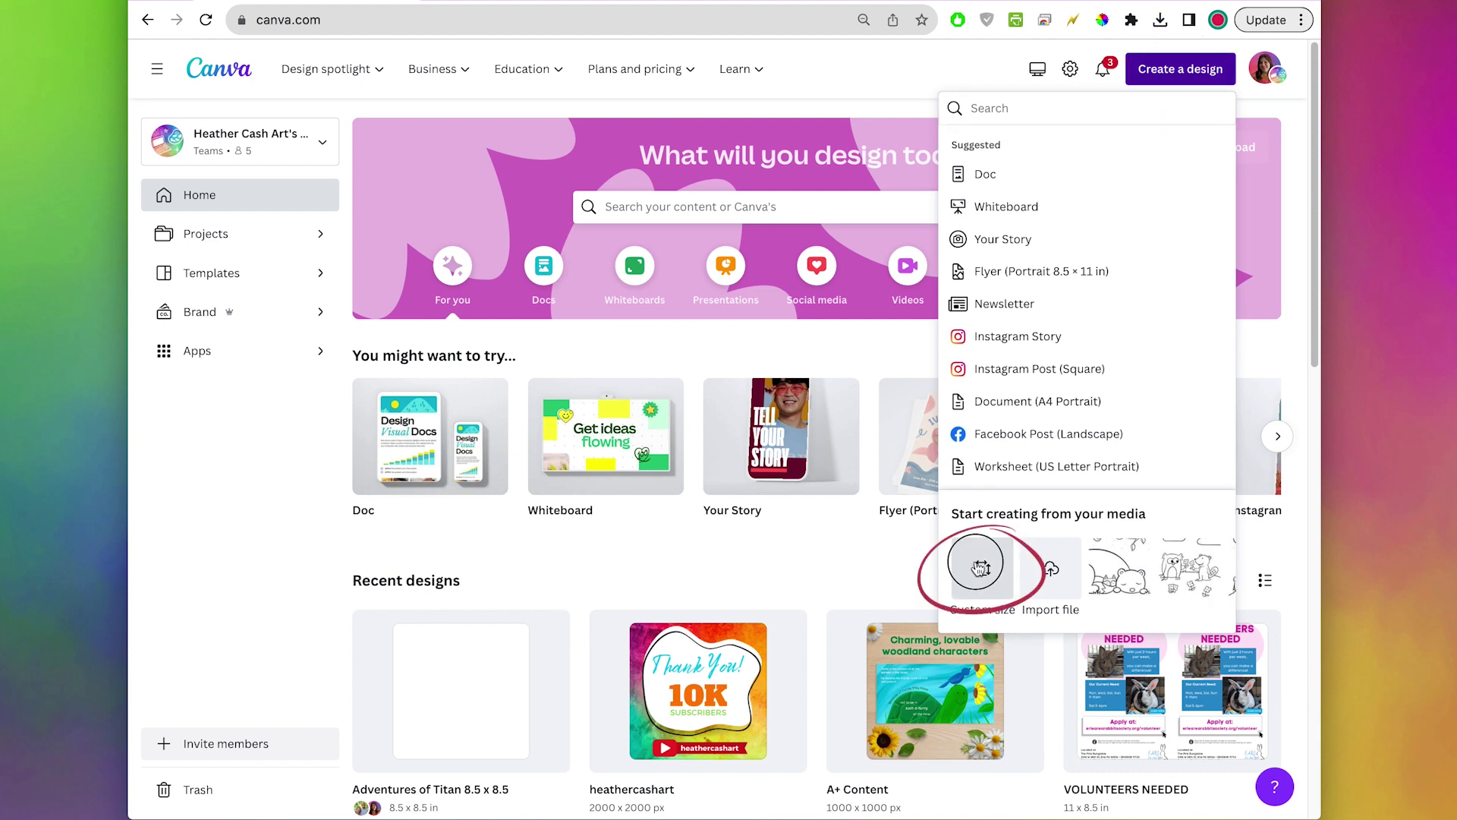
{"action": "left_click", "coordinate": [1163, 179]}
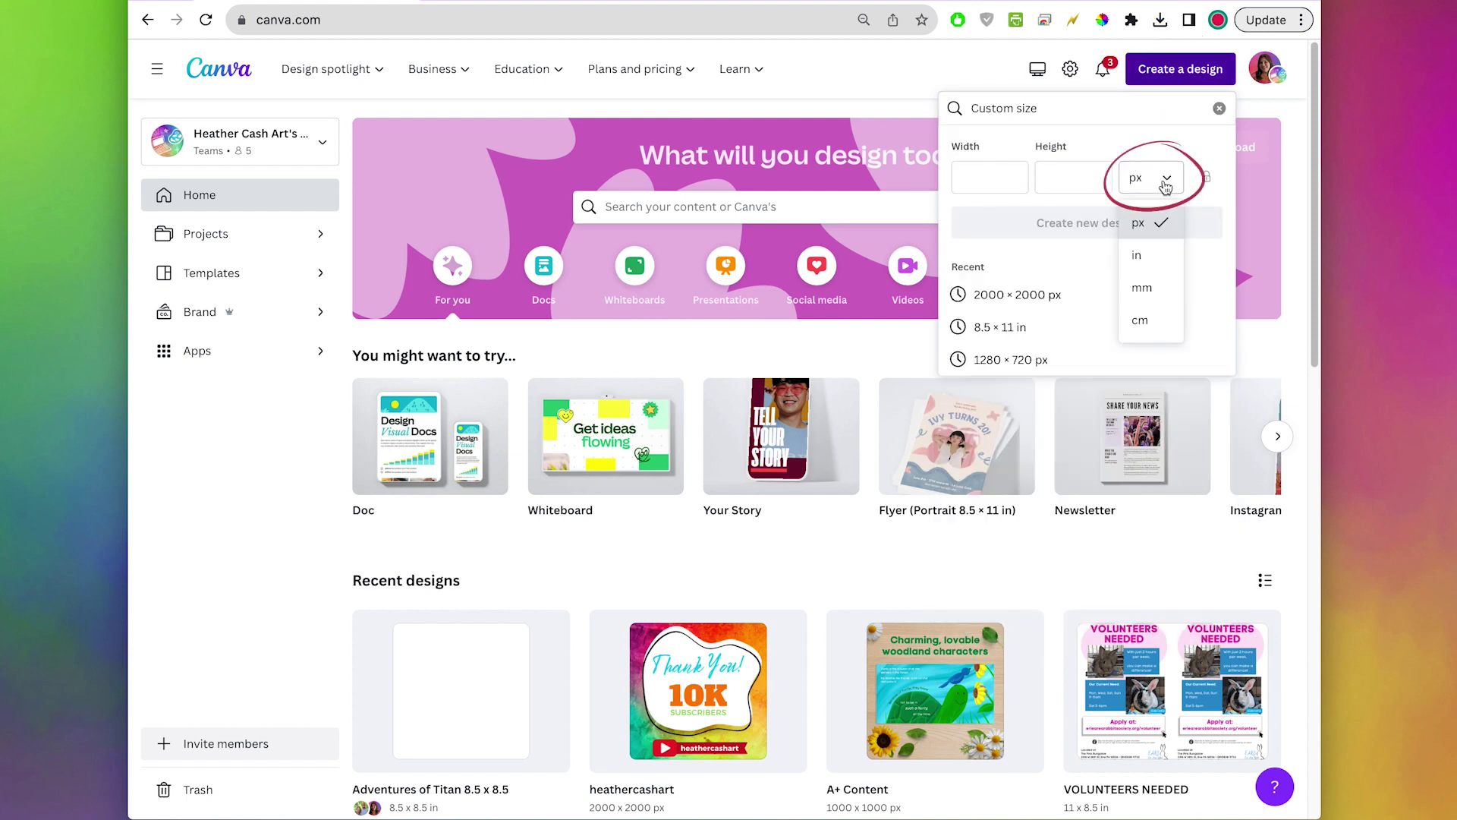
{"action": "left_click", "coordinate": [1138, 256]}
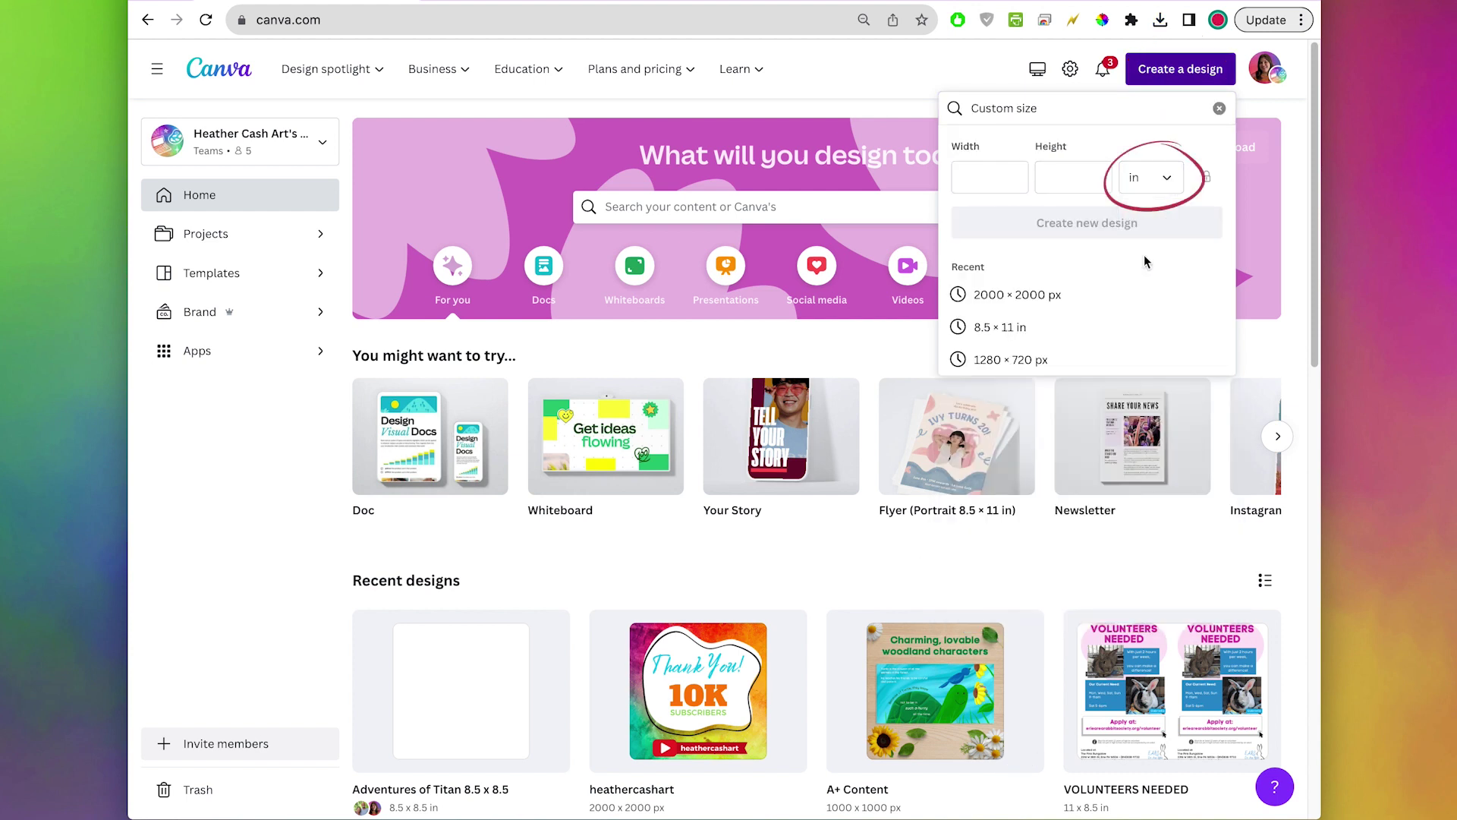
Look up the full cover width and height in the KDP cover calculator and return to Canva
{"action": "left_click", "coordinate": [501, 1]}
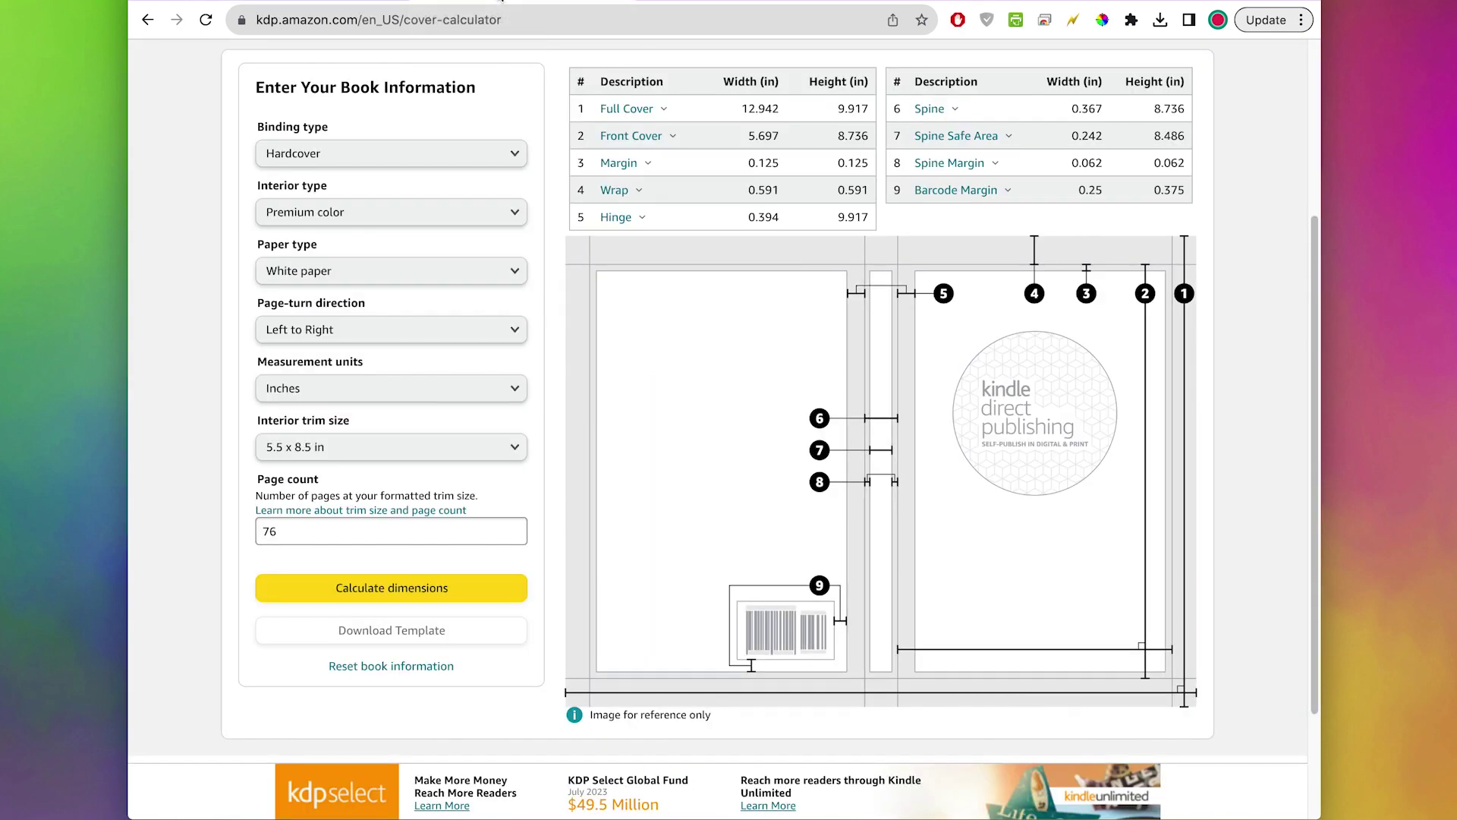
{"action": "left_click", "coordinate": [636, 110]}
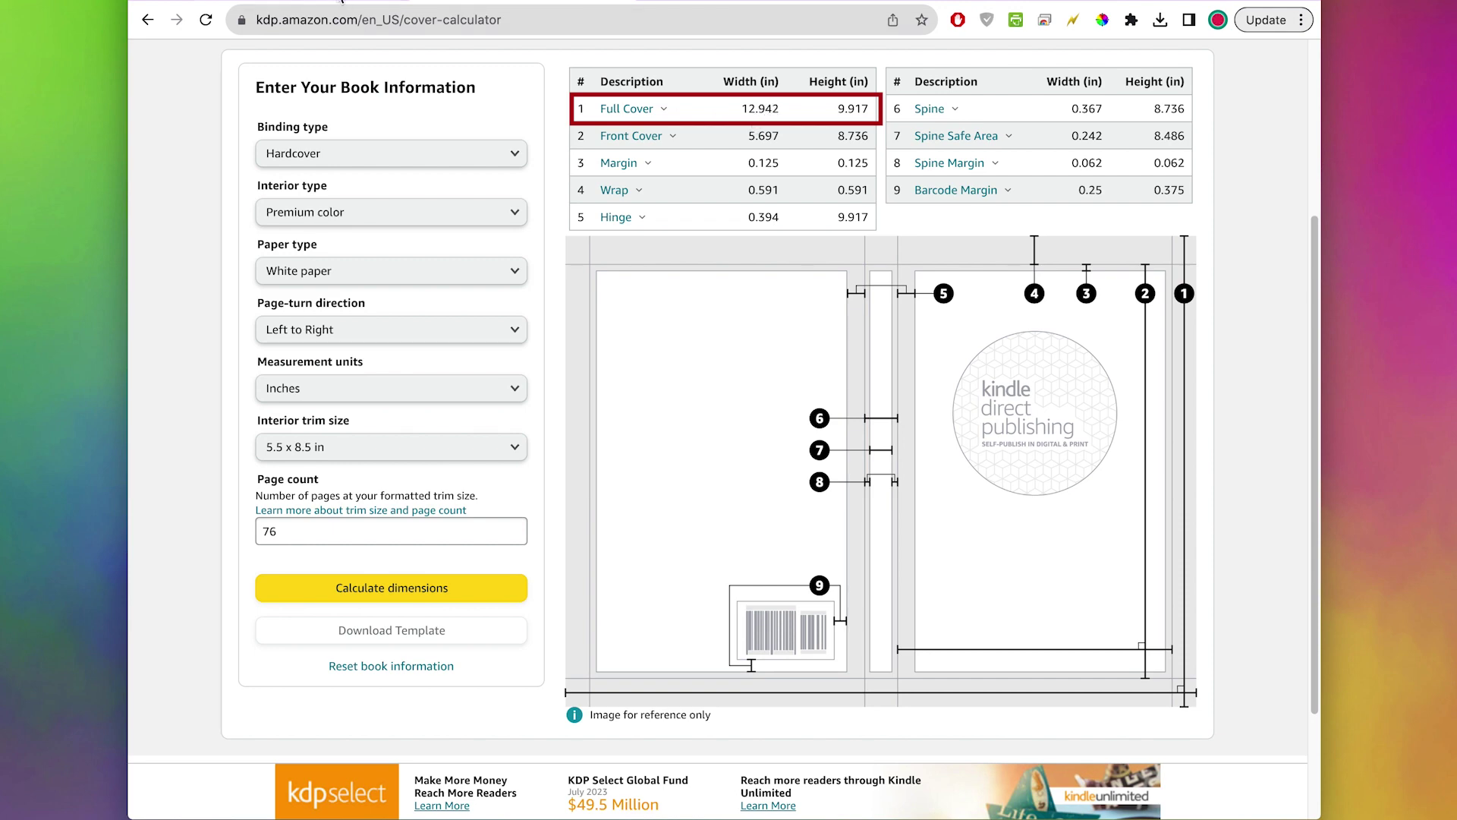
{"action": "left_click", "coordinate": [339, 2]}
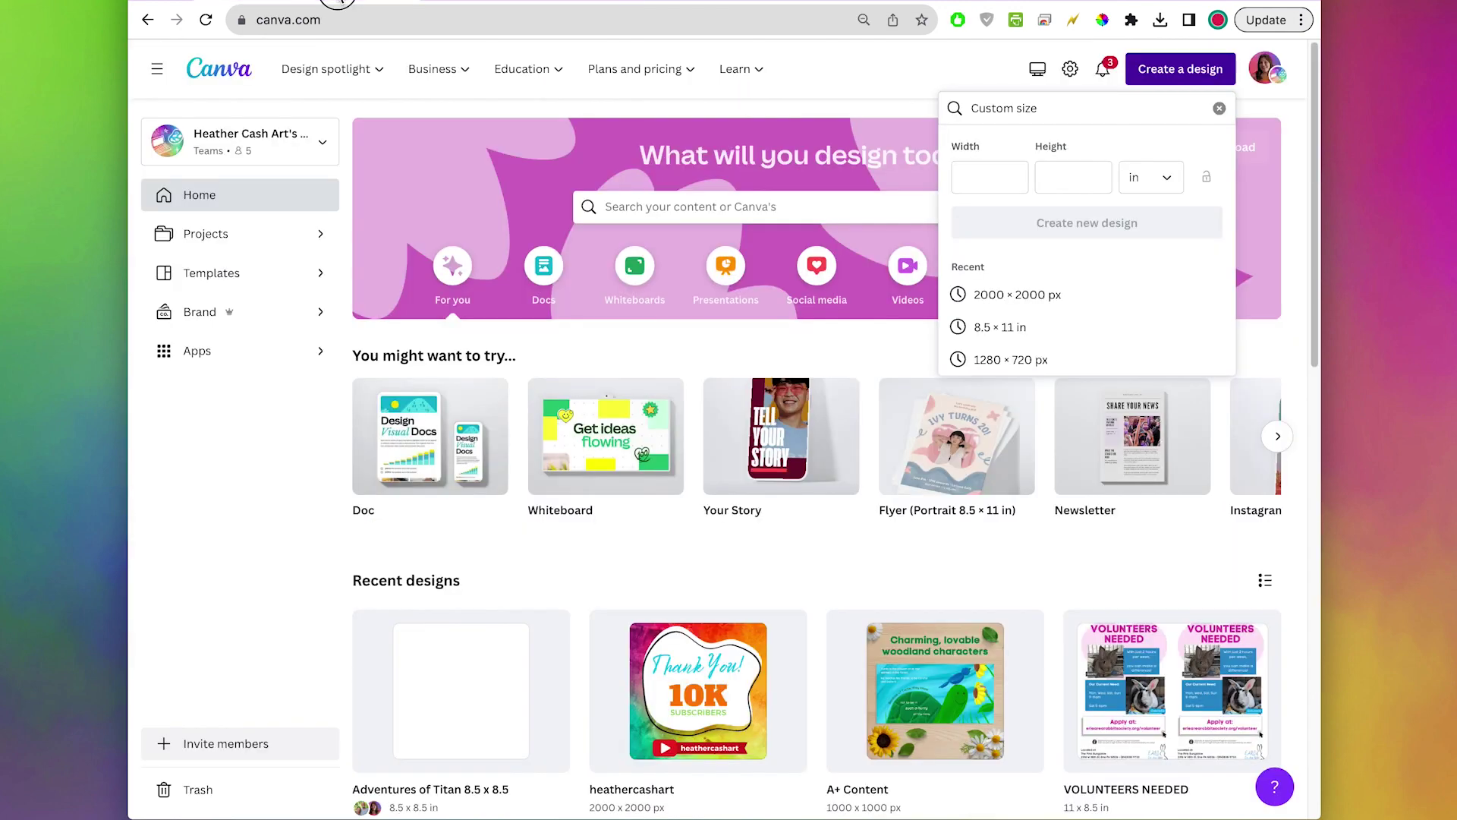
Set the custom size to 12.942 in wide by 9.917 in high and create the design
{"action": "left_click", "coordinate": [990, 174]}
{"action": "type", "text": "12.942"}
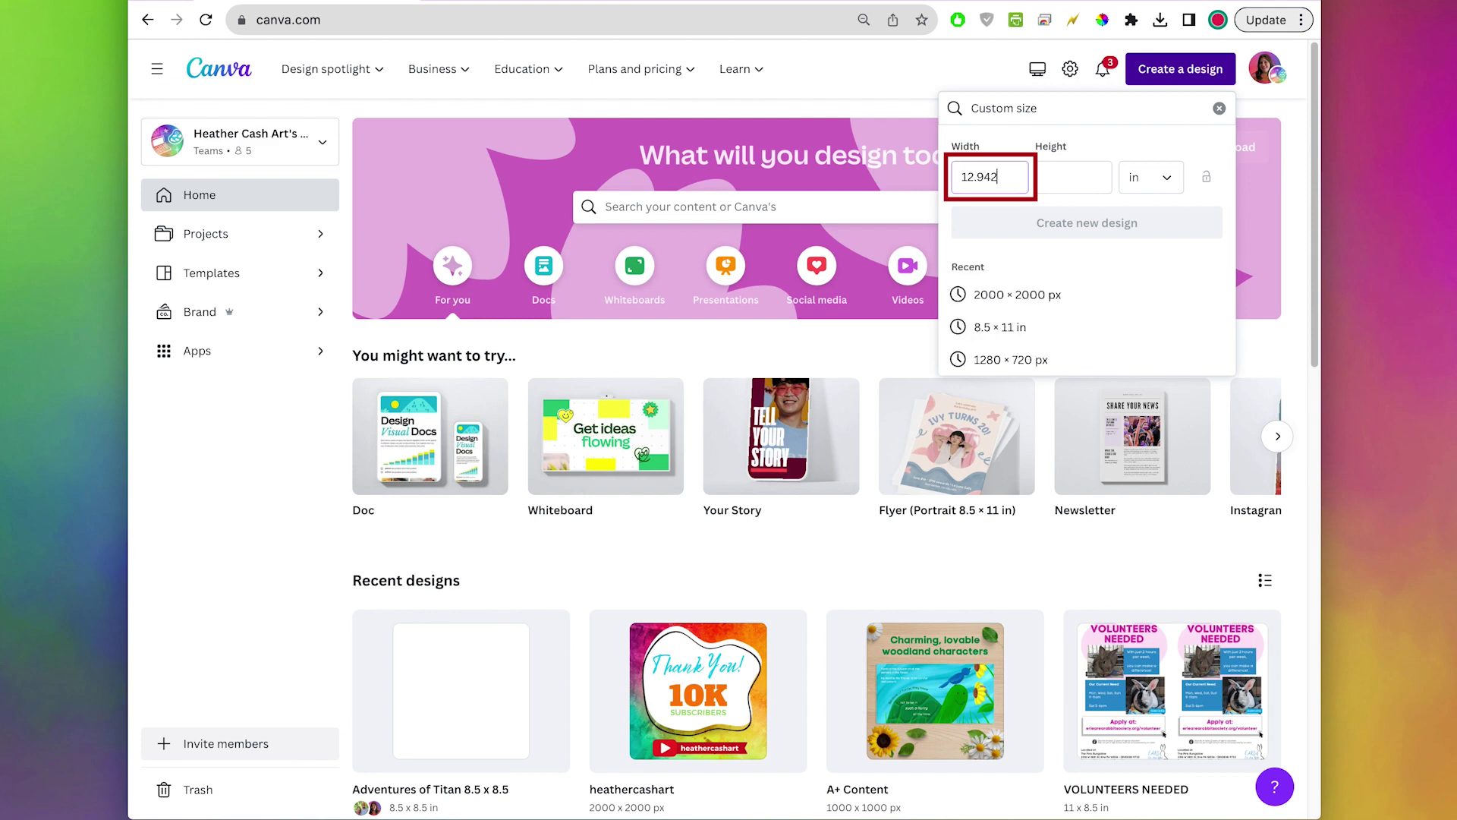
{"action": "left_click", "coordinate": [1074, 174]}
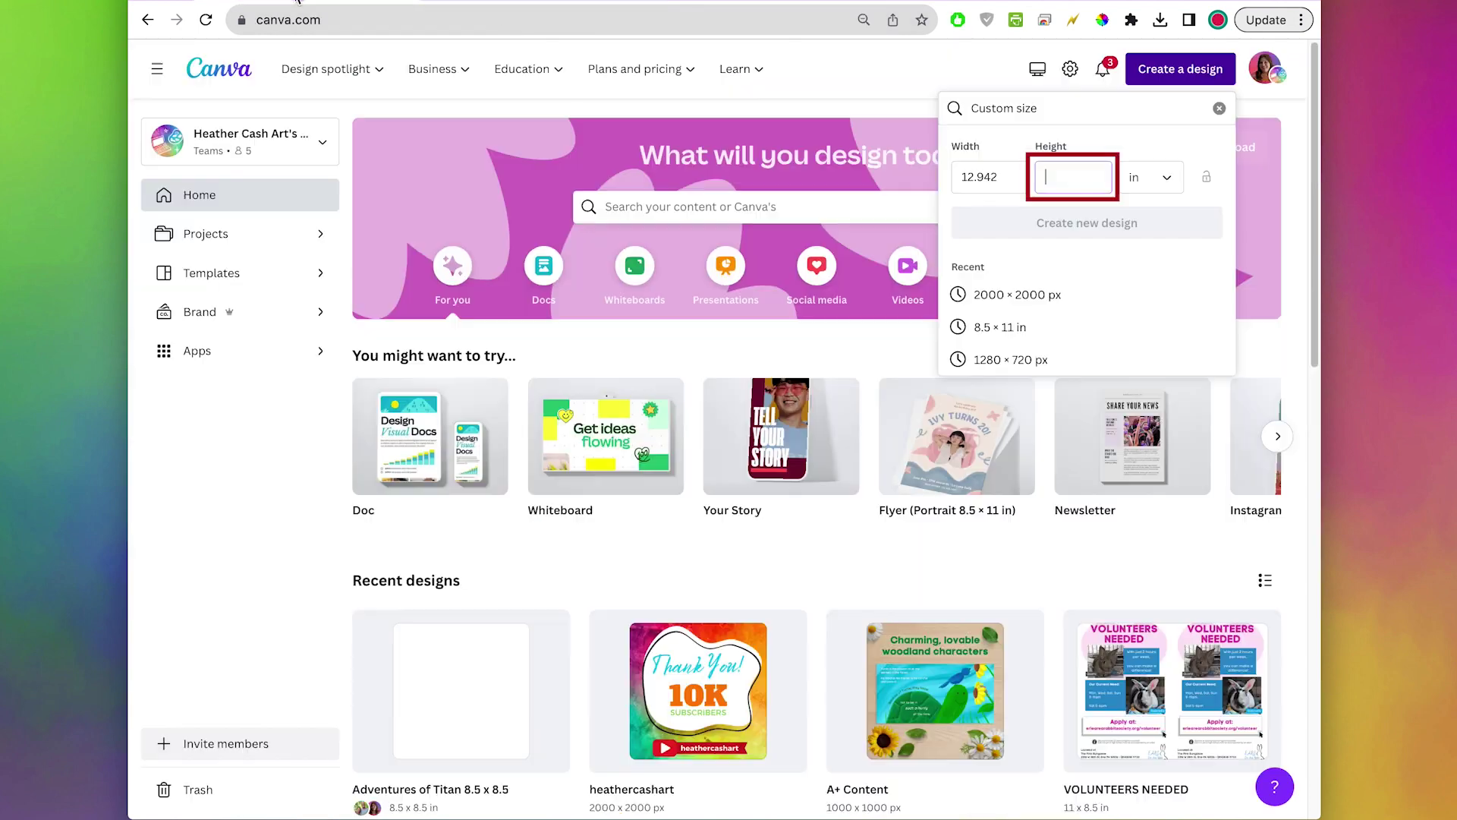
{"action": "type", "text": "9.917"}
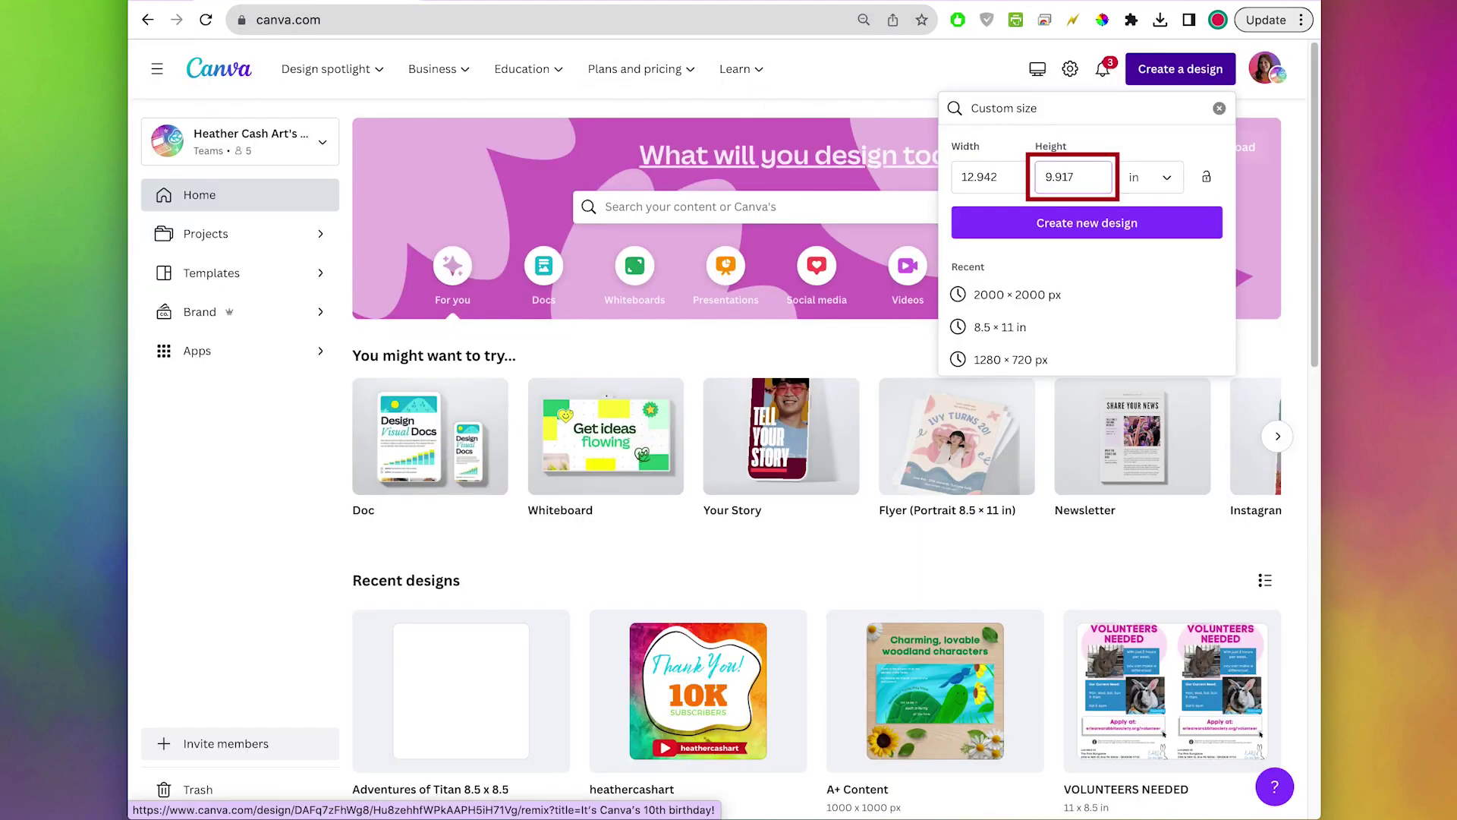
{"action": "left_click", "coordinate": [1124, 232]}
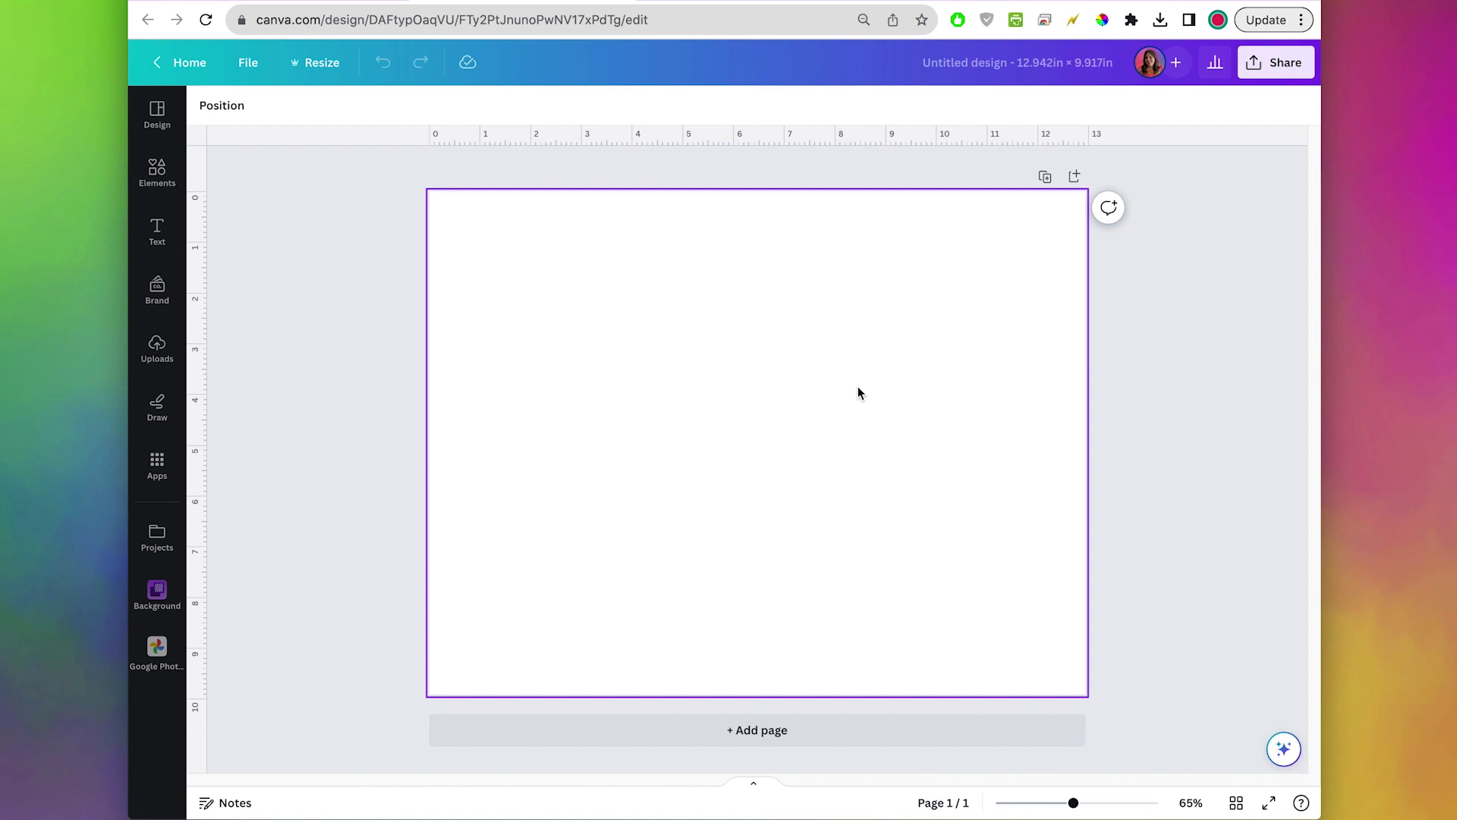
Upload the cover template PNG, CASE_LAMINATE_5.500x8.500_76_PREMIUM_WHITE_en_US.png, from the unpacked folder in Downloads
{"action": "left_click", "coordinate": [155, 353]}
{"action": "left_click", "coordinate": [309, 158]}
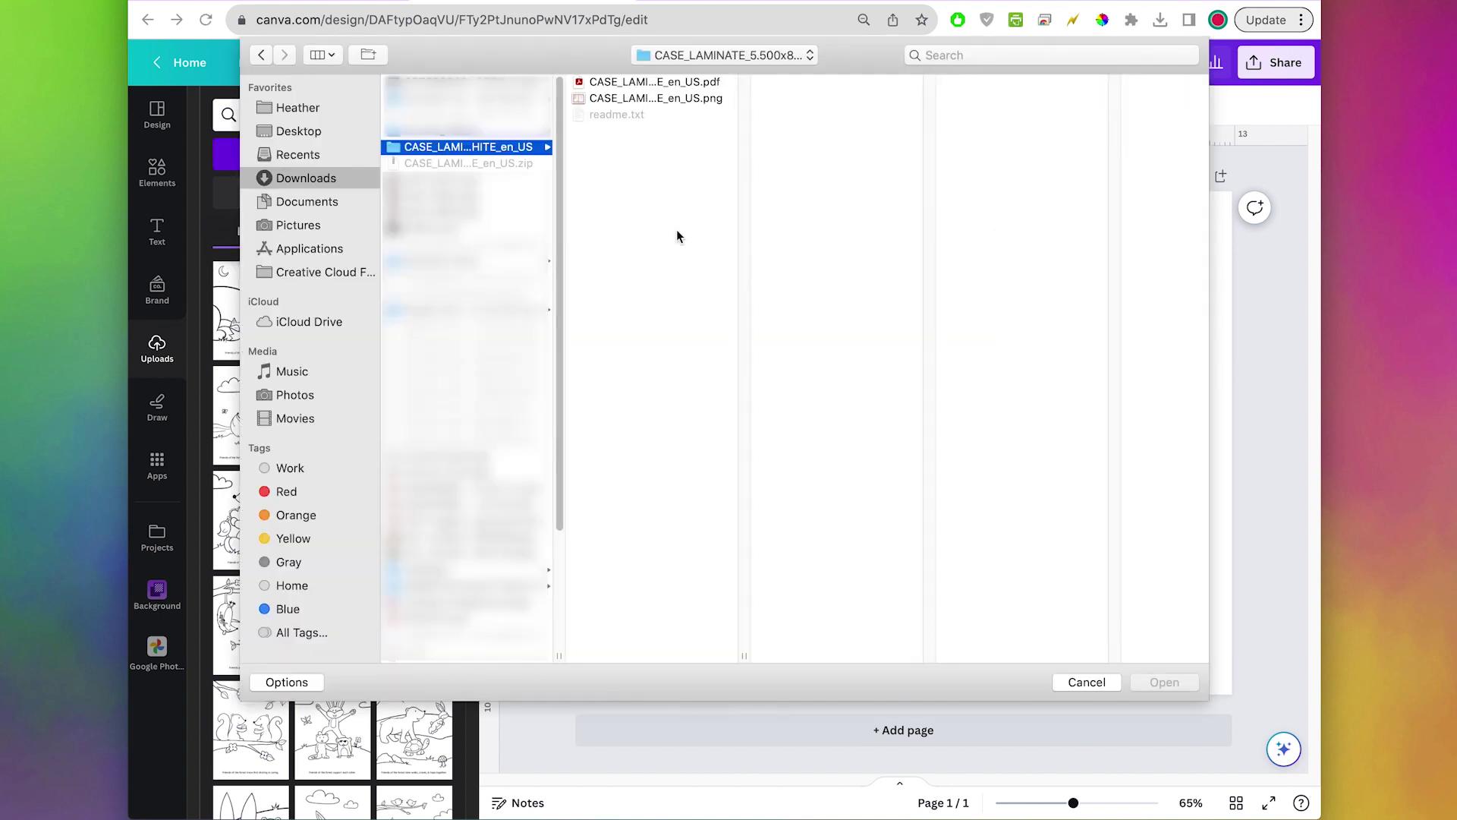
{"action": "left_click", "coordinate": [657, 98]}
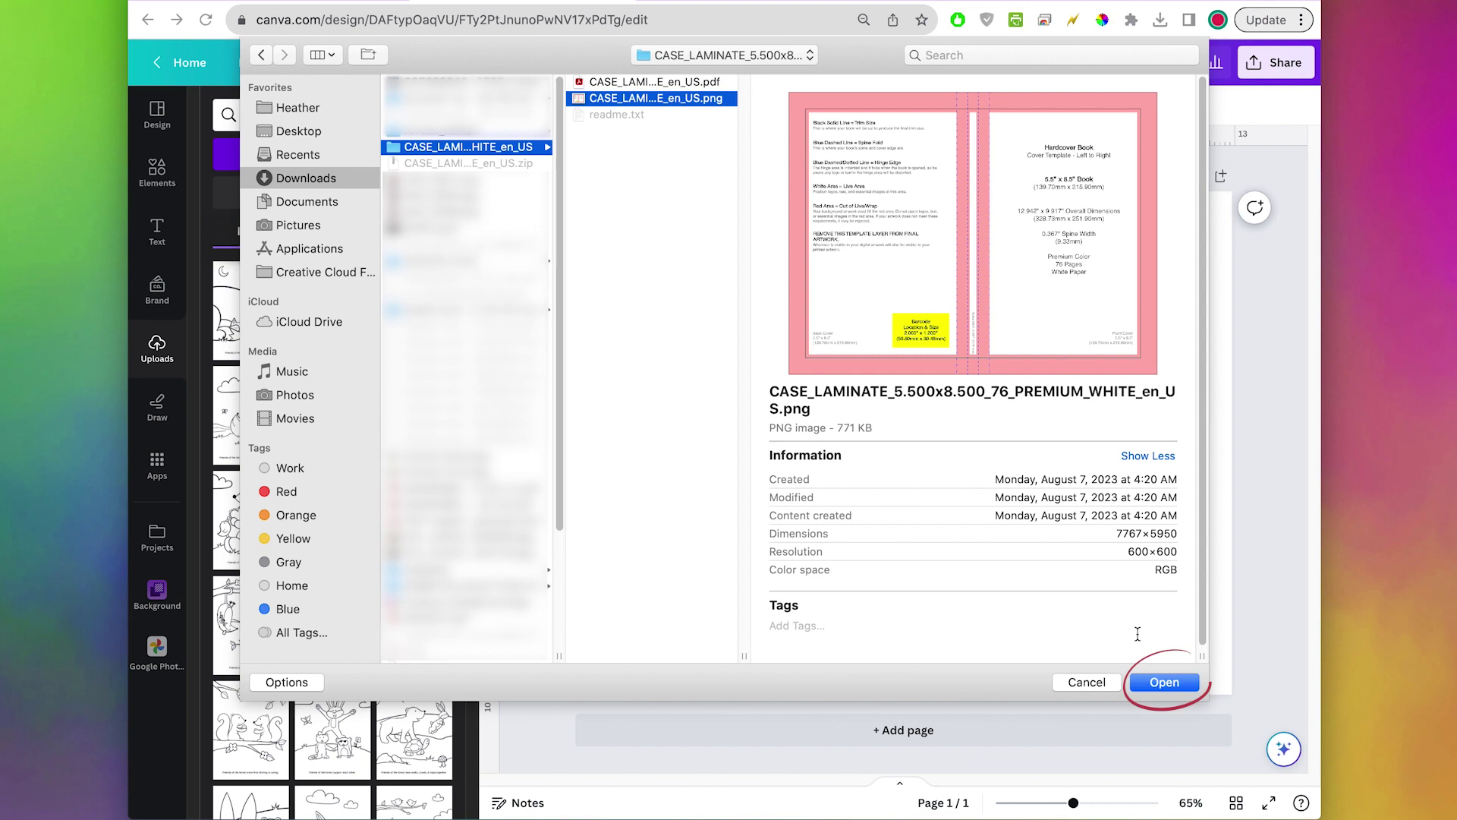
{"action": "left_click", "coordinate": [1172, 683]}
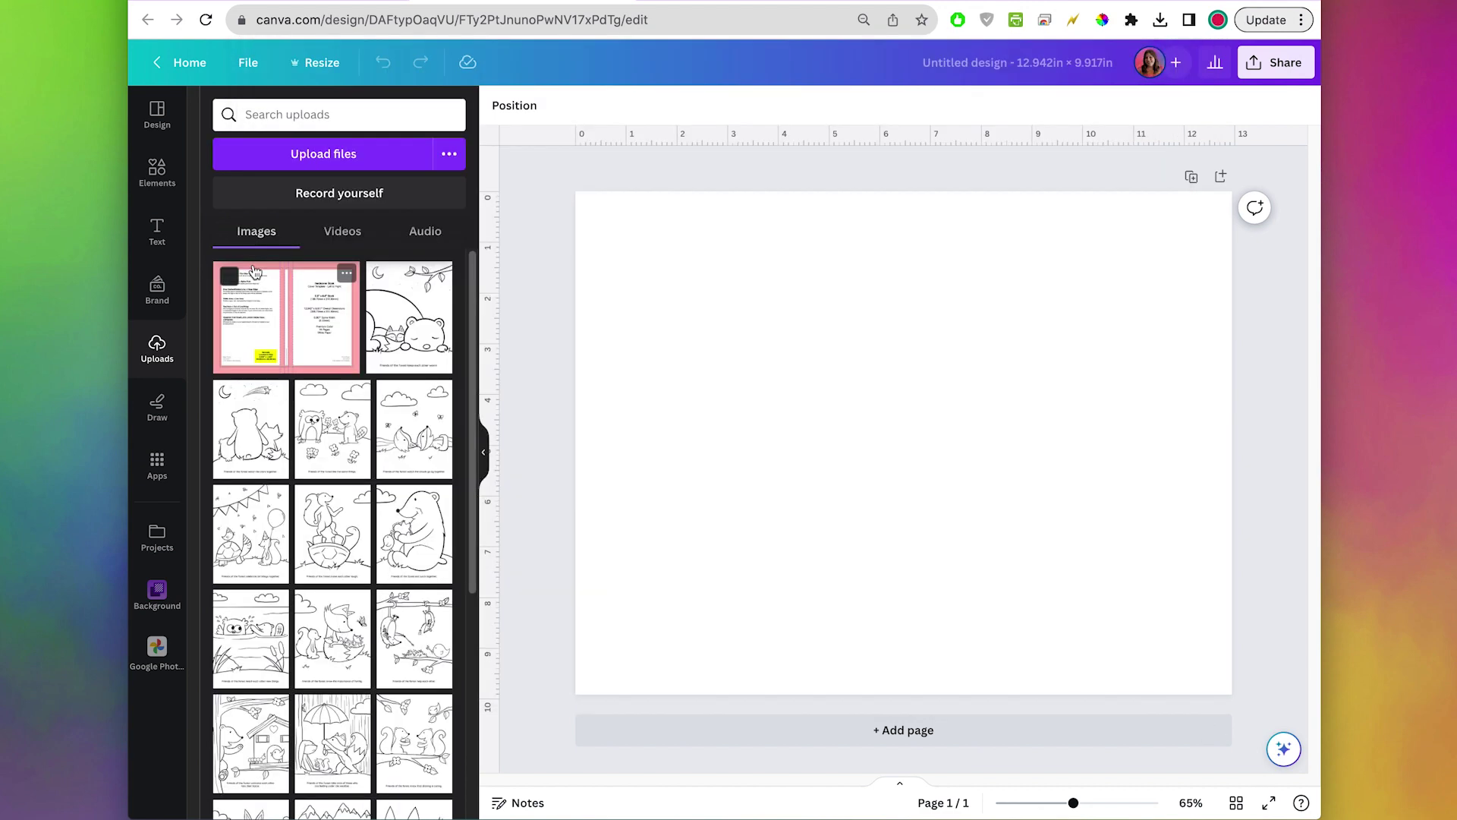
Add the uploaded template image to the page and enlarge it to fill the page from edge to edge
{"action": "left_click", "coordinate": [328, 325]}
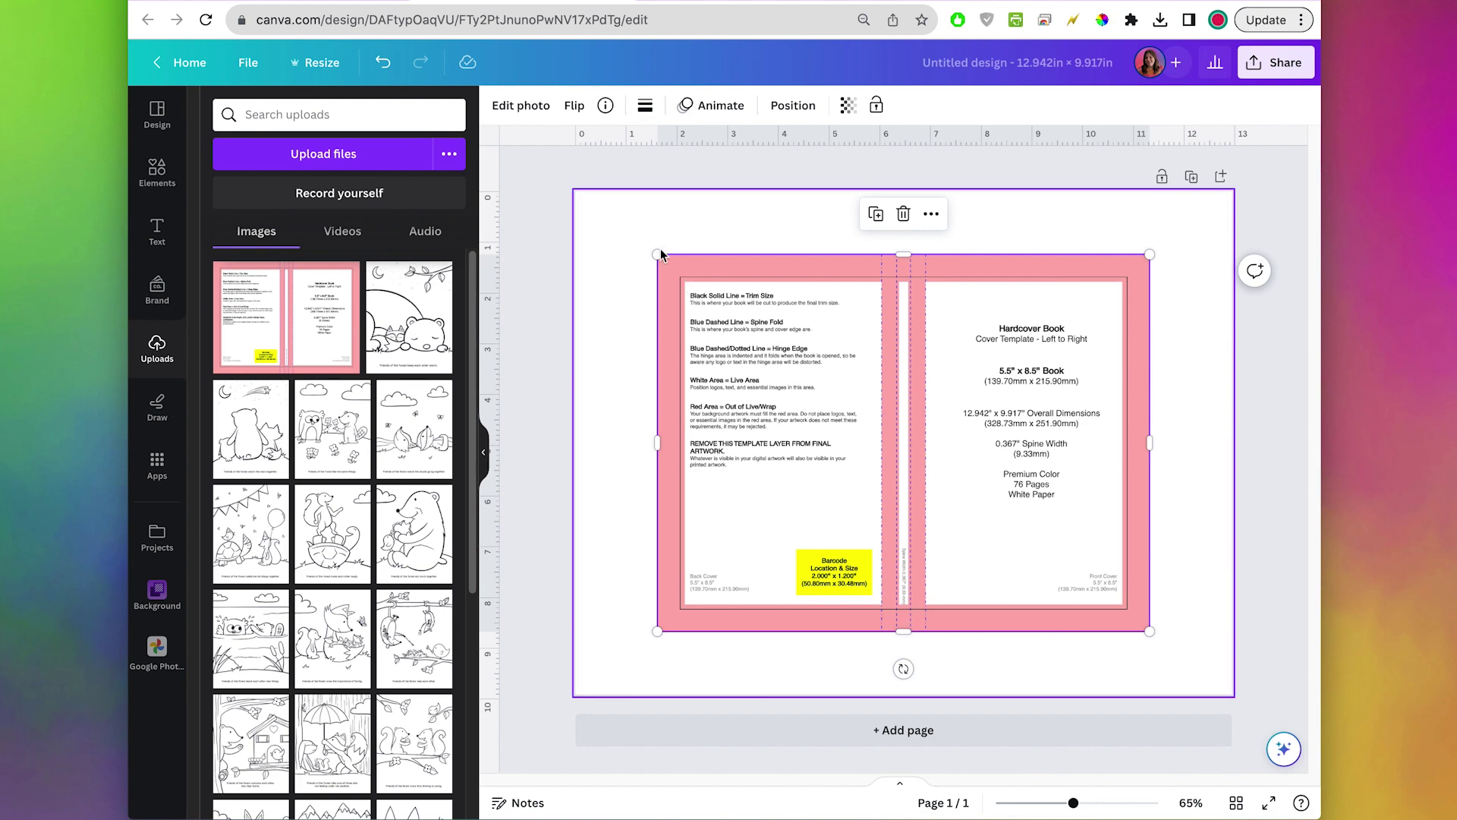
{"action": "left_click_drag", "start_coordinate": [658, 254], "coordinate": [555, 215]}
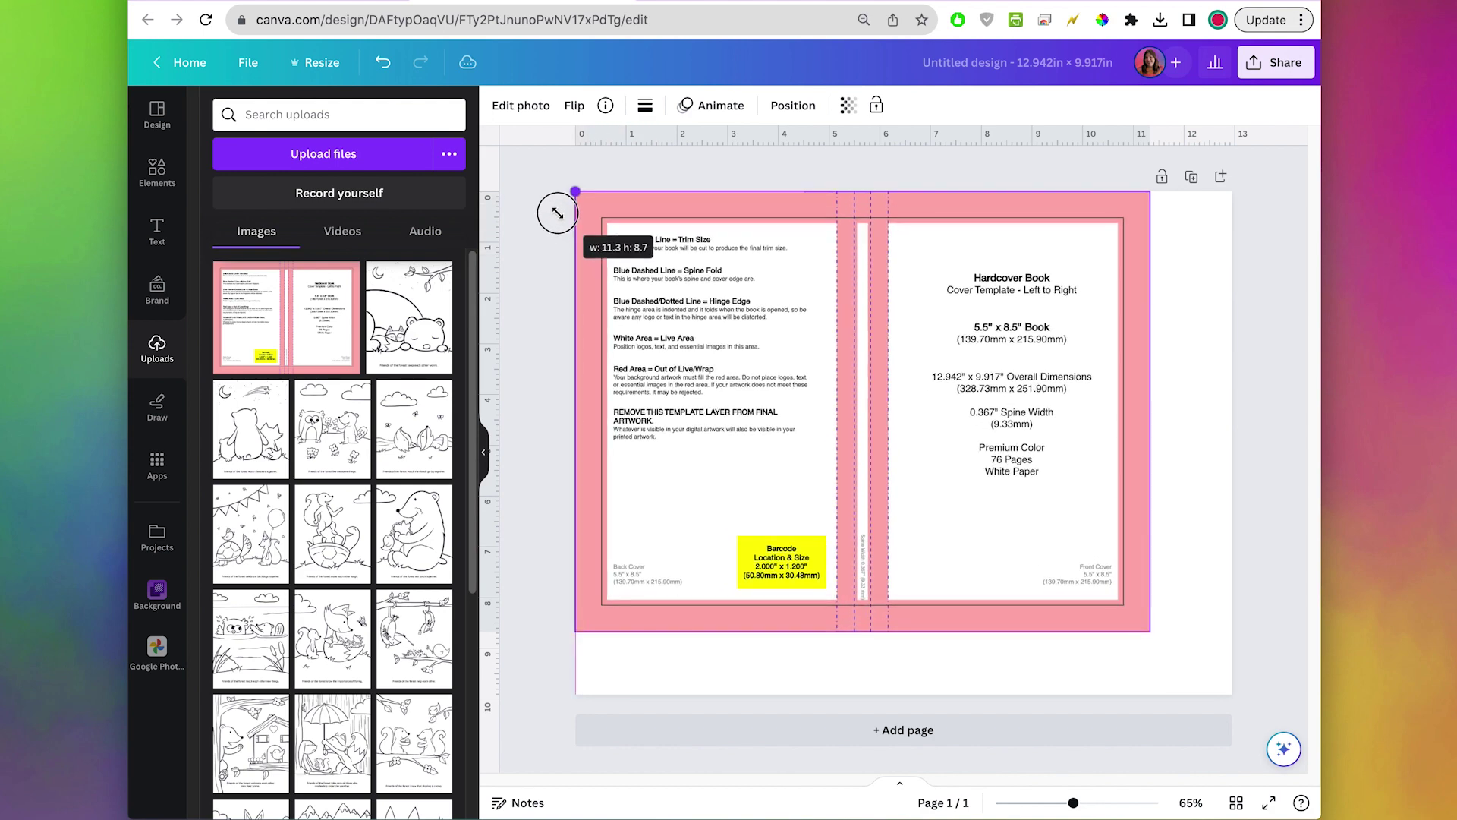
{"action": "left_click_drag", "start_coordinate": [1150, 636], "coordinate": [1232, 695]}
{"action": "left_click", "coordinate": [157, 345]}
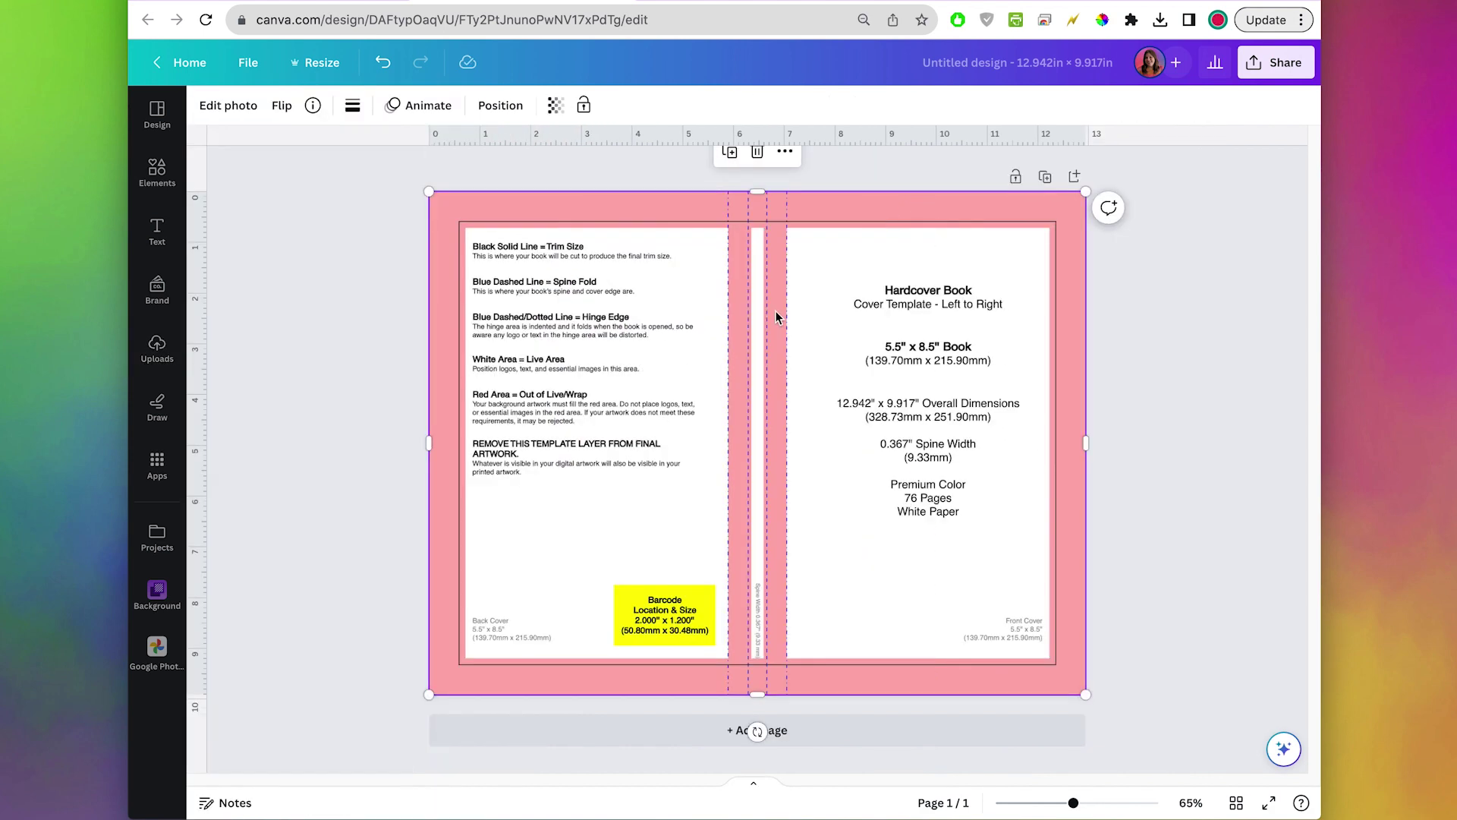
{"action": "left_click", "coordinate": [321, 332]}
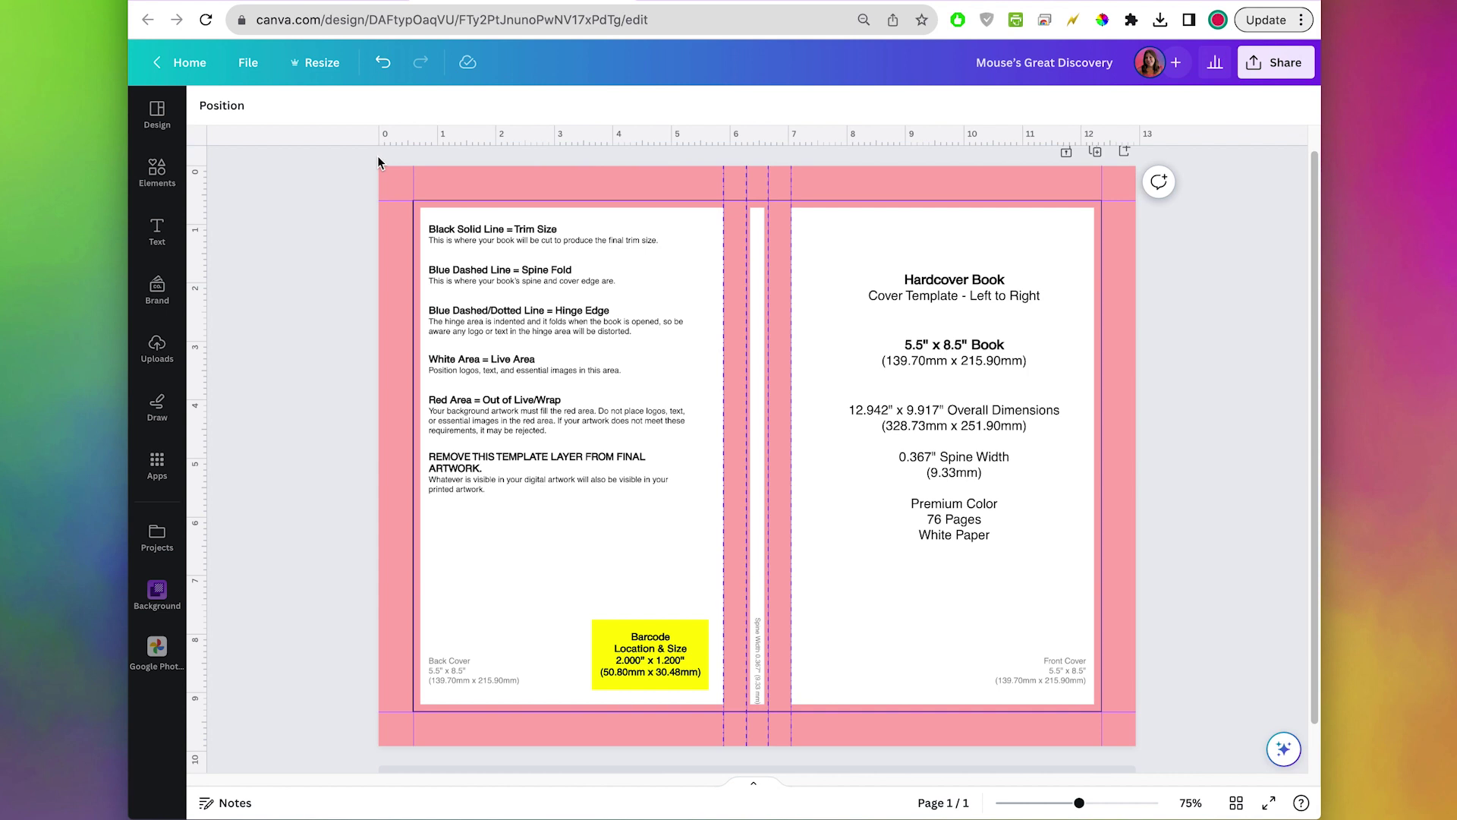
Lock the guides through the design's view settings
{"action": "left_click", "coordinate": [252, 66]}
{"action": "mouse_move", "coordinate": [348, 260]}
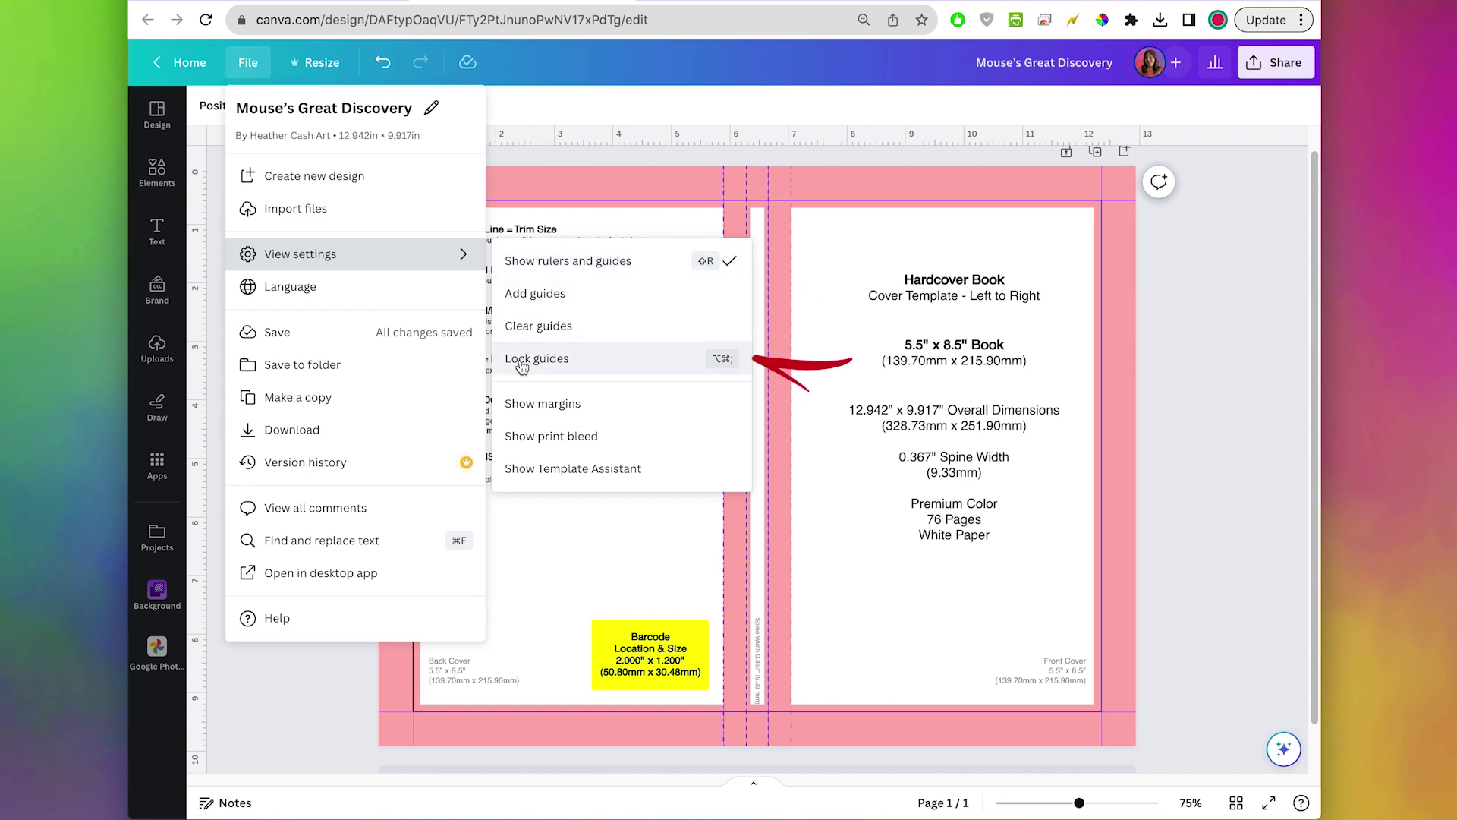
{"action": "left_click", "coordinate": [590, 363]}
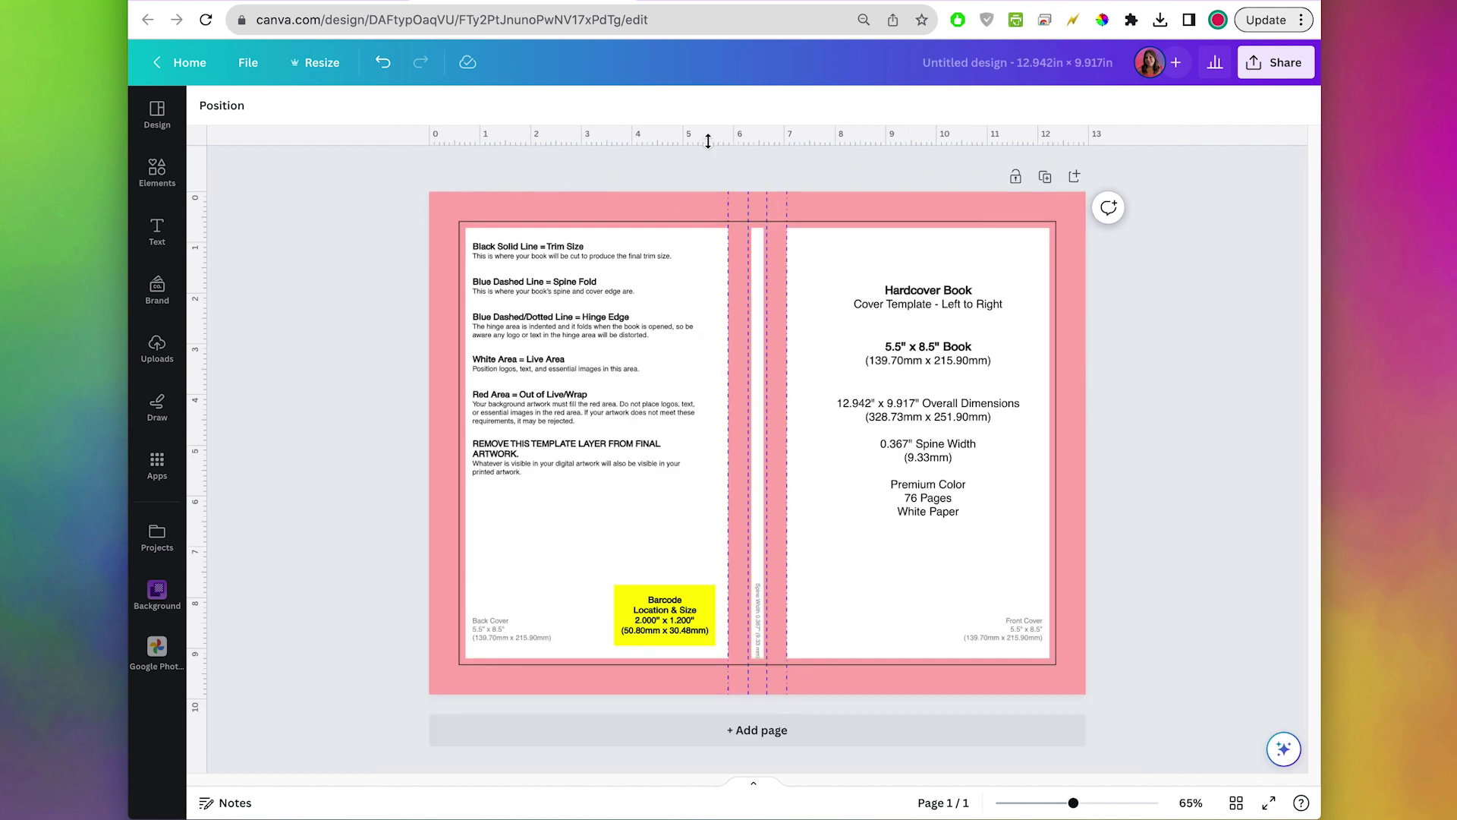
Place ruler guides along the template's black trim lines, with the top guide at about 0.583 in
{"action": "left_click_drag", "start_coordinate": [705, 137], "coordinate": [700, 222]}
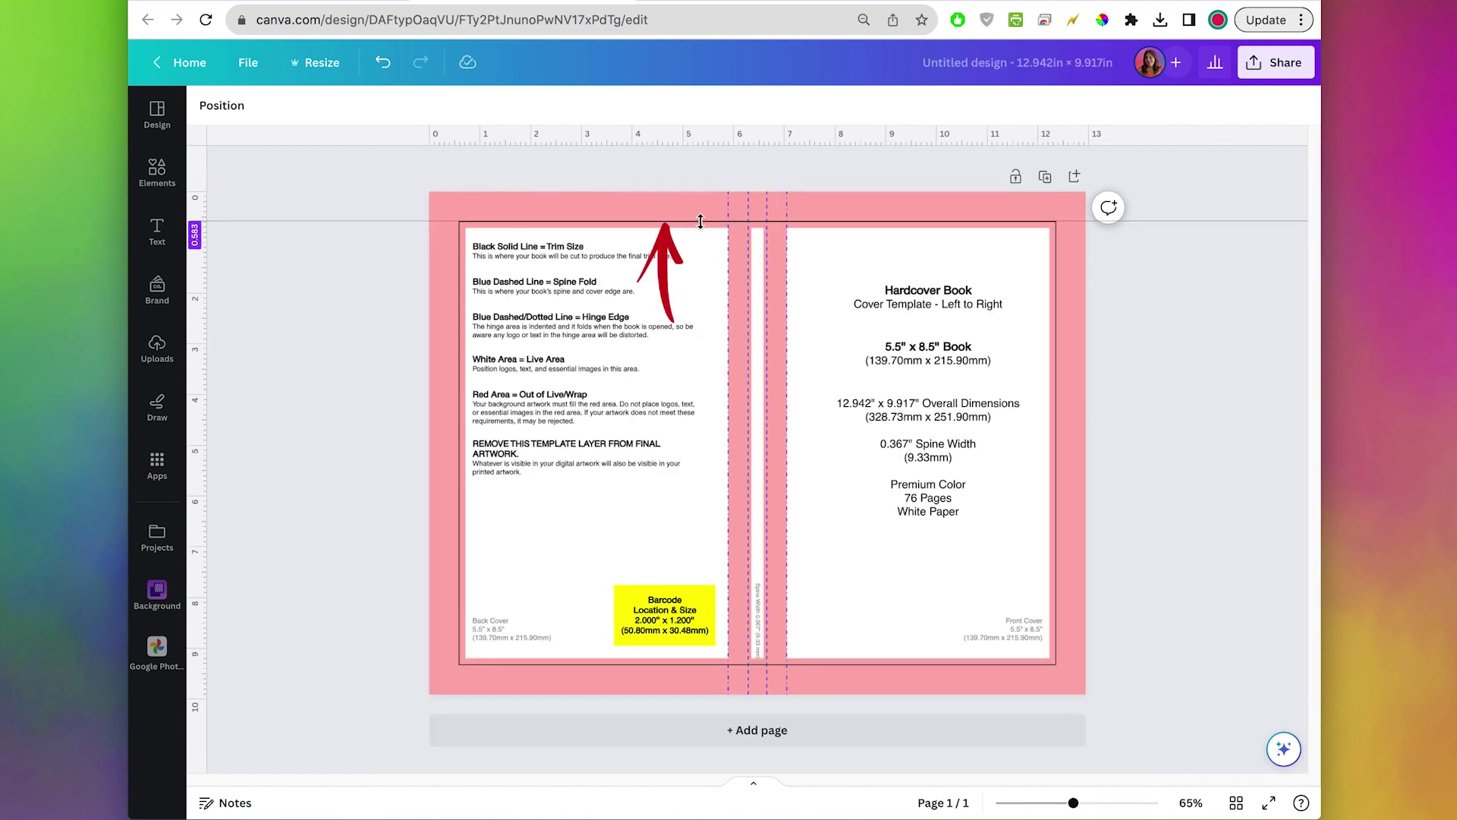
{"action": "left_click_drag", "start_coordinate": [782, 141], "coordinate": [720, 665]}
{"action": "left_click_drag", "start_coordinate": [197, 509], "coordinate": [458, 524]}
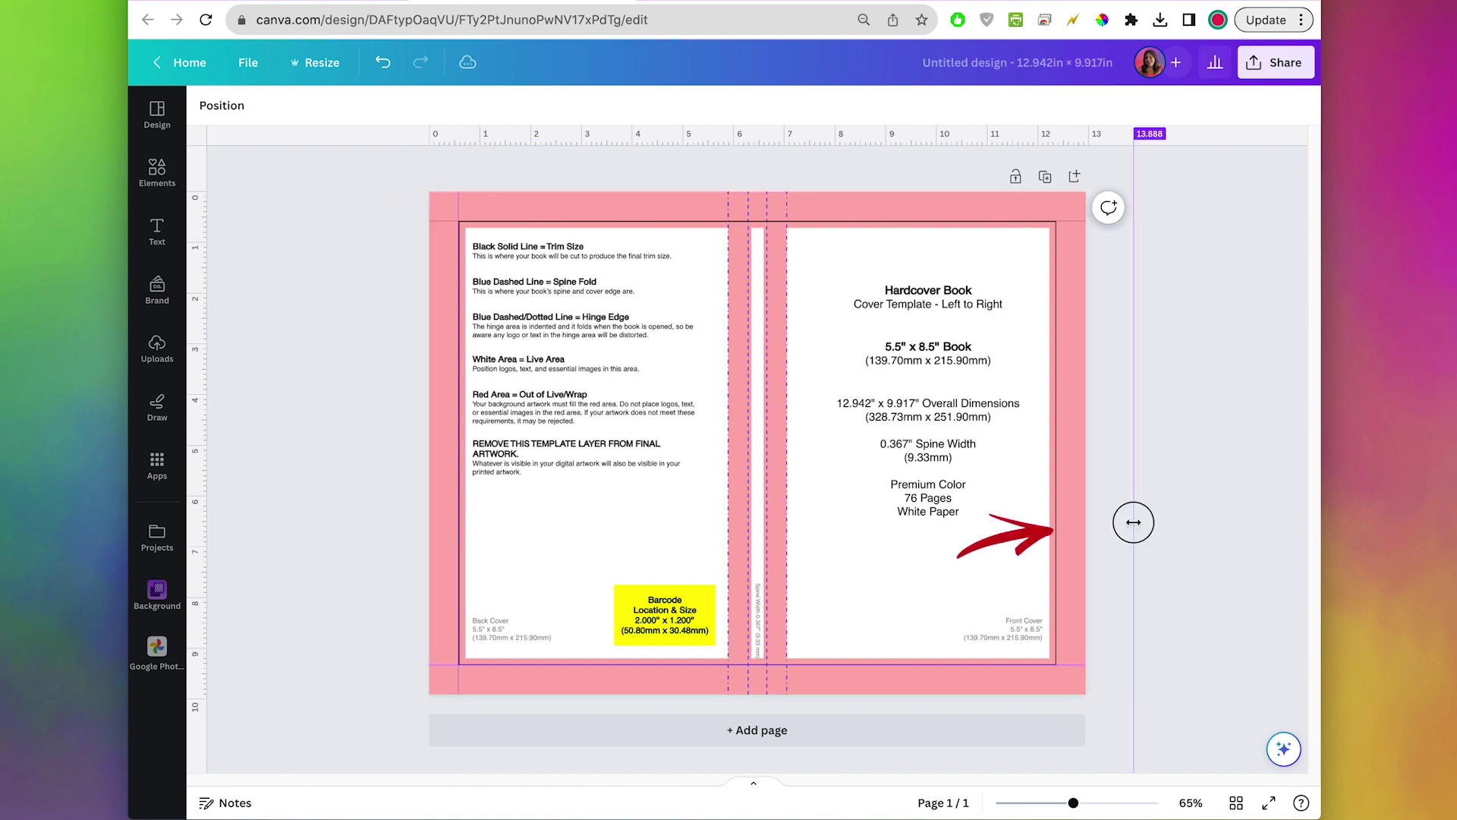
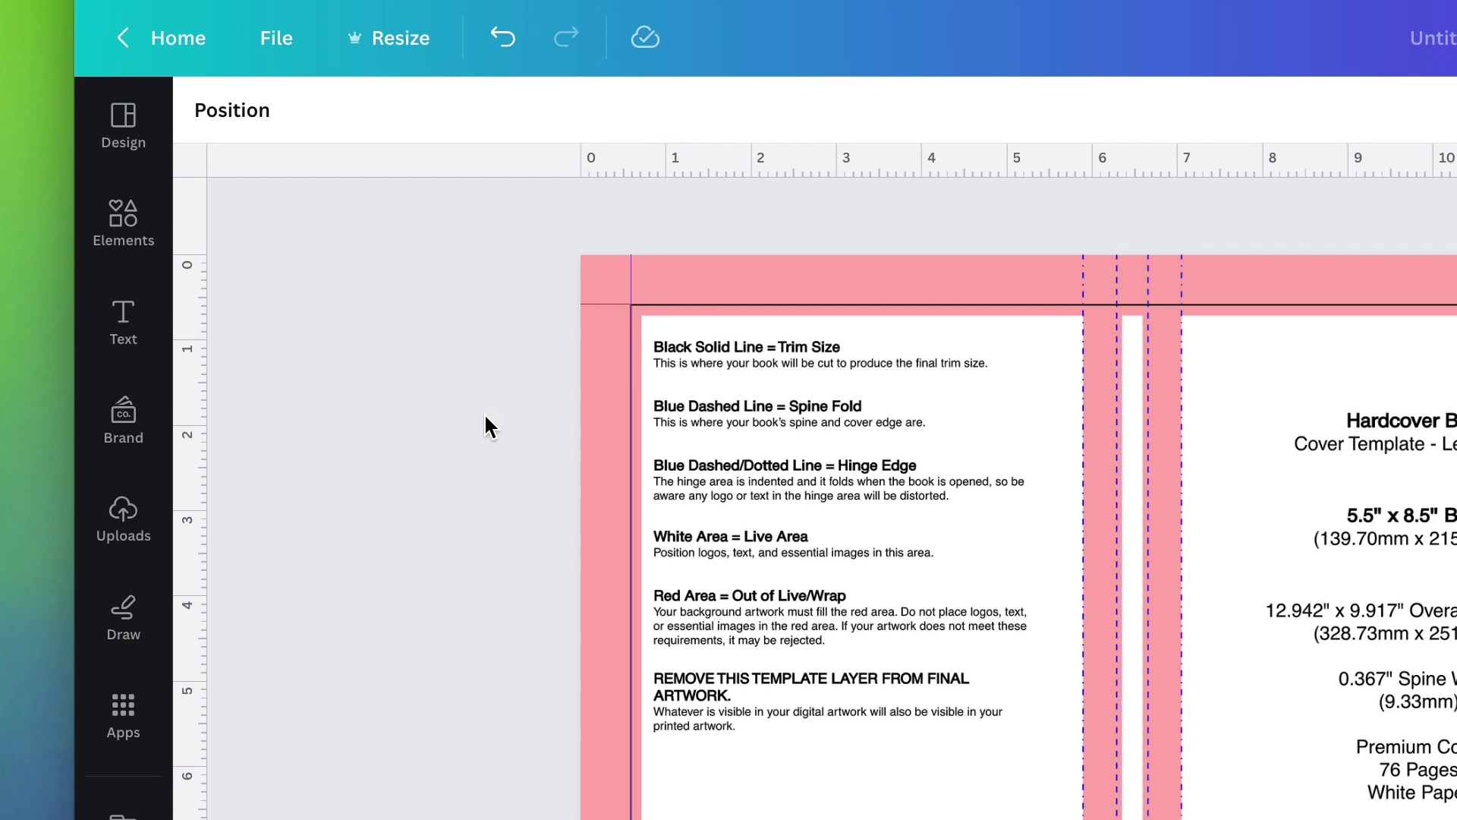
Fine-tune the outer guides to sit exactly on the trim lines, the bottom one at about 9.331 in and the right one at about 12.350 in
{"action": "scroll", "coordinate": [485, 417], "scroll_direction": "up", "scroll_amount": 10}
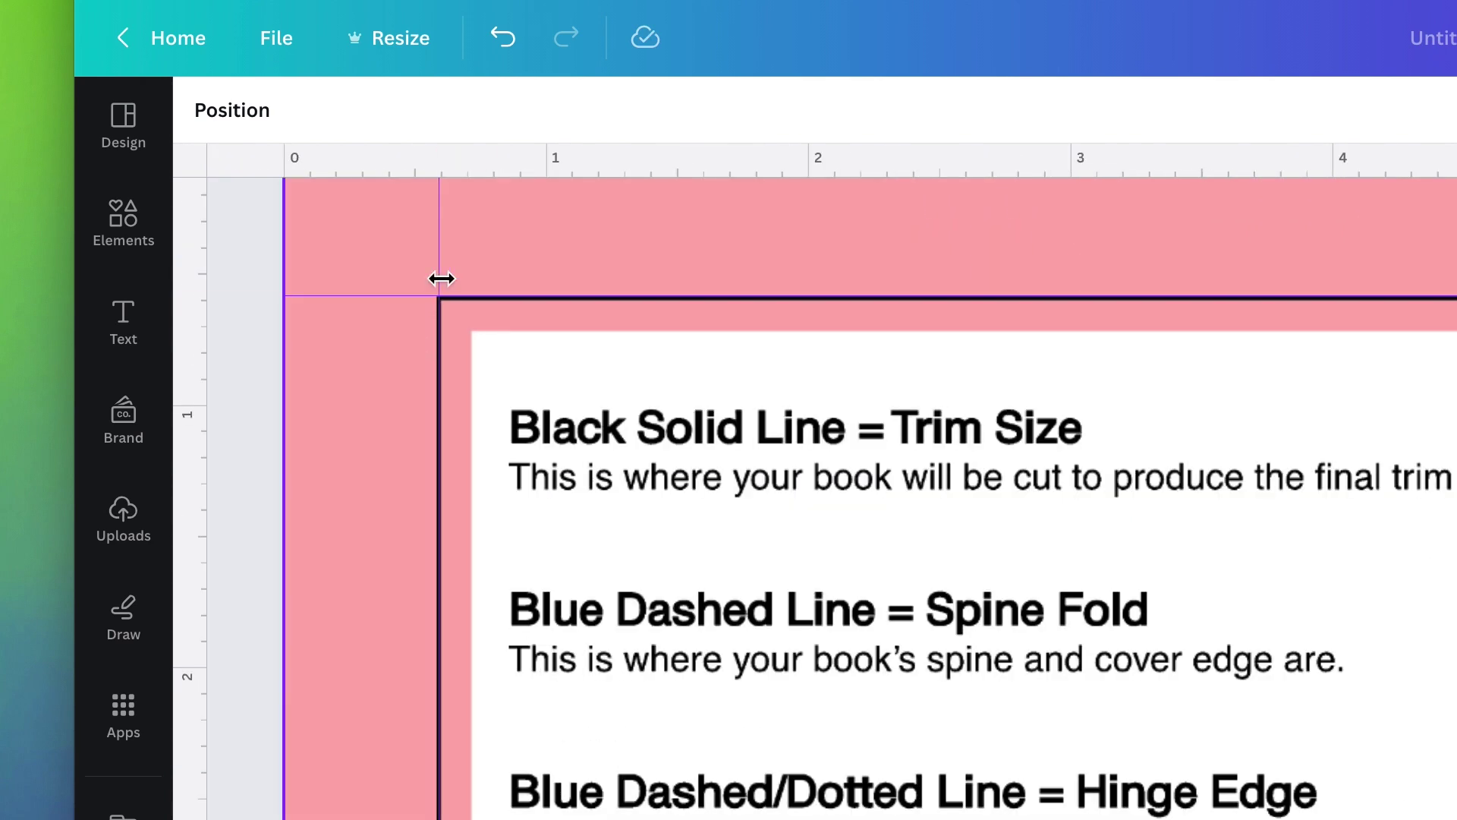
{"action": "left_click_drag", "start_coordinate": [439, 267], "coordinate": [440, 272]}
{"action": "left_click_drag", "start_coordinate": [384, 294], "coordinate": [371, 299]}
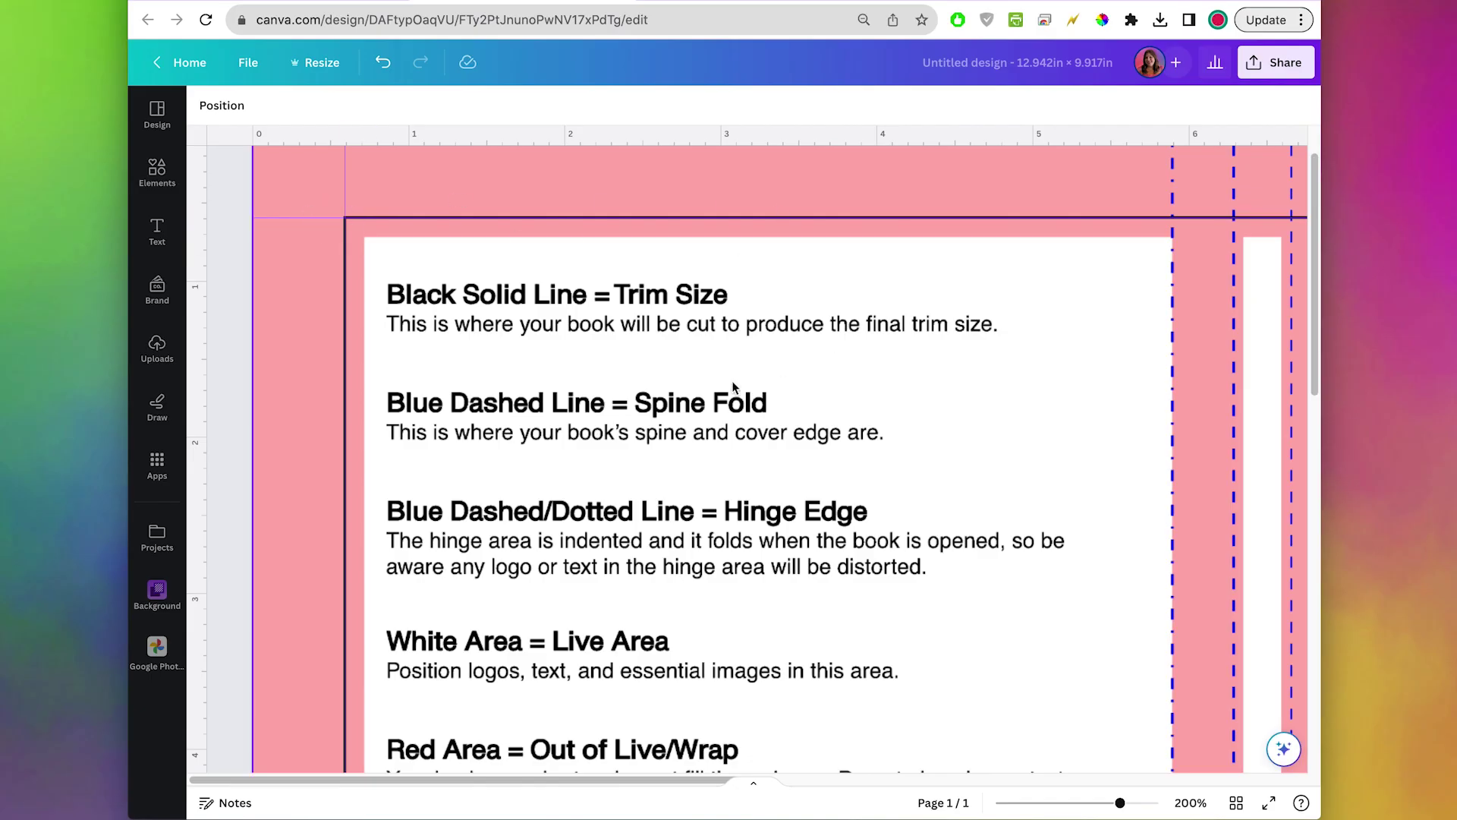
{"action": "left_click_drag", "start_coordinate": [1316, 296], "coordinate": [1330, 699]}
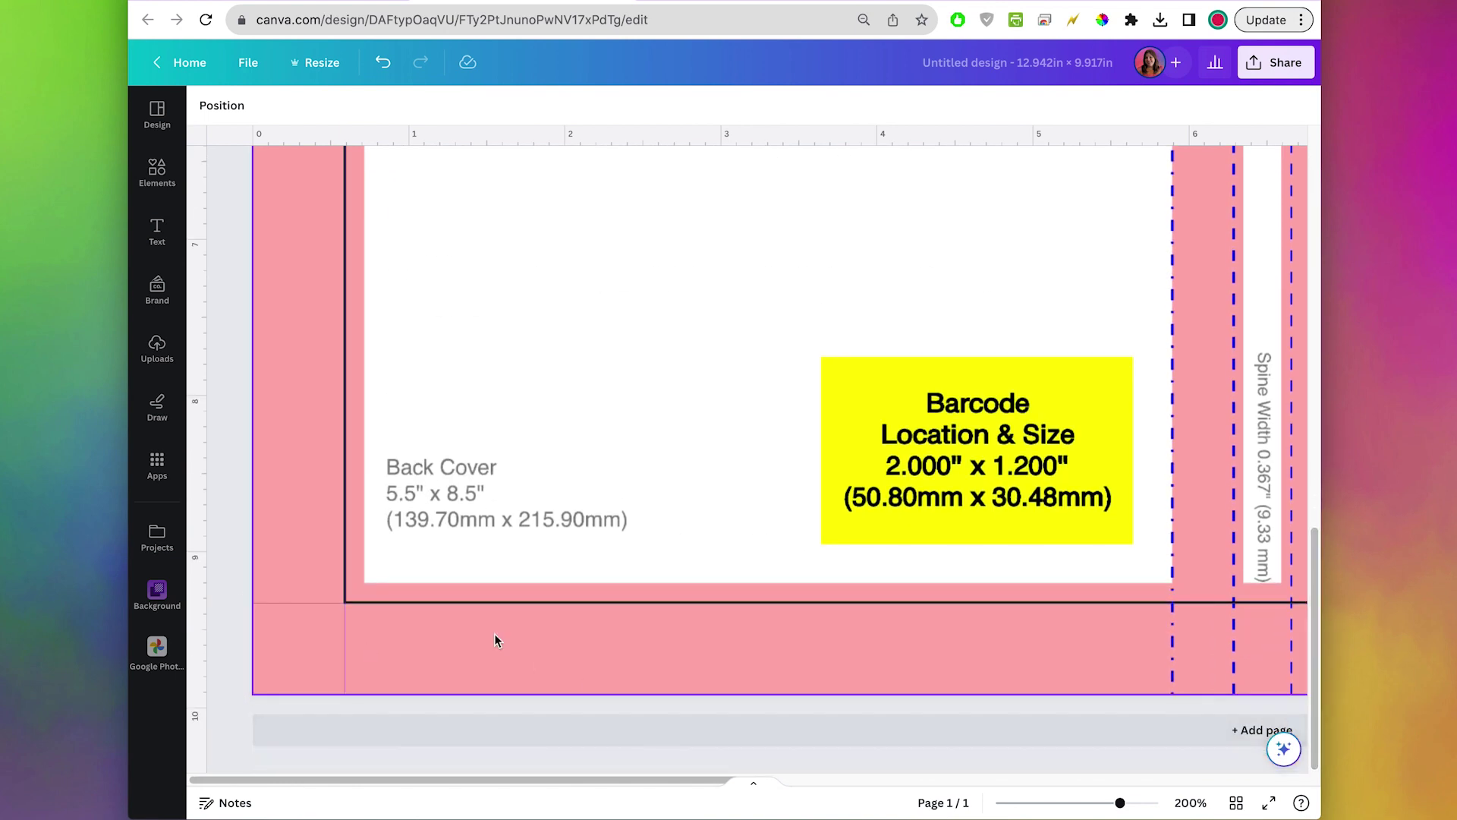
{"action": "left_click_drag", "start_coordinate": [308, 604], "coordinate": [307, 605]}
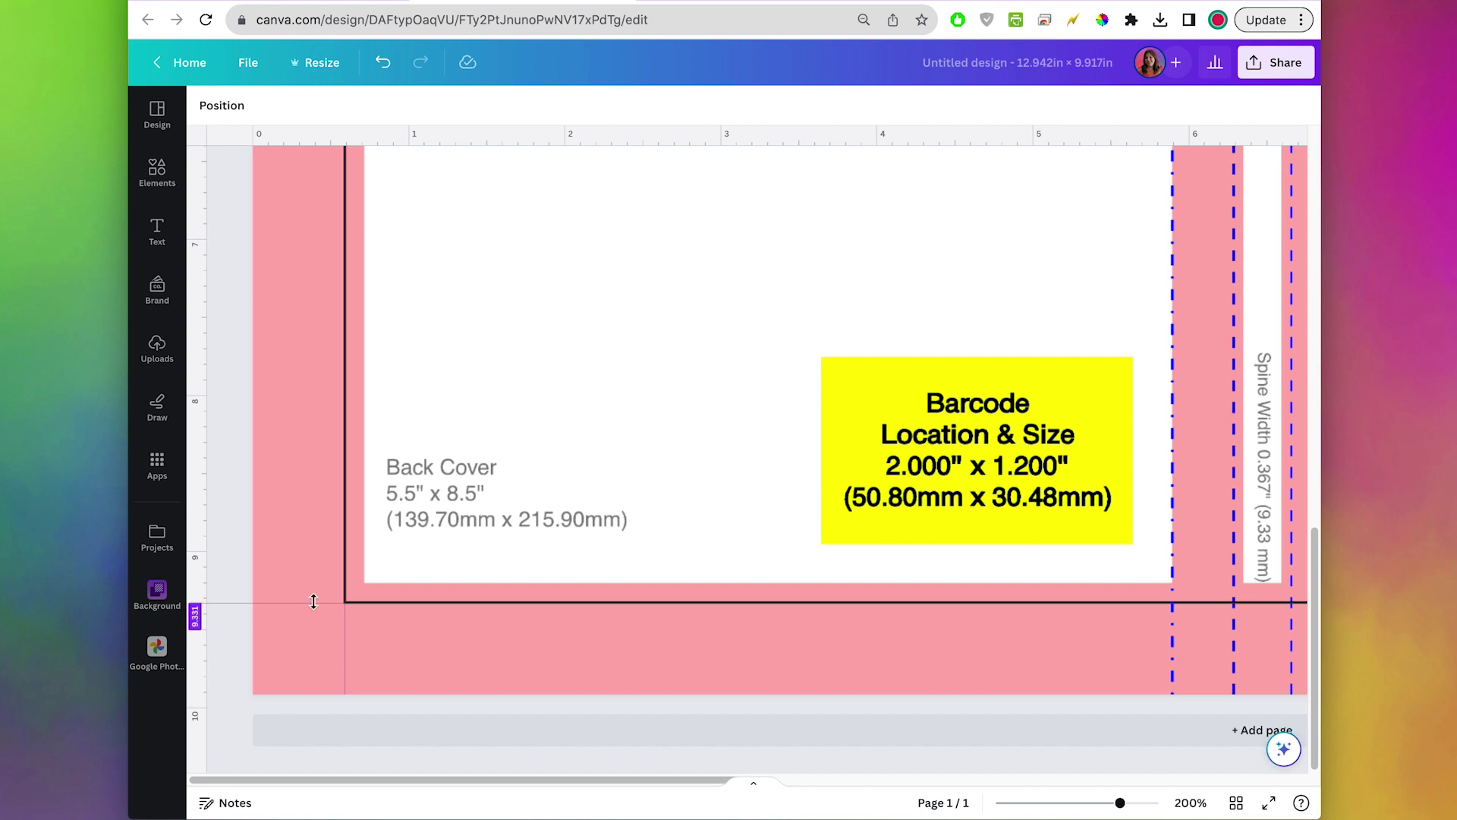
{"action": "left_click_drag", "start_coordinate": [436, 781], "coordinate": [1224, 776]}
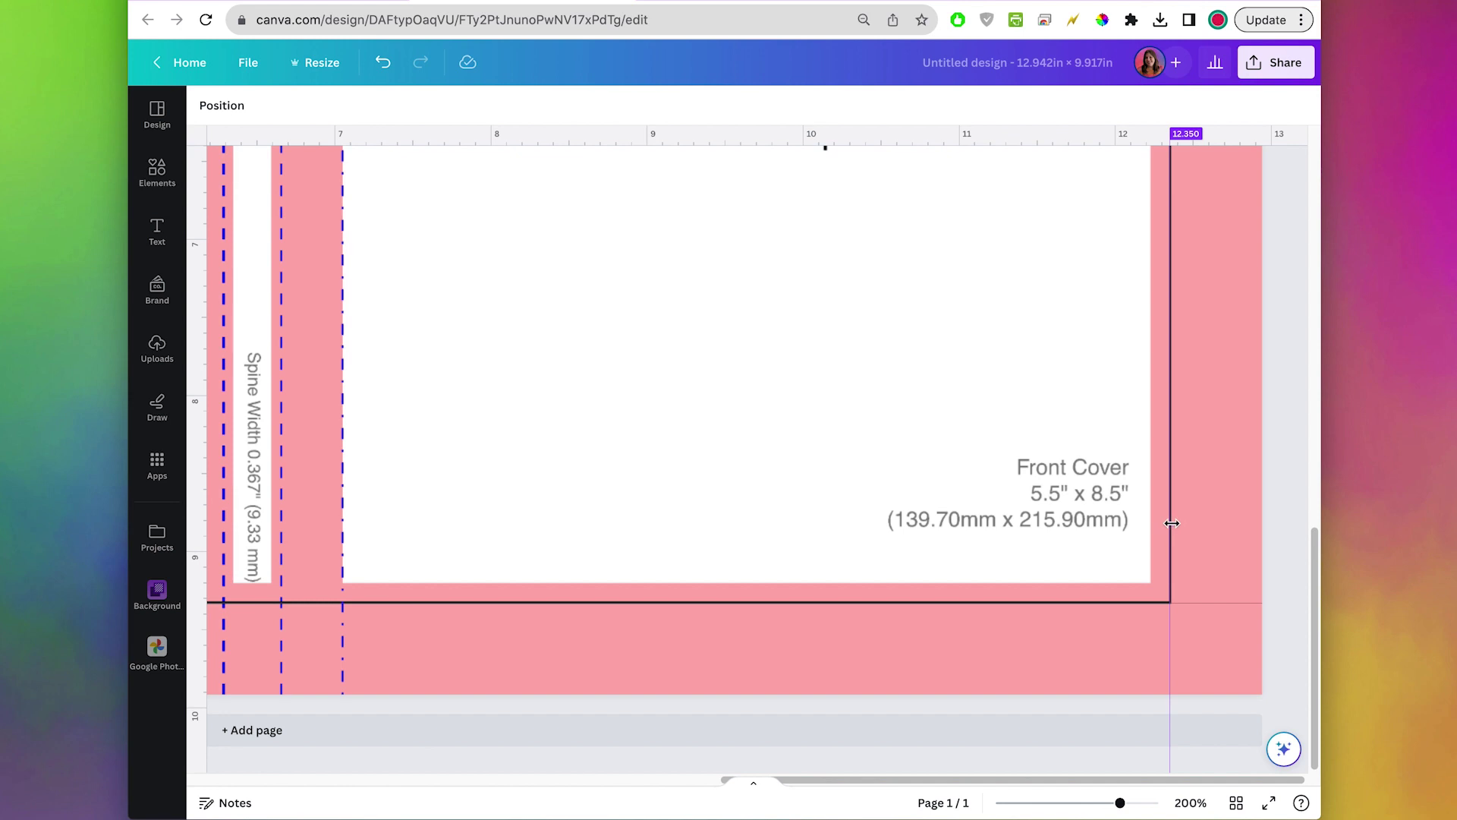
{"action": "left_click_drag", "start_coordinate": [1172, 523], "coordinate": [1173, 542]}
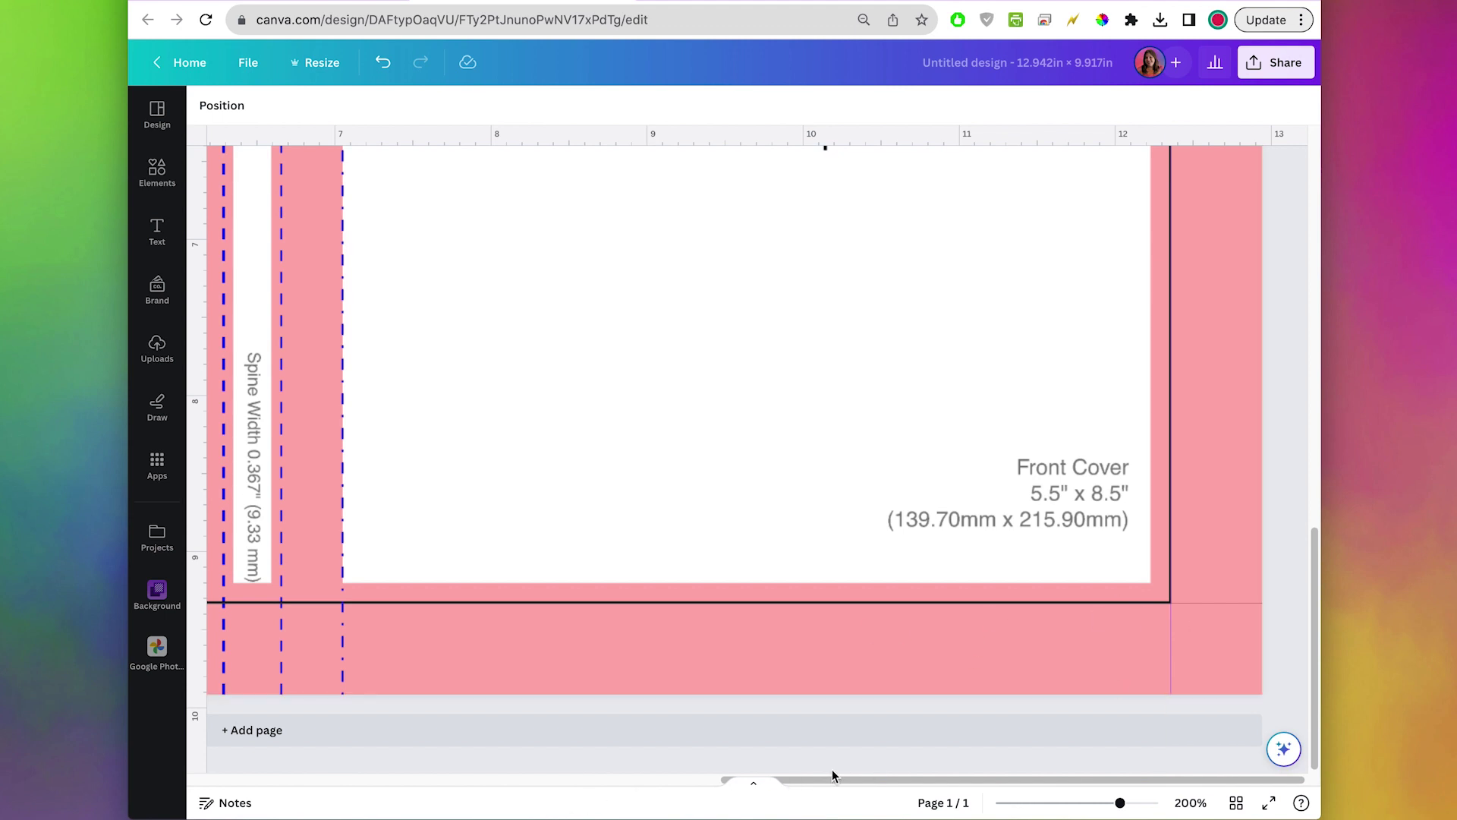
Place vertical guides on the template's blue spine fold and hinge edge lines
{"action": "left_click_drag", "start_coordinate": [868, 778], "coordinate": [668, 779]}
{"action": "left_click_drag", "start_coordinate": [531, 511], "coordinate": [724, 498]}
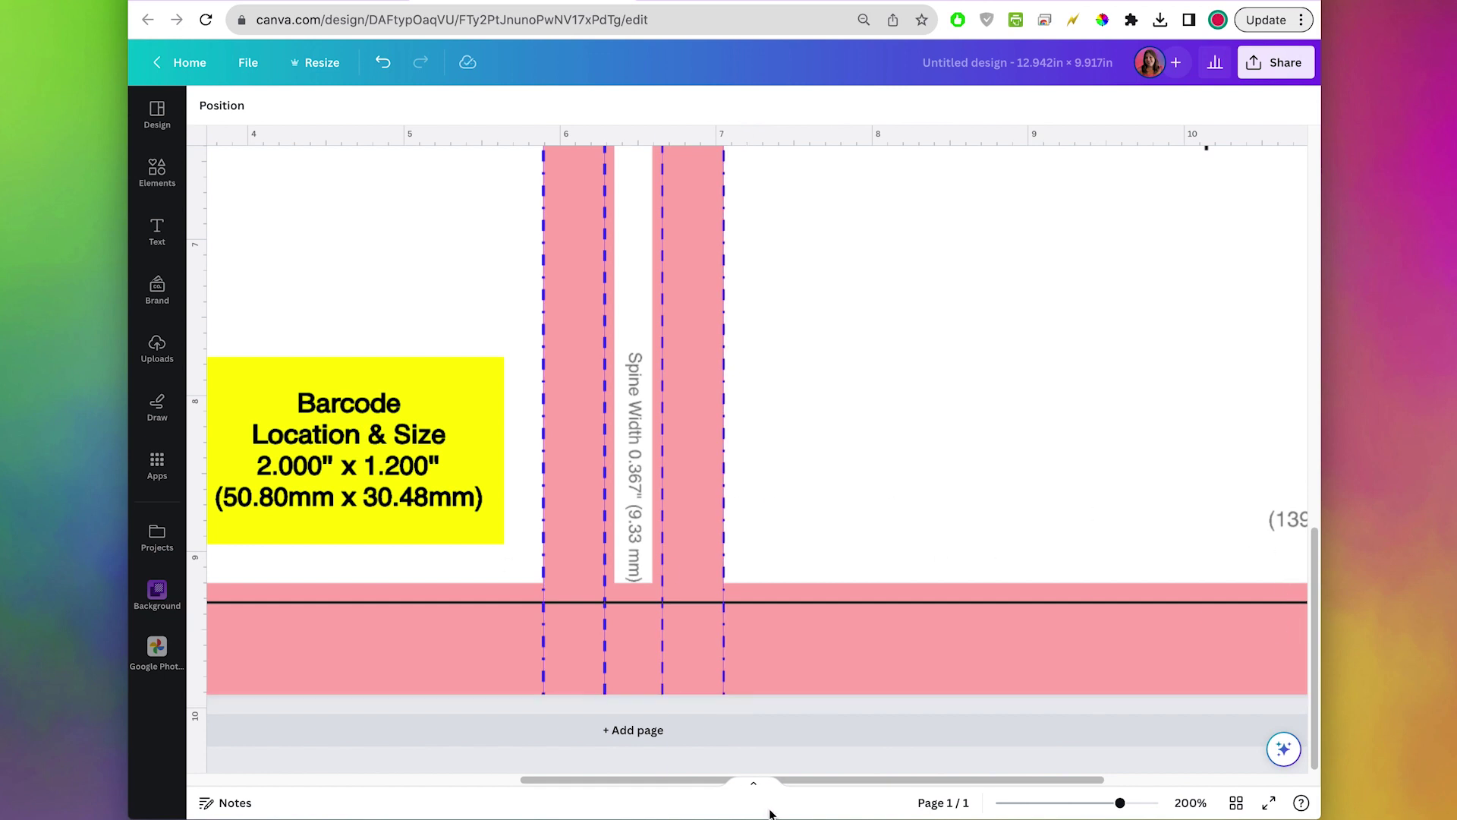
{"action": "key", "text": "super+alt+0"}
{"action": "left_click_drag", "start_coordinate": [446, 139], "coordinate": [446, 173]}
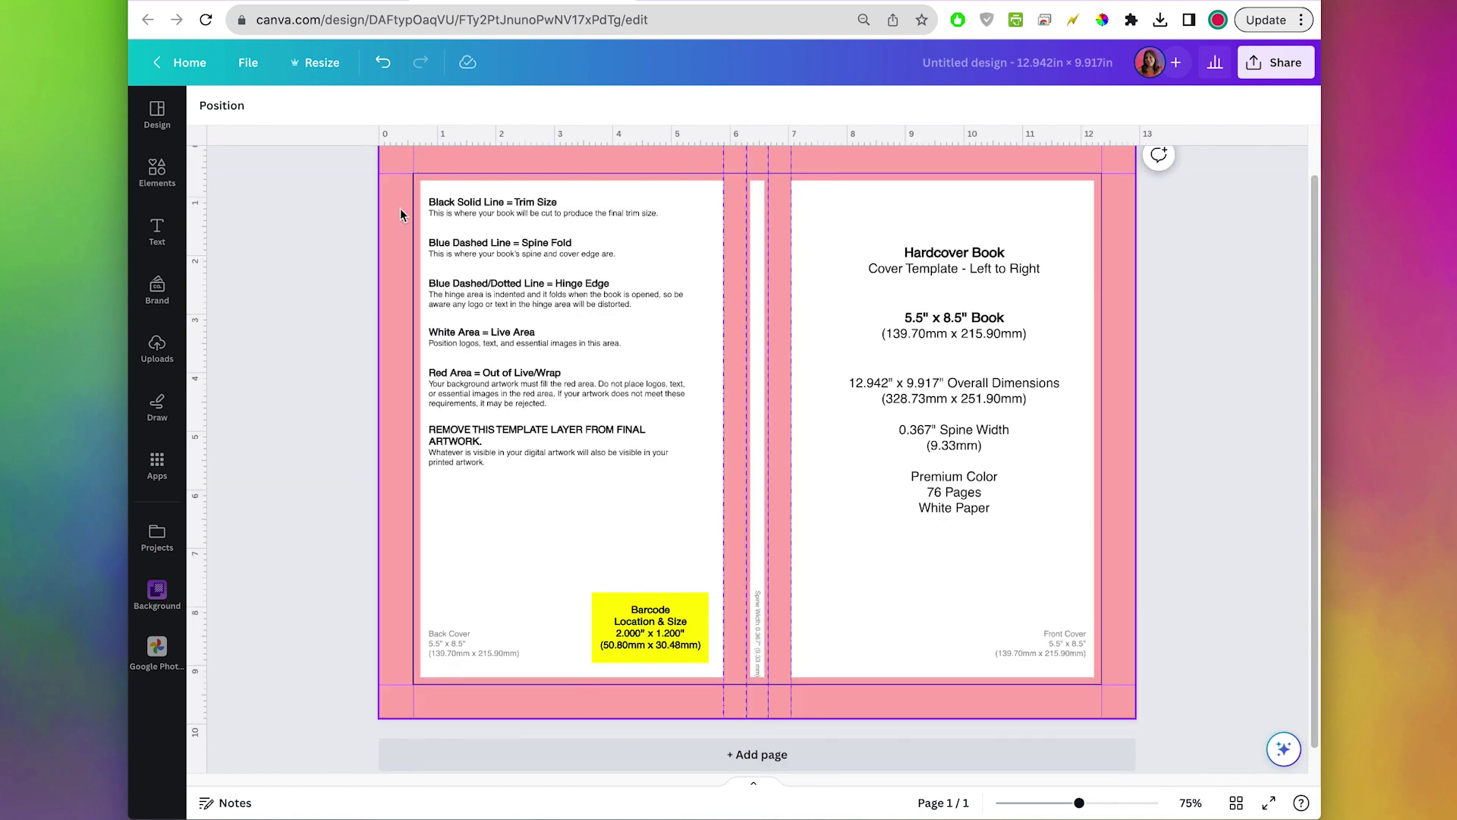
Hide the template image by setting its transparency to 0, leaving only the guides over the page
{"action": "left_click", "coordinate": [401, 346]}
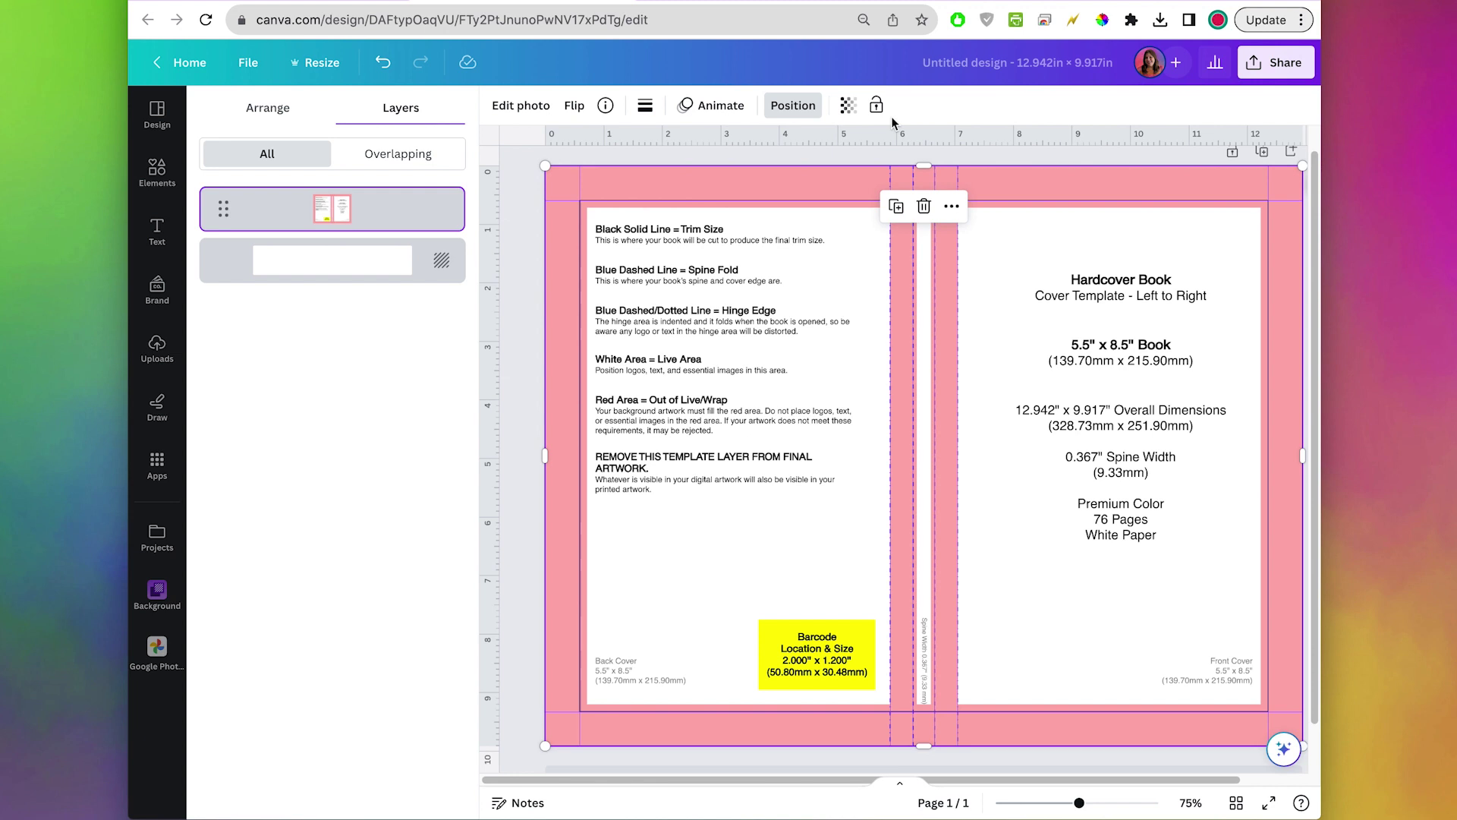
{"action": "left_click", "coordinate": [847, 106]}
{"action": "left_click_drag", "start_coordinate": [851, 179], "coordinate": [692, 182]}
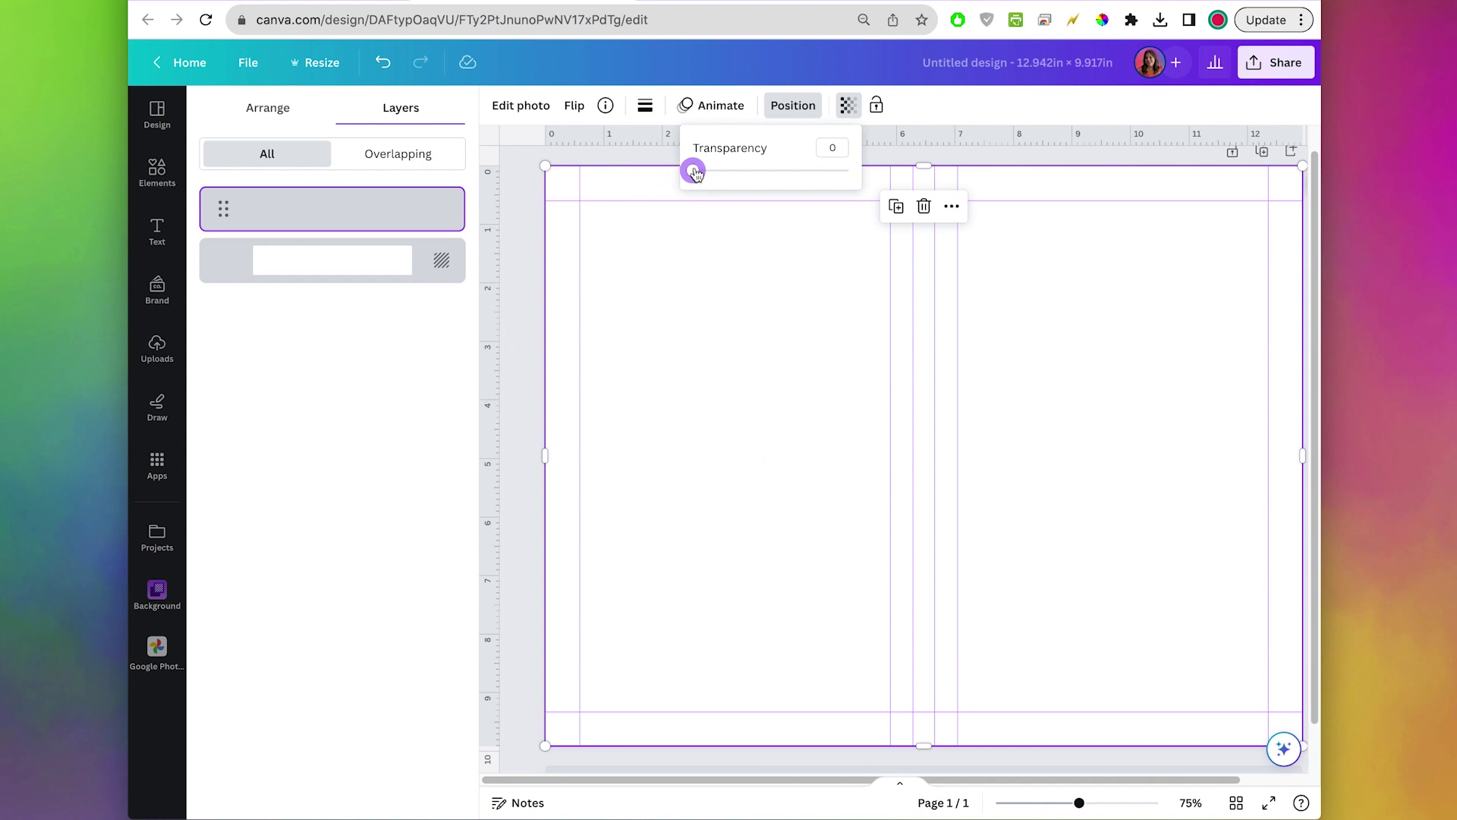
{"action": "mouse_move", "coordinate": [695, 173]}
{"action": "left_mouse_down"}
{"action": "mouse_move", "coordinate": [826, 172]}
{"action": "mouse_move", "coordinate": [696, 171]}
{"action": "mouse_move", "coordinate": [774, 185]}
{"action": "mouse_move", "coordinate": [677, 185]}
{"action": "left_mouse_up"}
{"action": "left_click", "coordinate": [830, 126]}
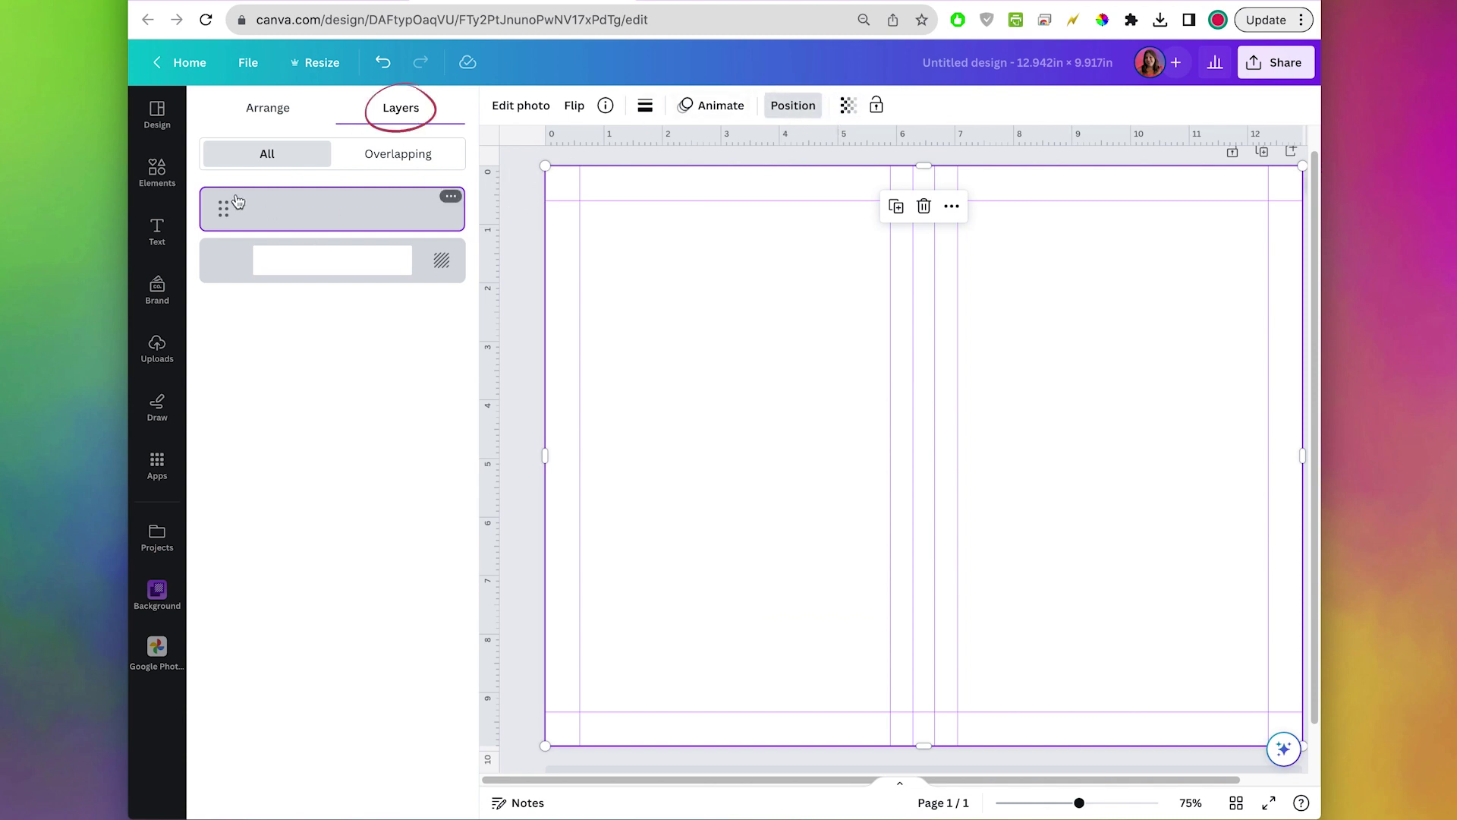
{"action": "left_click", "coordinate": [848, 107]}
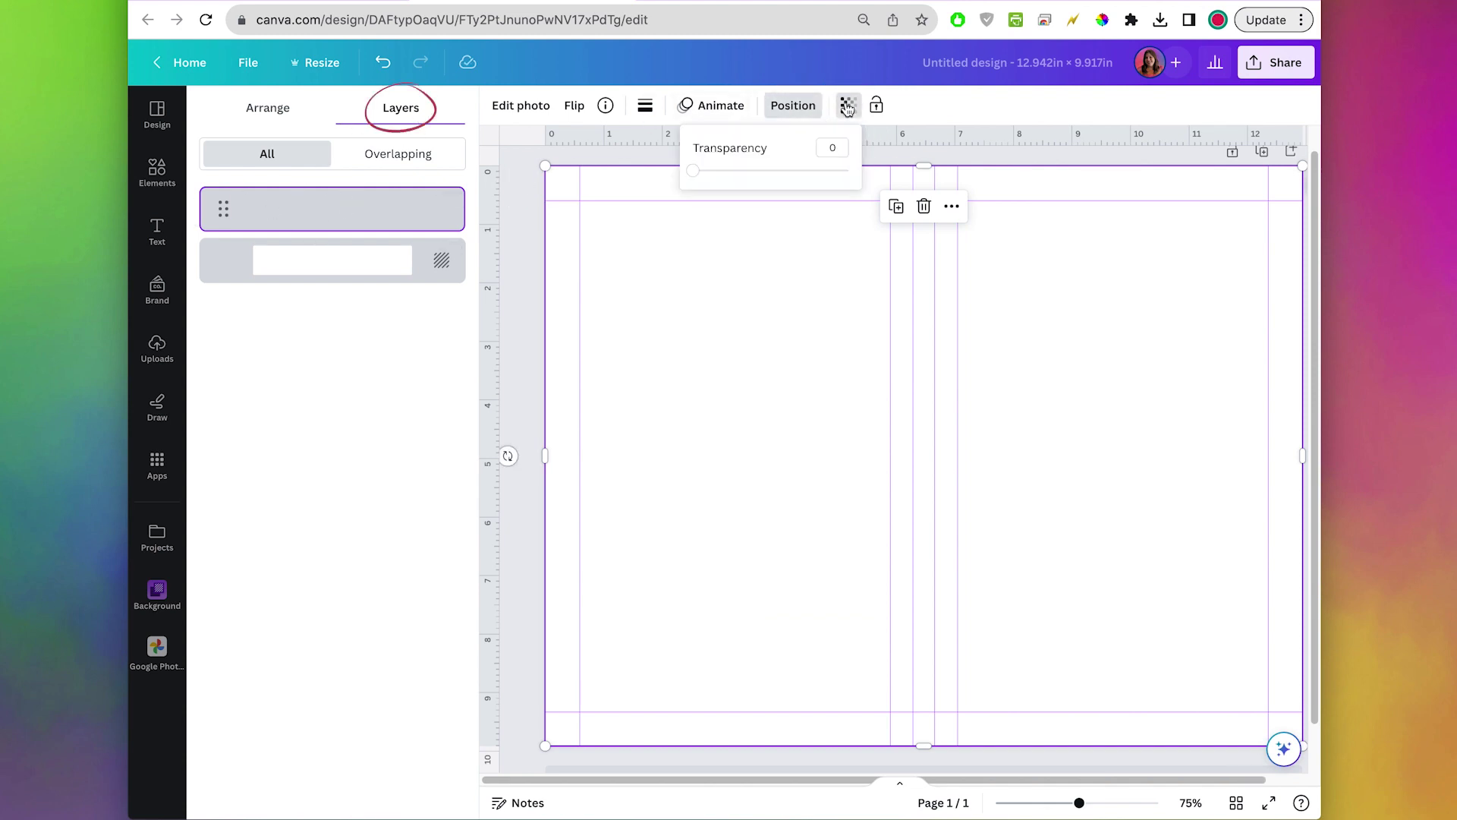
{"action": "left_click_drag", "start_coordinate": [693, 170], "coordinate": [280, 173]}
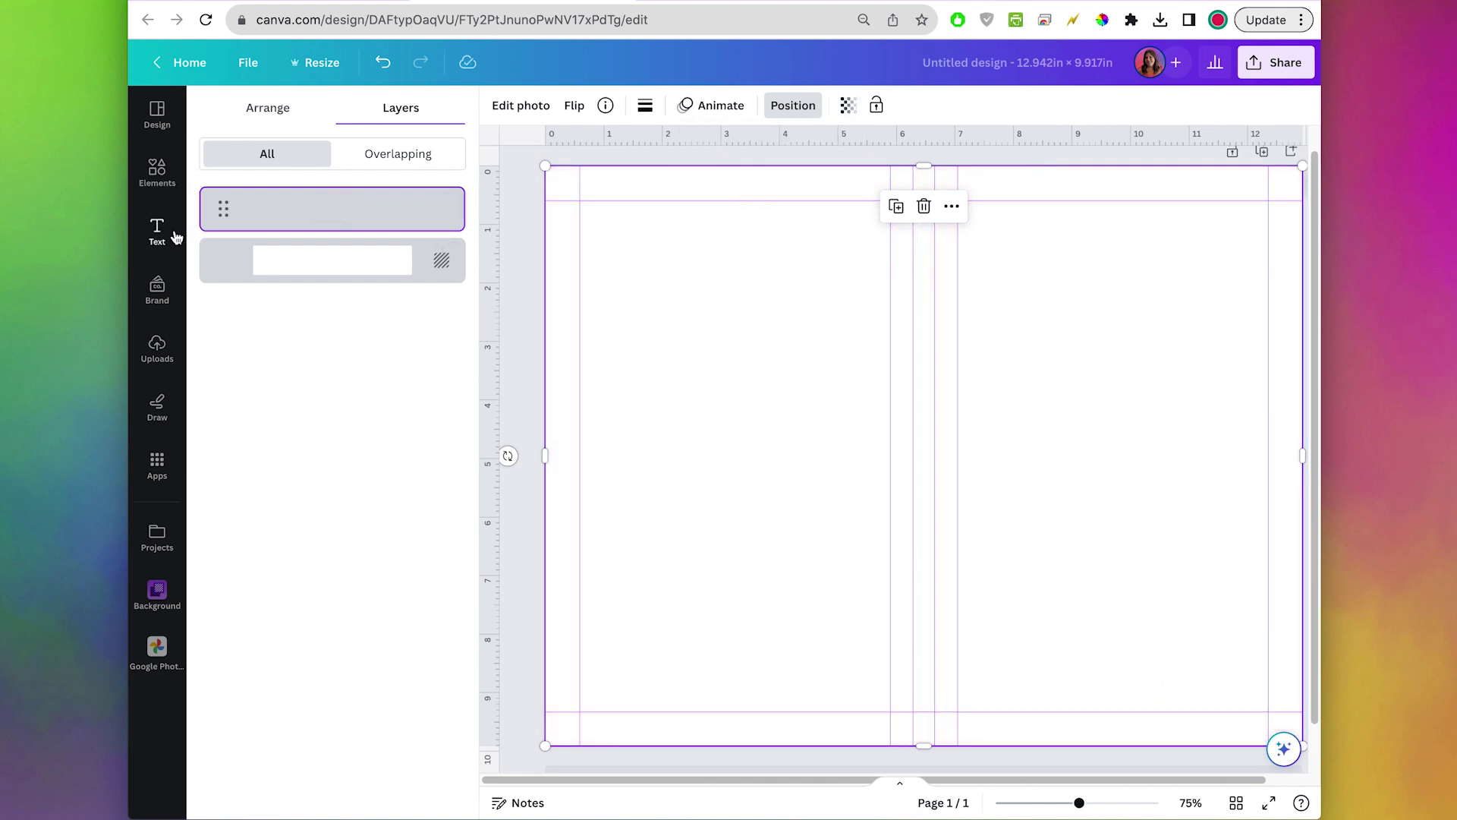
Upload the artwork file 0-1 mouse standing.jpg and add it to the page
{"action": "left_click", "coordinate": [157, 362]}
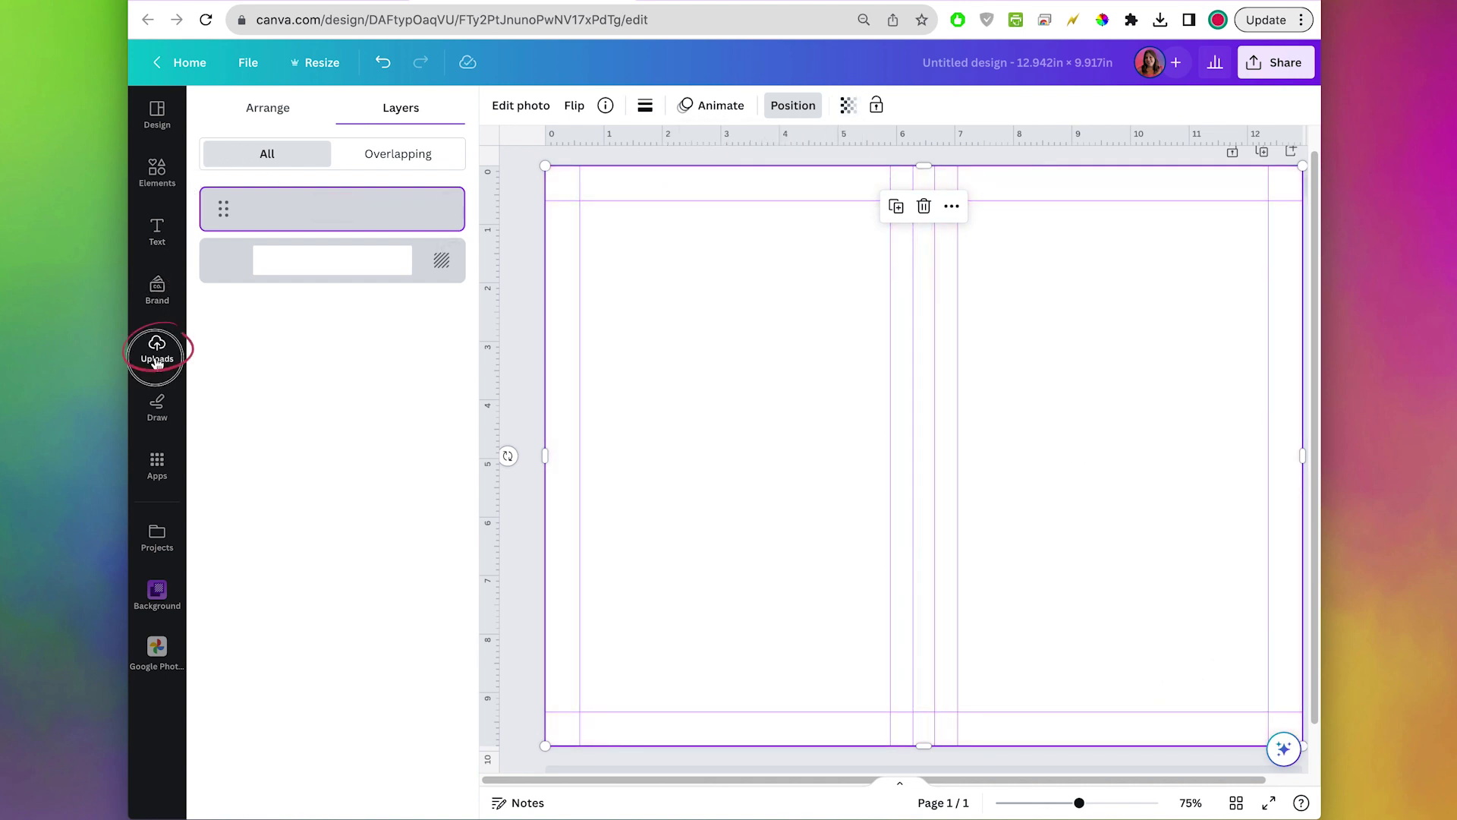
{"action": "left_click", "coordinate": [313, 153]}
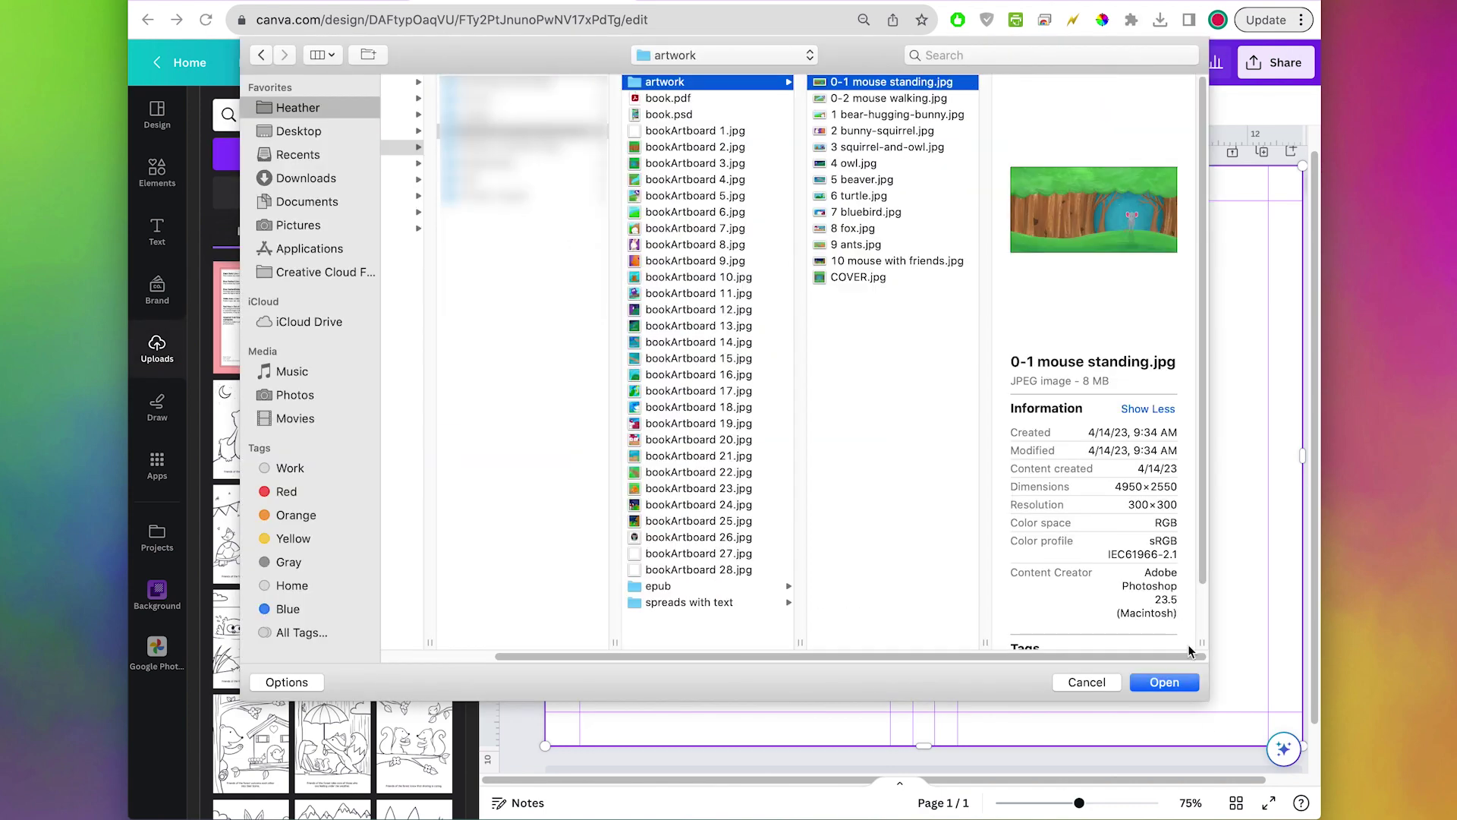
{"action": "left_click", "coordinate": [1163, 681]}
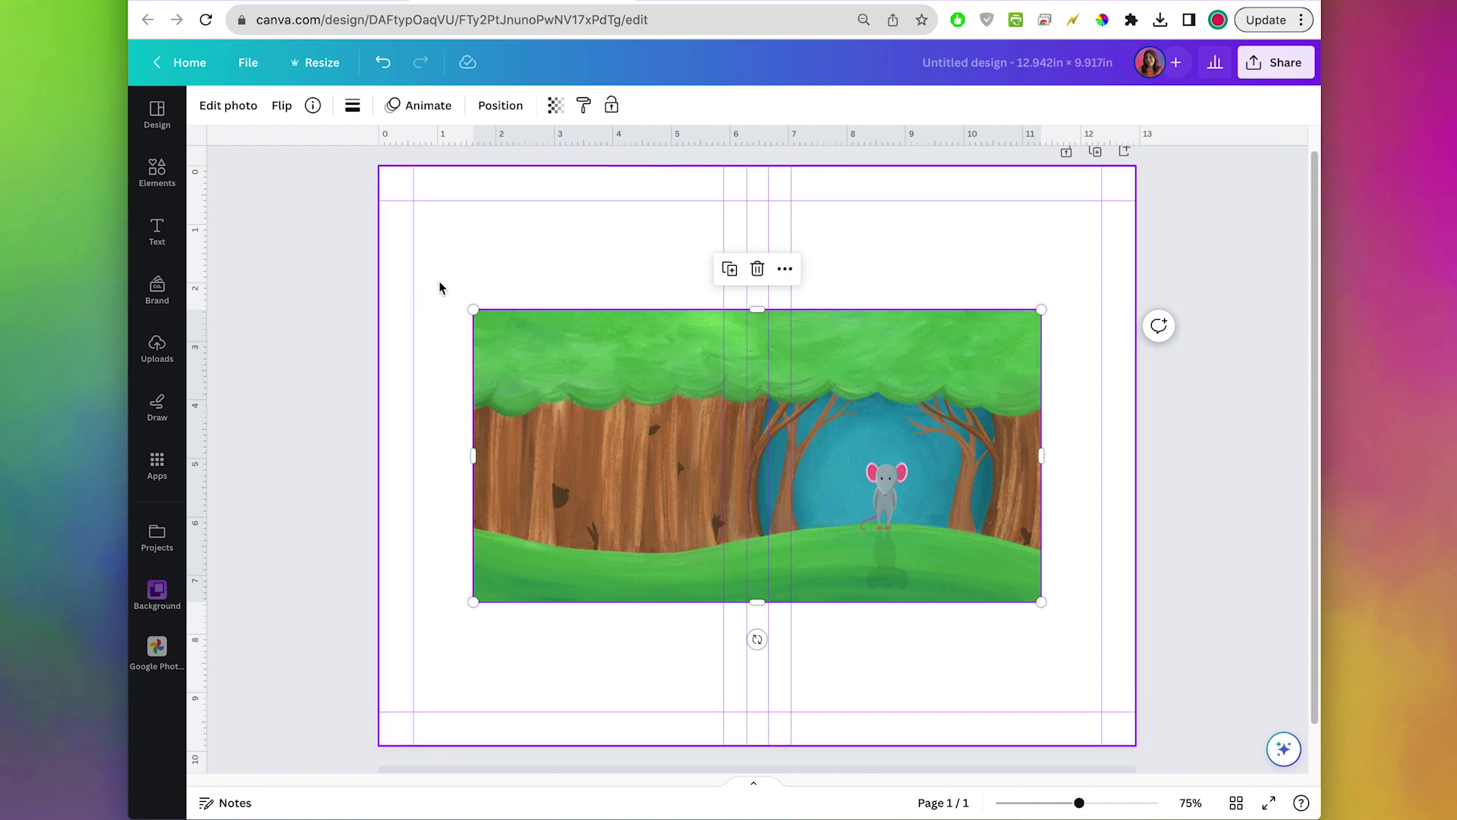
Enlarge the mouse artwork to cover the whole page and shift it horizontally so the mouse stands within the front cover
{"action": "left_click_drag", "start_coordinate": [473, 310], "coordinate": [182, 178]}
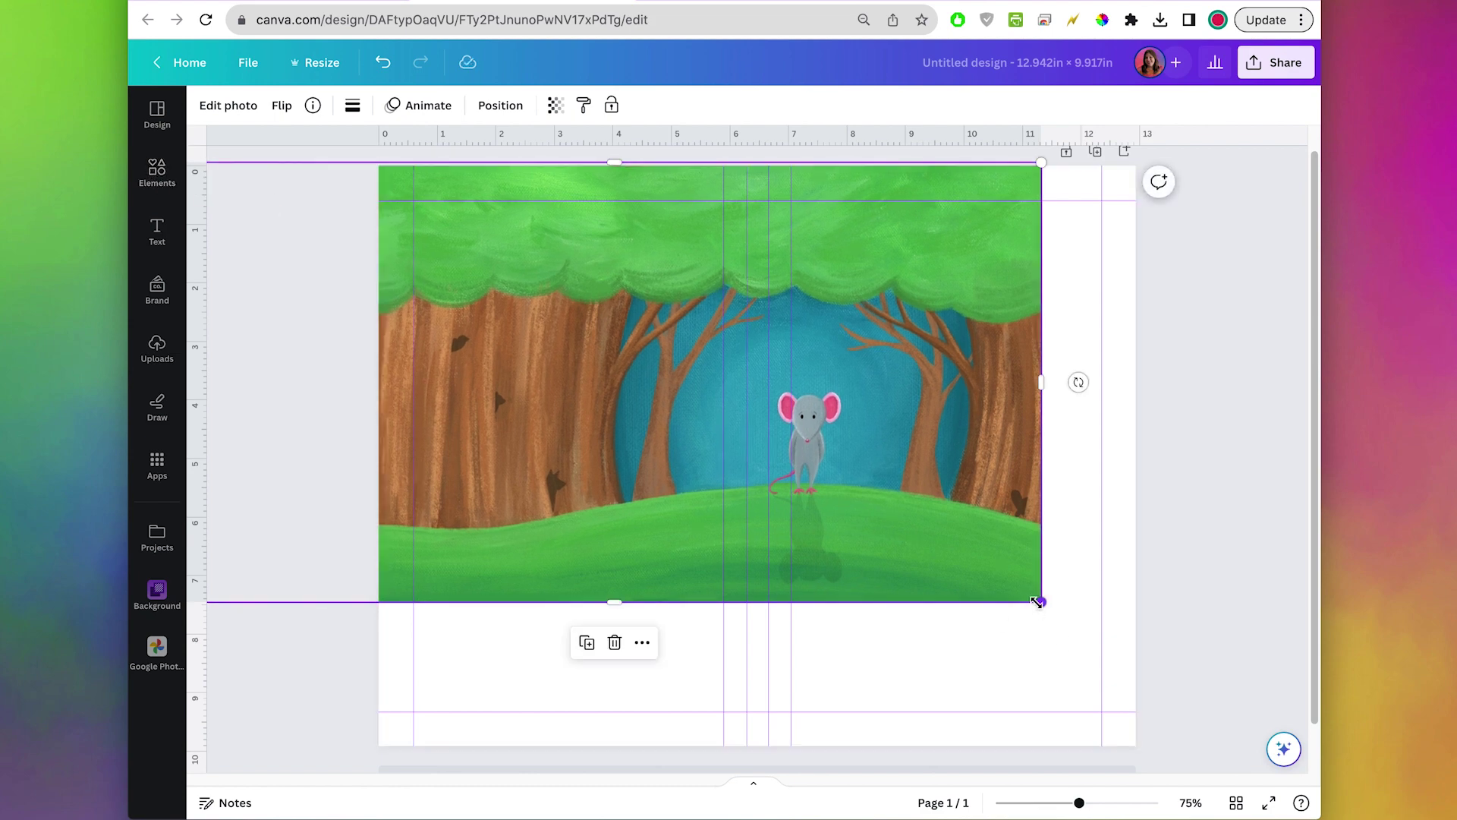
{"action": "left_click_drag", "start_coordinate": [1040, 602], "coordinate": [1294, 782]}
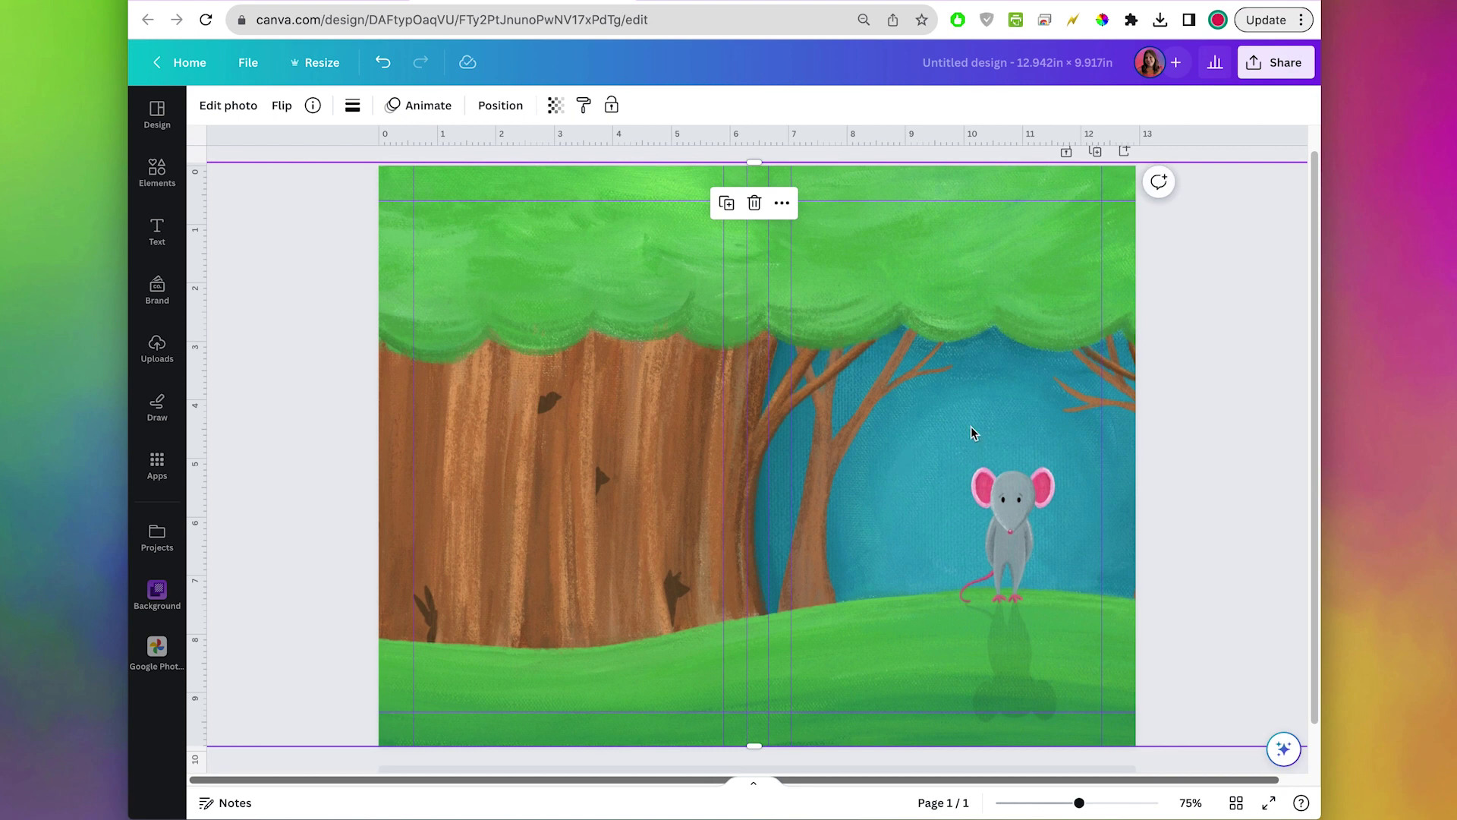
{"action": "left_click_drag", "start_coordinate": [970, 426], "coordinate": [882, 431]}
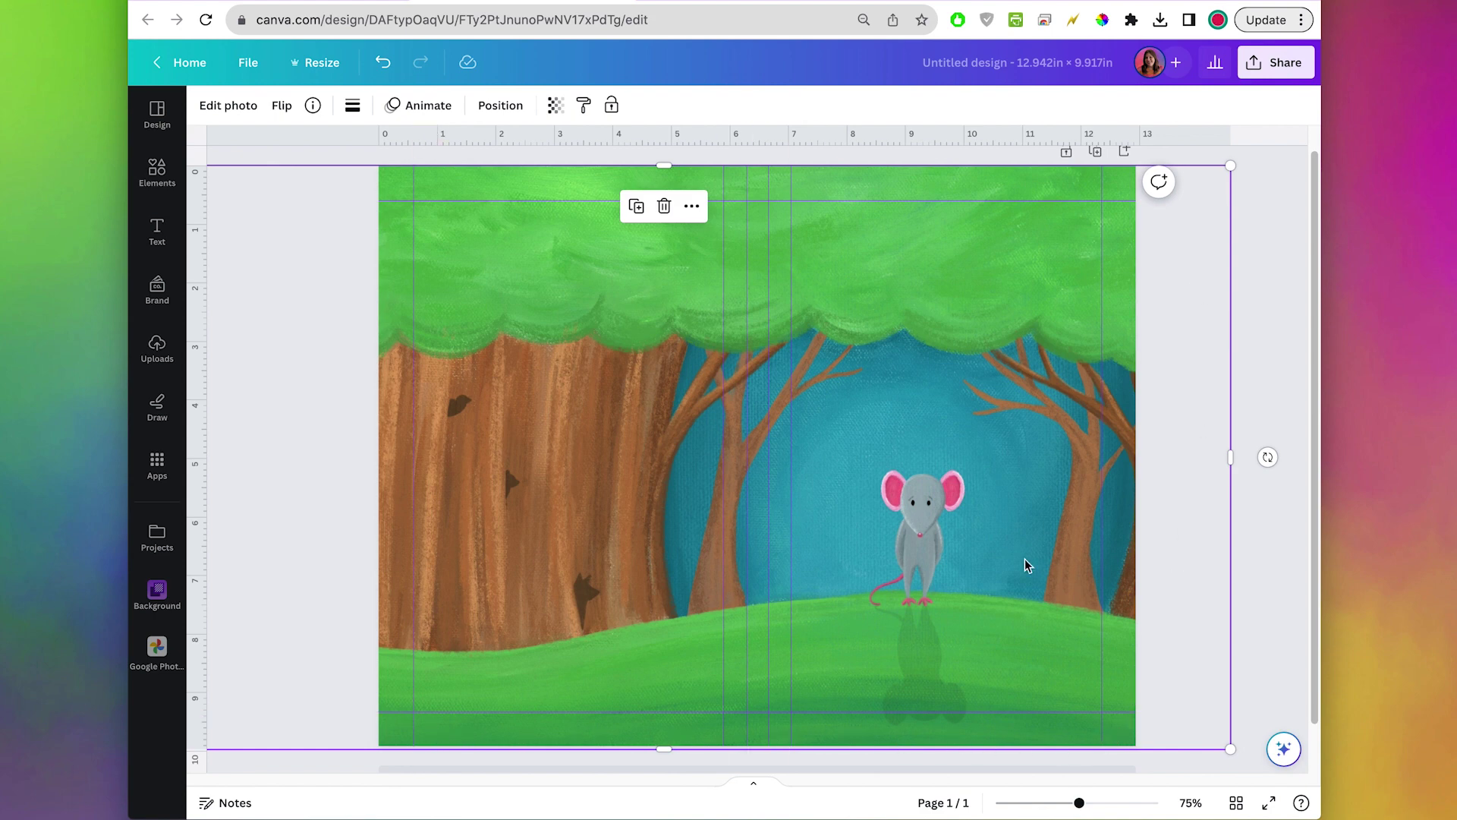
{"action": "left_click_drag", "start_coordinate": [972, 558], "coordinate": [993, 562]}
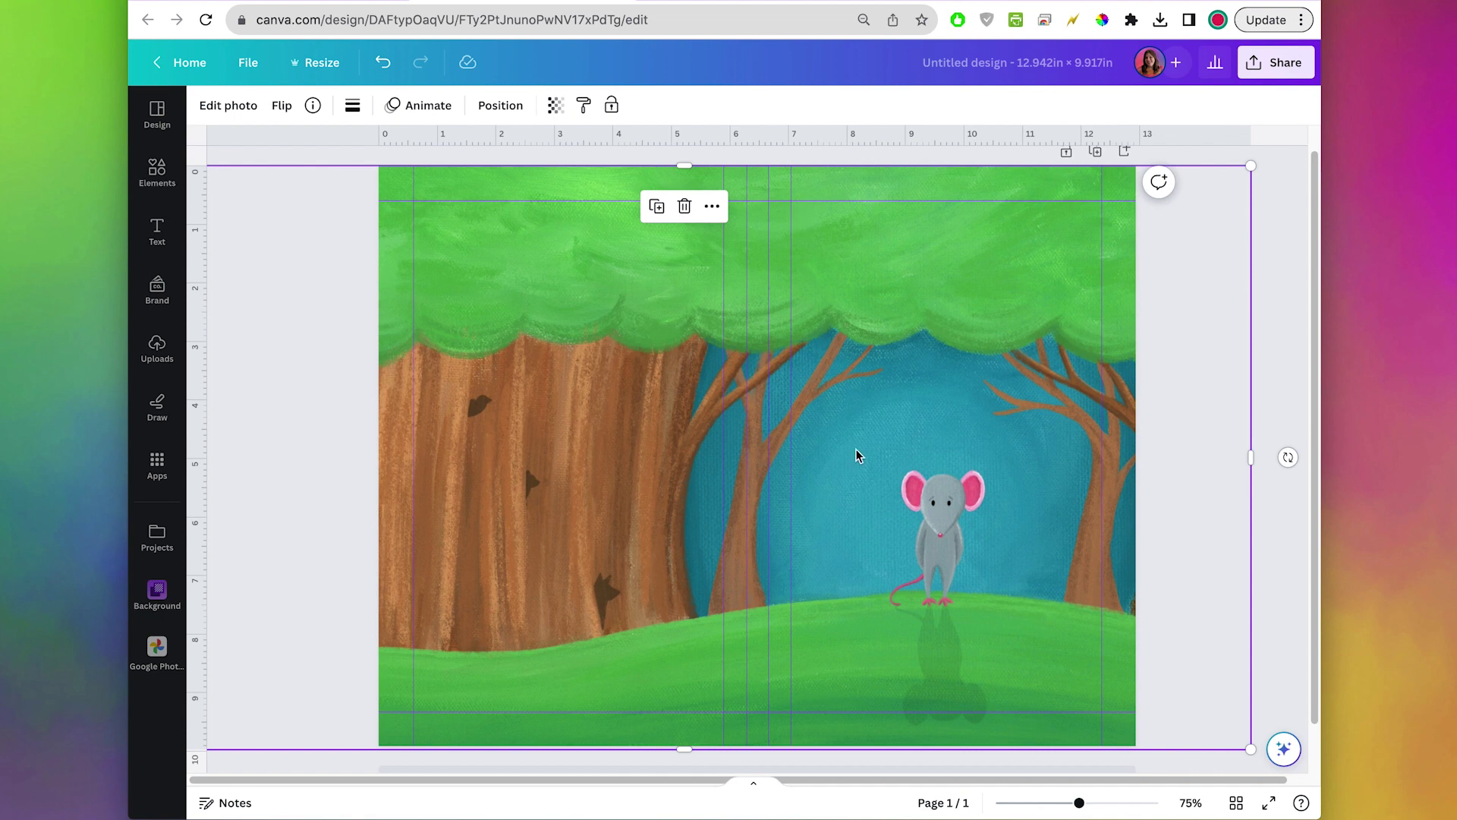
{"action": "key", "text": "Escape"}
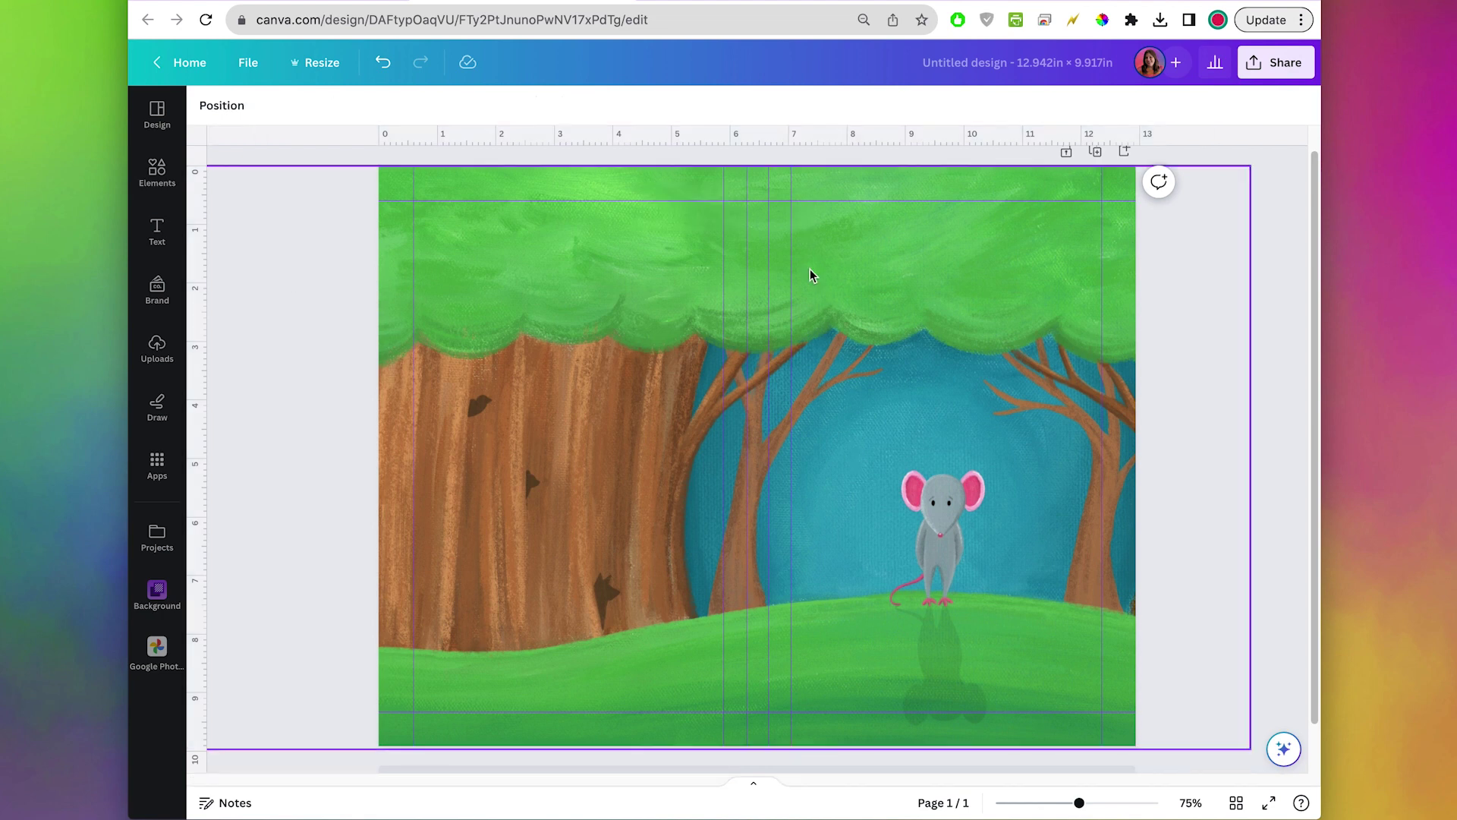
Add a heading to the page with the text "Mouse's Great Discovery"
{"action": "left_click", "coordinate": [160, 232]}
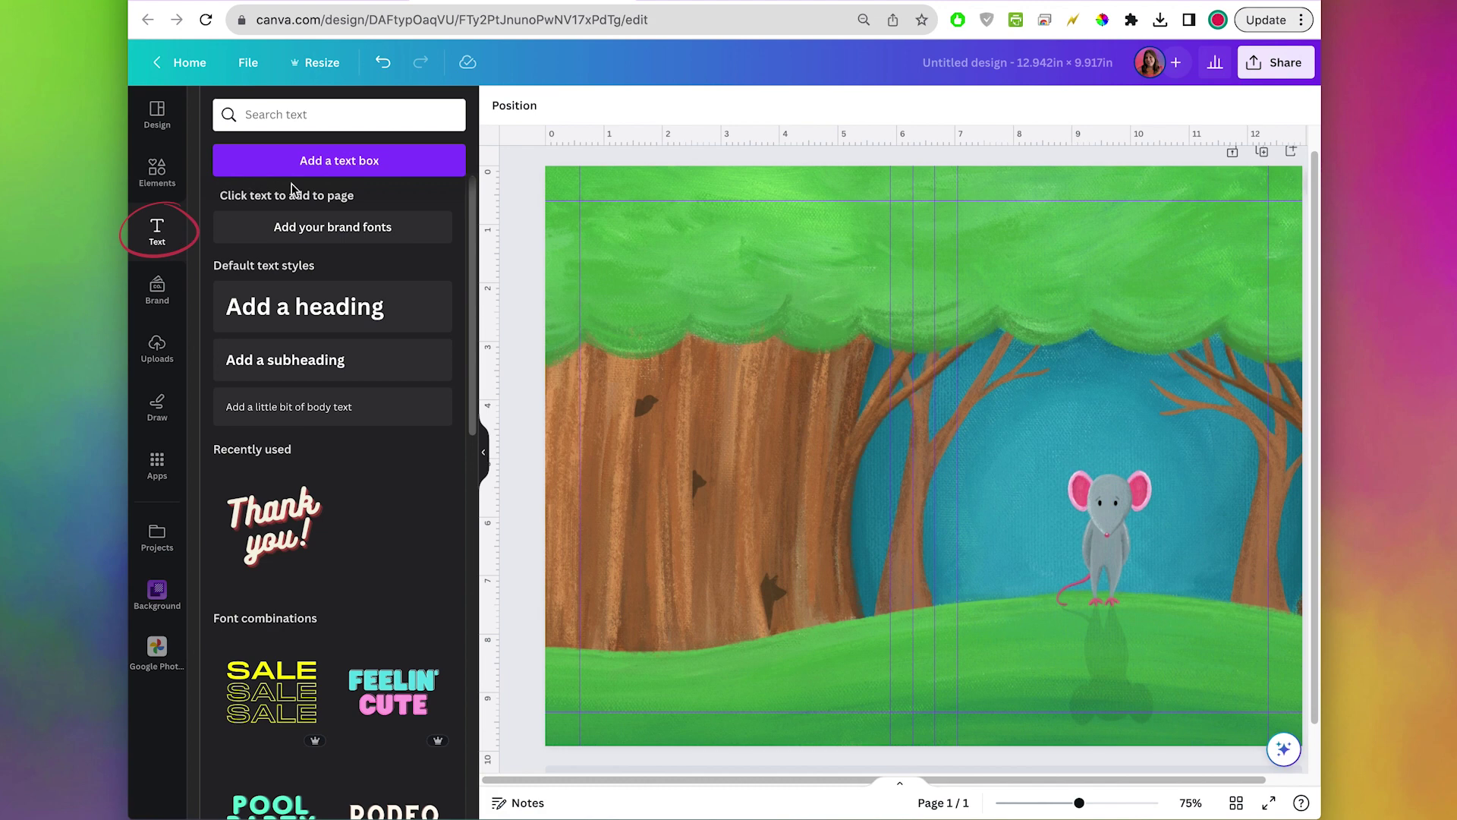
{"action": "left_click", "coordinate": [303, 307]}
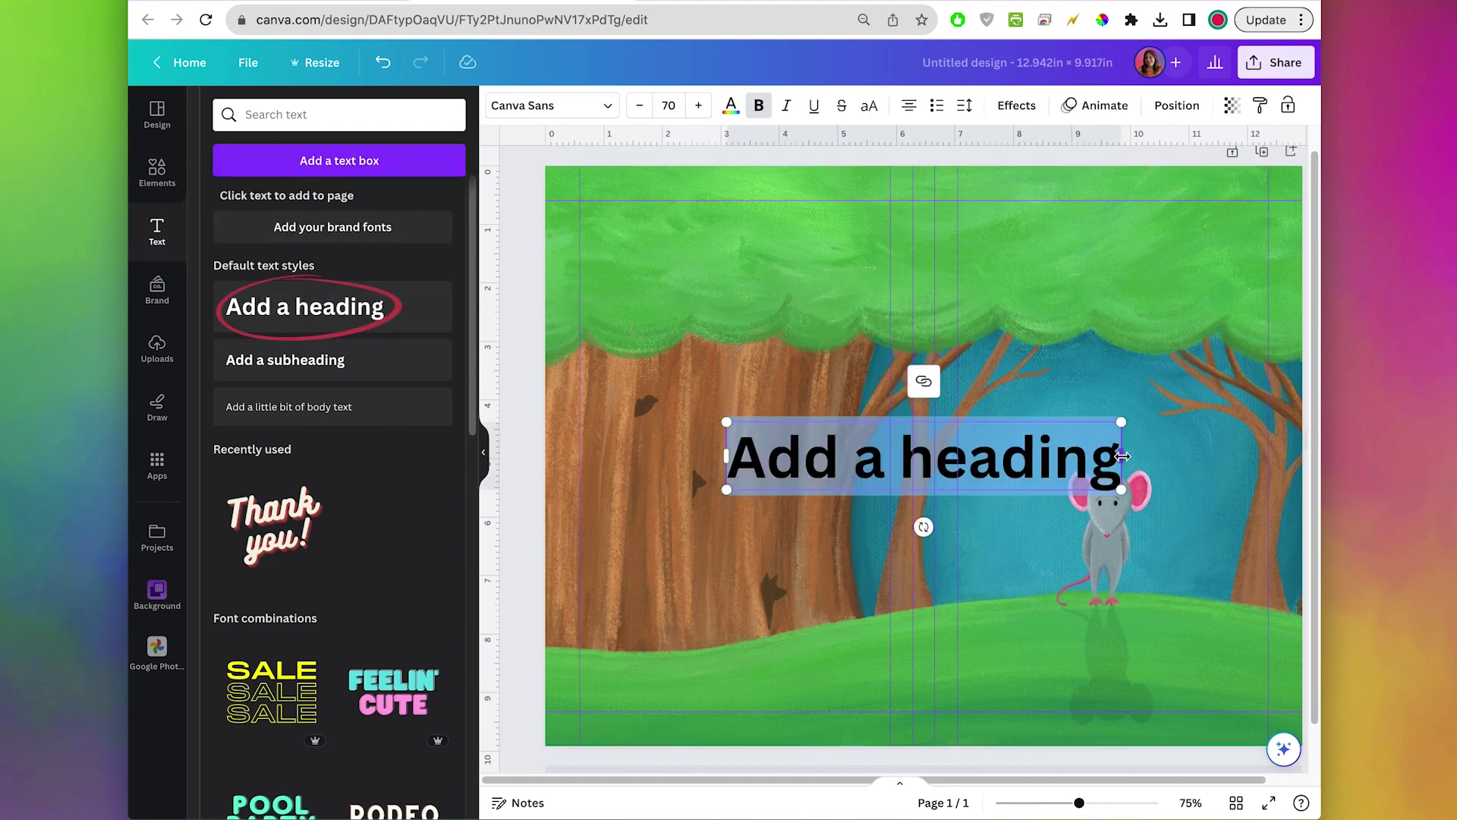
{"action": "type", "text": "Mouse's Grea"}
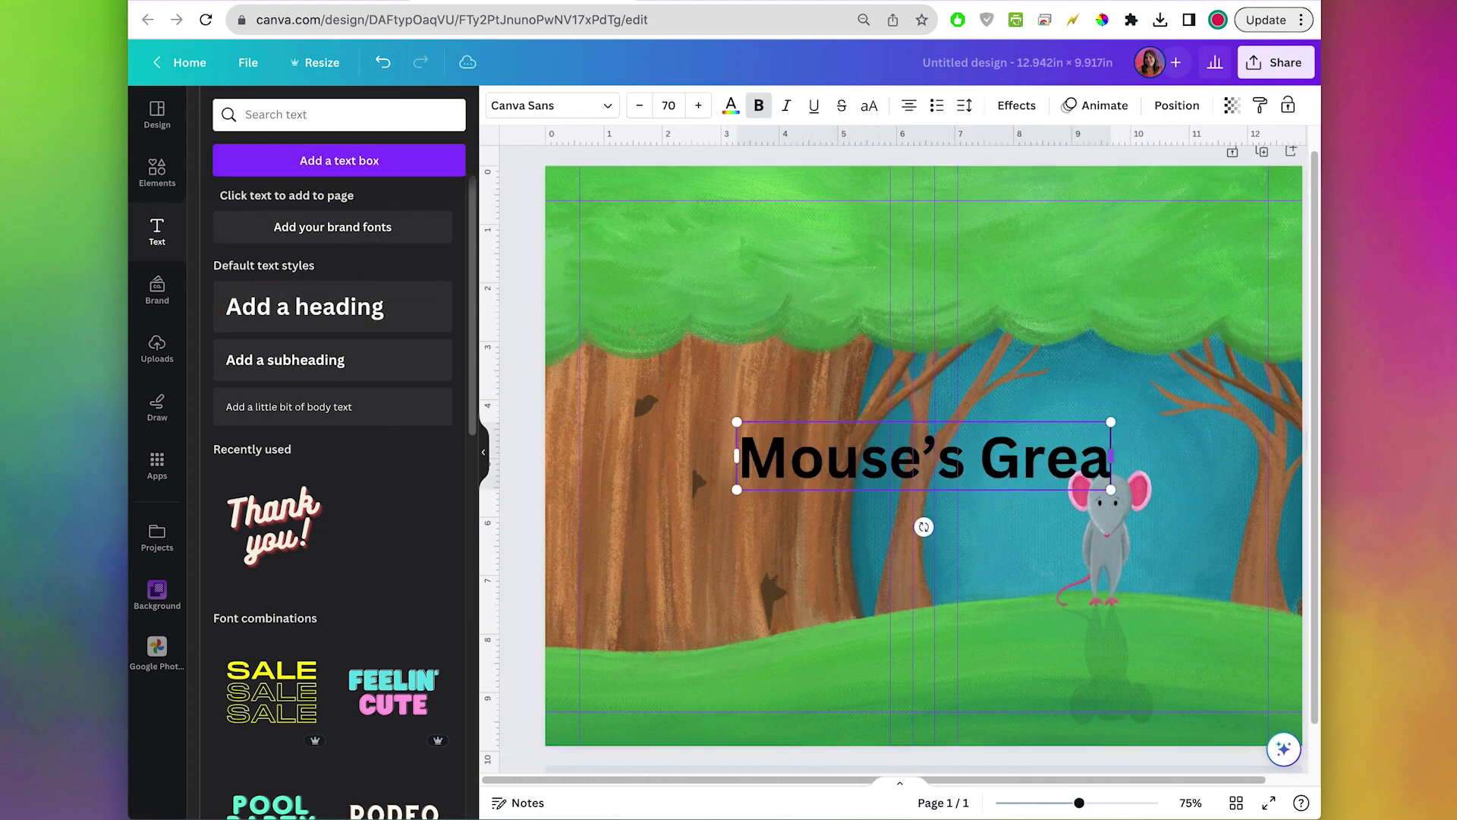
{"action": "type", "text": "t Discovery"}
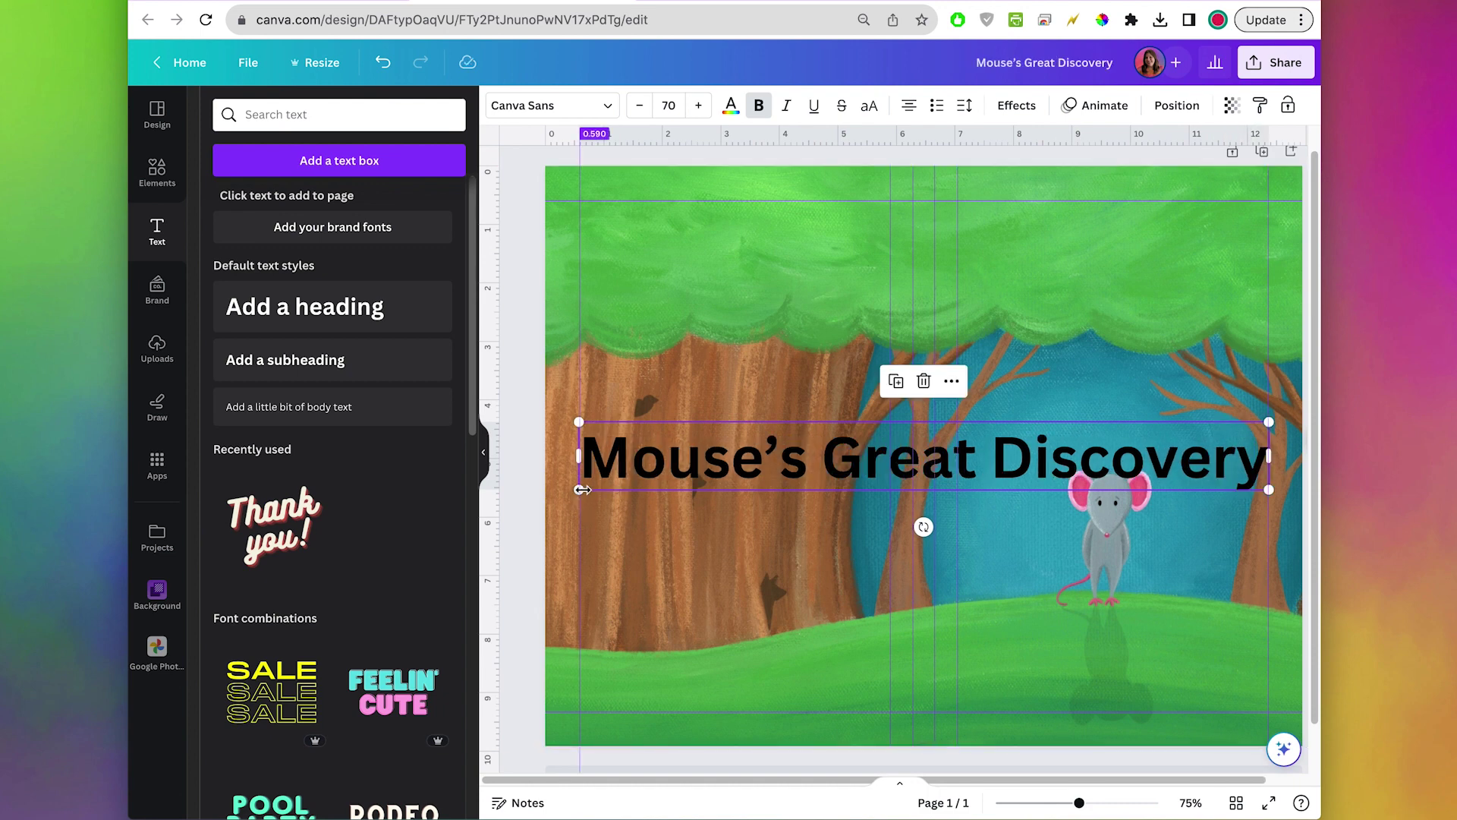
Shrink the title to size 26.4 and position it near the upper edge of the front cover, well inside the guides
{"action": "left_click_drag", "start_coordinate": [827, 490], "coordinate": [1025, 497]}
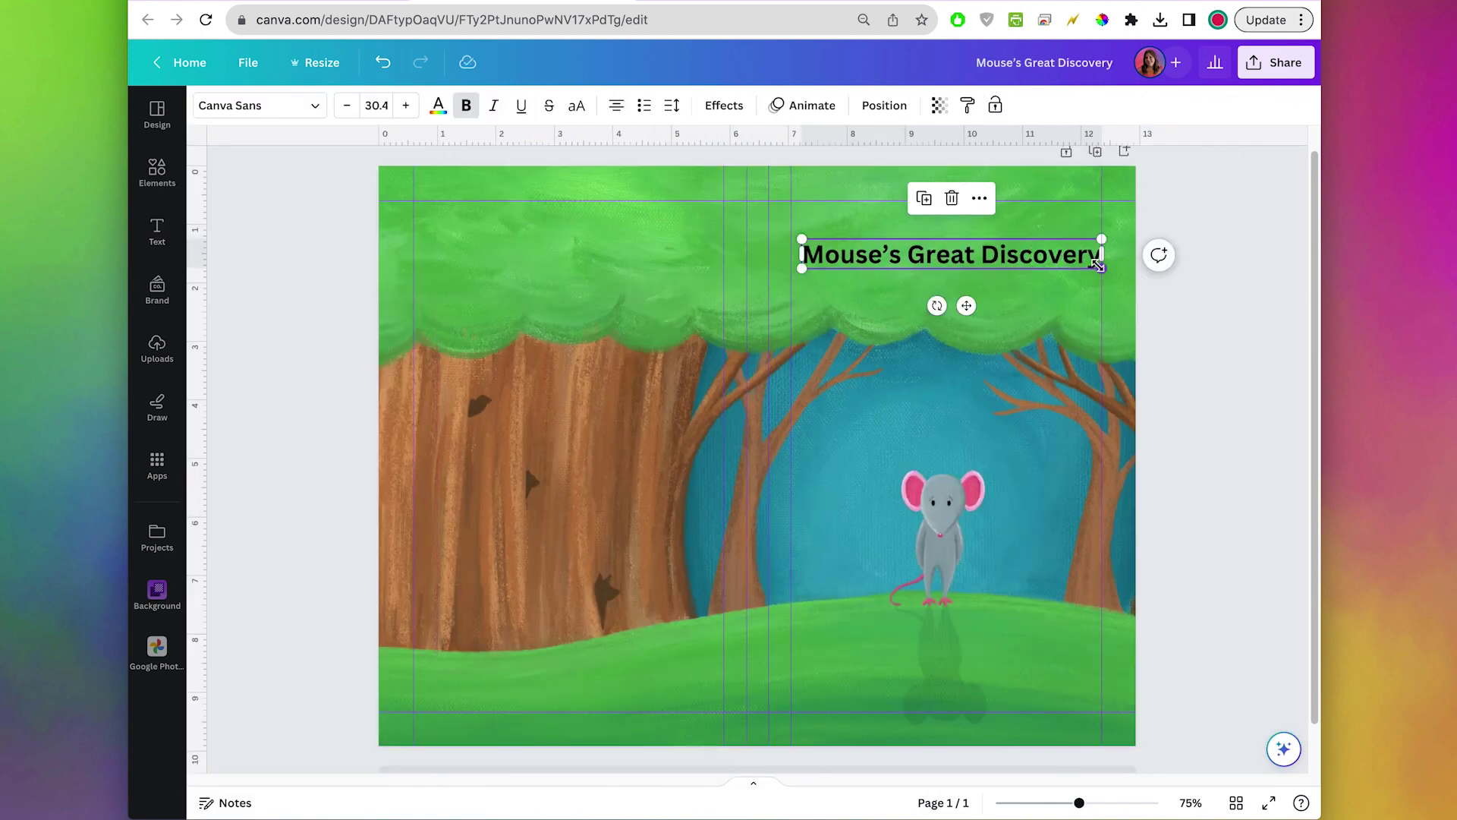
{"action": "left_click_drag", "start_coordinate": [930, 255], "coordinate": [920, 255]}
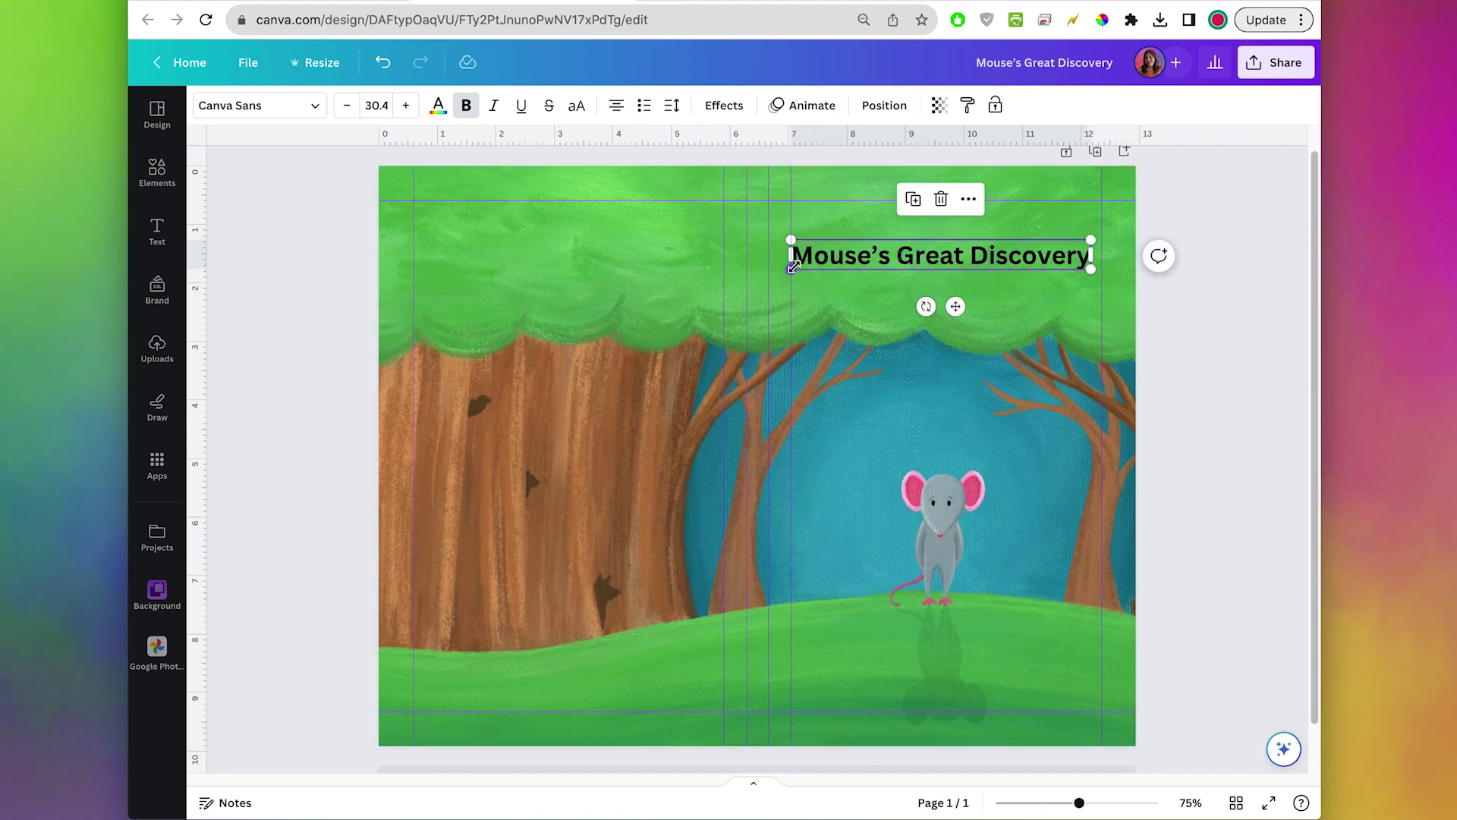
{"action": "left_click_drag", "start_coordinate": [792, 268], "coordinate": [822, 268]}
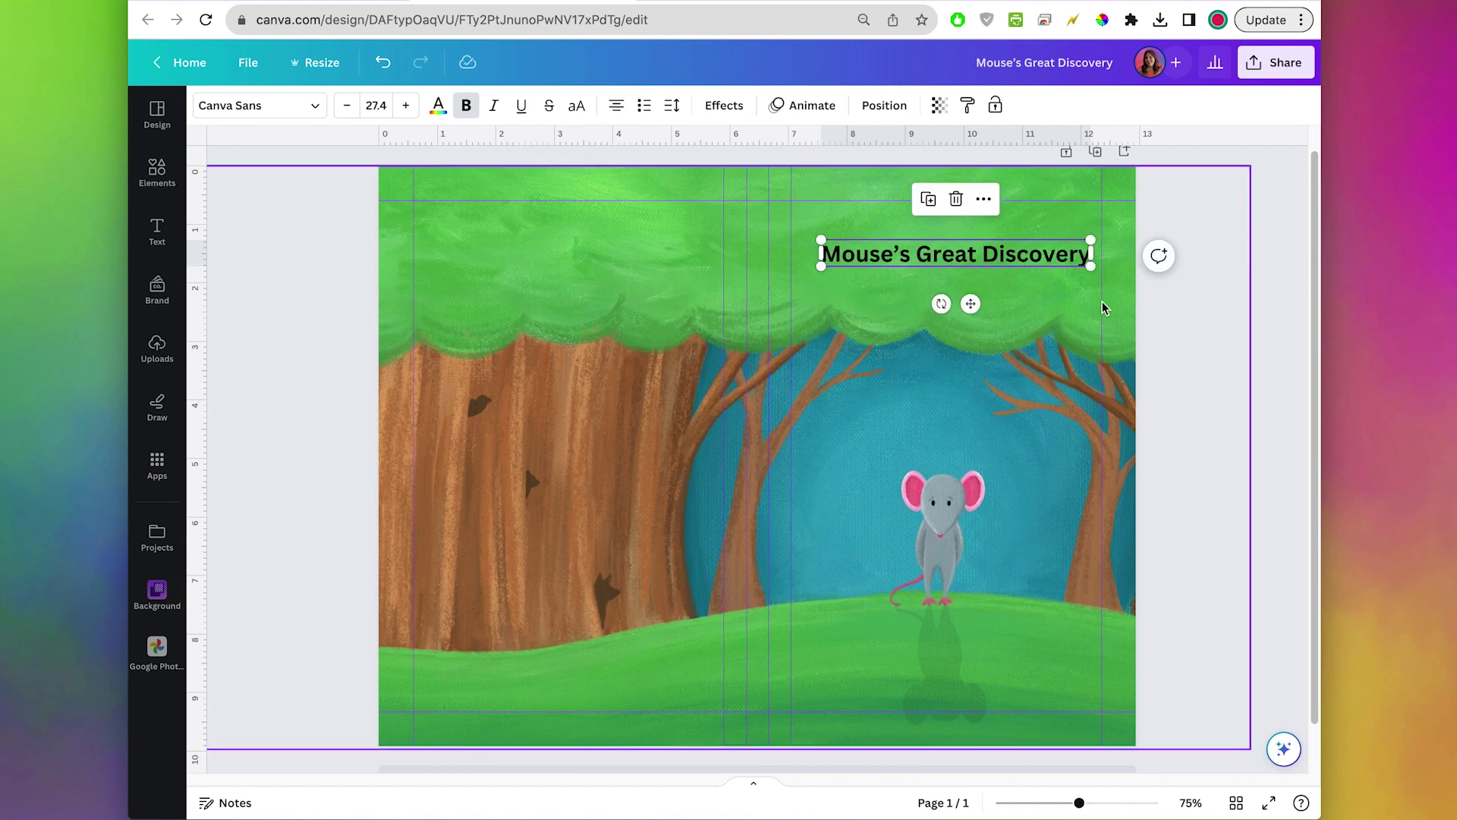
{"action": "left_click_drag", "start_coordinate": [1019, 254], "coordinate": [1010, 255]}
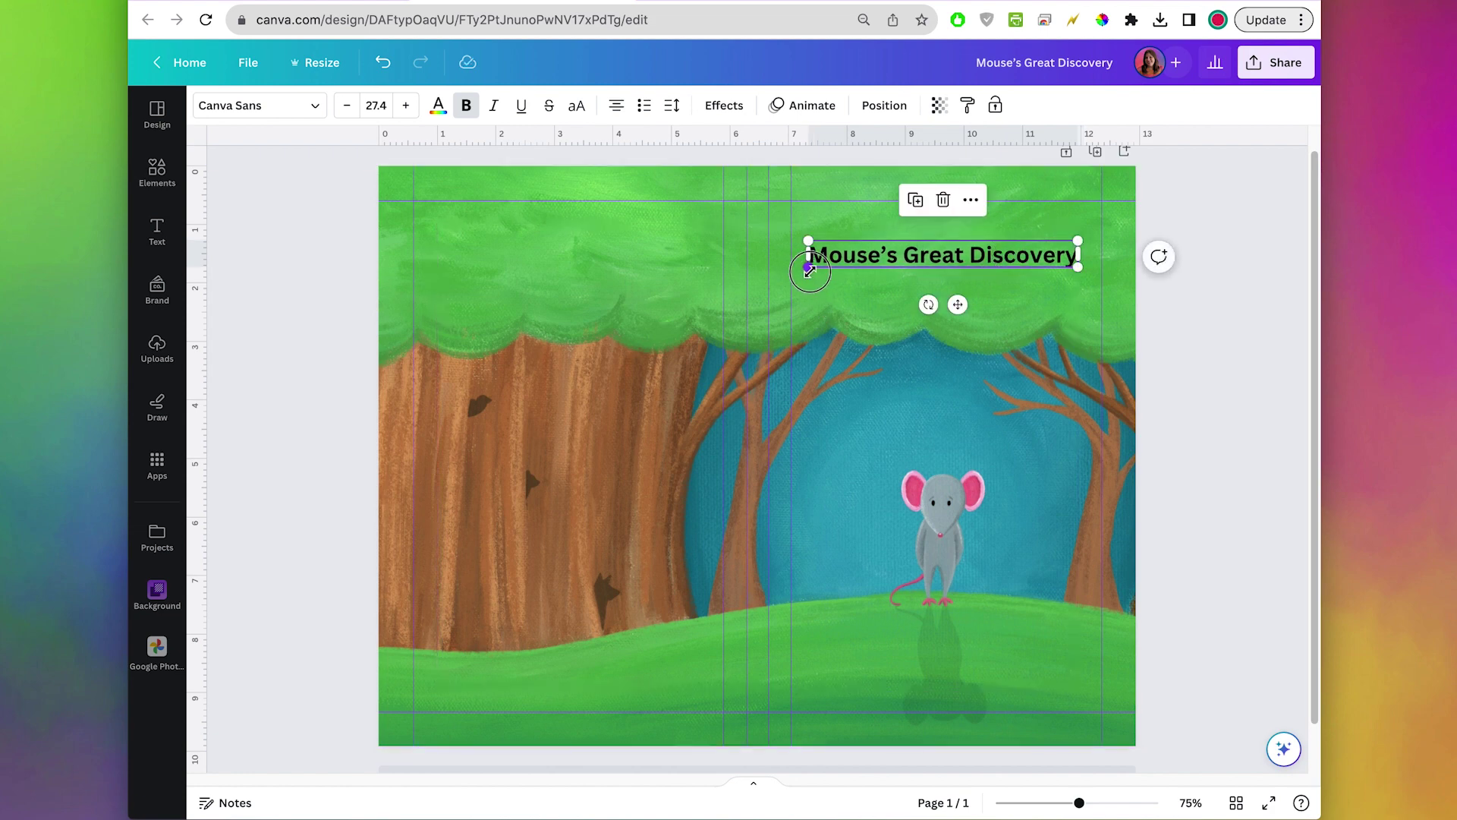
{"action": "left_click_drag", "start_coordinate": [810, 268], "coordinate": [819, 289]}
{"action": "left_click_drag", "start_coordinate": [965, 254], "coordinate": [968, 259]}
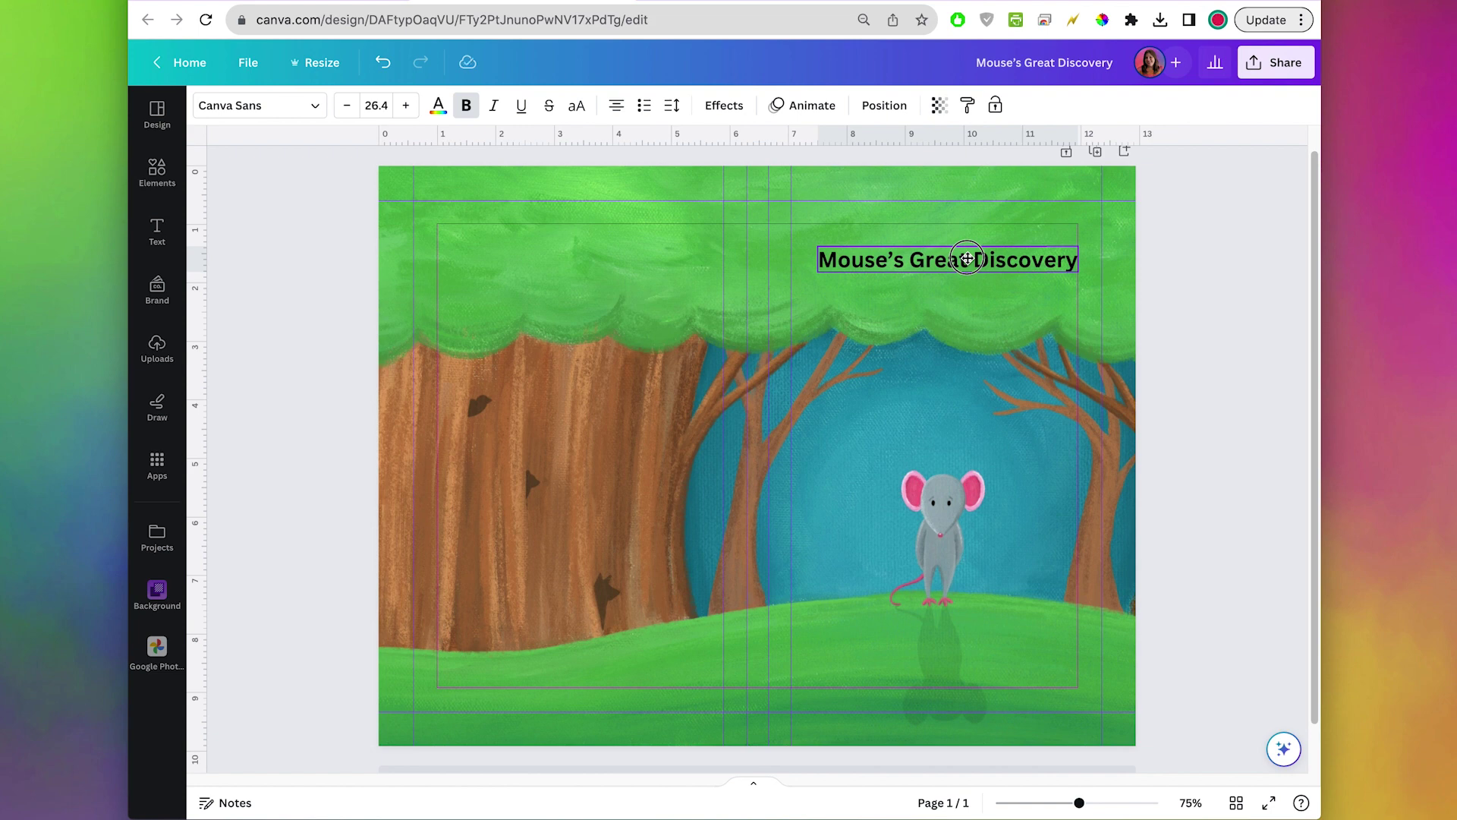
{"action": "left_click_drag", "start_coordinate": [968, 258], "coordinate": [1008, 251]}
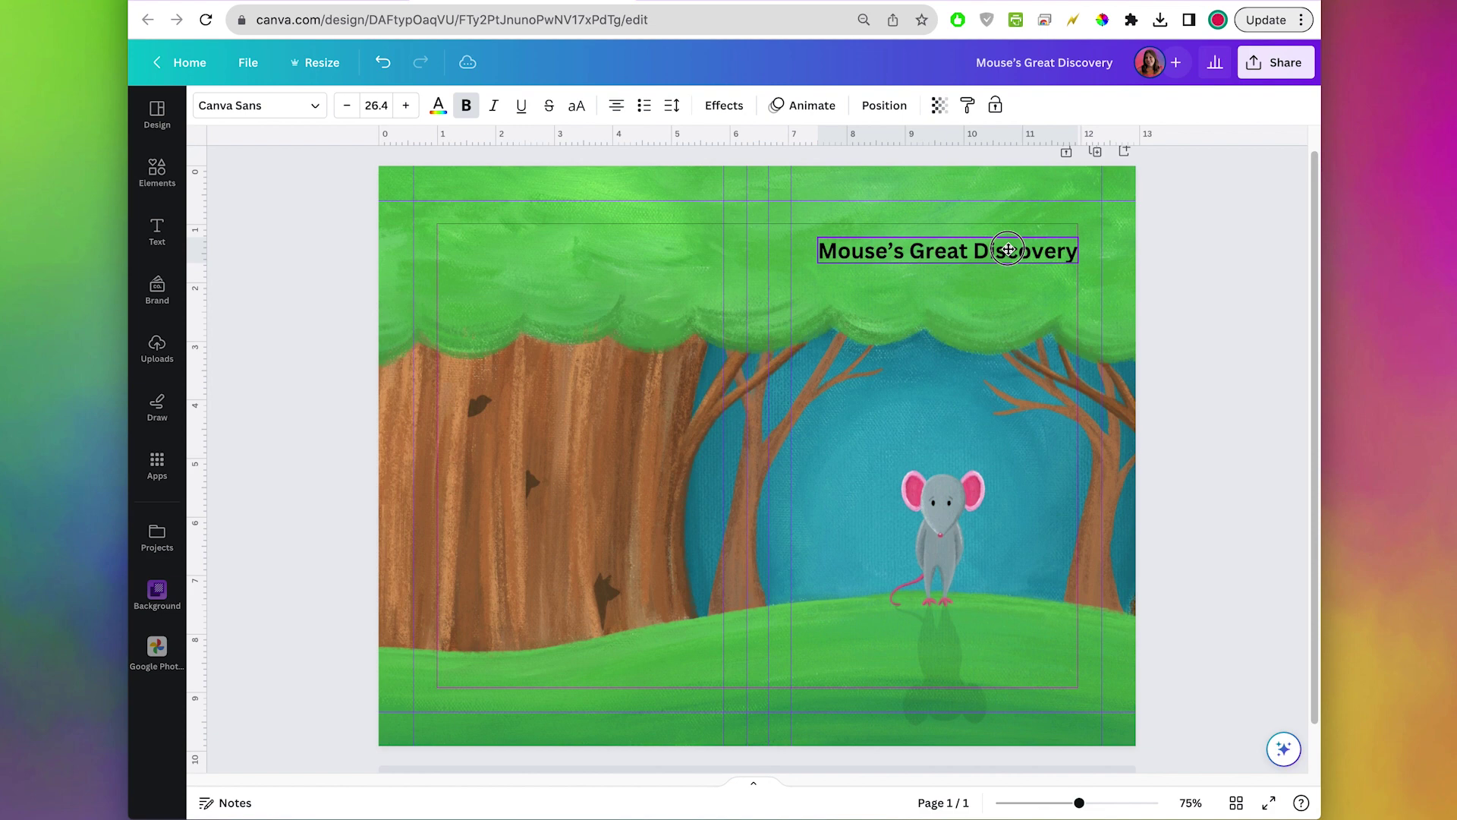
{"action": "left_click_drag", "start_coordinate": [1008, 250], "coordinate": [1005, 247]}
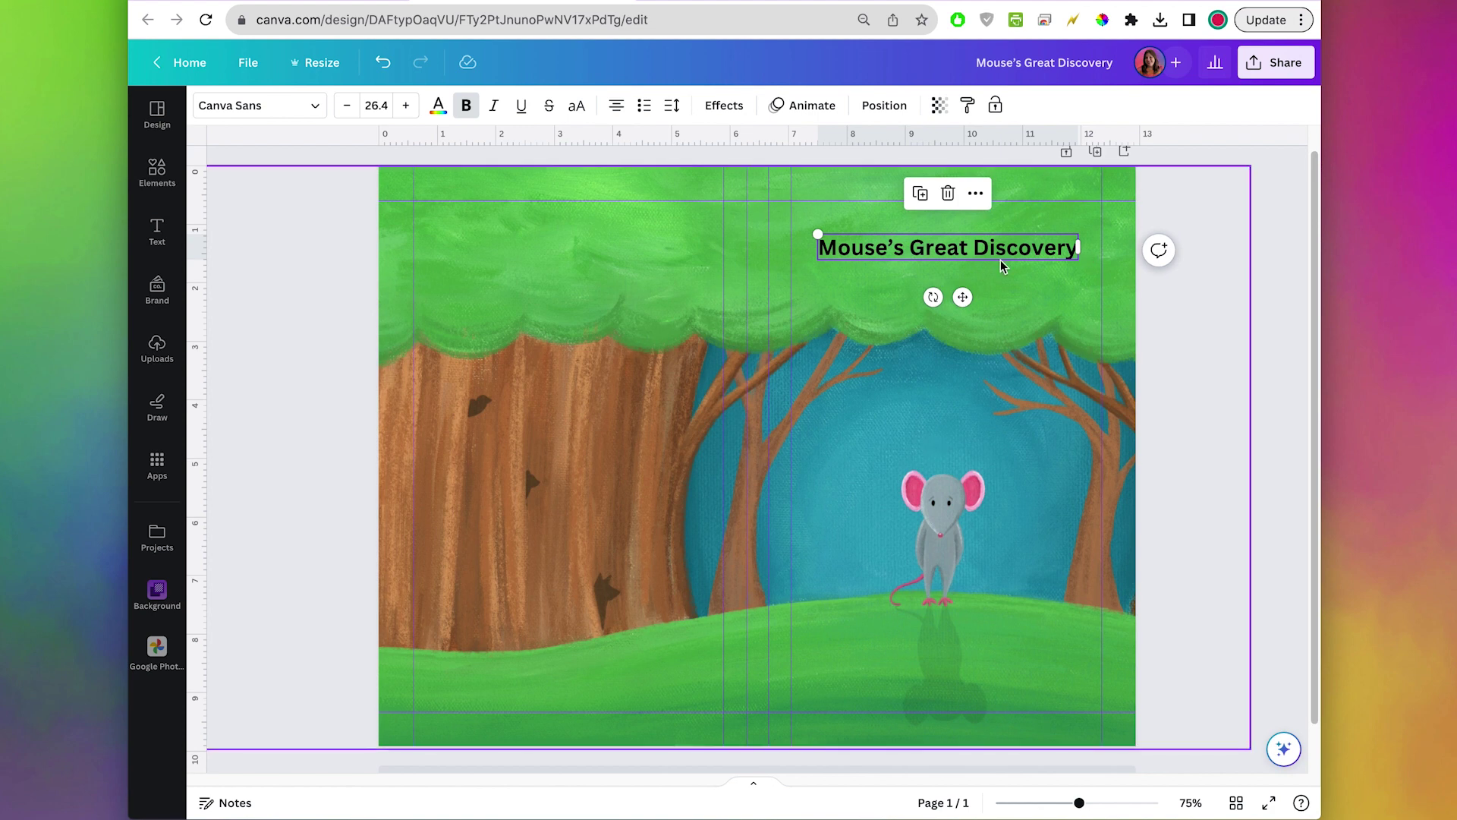
Set the title's font to Dreaming Outloud Sans and bend it into a gentle arch with a Curve value of 17
{"action": "left_click", "coordinate": [315, 105]}
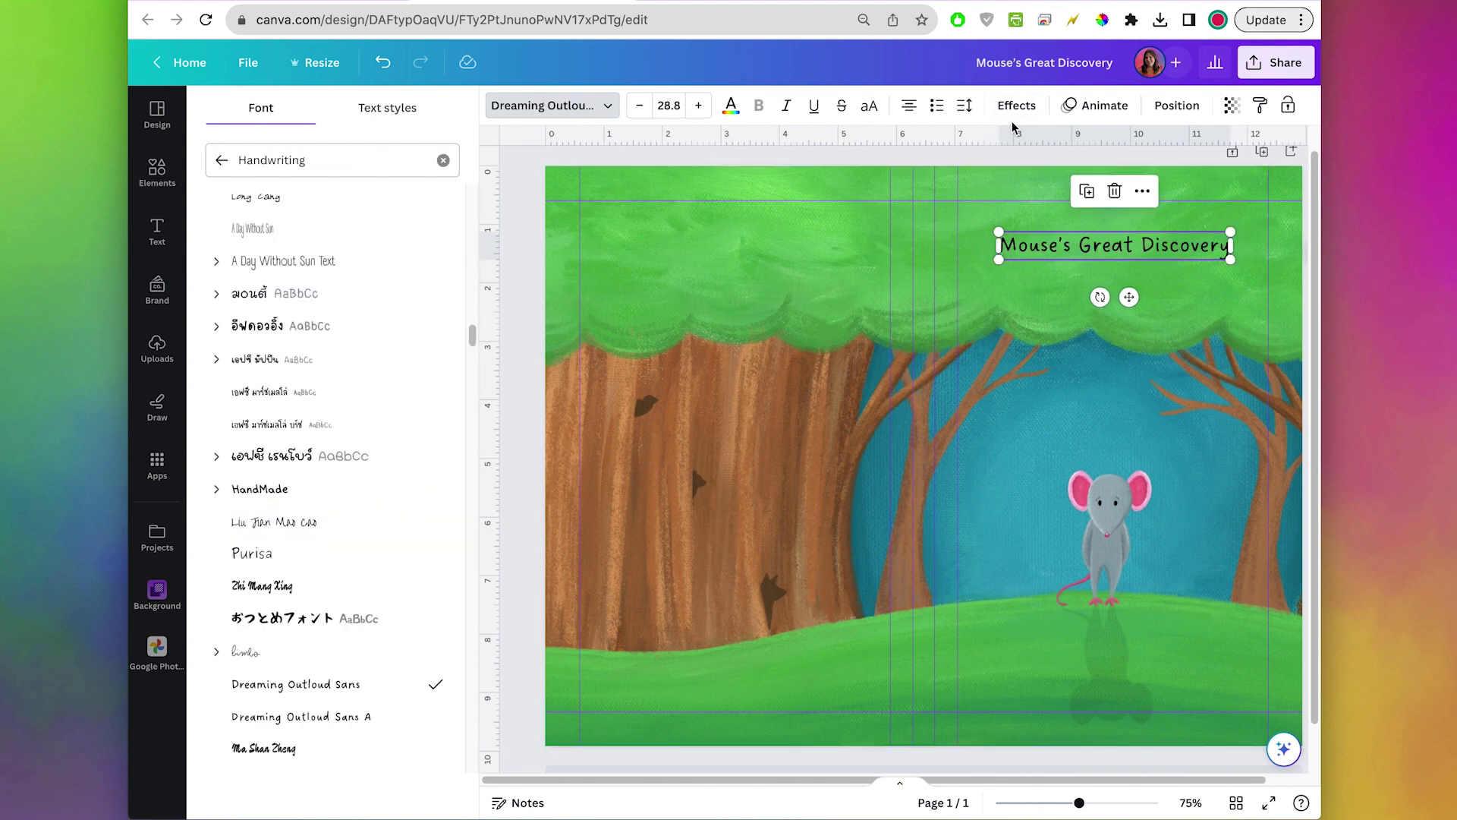
{"action": "left_click", "coordinate": [1010, 114]}
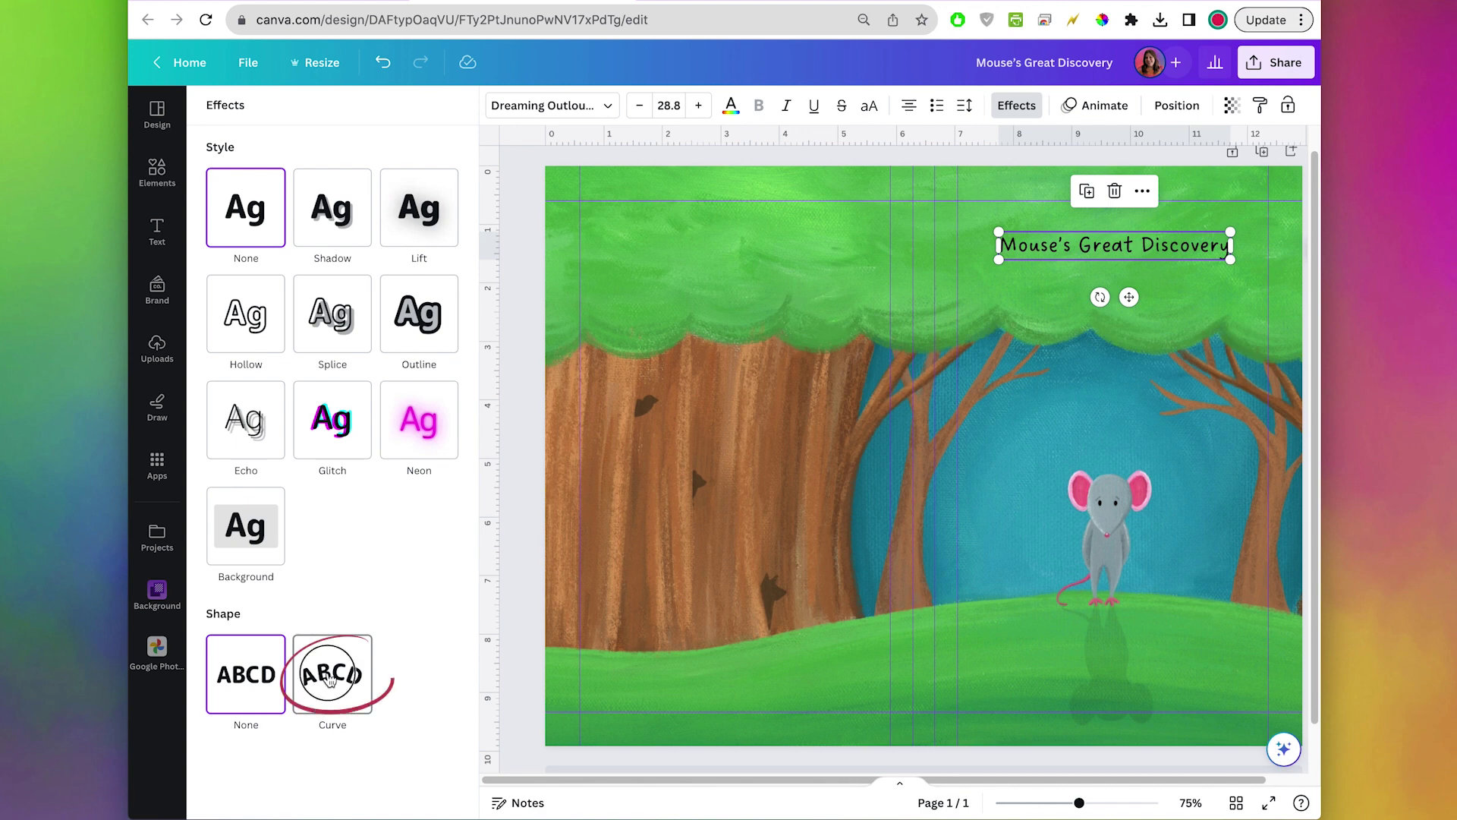
{"action": "left_click", "coordinate": [349, 706]}
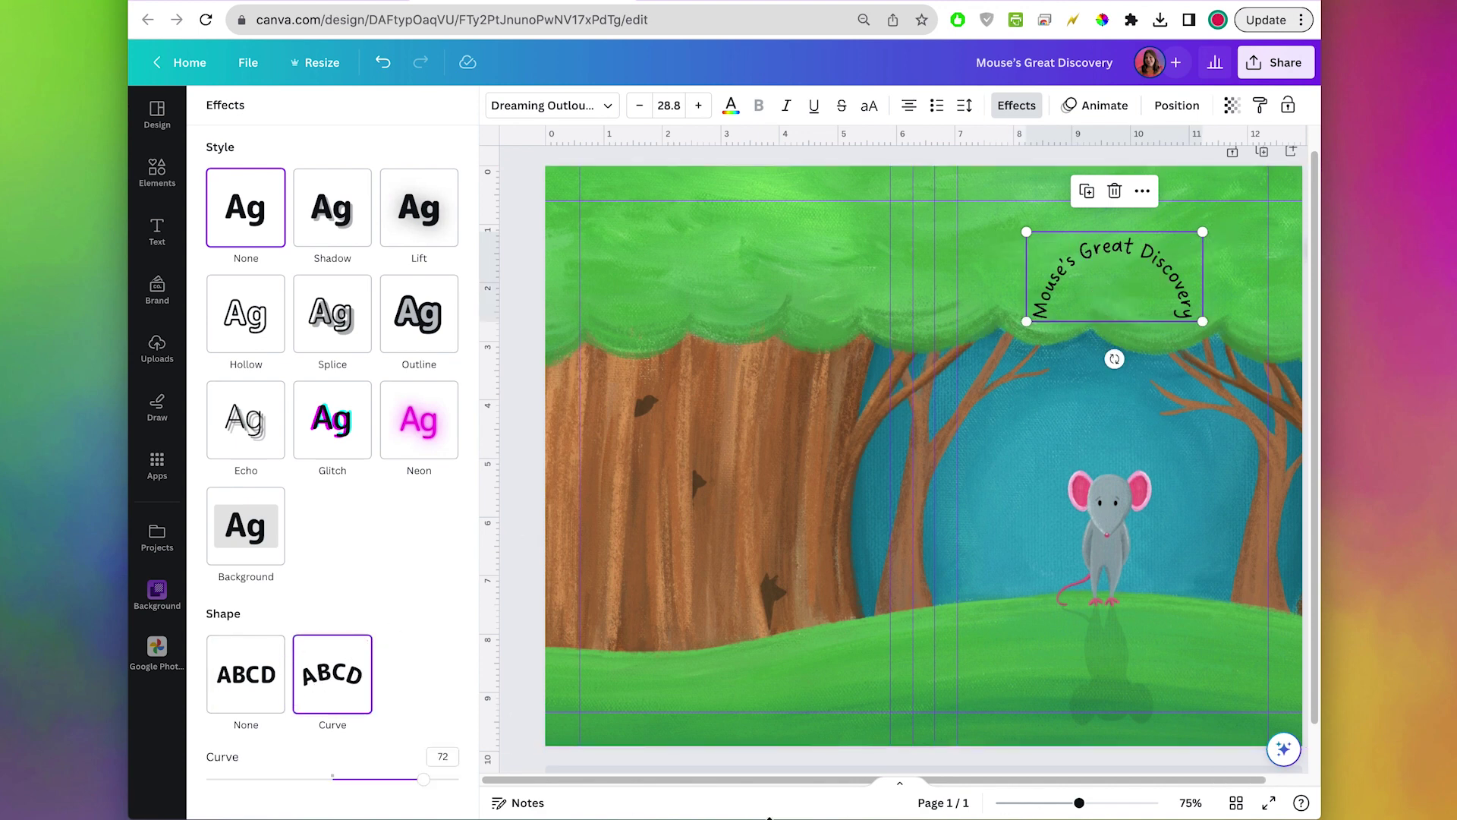
{"action": "left_click_drag", "start_coordinate": [423, 782], "coordinate": [354, 780]}
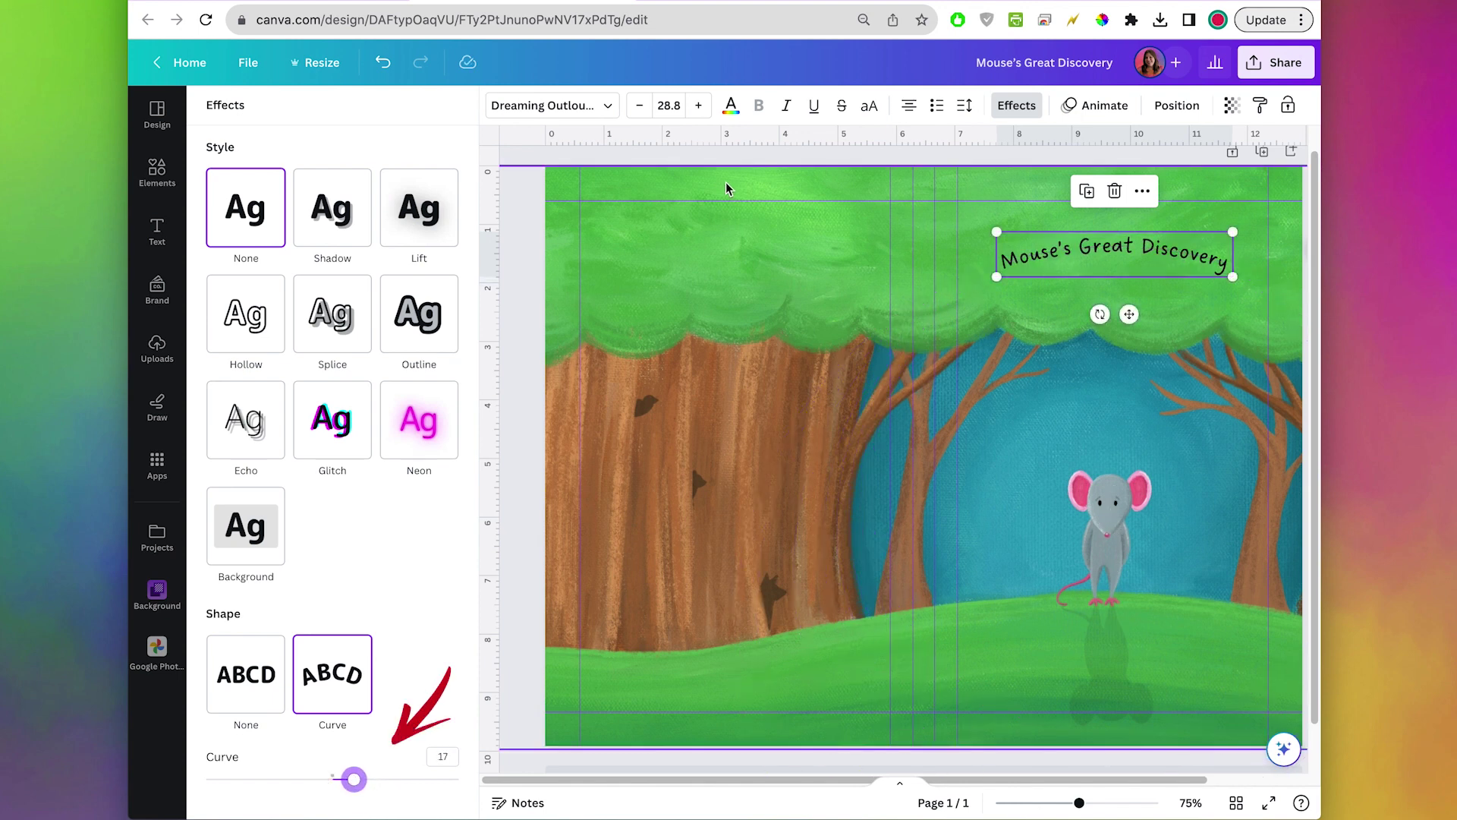
Enlarge the curved title to size 34.8 and move it slightly higher on the front cover
{"action": "left_click", "coordinate": [698, 105]}
{"action": "left_click", "coordinate": [698, 106]}
{"action": "left_click", "coordinate": [698, 105]}
{"action": "left_click", "coordinate": [698, 106]}
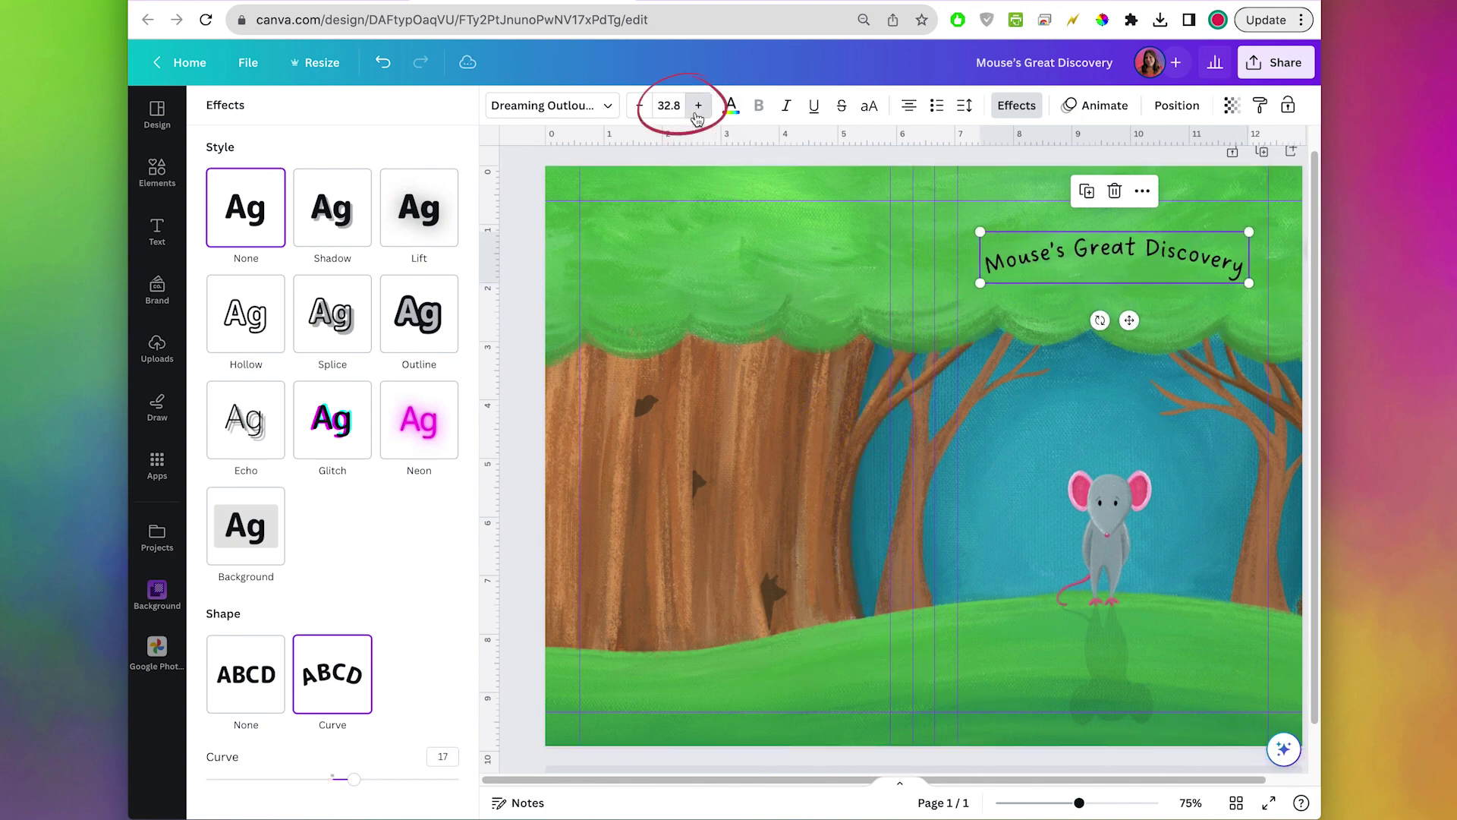
{"action": "left_click", "coordinate": [698, 105]}
{"action": "left_click", "coordinate": [699, 106]}
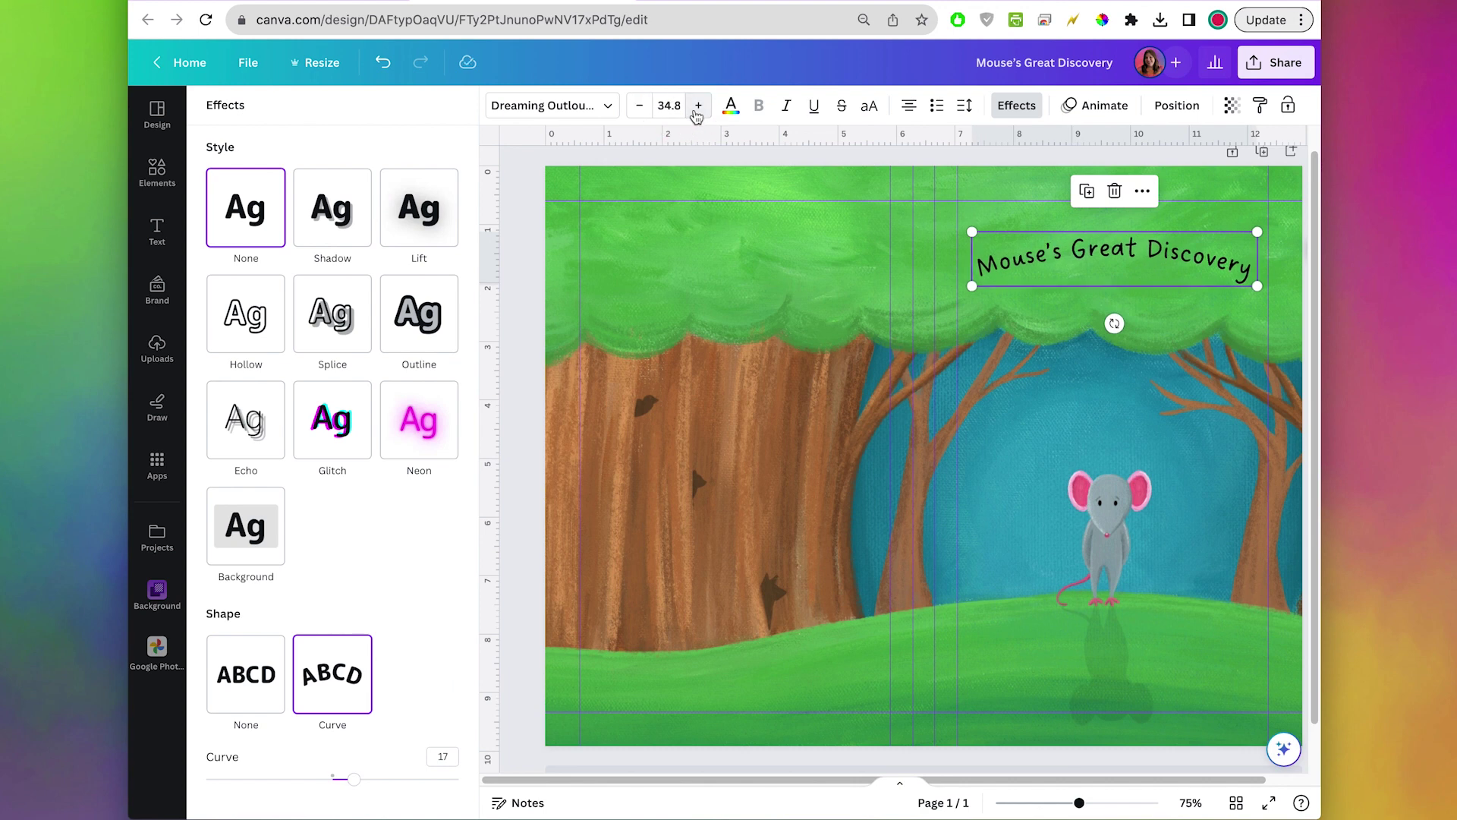
{"action": "left_click_drag", "start_coordinate": [1099, 252], "coordinate": [1099, 233]}
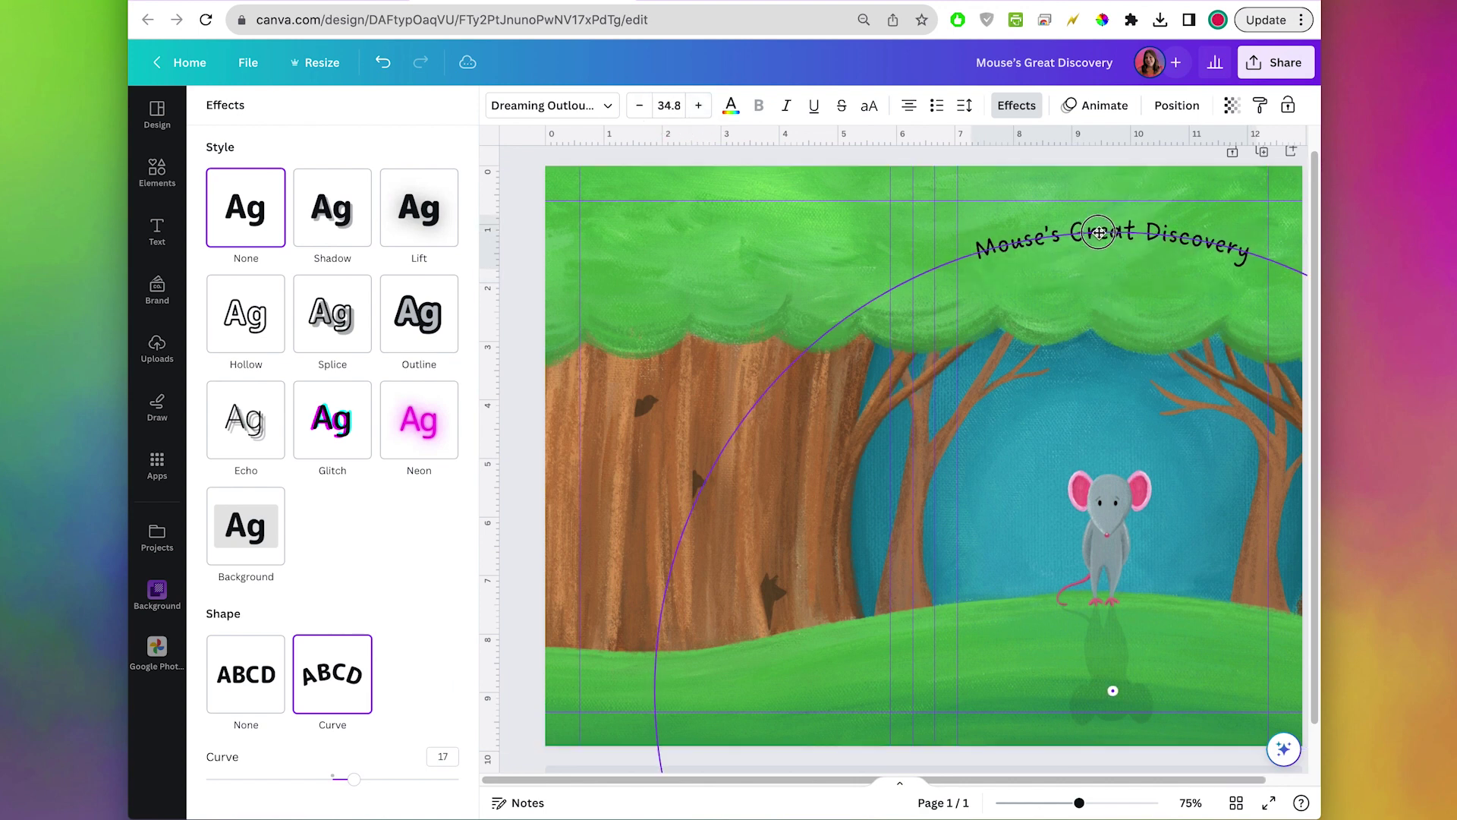
{"action": "left_click", "coordinate": [1061, 595]}
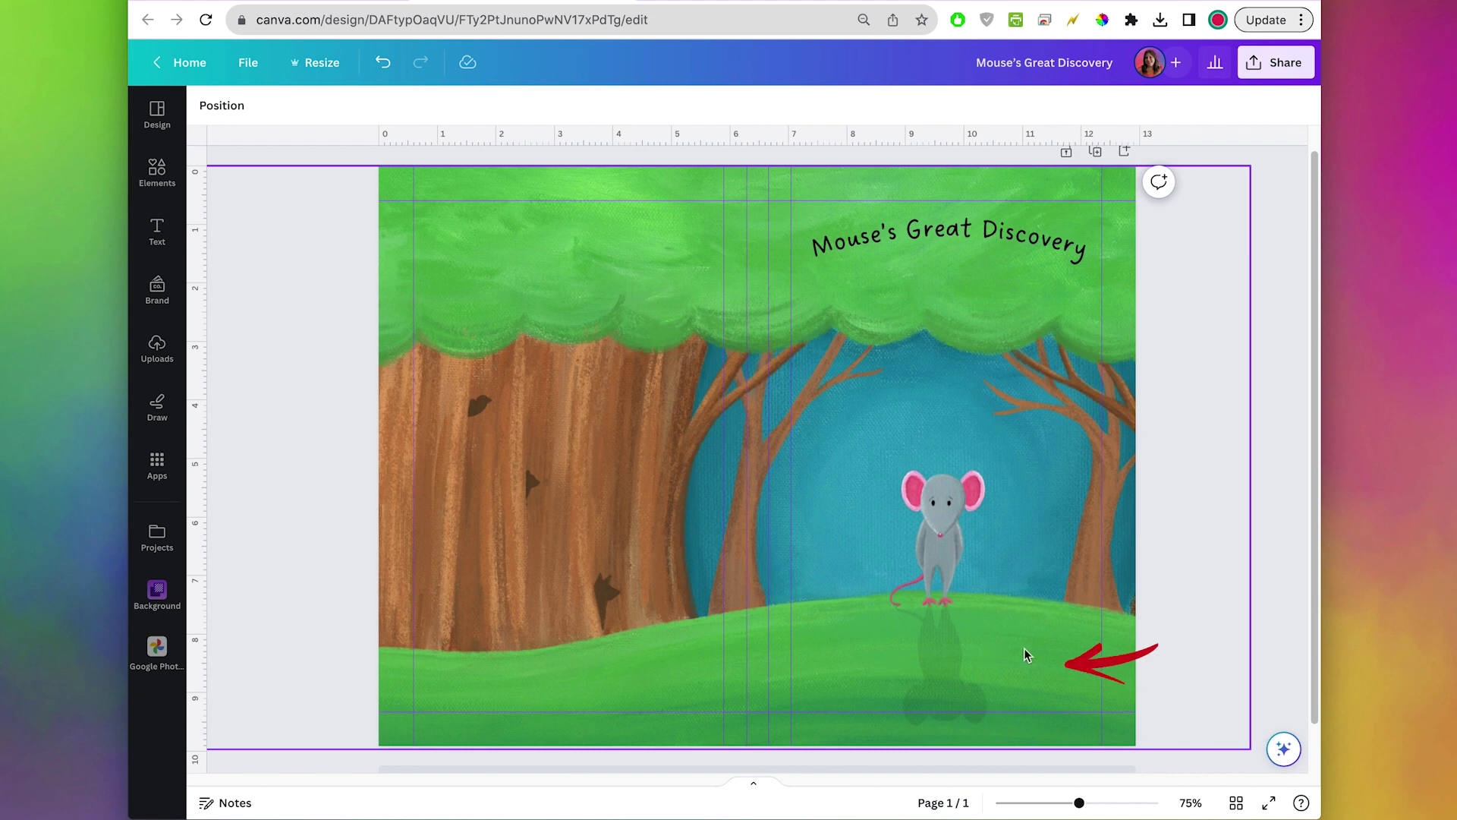
Add body text on the grass below the mouse reading "Art & Words by" followed by the author's full name
{"action": "left_click", "coordinate": [154, 241]}
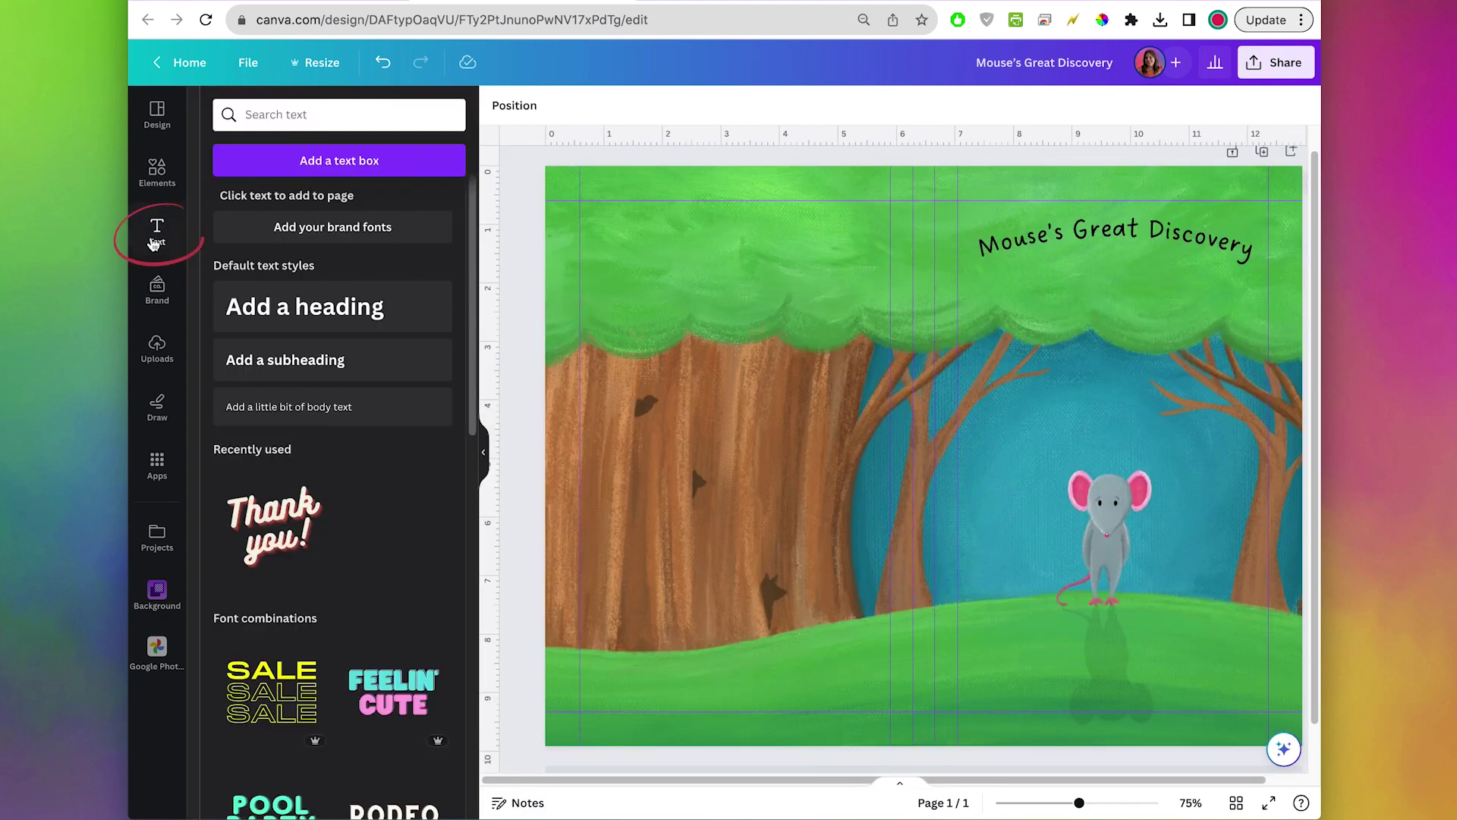
{"action": "left_click", "coordinate": [290, 408]}
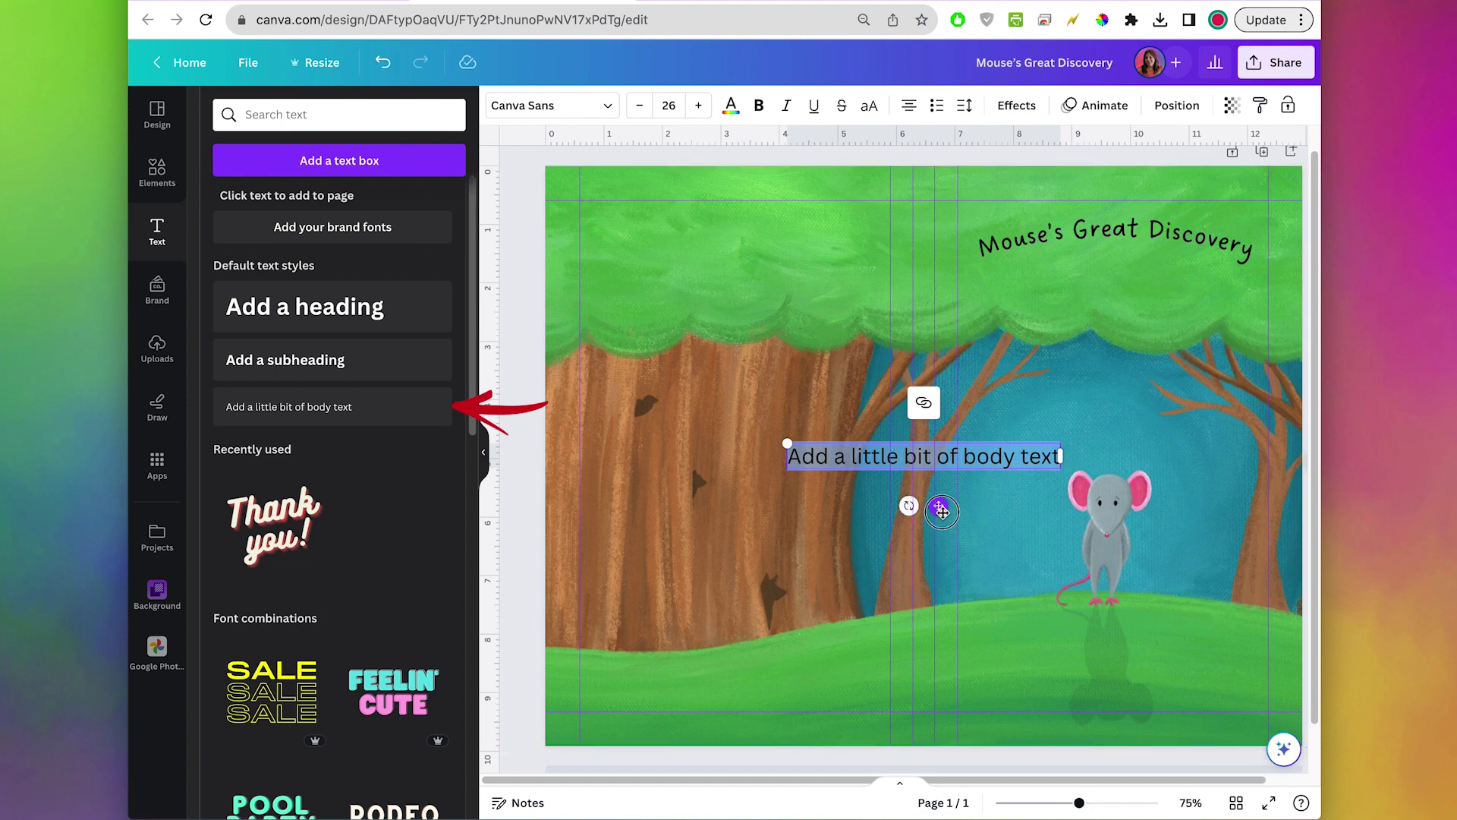
{"action": "left_click_drag", "start_coordinate": [938, 505], "coordinate": [1134, 744]}
{"action": "type", "text": "Art"}
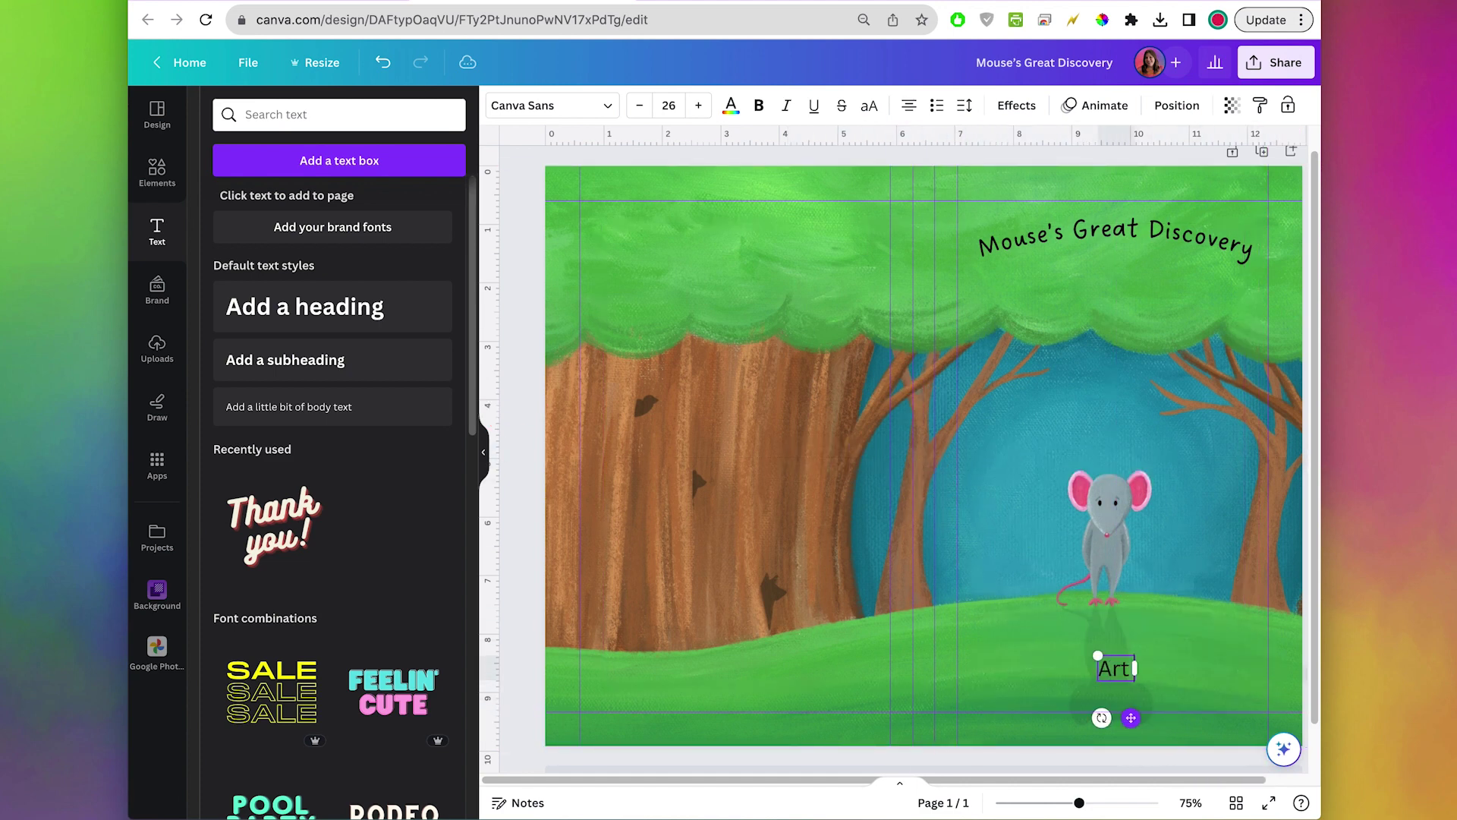
{"action": "type", "text": " & Words by He"}
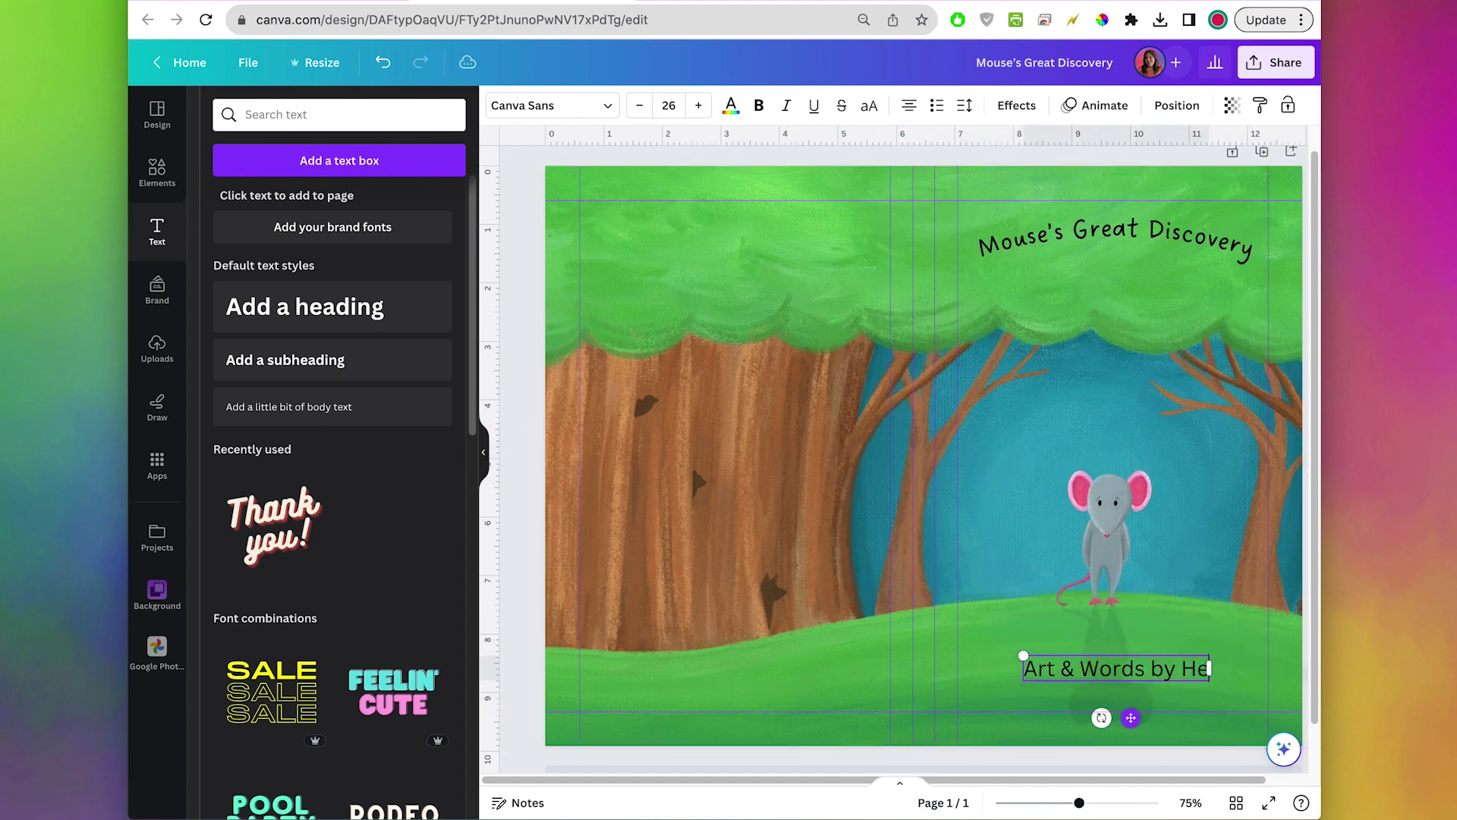
{"action": "type", "text": "ather Cash"}
Set the author line in Dreaming Outloud Sans at size 22.9 and center it below the mouse
{"action": "left_click", "coordinate": [553, 106]}
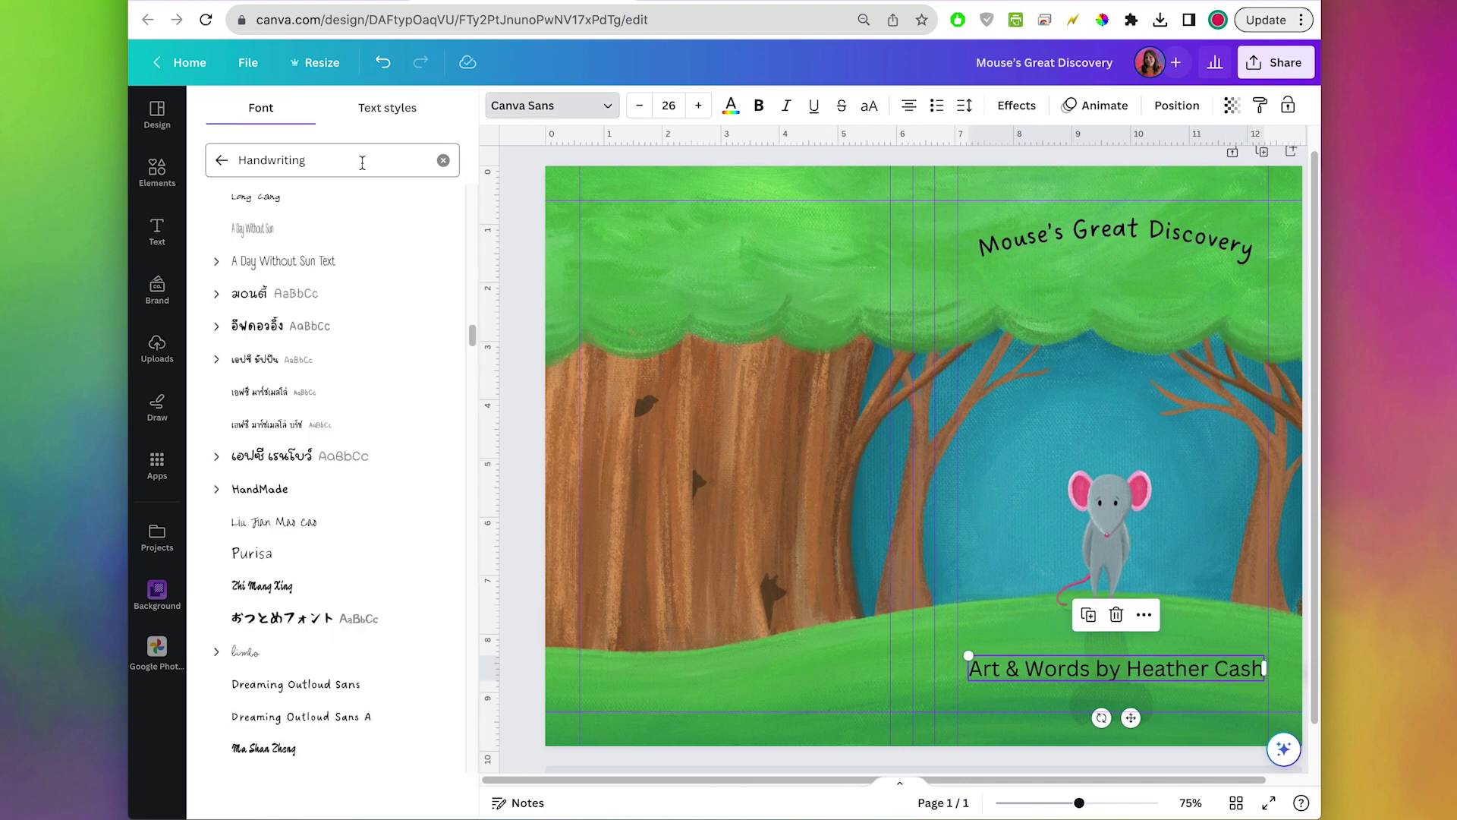
{"action": "left_click", "coordinate": [222, 160]}
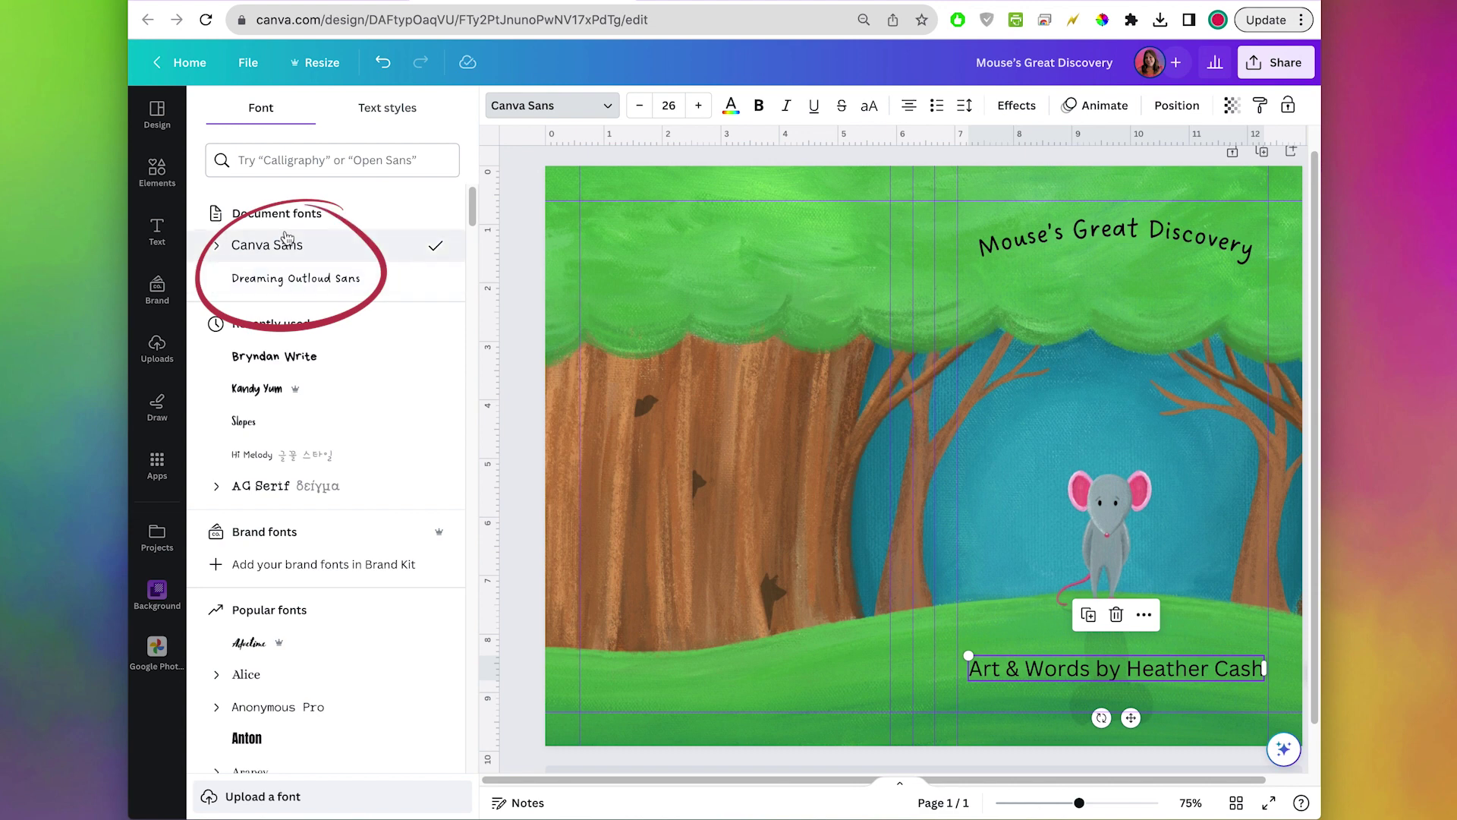
{"action": "left_click", "coordinate": [278, 279]}
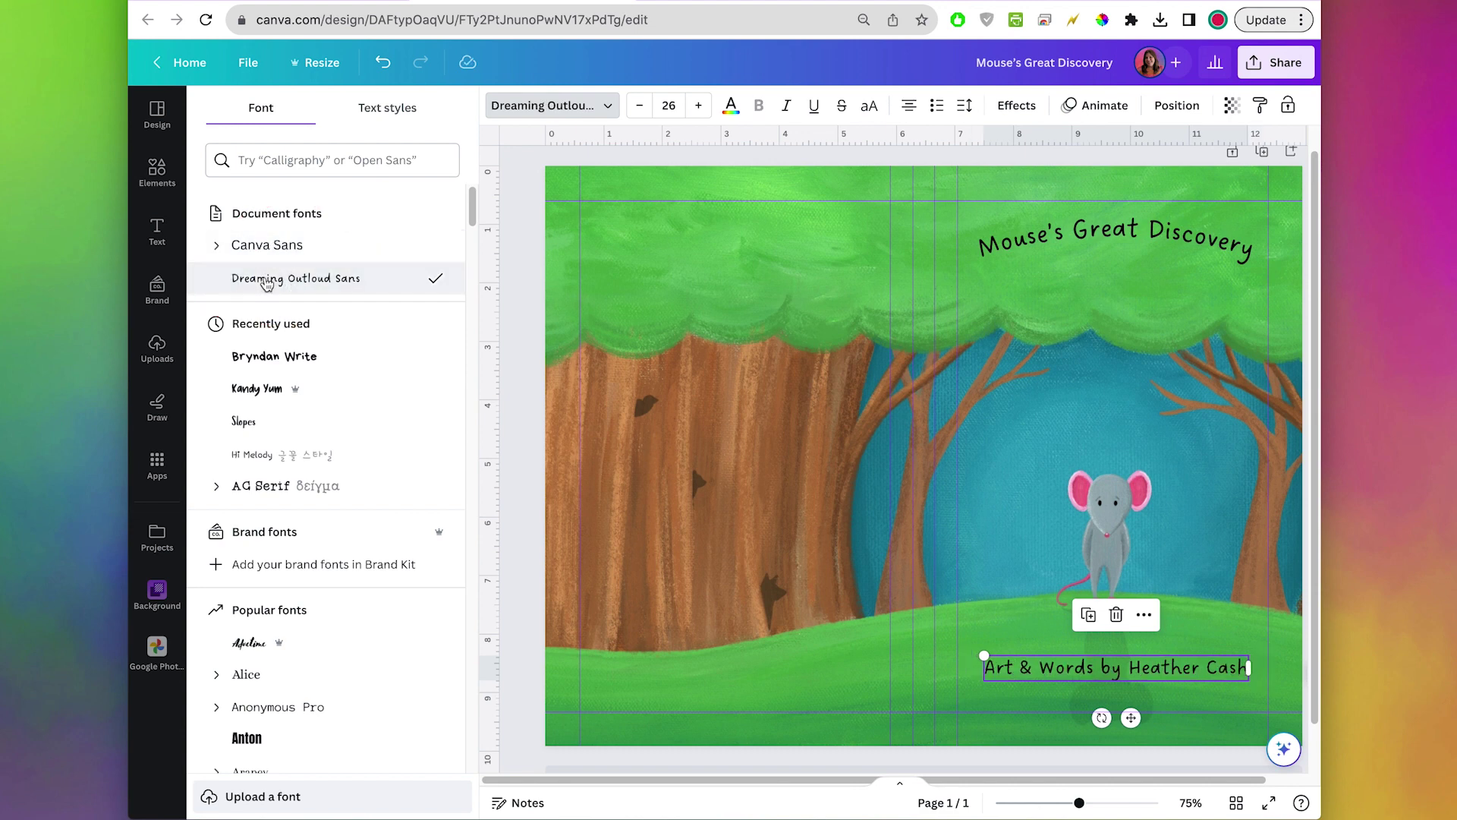
{"action": "left_click_drag", "start_coordinate": [984, 656], "coordinate": [1017, 660]}
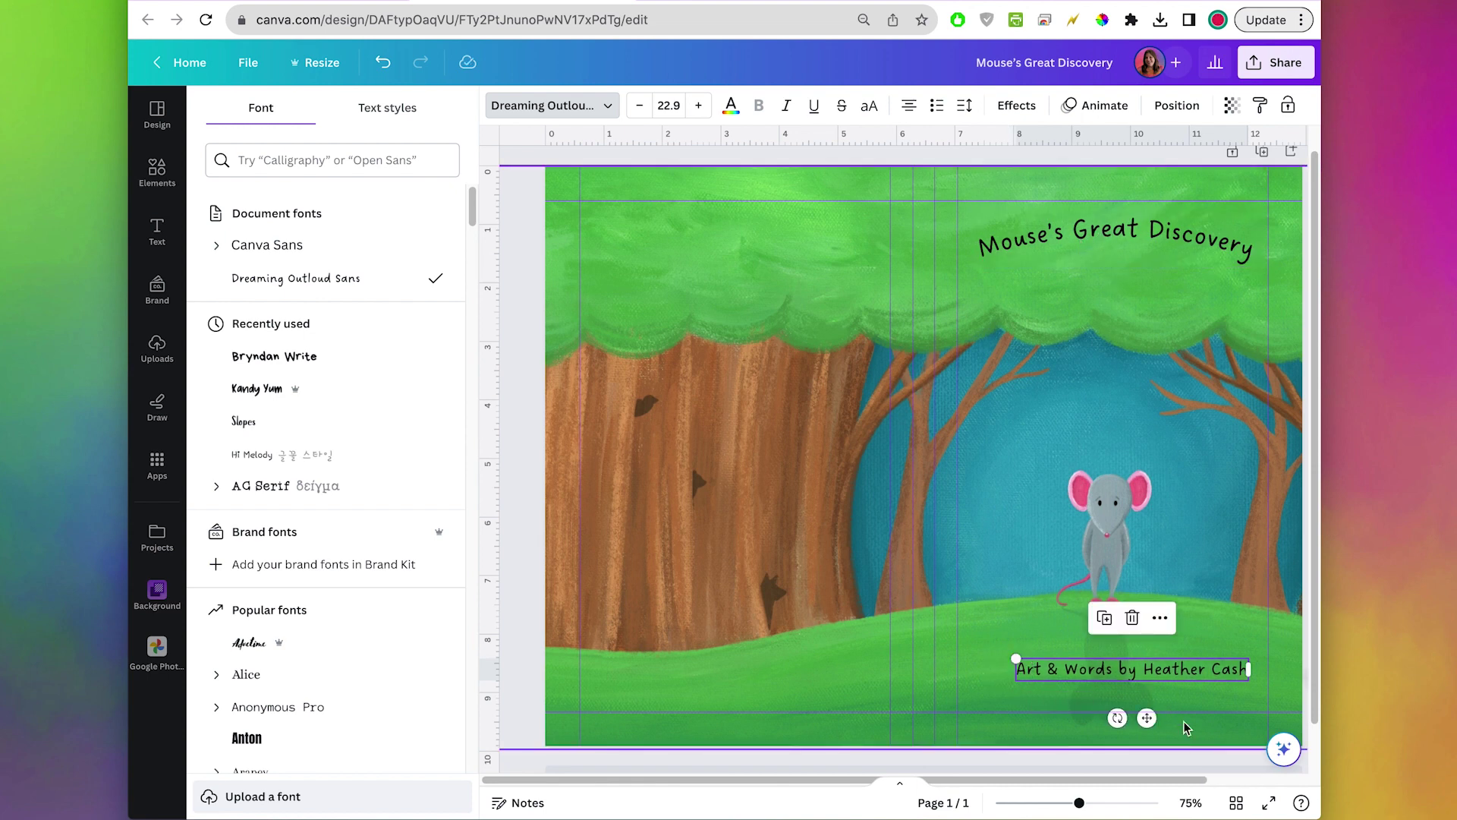
{"action": "left_click_drag", "start_coordinate": [1147, 717], "coordinate": [1142, 719]}
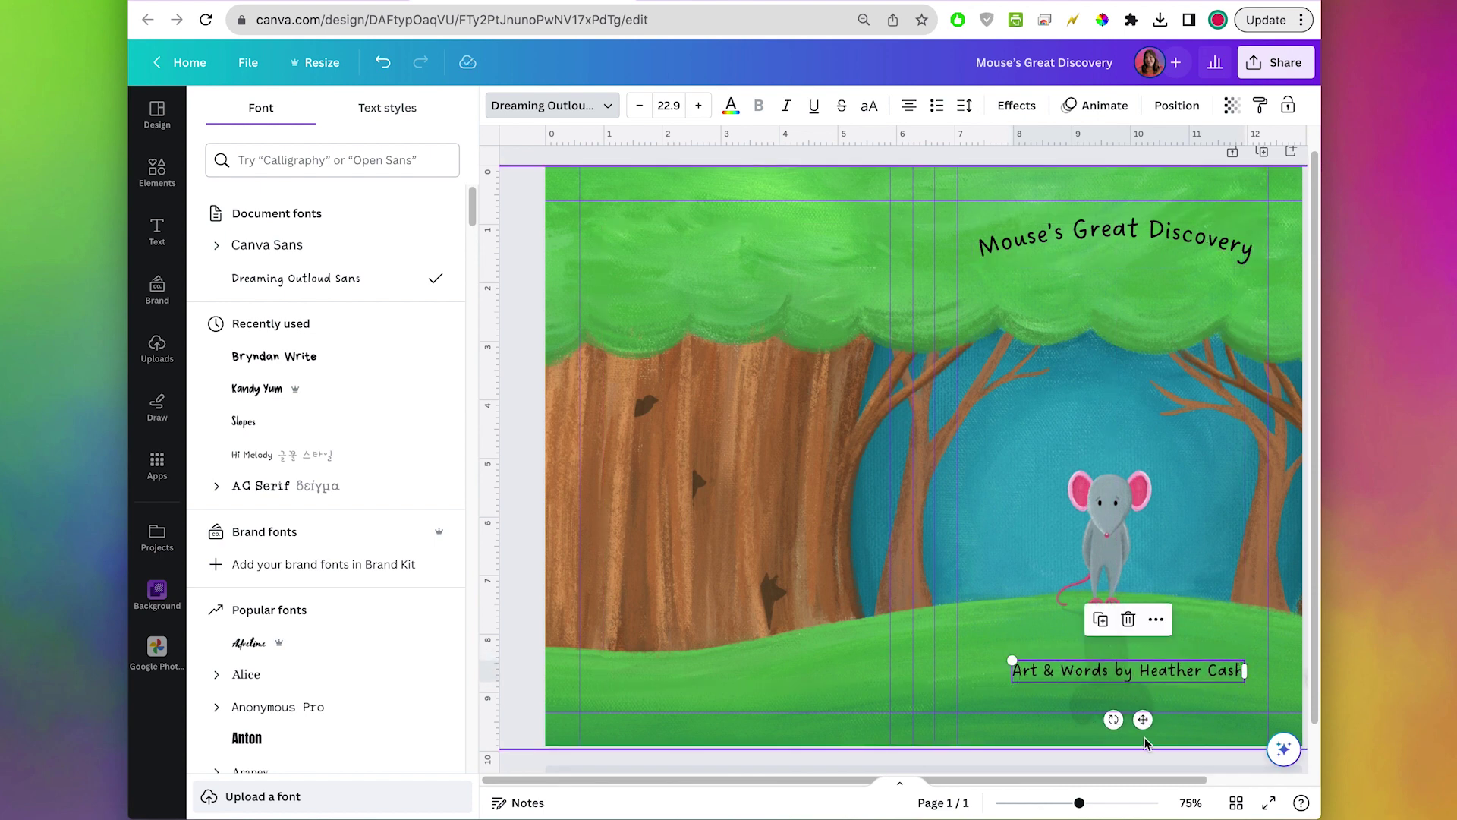
{"action": "left_click_drag", "start_coordinate": [1143, 719], "coordinate": [1134, 722]}
{"action": "left_click", "coordinate": [1078, 425]}
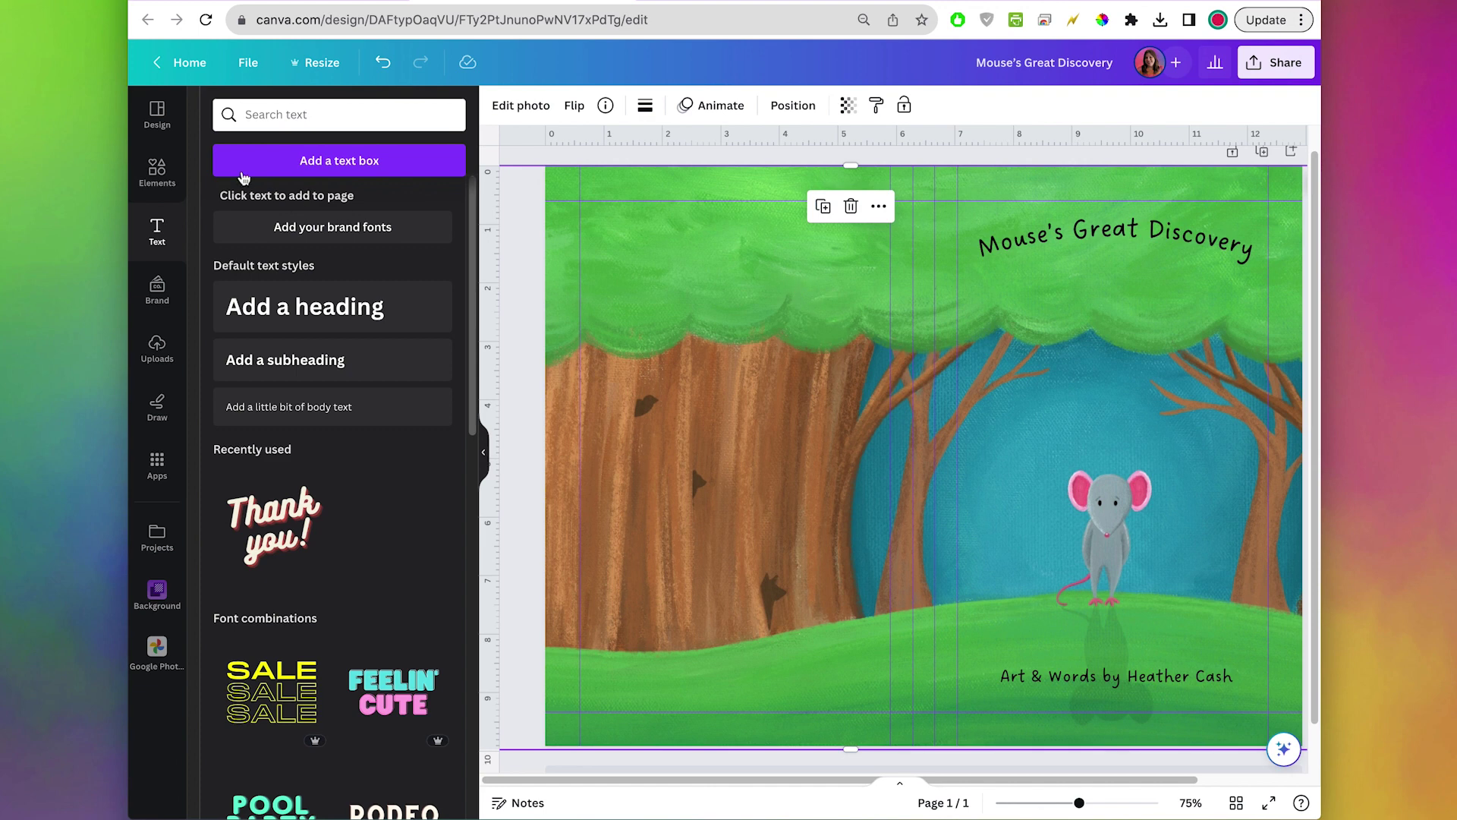
Add a square shape about 4.4 inches wide over the tree trunk on the back cover
{"action": "left_click", "coordinate": [157, 173]}
{"action": "left_click", "coordinate": [224, 313]}
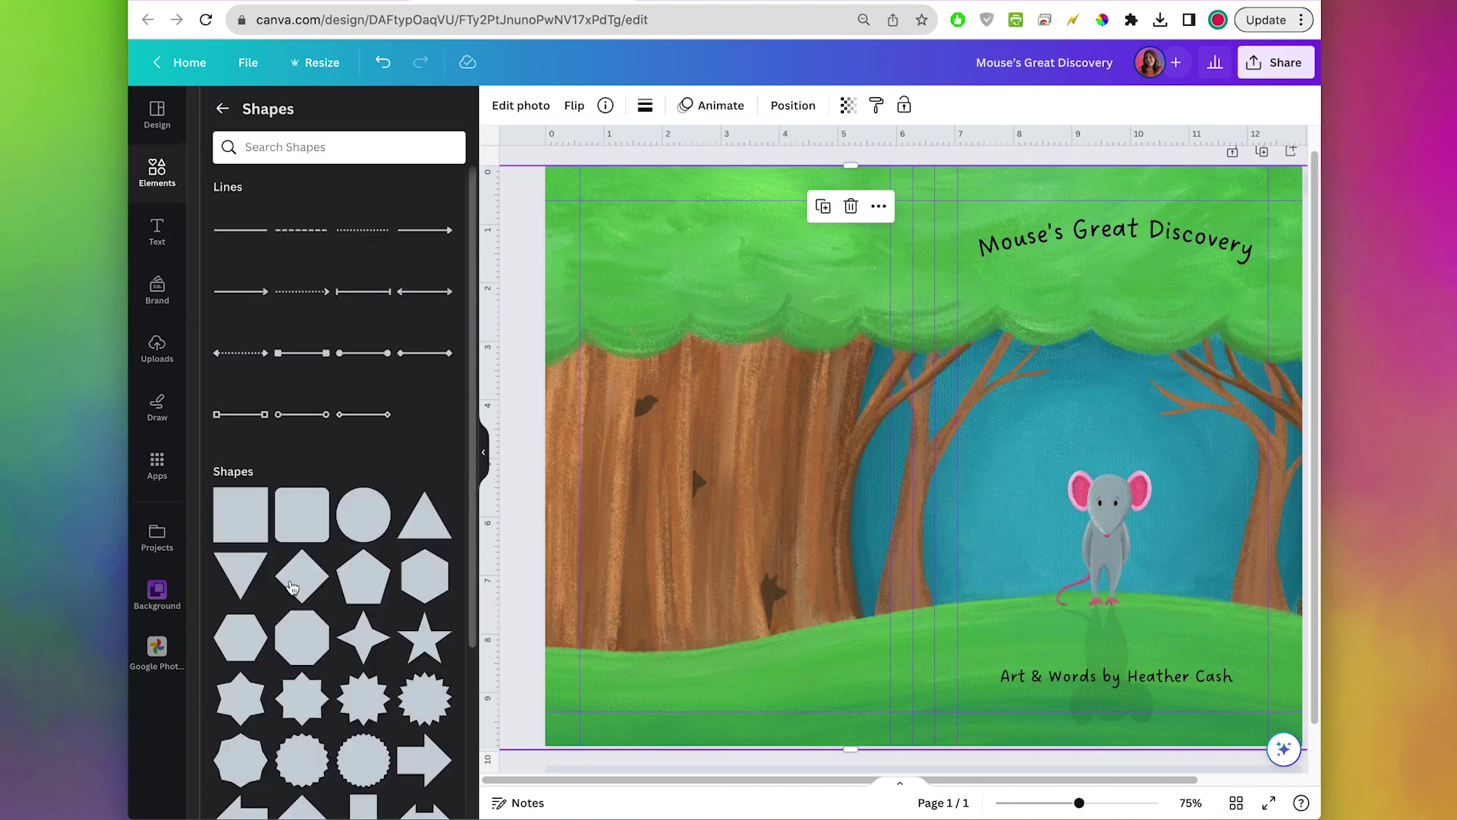
{"action": "left_click", "coordinate": [240, 514]}
{"action": "left_click_drag", "start_coordinate": [970, 421], "coordinate": [737, 370]}
{"action": "left_click_drag", "start_coordinate": [778, 491], "coordinate": [863, 581]}
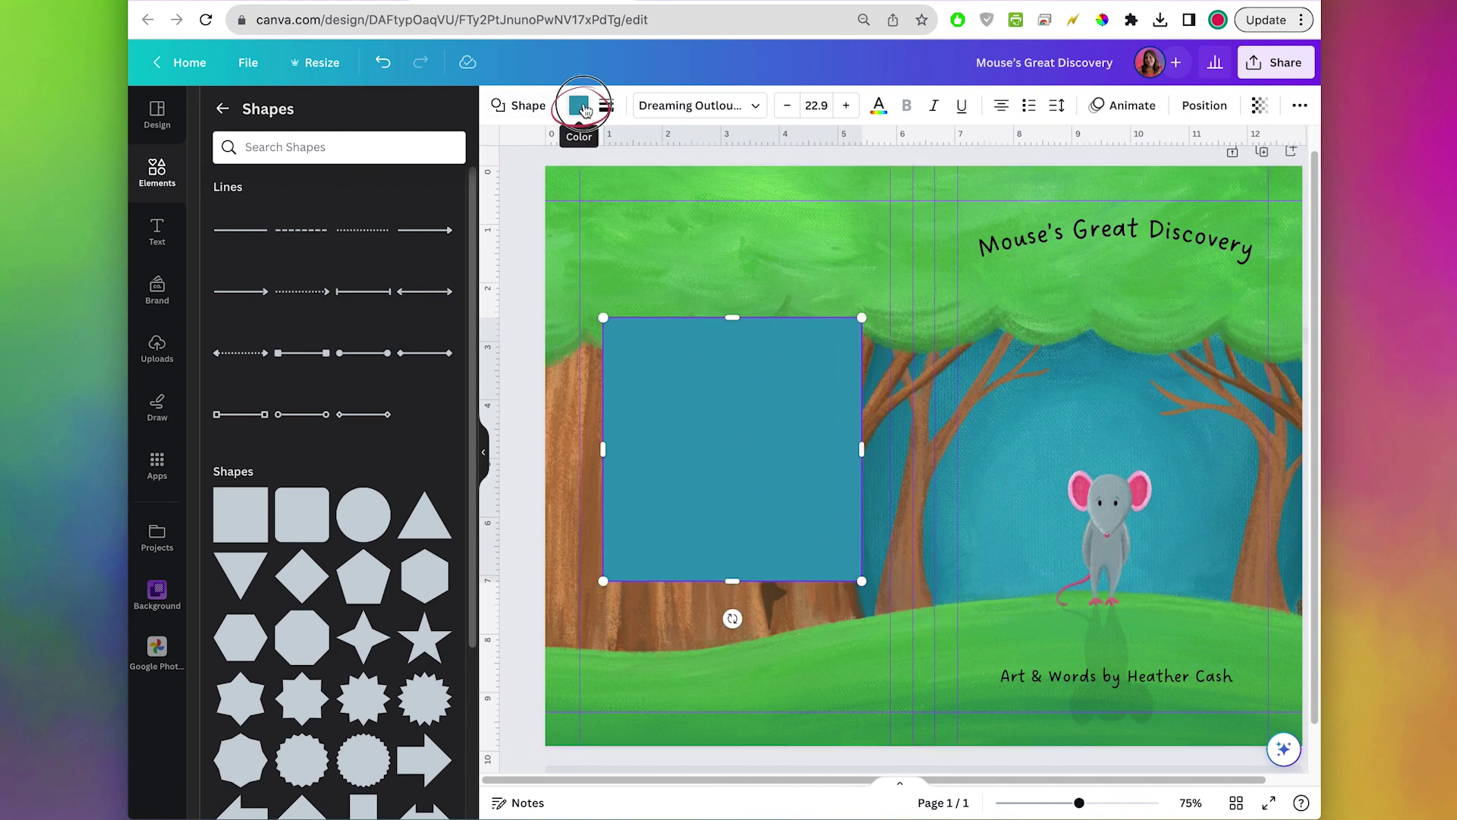
Fill the back-cover square with white (#ffffff) and make it semi-transparent so the tree trunk shows through
{"action": "left_click", "coordinate": [579, 106]}
{"action": "left_click", "coordinate": [409, 203]}
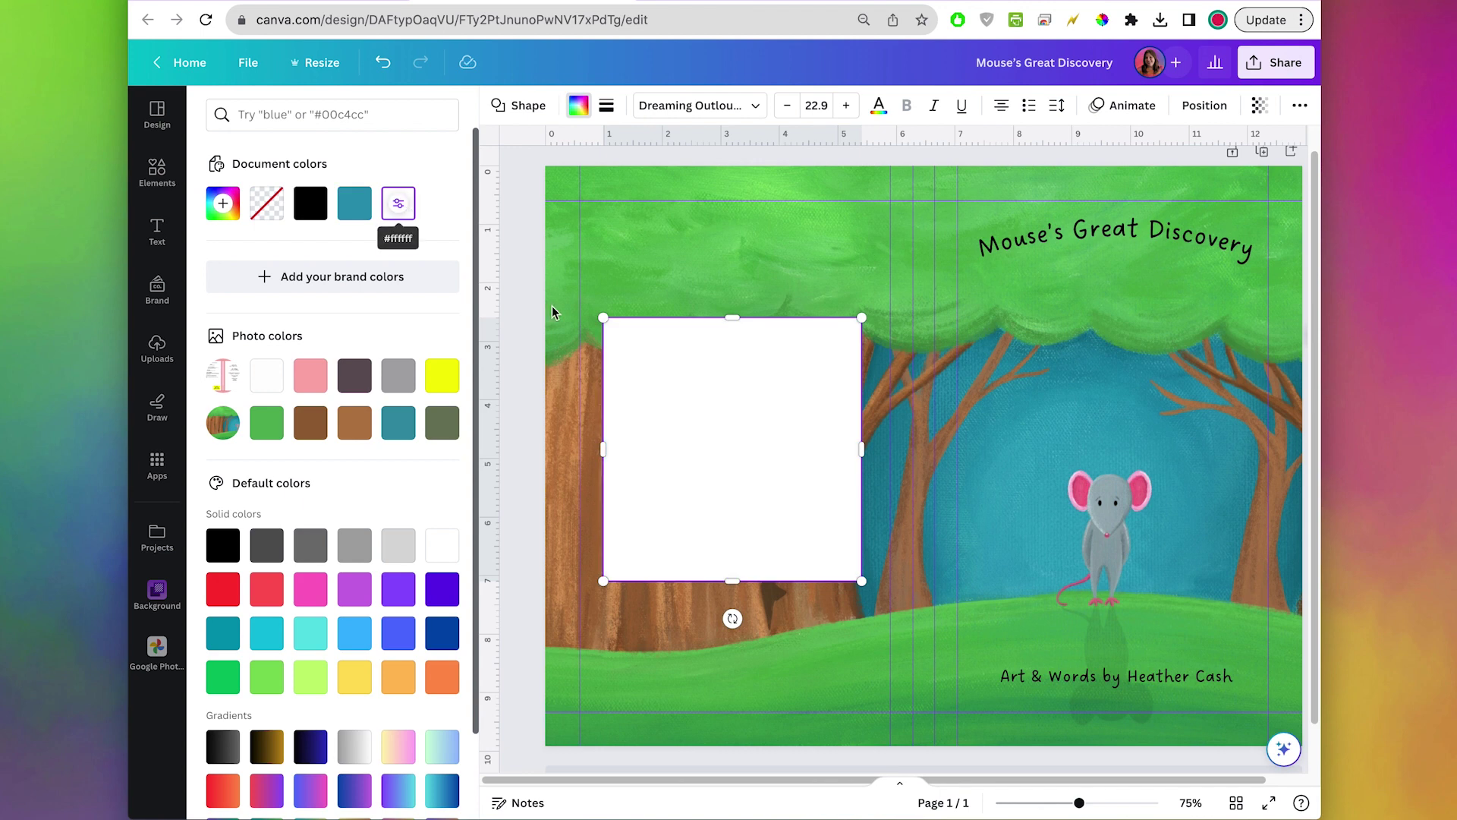
{"action": "left_click", "coordinate": [1260, 105]}
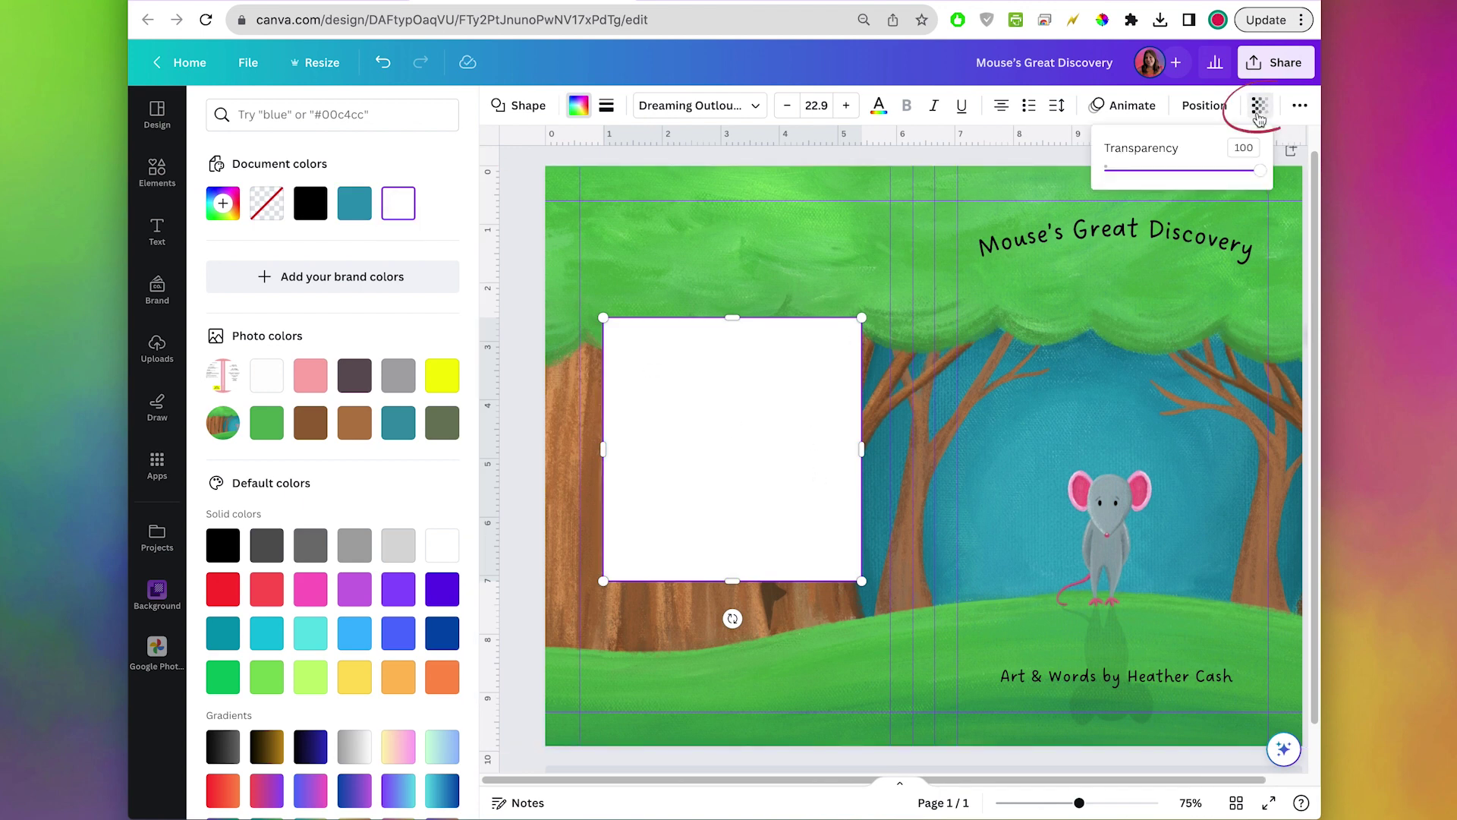
{"action": "left_click_drag", "start_coordinate": [1269, 172], "coordinate": [1193, 170]}
{"action": "left_click", "coordinate": [573, 297]}
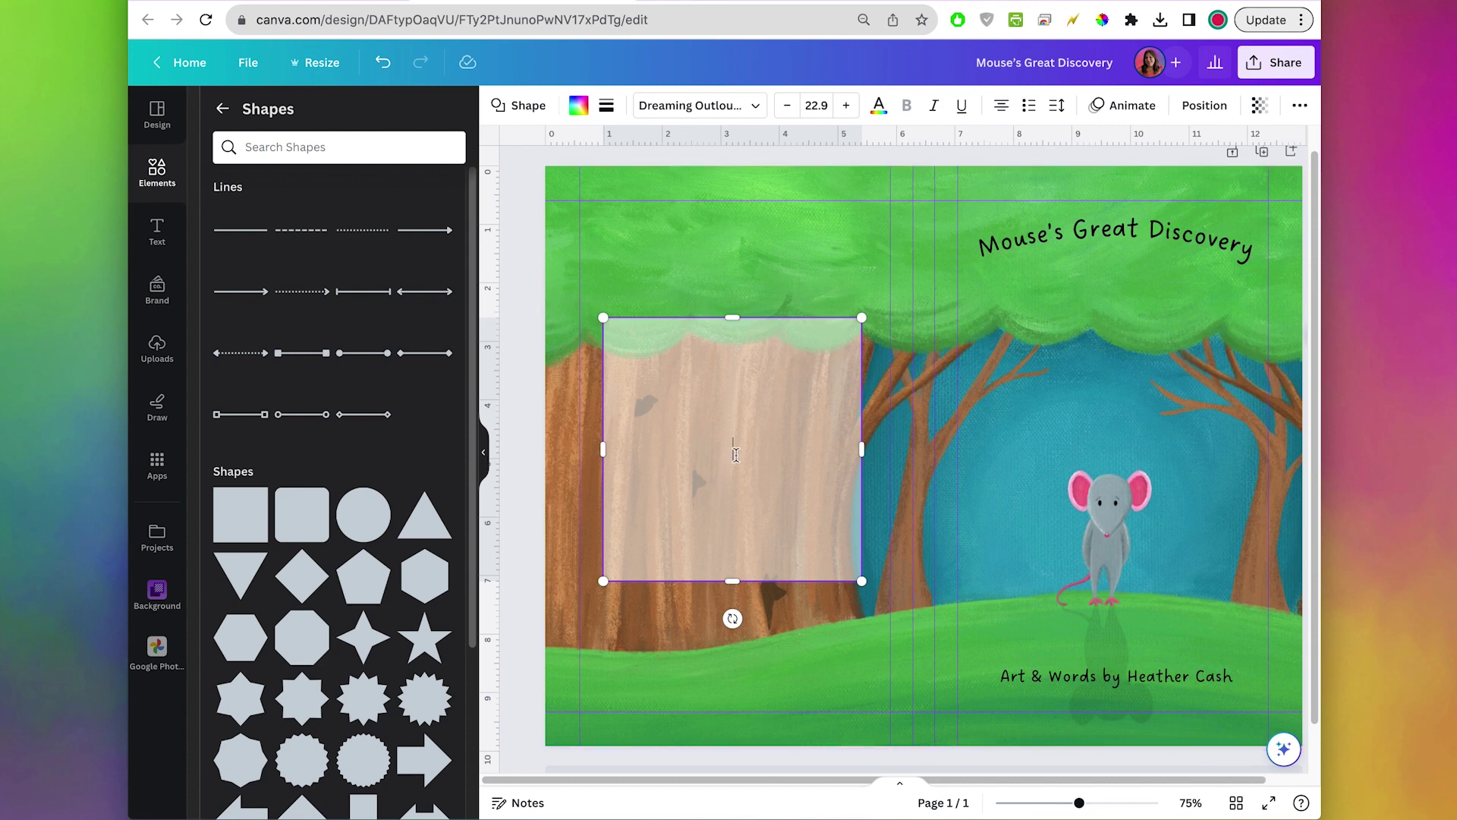
{"action": "key", "text": "Escape"}
Add the blurb from "Mouse is ready to take a journey" to "are you ready too?" over the back-cover square as body text about 3.5 inches wide
{"action": "left_click", "coordinate": [155, 232]}
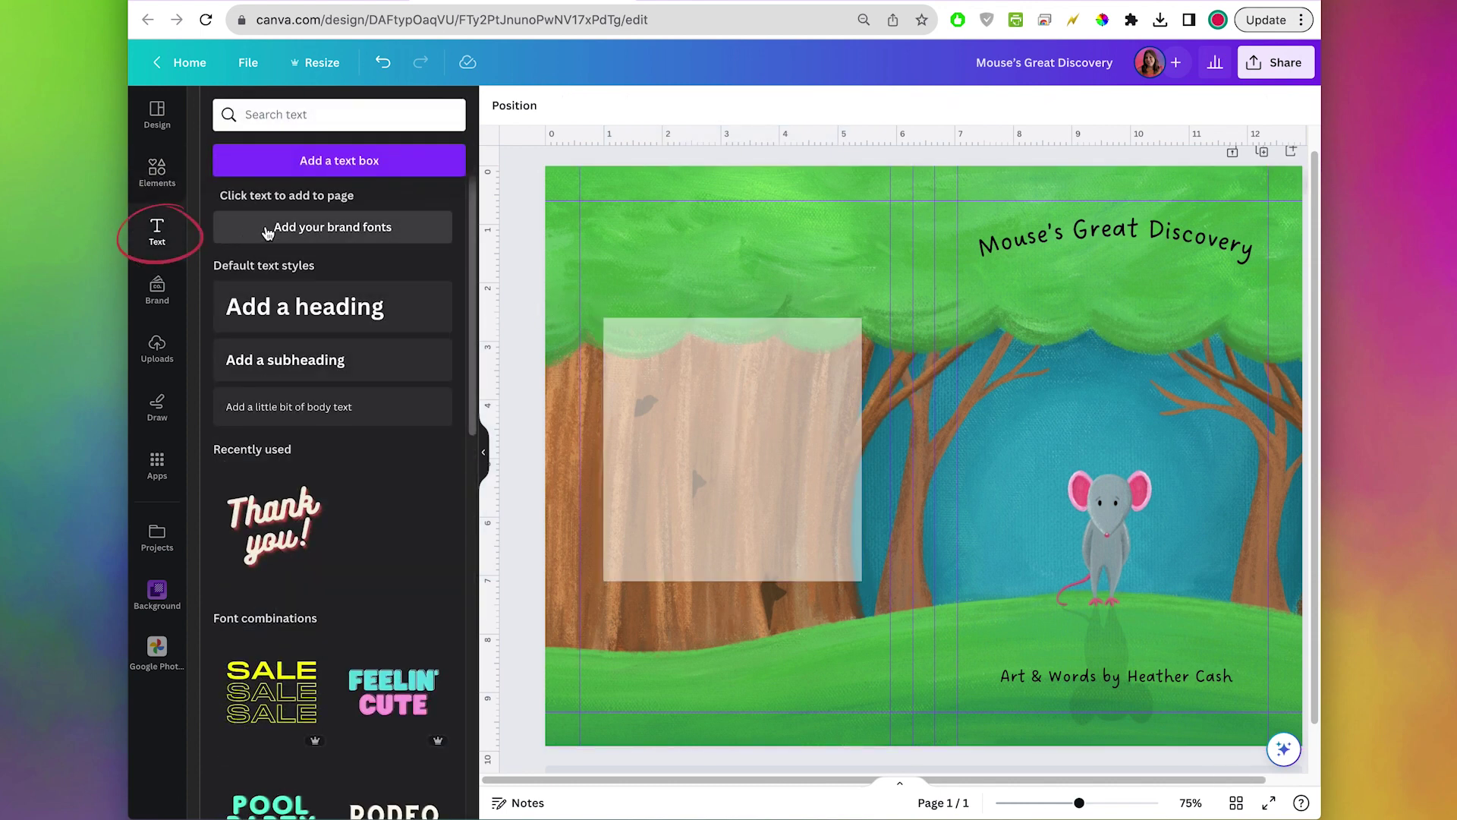
{"action": "left_click", "coordinate": [350, 404]}
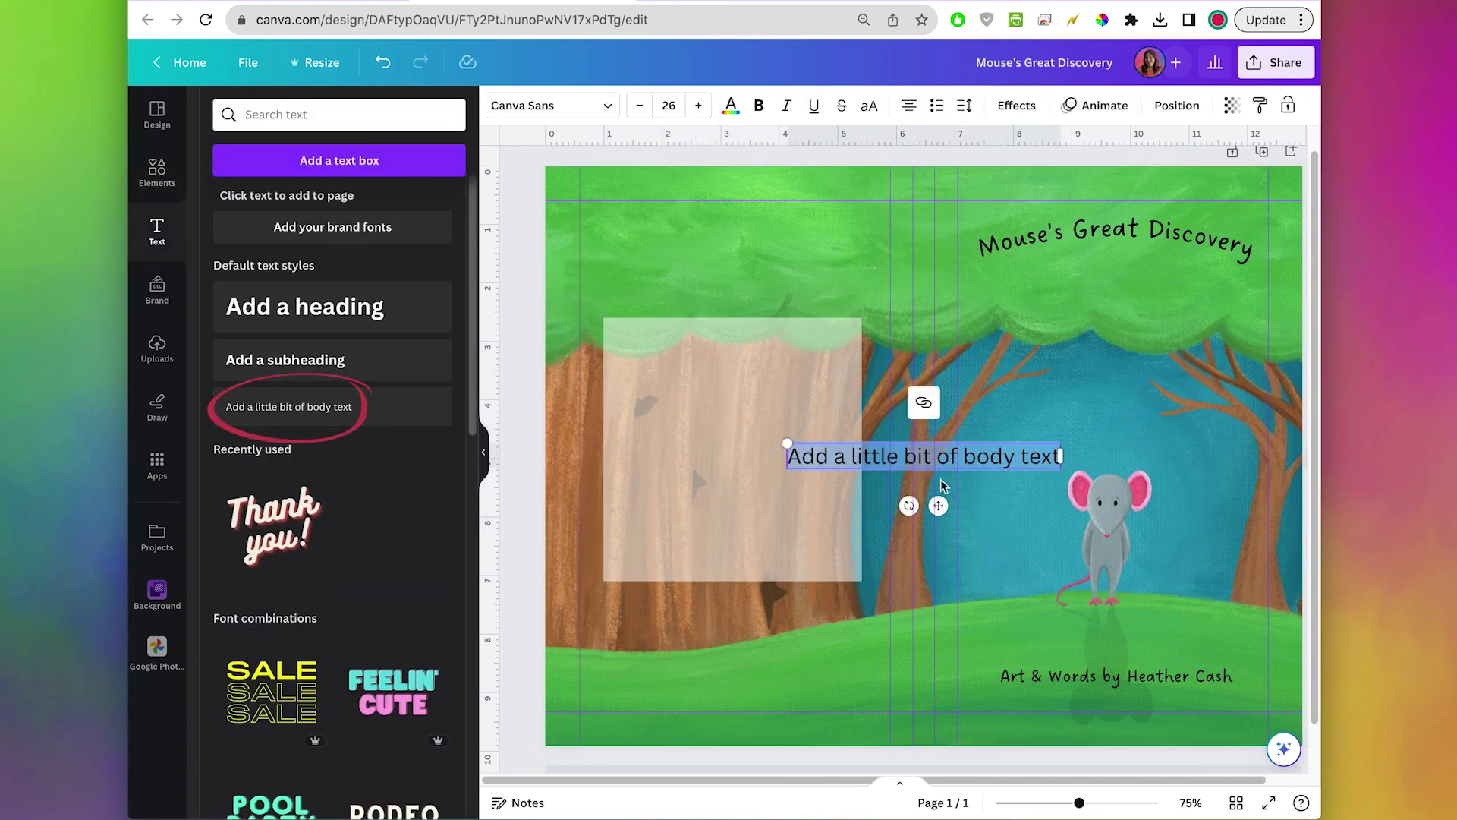
{"action": "left_click_drag", "start_coordinate": [941, 505], "coordinate": [782, 412]}
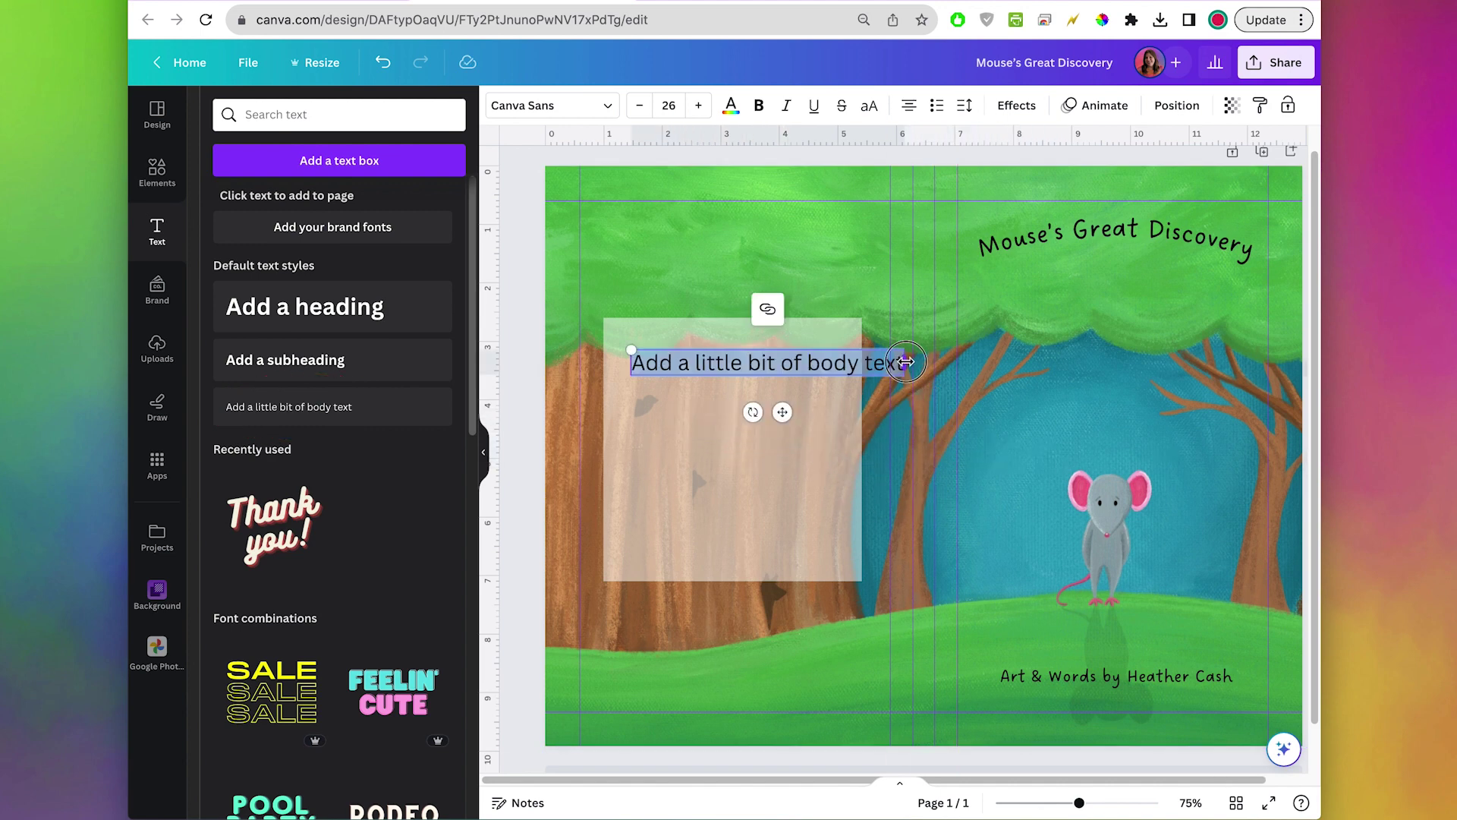
{"action": "left_click_drag", "start_coordinate": [906, 362], "coordinate": [836, 367]}
{"action": "type", "text": "Mouse is ready to take a journey through"}
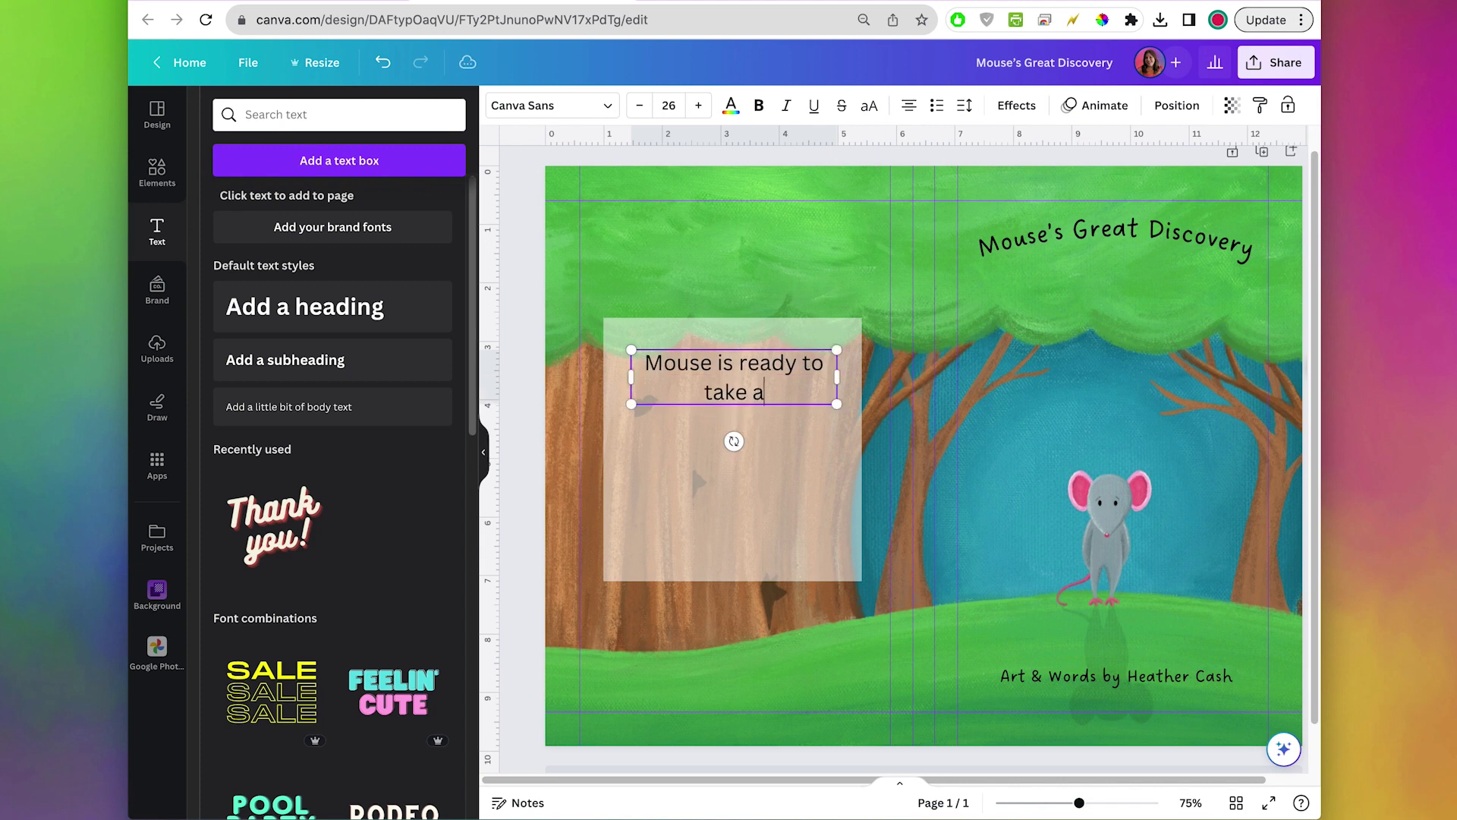
{"action": "type", "text": "the"}
{"action": "type", "text": " - are you ready too?"}
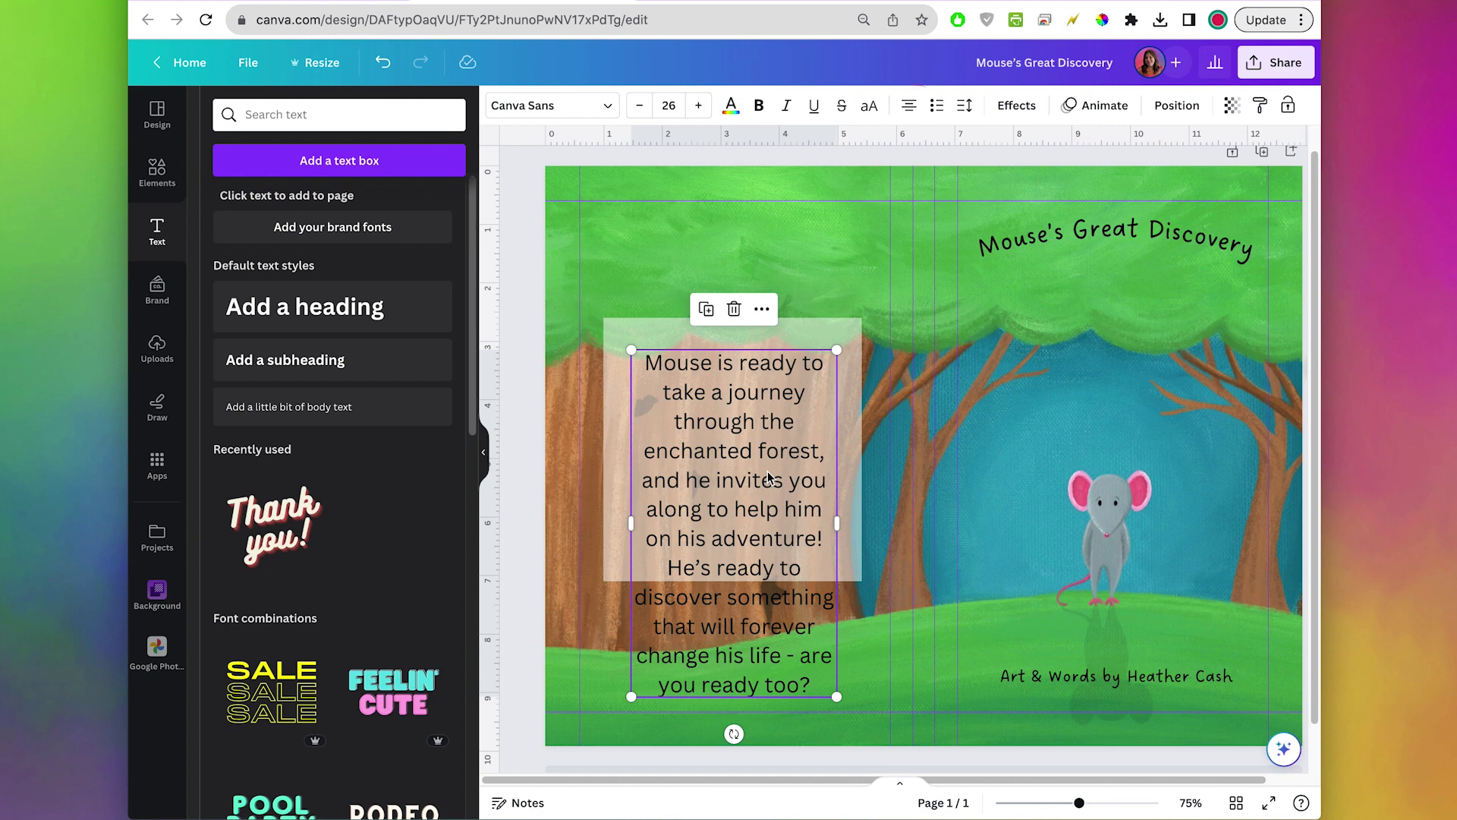
Try the alignment options on the back-cover blurb and leave it left-aligned
{"action": "left_click", "coordinate": [906, 113]}
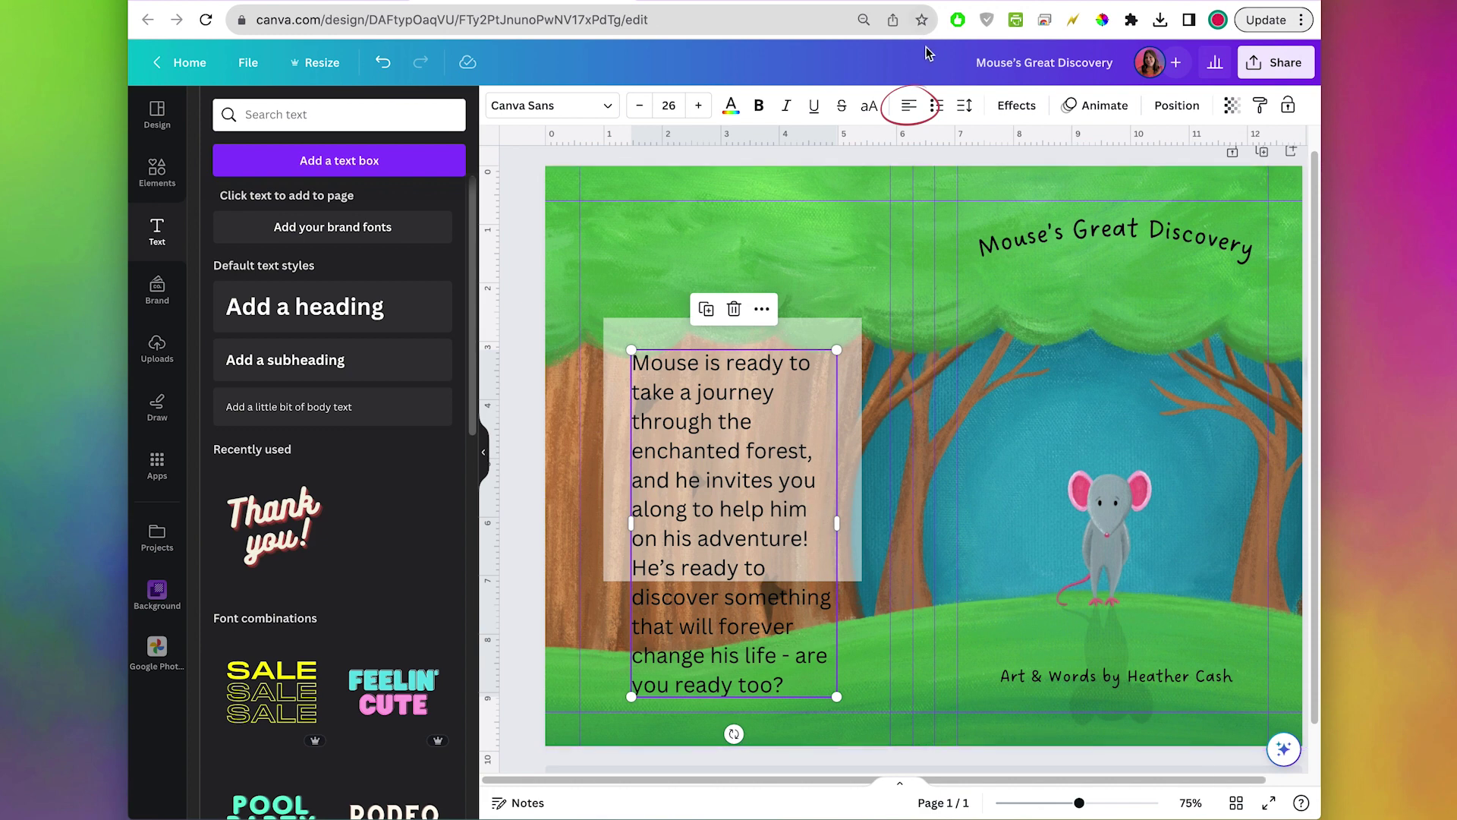
{"action": "left_click", "coordinate": [911, 113]}
{"action": "left_click", "coordinate": [911, 112]}
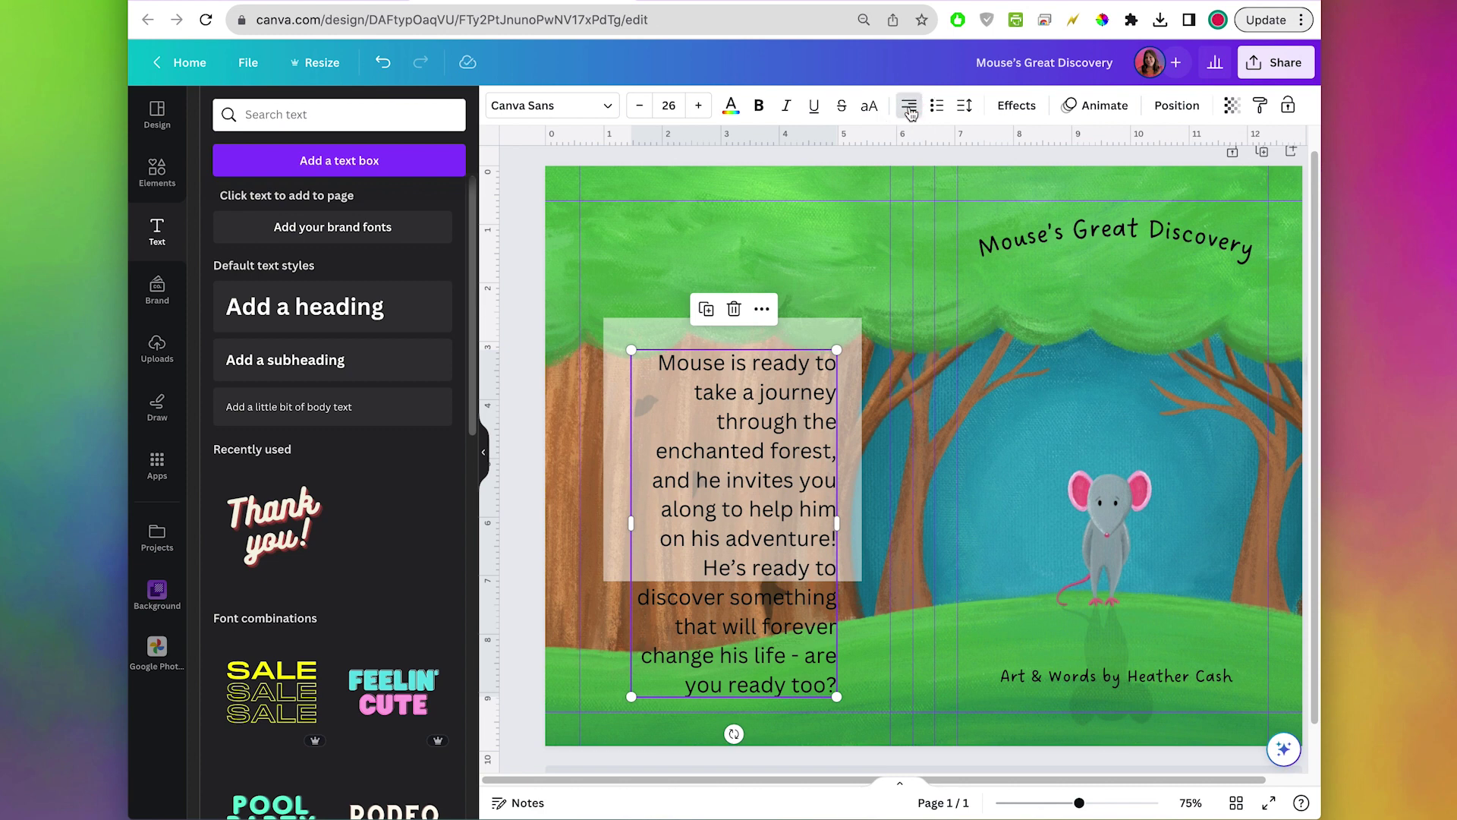
{"action": "left_click", "coordinate": [911, 112]}
{"action": "left_click", "coordinate": [911, 112]}
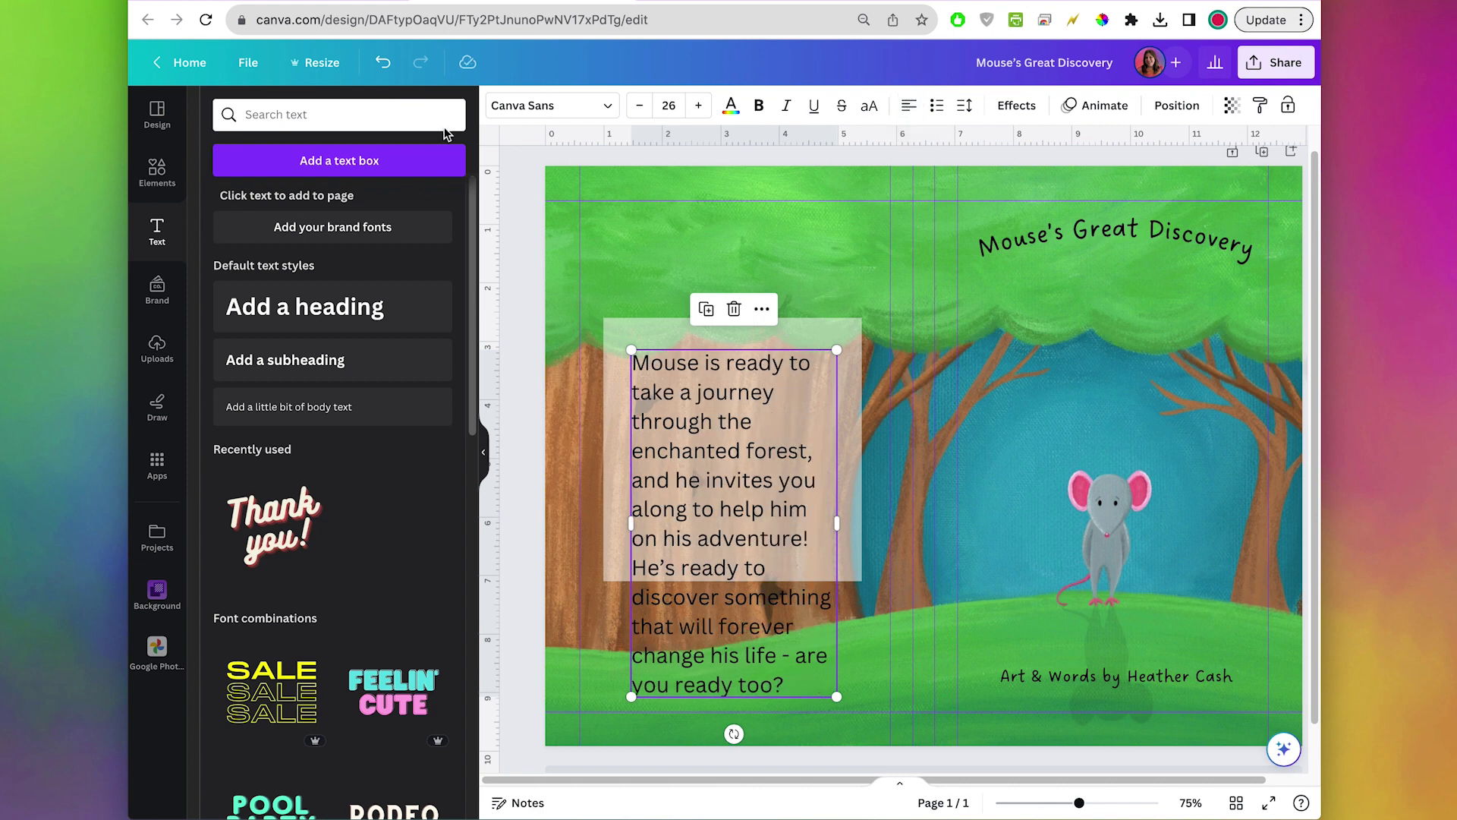
Set the back-cover blurb in Dreaming Outloud Sans at size 23
{"action": "left_click", "coordinate": [566, 105]}
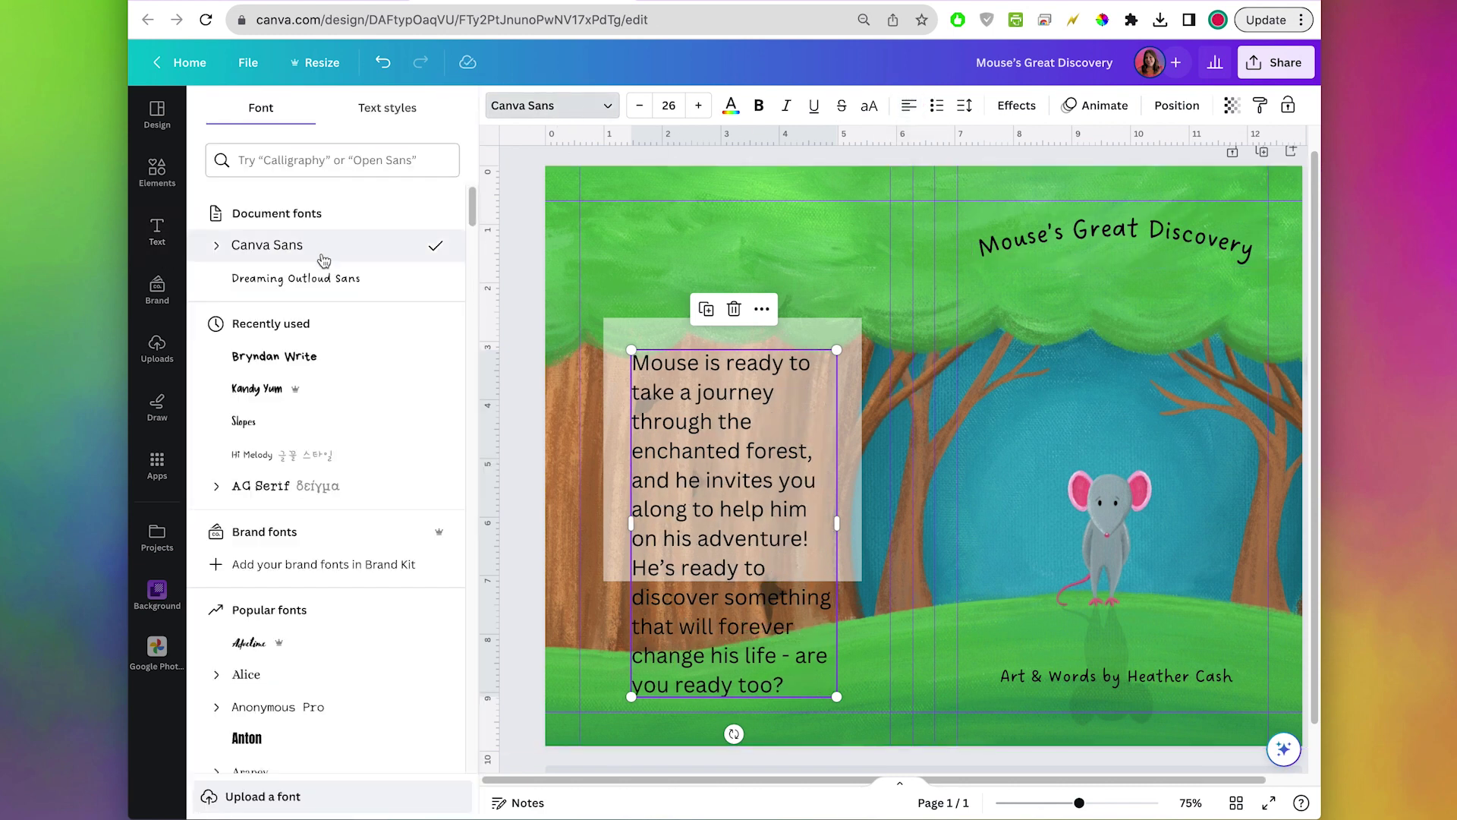
{"action": "left_click", "coordinate": [322, 283]}
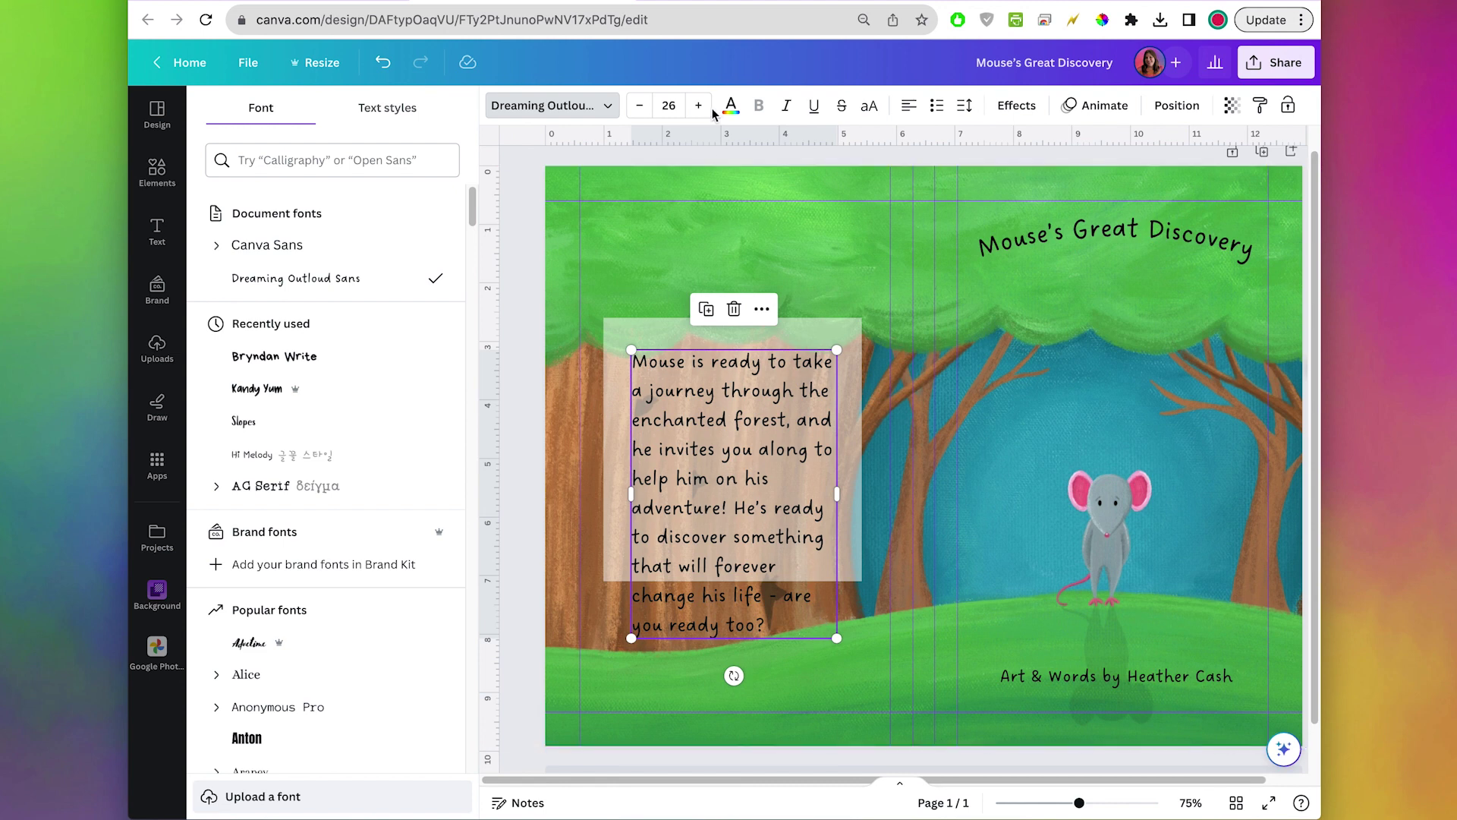
{"action": "left_click", "coordinate": [640, 106]}
{"action": "left_click", "coordinate": [639, 106]}
{"action": "left_click", "coordinate": [640, 106]}
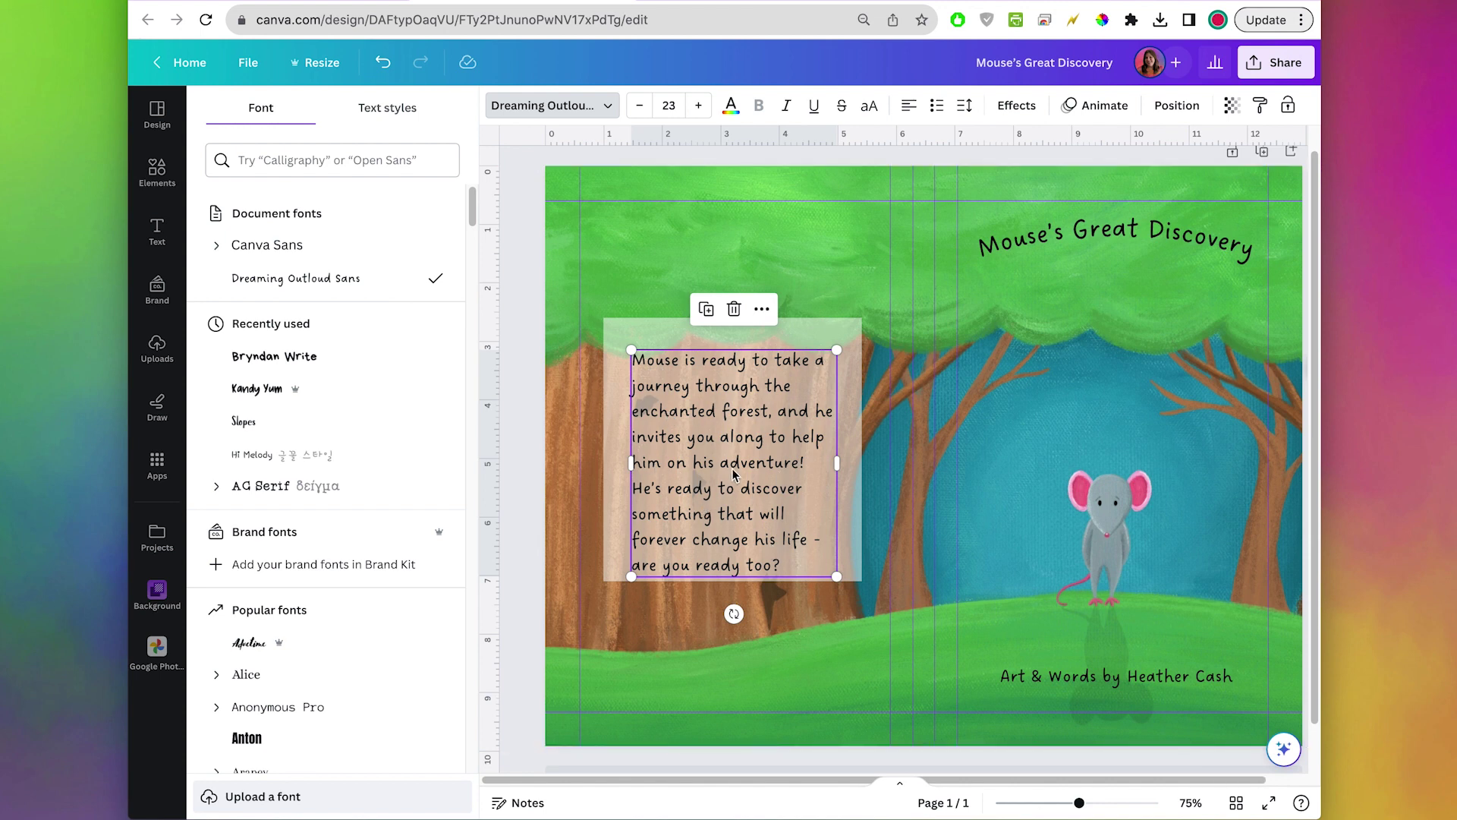
Tighten the blurb's line spacing and adjust its text box so it fits inside the semi-transparent square
{"action": "left_click", "coordinate": [964, 106]}
{"action": "left_click_drag", "start_coordinate": [1050, 224], "coordinate": [1043, 221]}
{"action": "left_click_drag", "start_coordinate": [838, 458], "coordinate": [857, 451]}
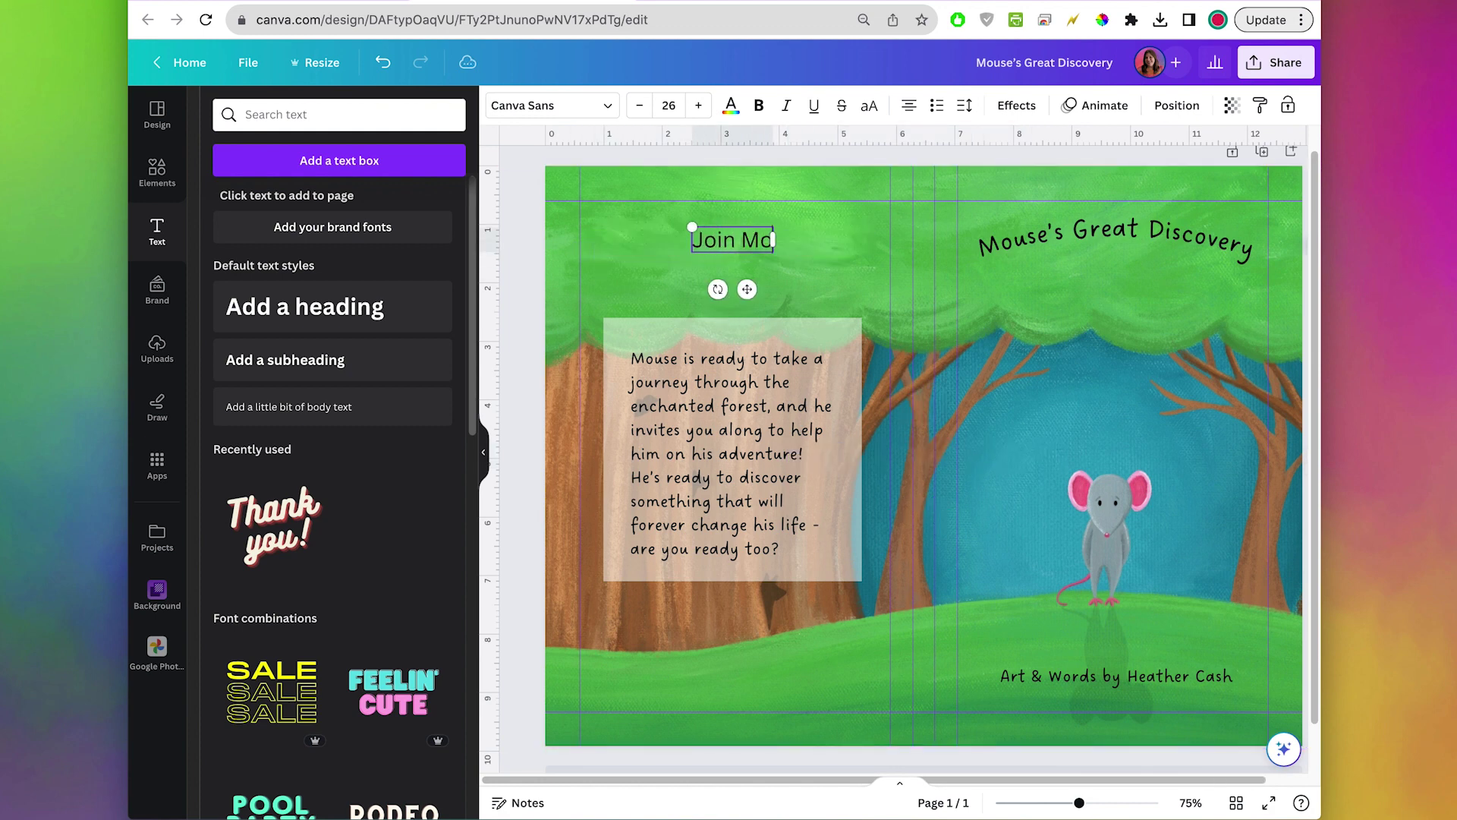
Add "Join Mouse on his exciting adventure through the forest!" above the back-cover square in Dreaming Outloud Sans with tighter line spacing
{"action": "type", "text": "use on his exciting adventure through the forest!"}
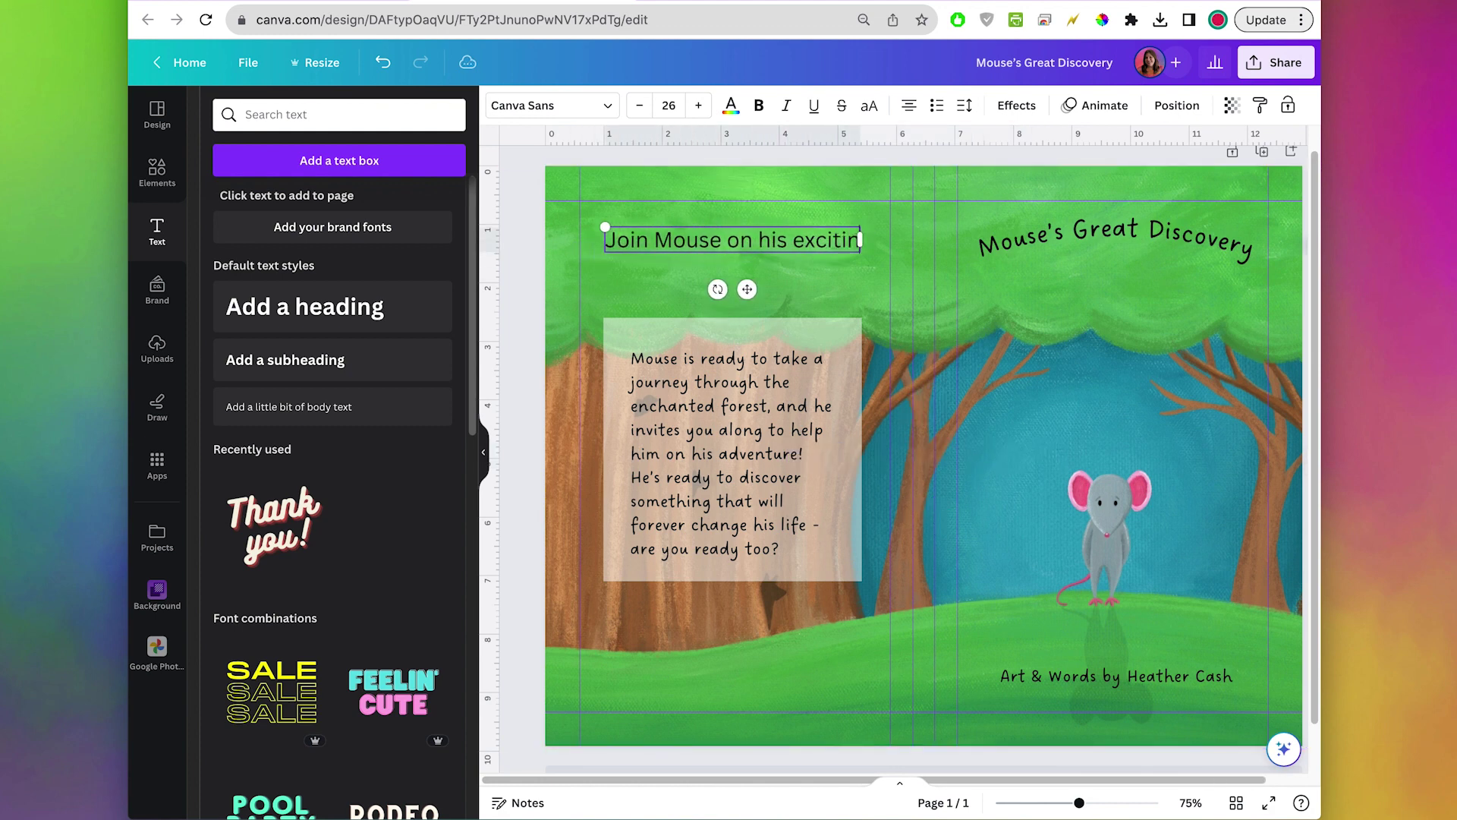
{"action": "left_click", "coordinate": [552, 105]}
{"action": "left_click", "coordinate": [334, 281]}
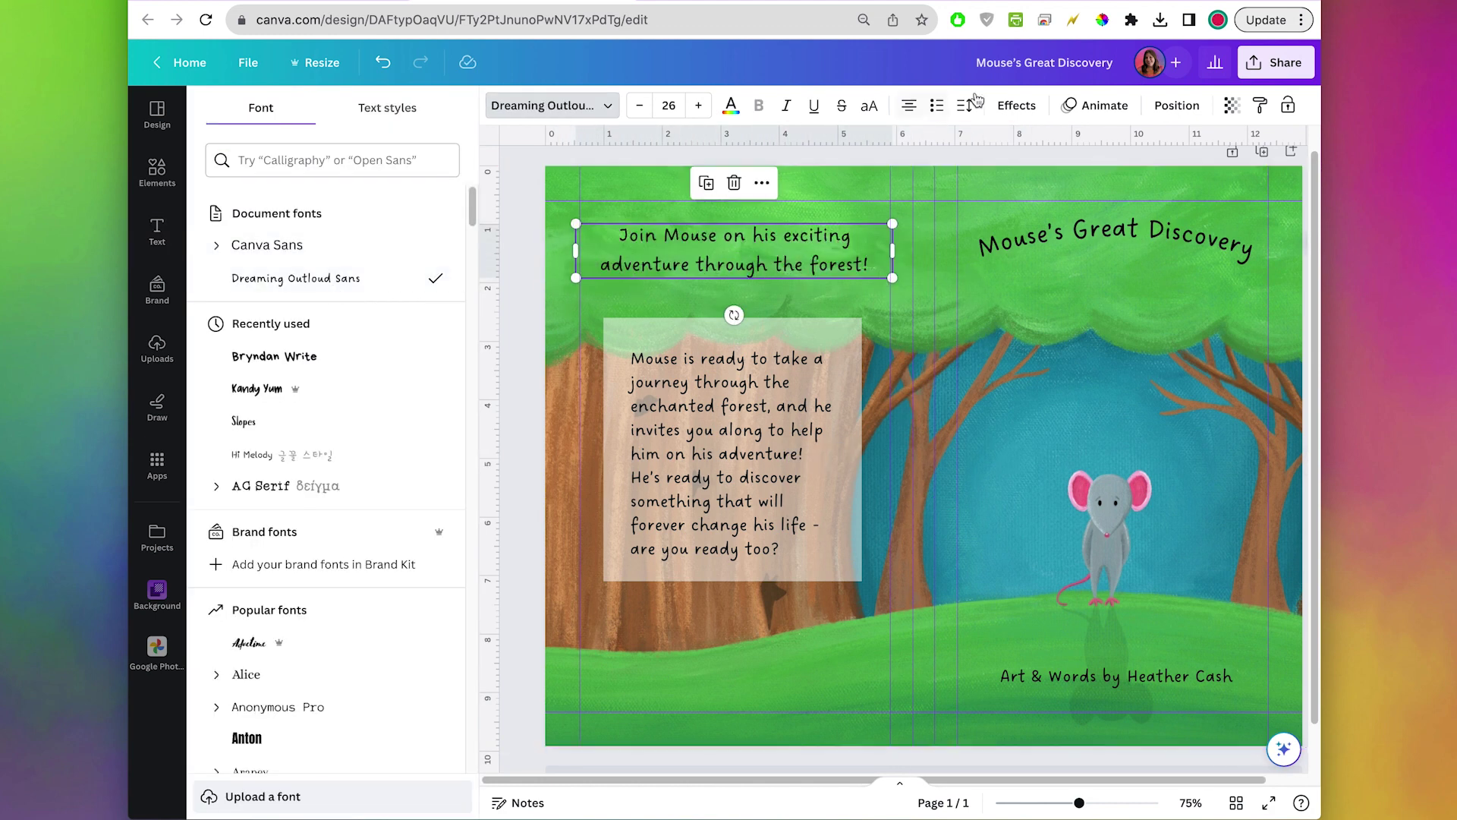
{"action": "left_click", "coordinate": [964, 106]}
{"action": "left_click_drag", "start_coordinate": [1055, 215], "coordinate": [1041, 215]}
{"action": "left_click", "coordinate": [484, 449]}
{"action": "left_click", "coordinate": [485, 455]}
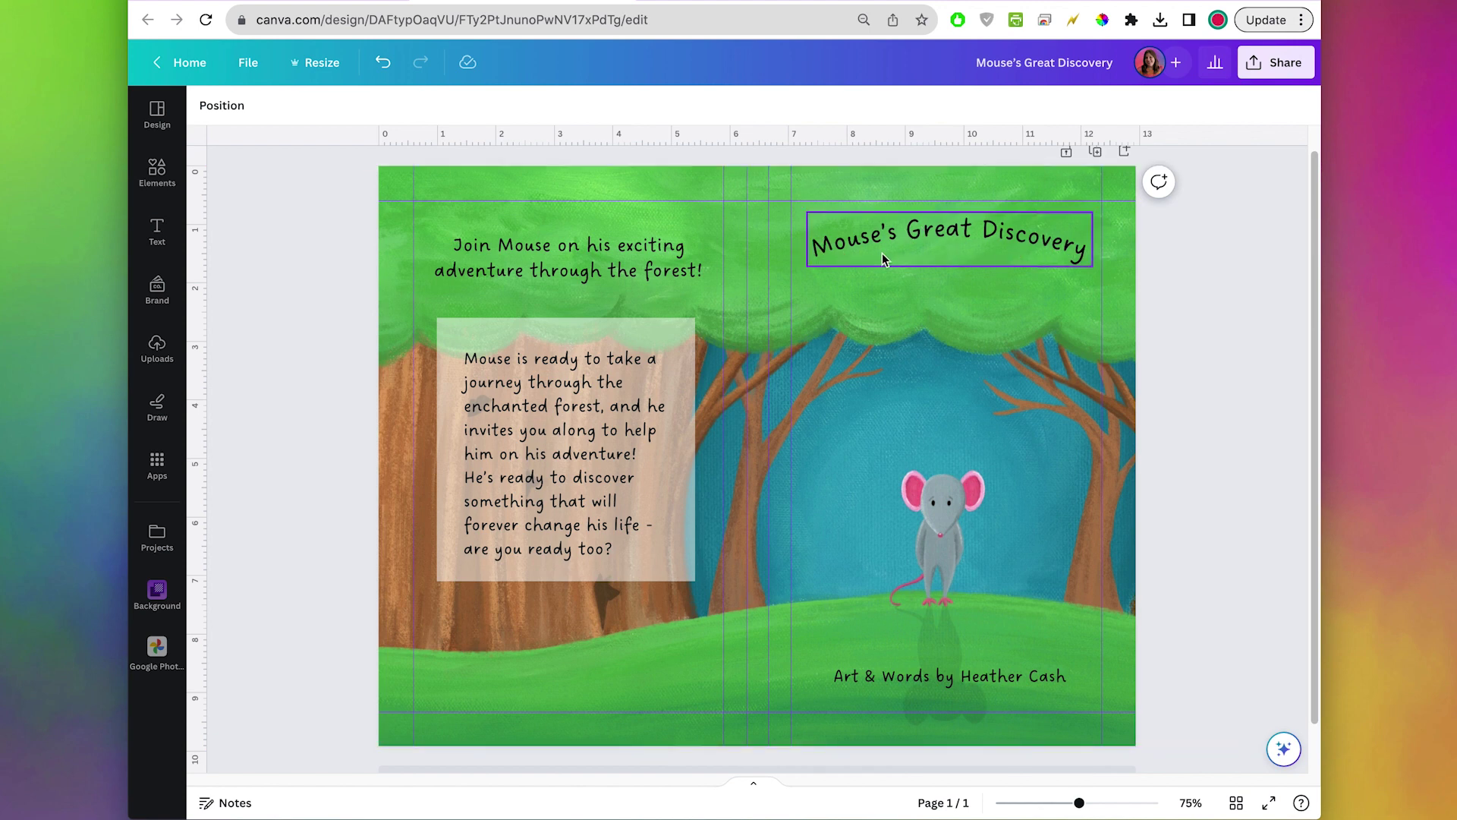
Give the curved front-cover title an Outline effect in black (#000000) with a thickness of 11
{"action": "left_click", "coordinate": [1028, 248]}
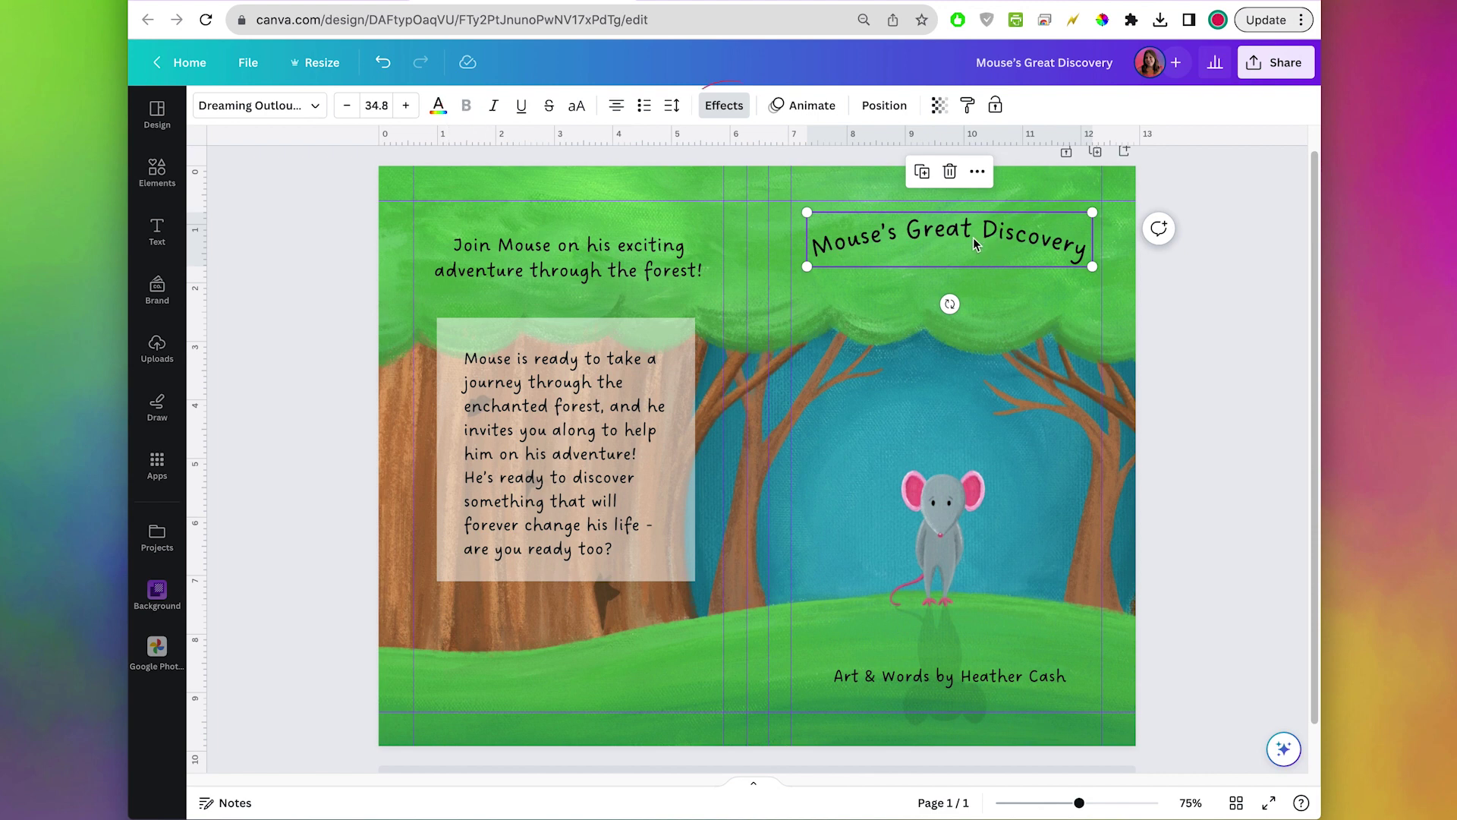
{"action": "left_click", "coordinate": [726, 114]}
{"action": "left_click", "coordinate": [407, 307]}
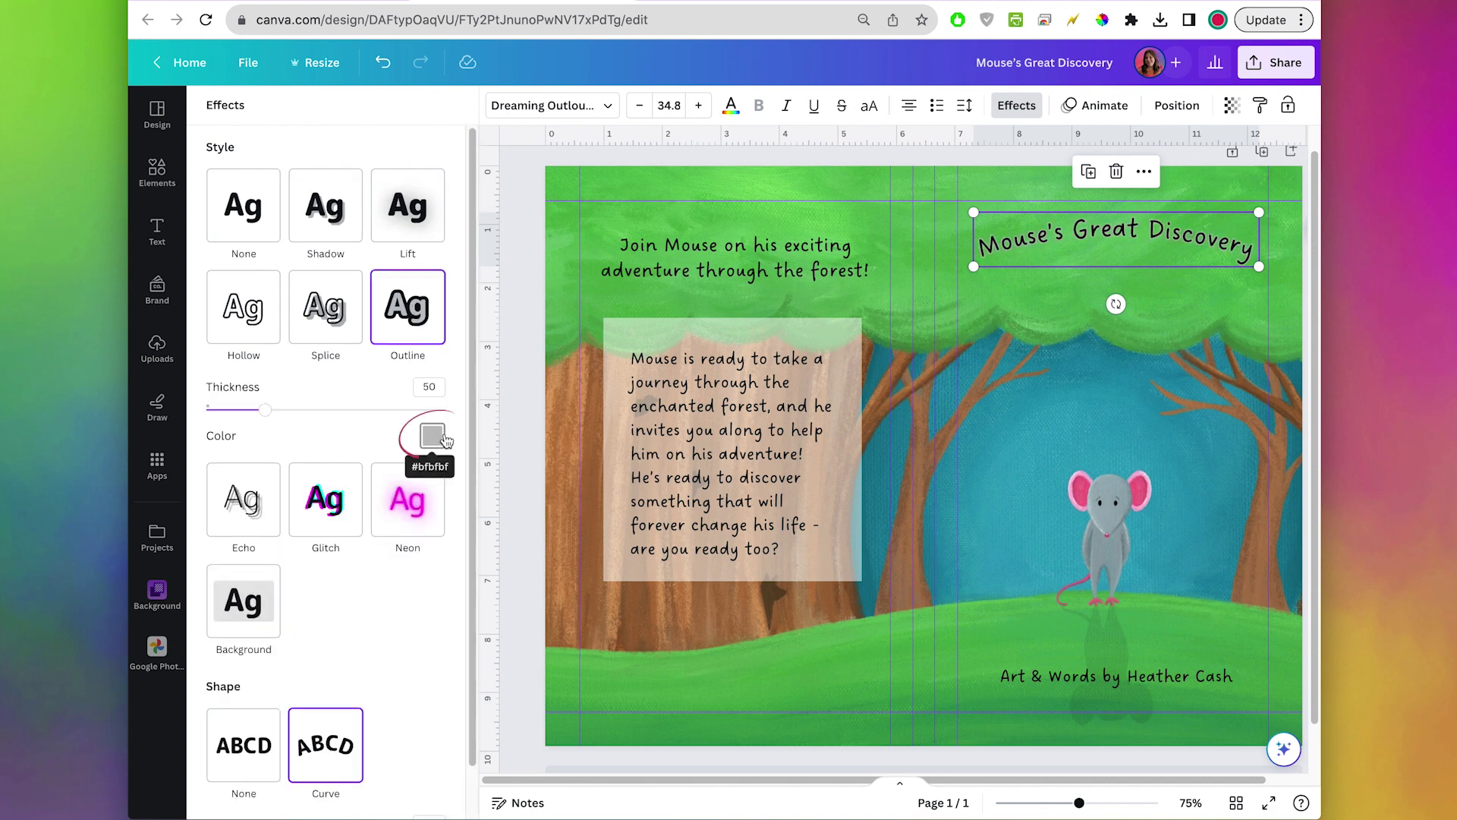
{"action": "left_click", "coordinate": [444, 438]}
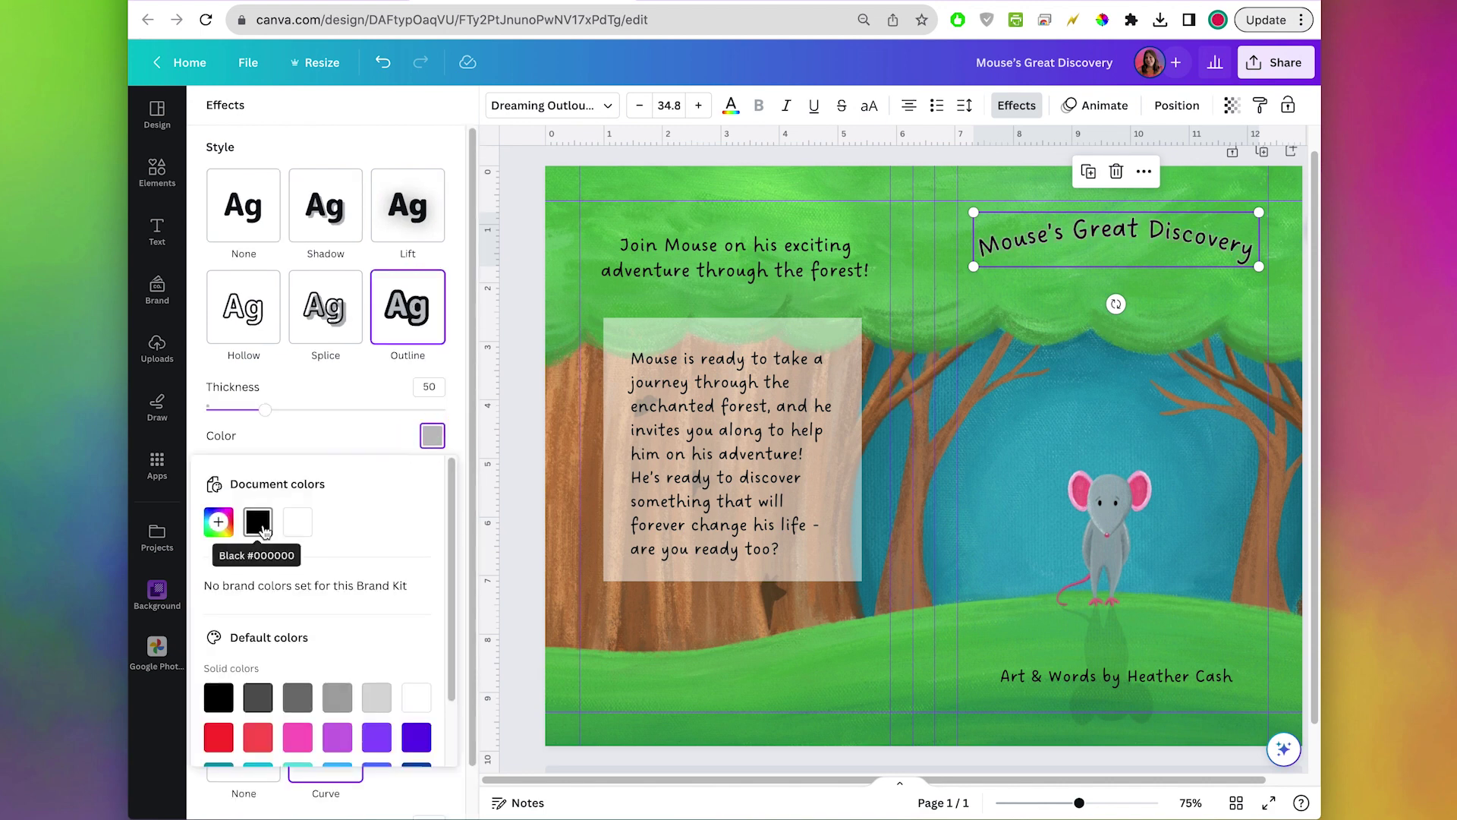
{"action": "left_click", "coordinate": [258, 523]}
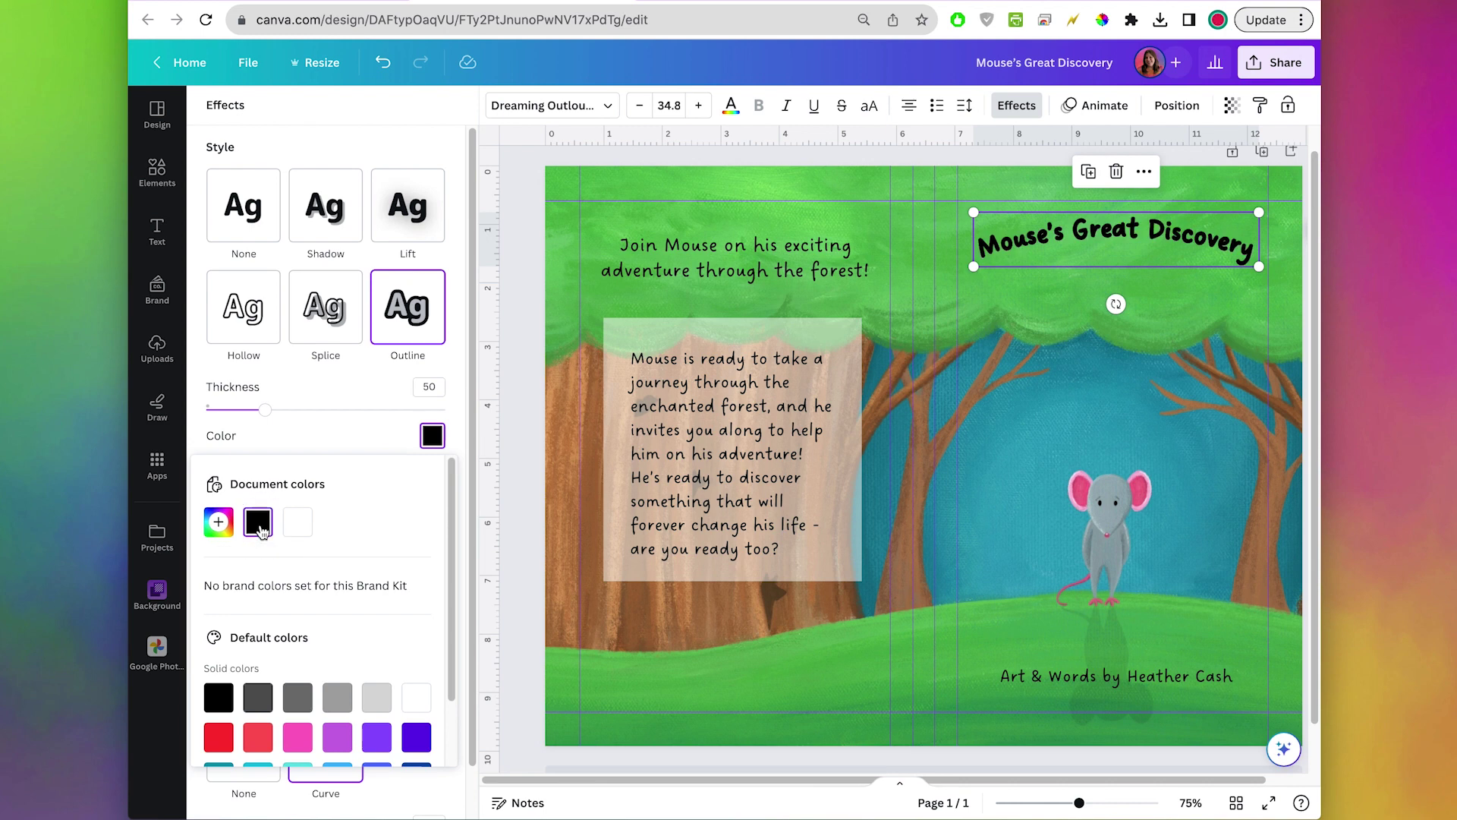
{"action": "left_click_drag", "start_coordinate": [254, 407], "coordinate": [219, 410]}
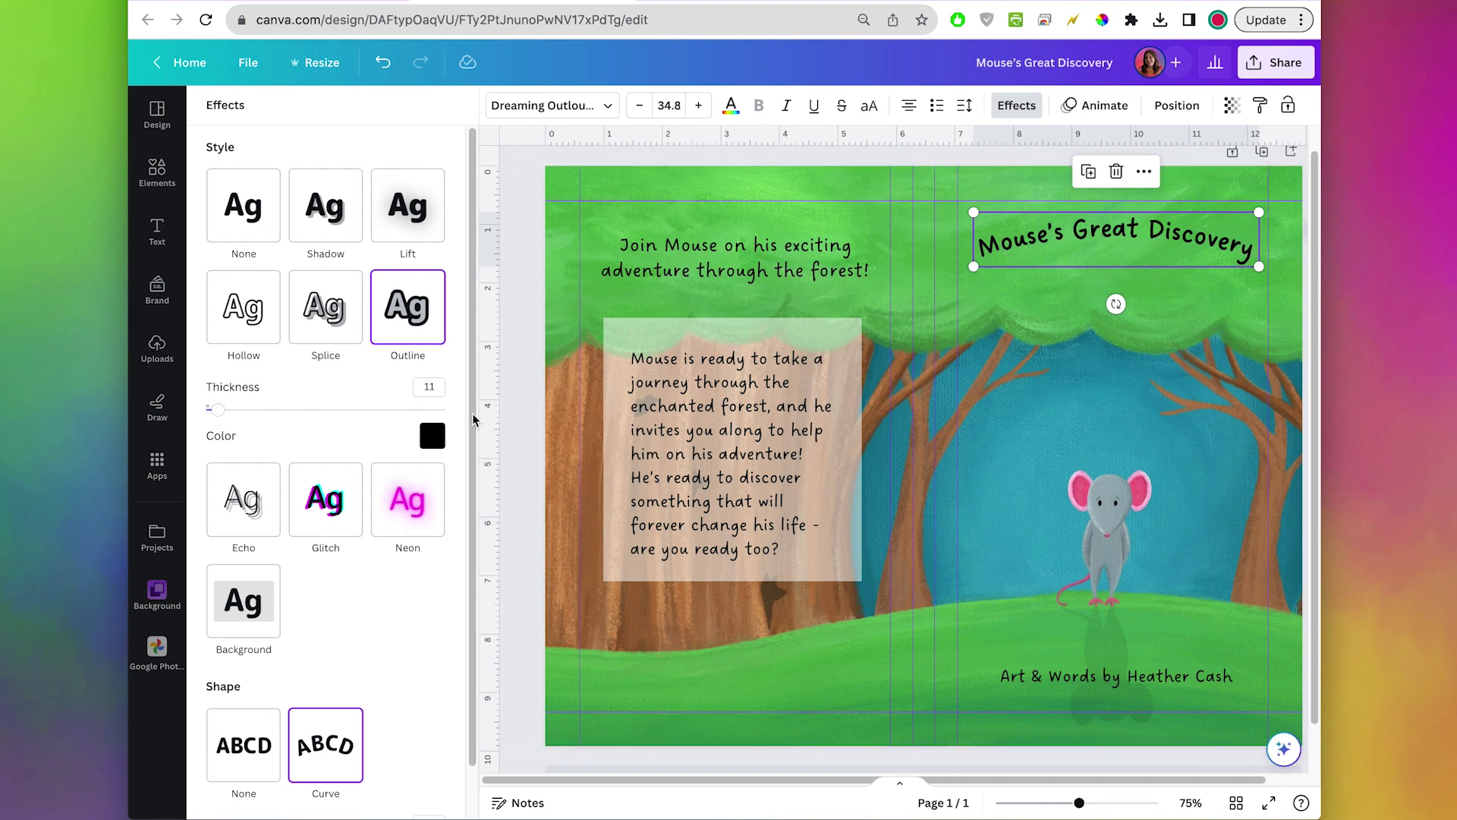
{"action": "key", "text": "Escape"}
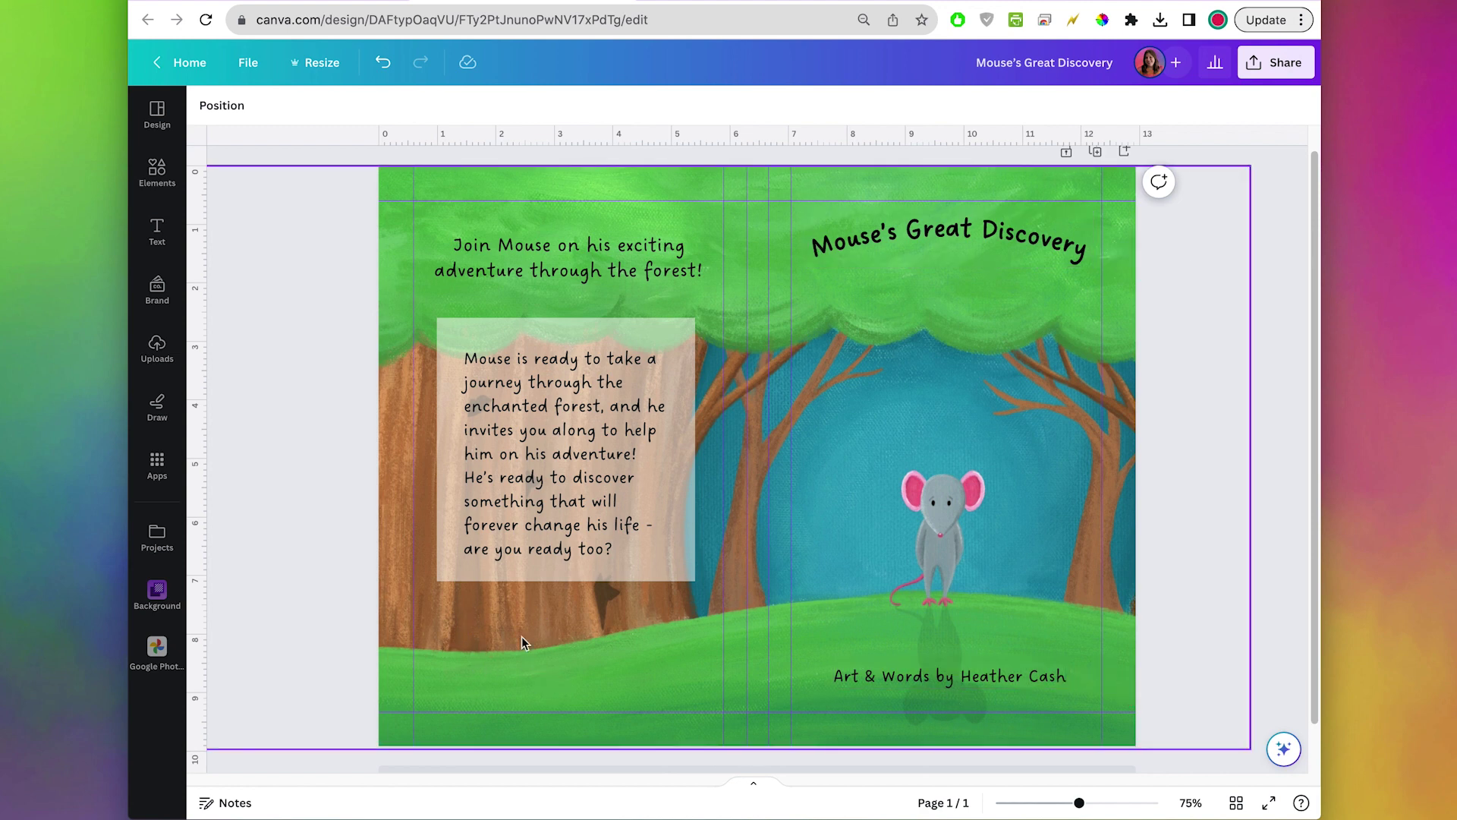
Place the uploaded author portrait below the back-cover square, shrunk to about 1.3 inches and aligned with the square's left edge
{"action": "left_click", "coordinate": [157, 347]}
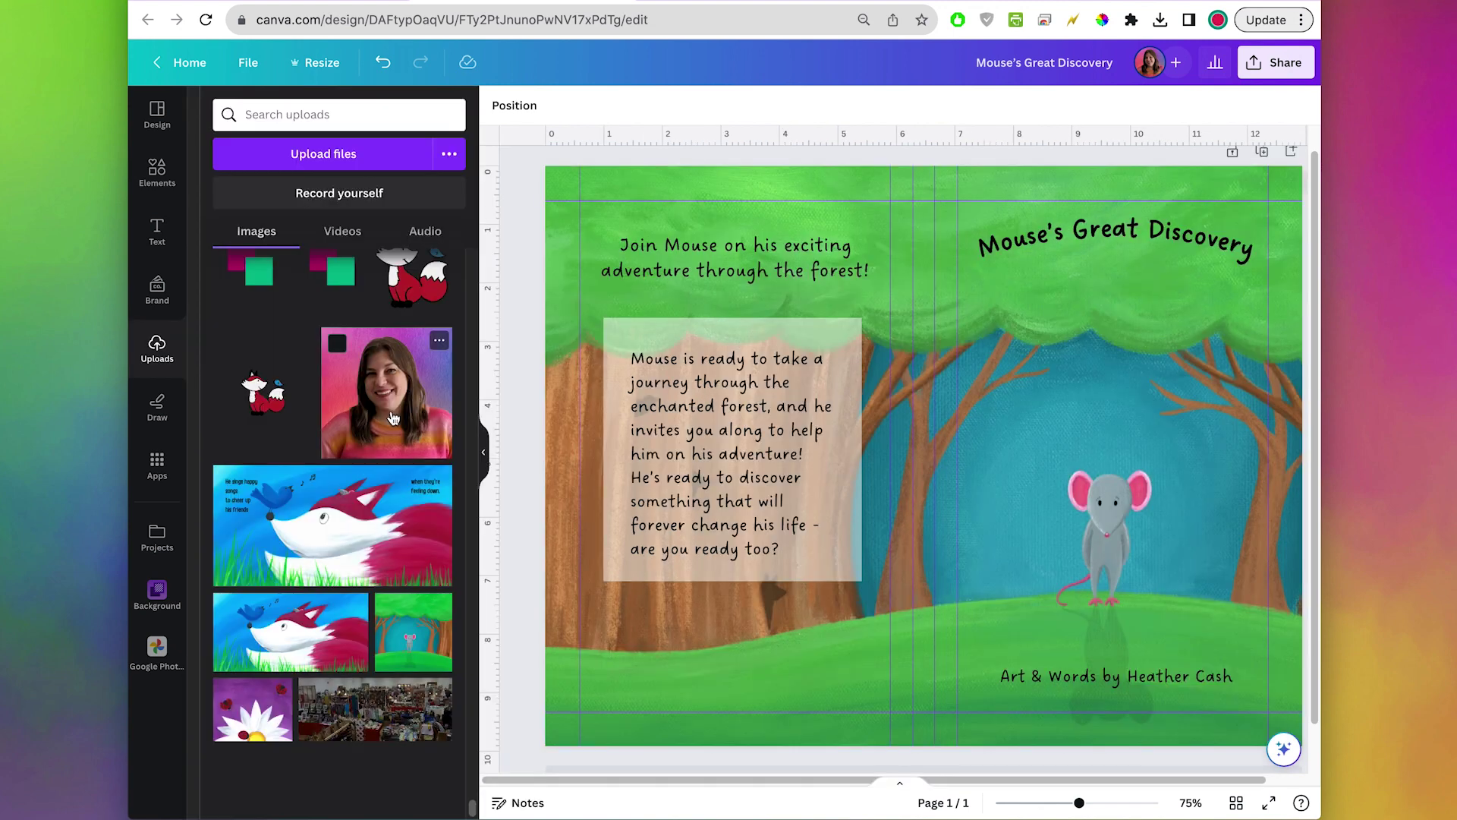
{"action": "left_click", "coordinate": [377, 399]}
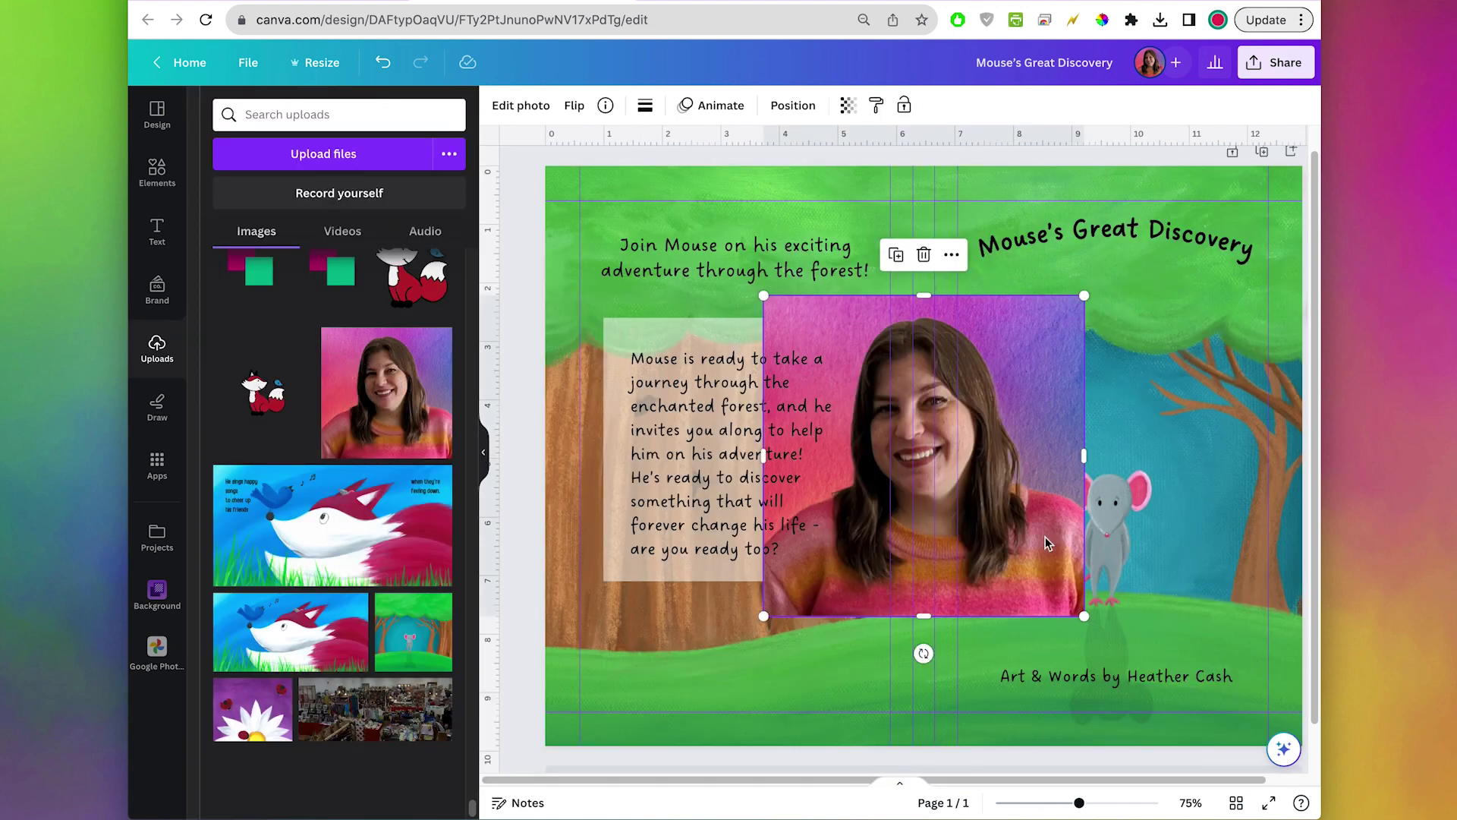
{"action": "left_click_drag", "start_coordinate": [1077, 614], "coordinate": [666, 620]}
{"action": "left_click_drag", "start_coordinate": [610, 670], "coordinate": [628, 663]}
Make the hidden cover template layer semi-transparent and bring it in front of all other layers
{"action": "left_click", "coordinate": [783, 668]}
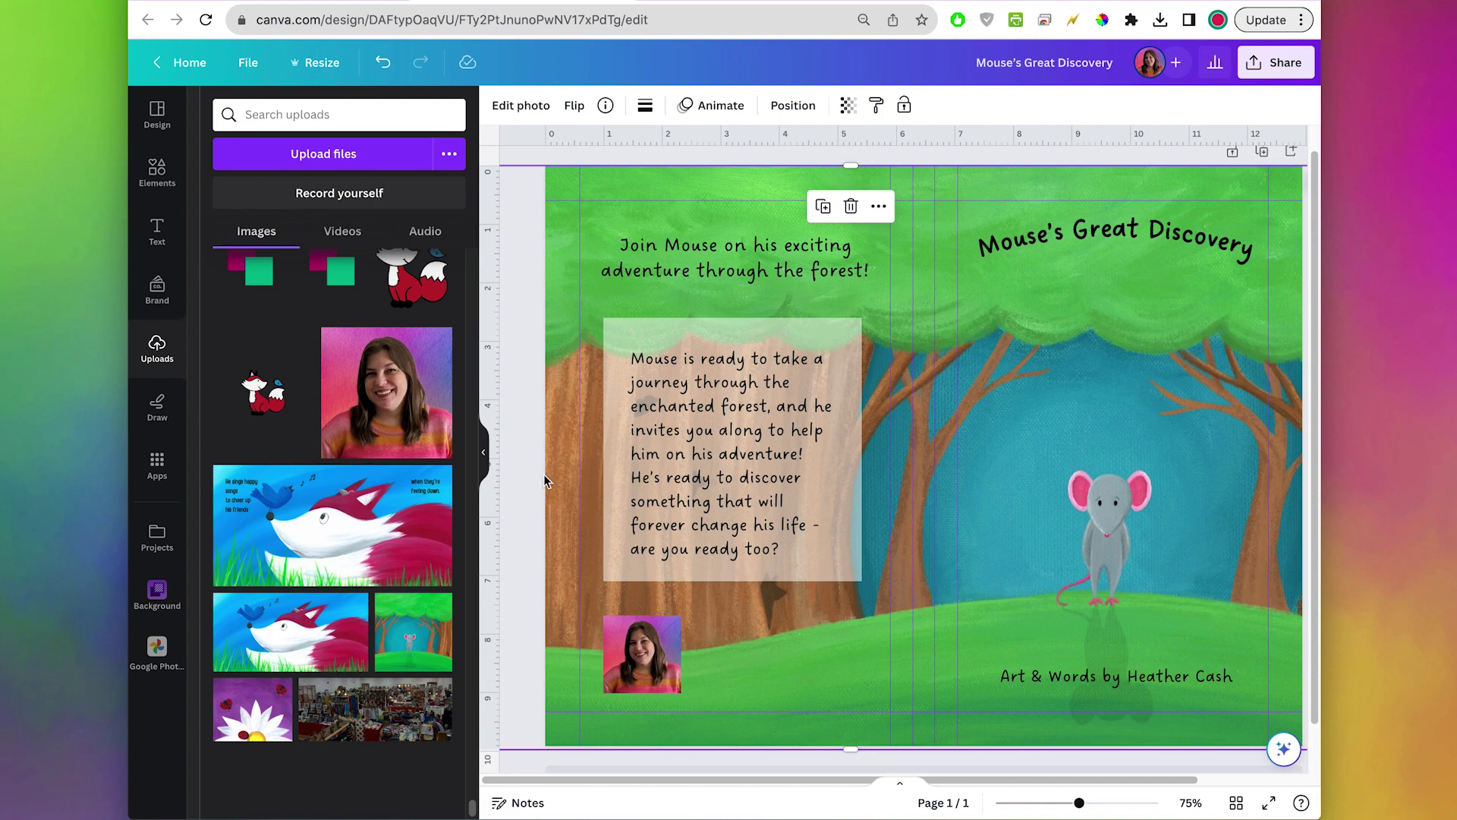
{"action": "left_click", "coordinate": [484, 459]}
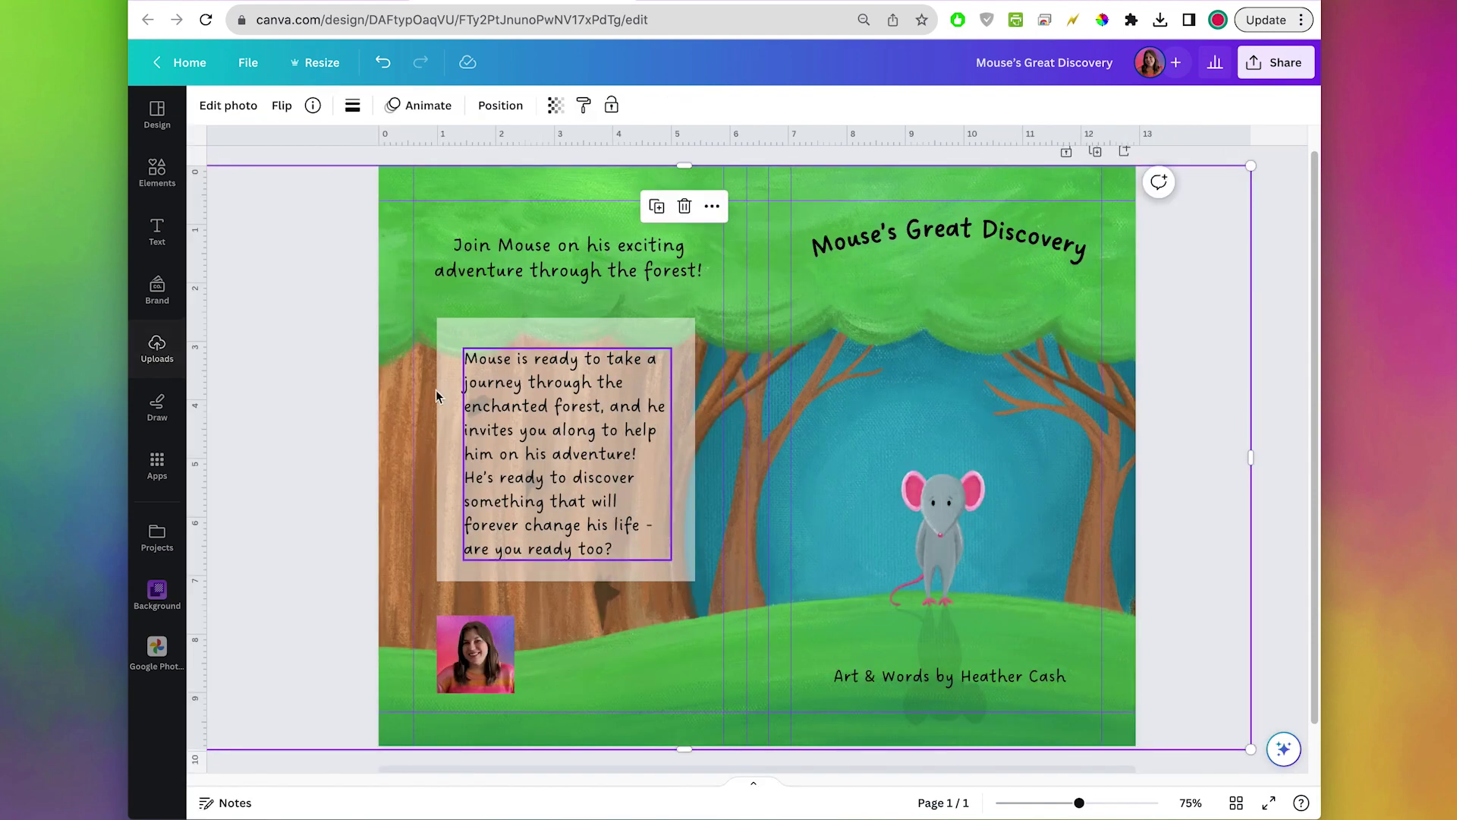
{"action": "left_click", "coordinate": [498, 110]}
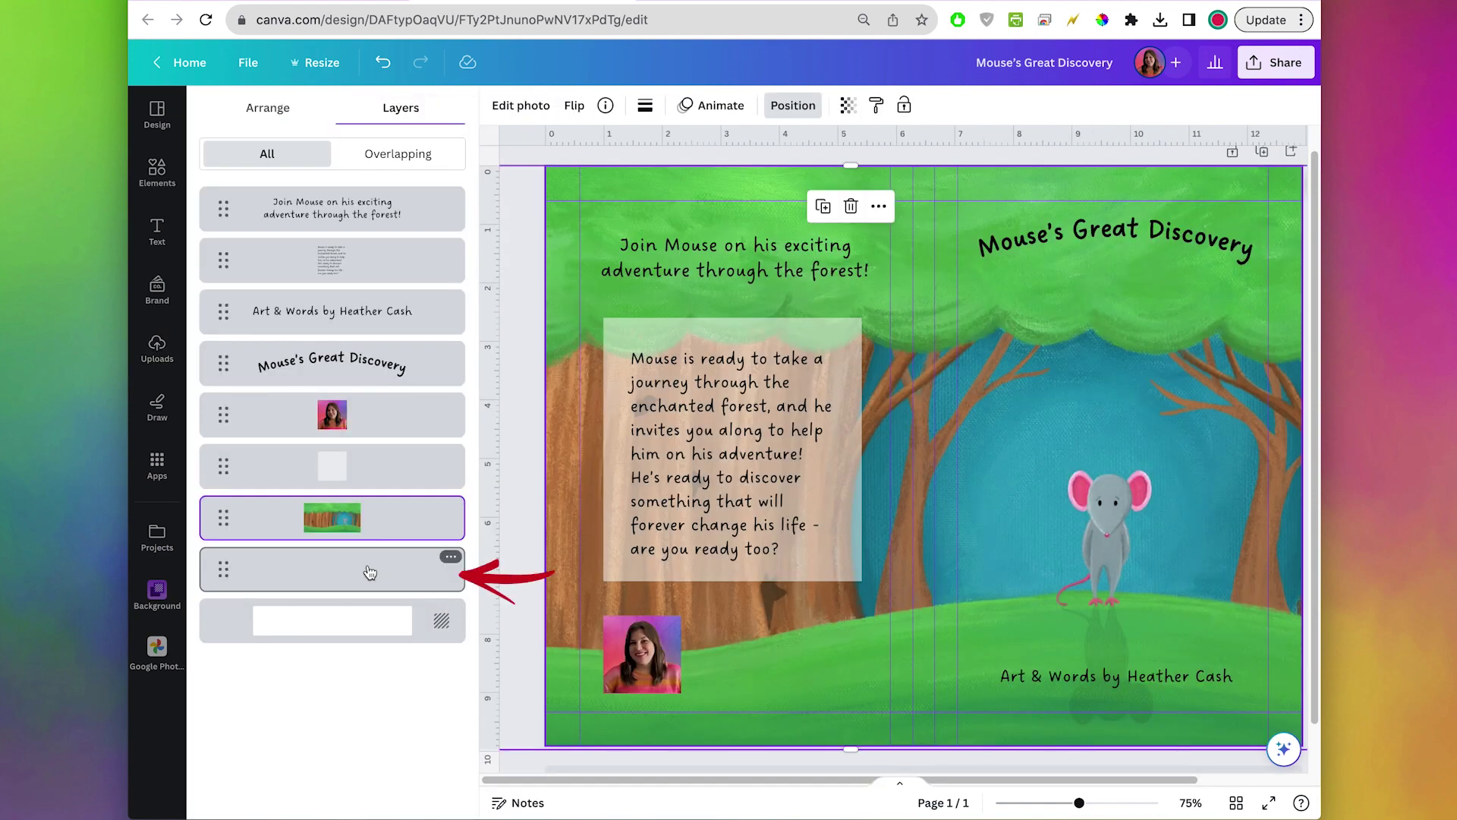
{"action": "left_click", "coordinate": [848, 105]}
{"action": "left_click_drag", "start_coordinate": [699, 179], "coordinate": [794, 172]}
{"action": "left_click_drag", "start_coordinate": [383, 571], "coordinate": [393, 204]}
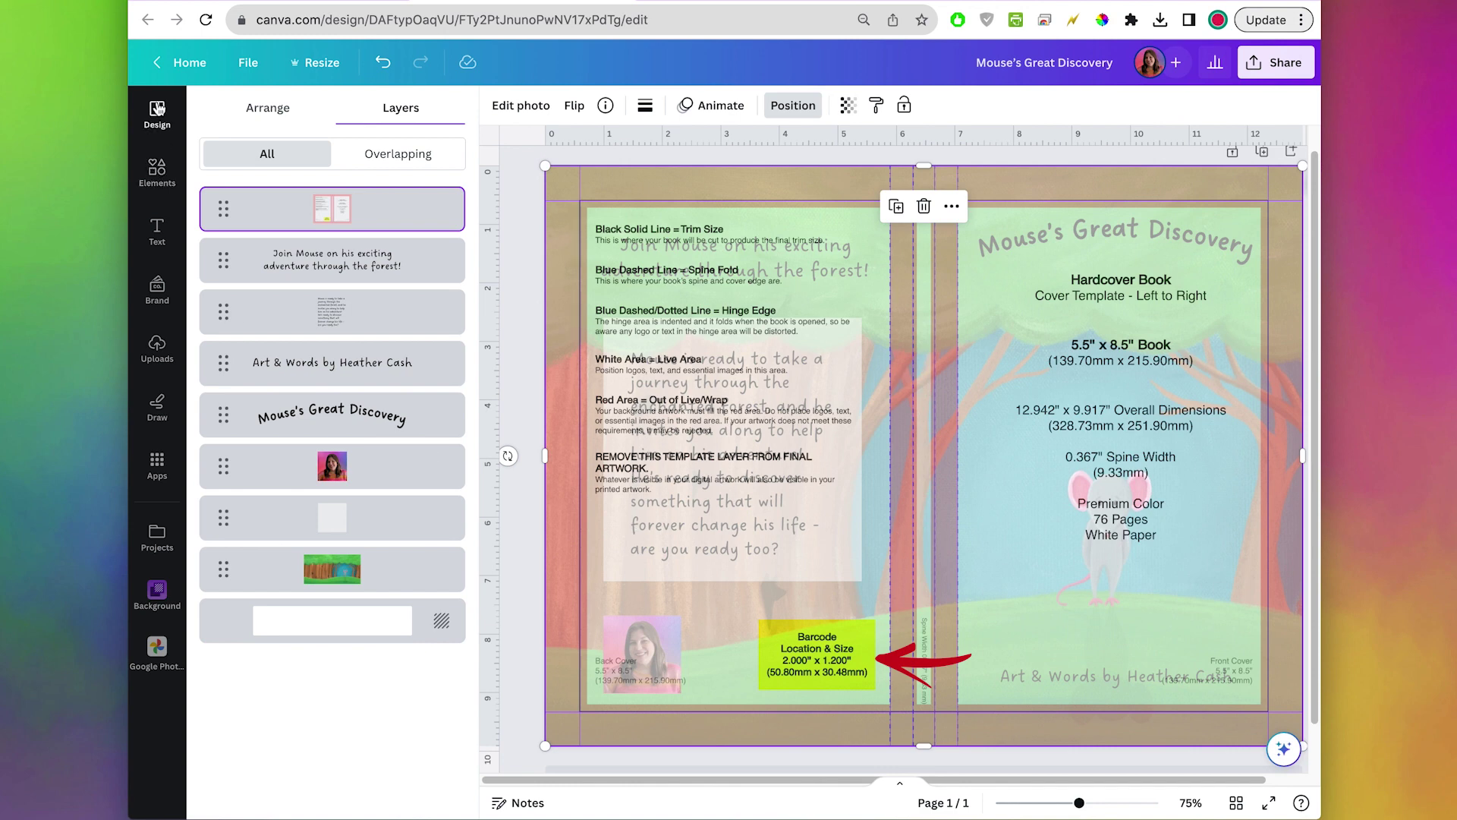
Add a square shape and resize it to about 2 by 1.2 inches over the template's barcode area
{"action": "left_click", "coordinate": [152, 173]}
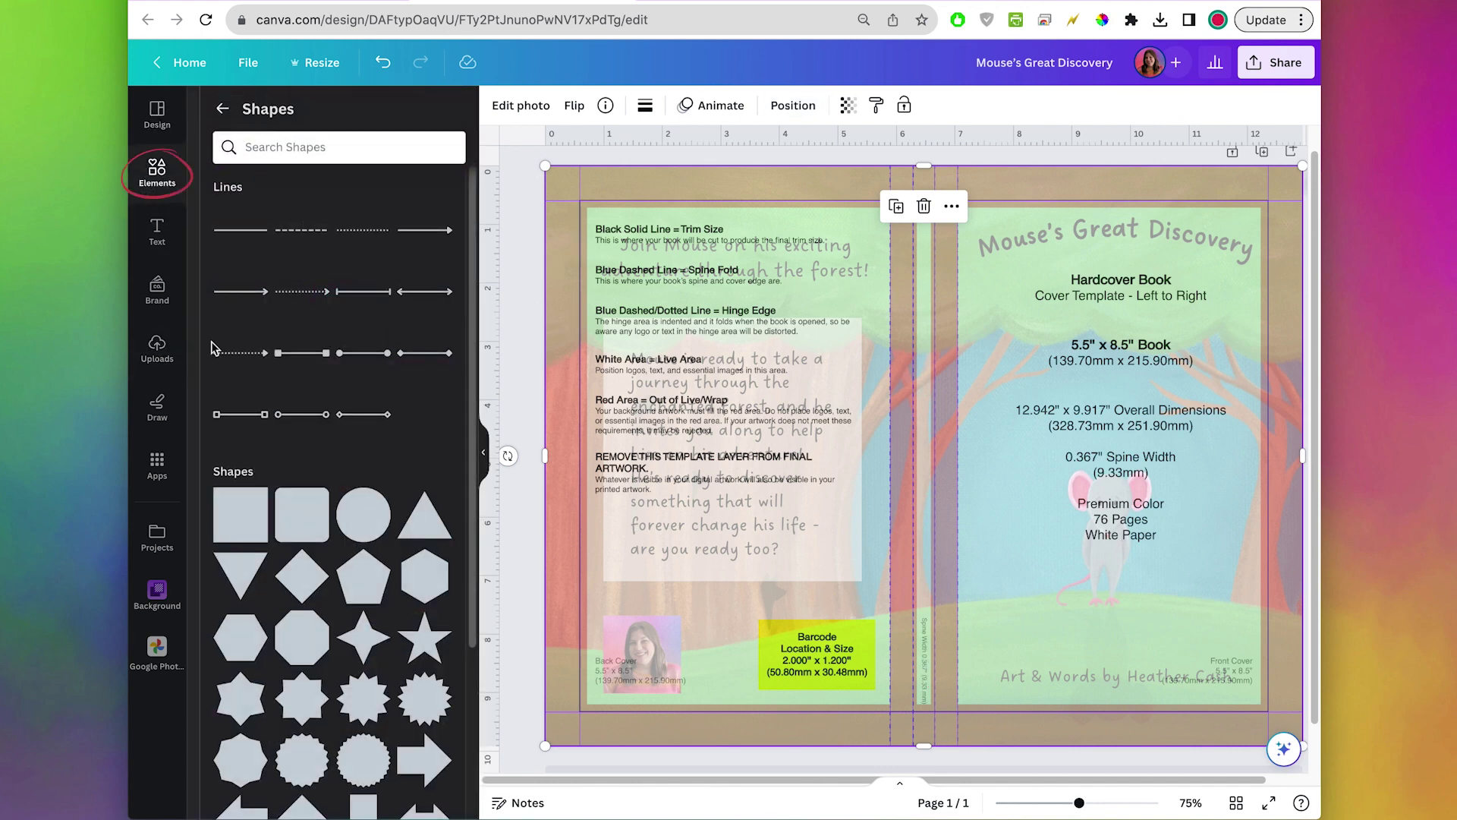
{"action": "left_click", "coordinate": [239, 515]}
{"action": "left_click_drag", "start_coordinate": [1018, 363], "coordinate": [877, 618]}
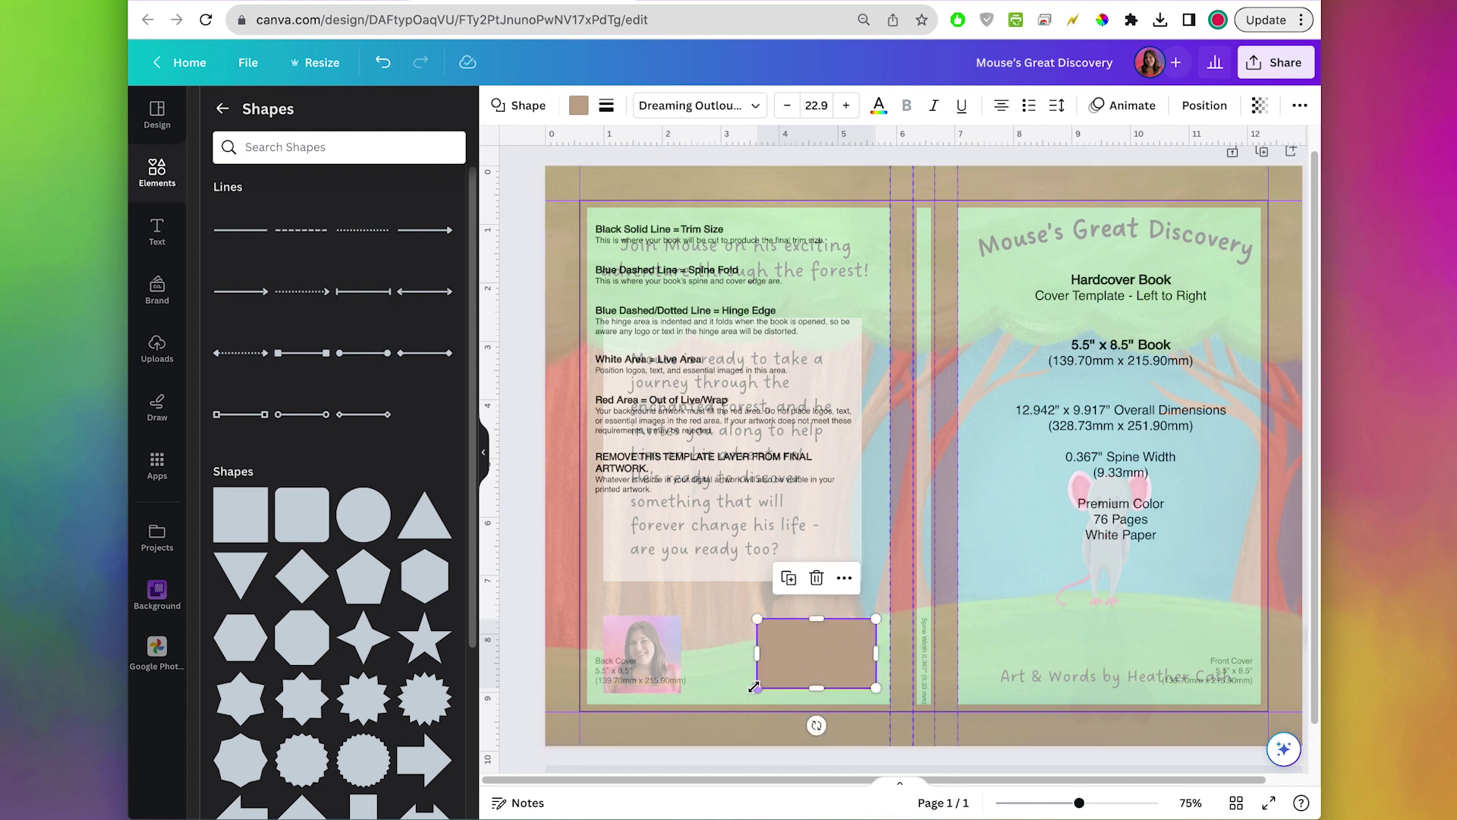
{"action": "mouse_move", "coordinate": [754, 687]}
{"action": "left_mouse_down"}
{"action": "mouse_move", "coordinate": [779, 691]}
{"action": "mouse_move", "coordinate": [759, 688]}
{"action": "left_mouse_up"}
Fill the barcode rectangle with white and move the template layer back behind the artwork
{"action": "left_click", "coordinate": [578, 105]}
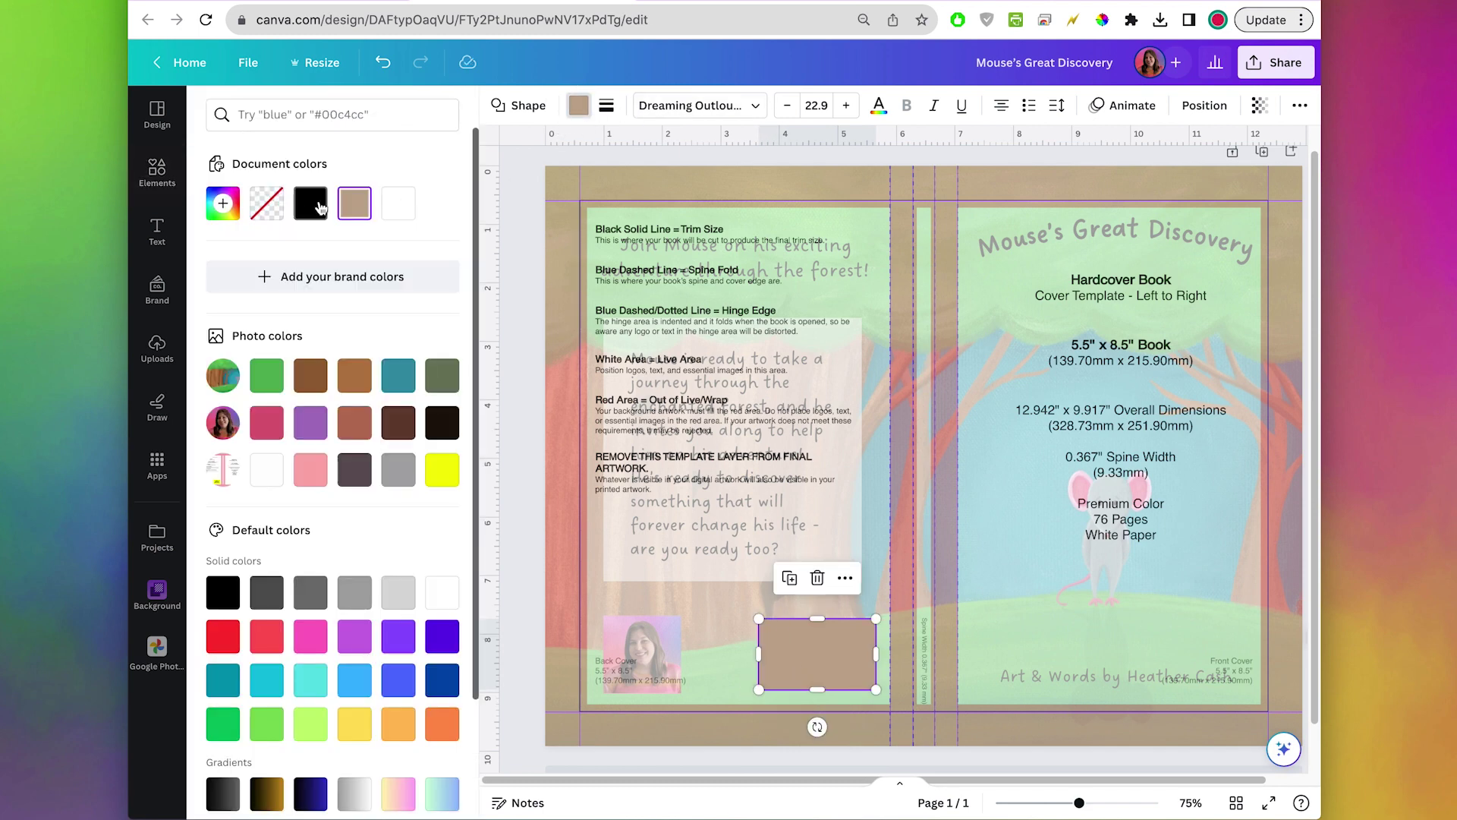
{"action": "left_click", "coordinate": [399, 204]}
{"action": "left_click", "coordinate": [1198, 110]}
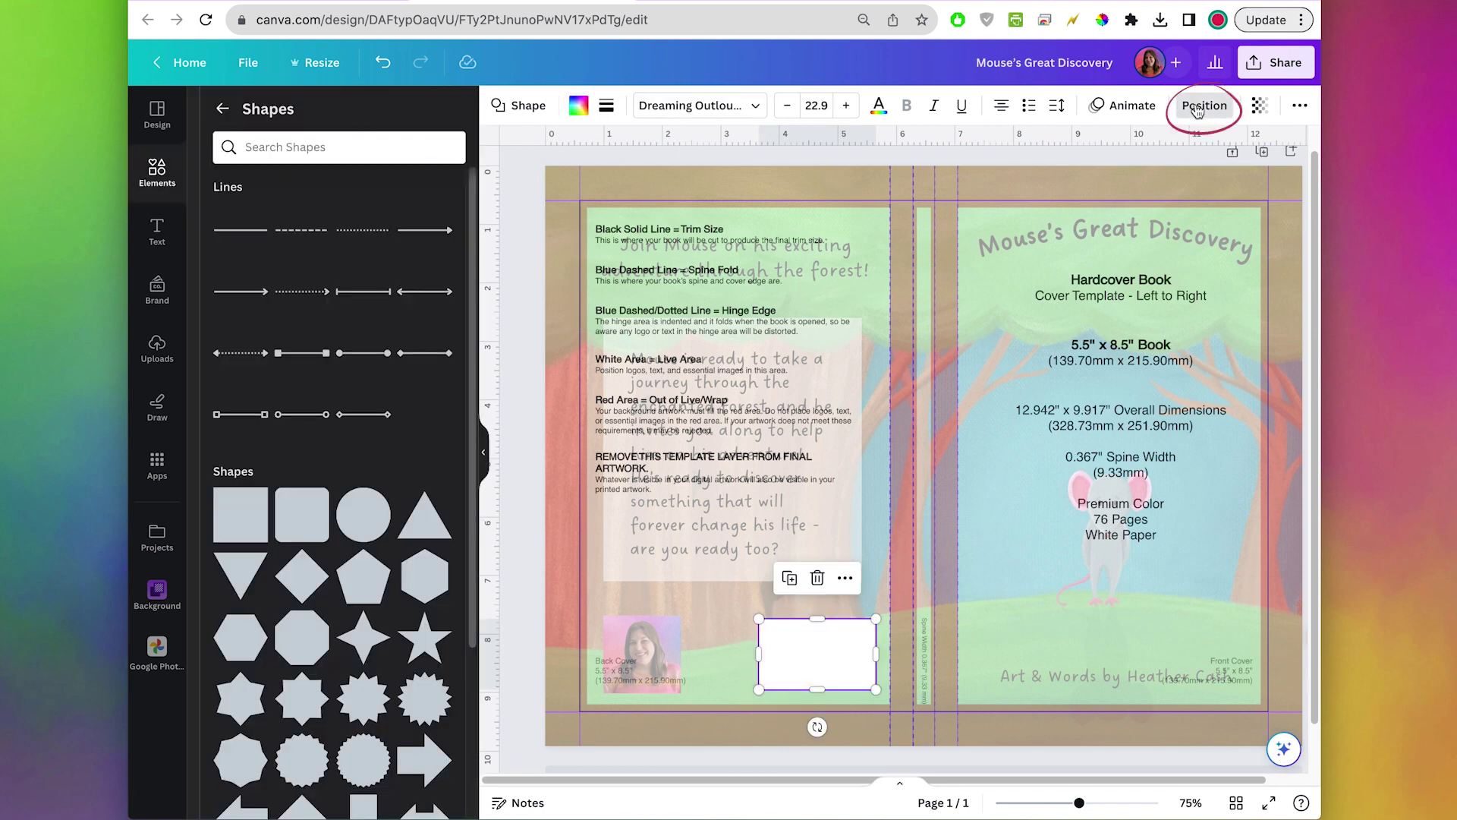
{"action": "left_click_drag", "start_coordinate": [345, 258], "coordinate": [341, 628]}
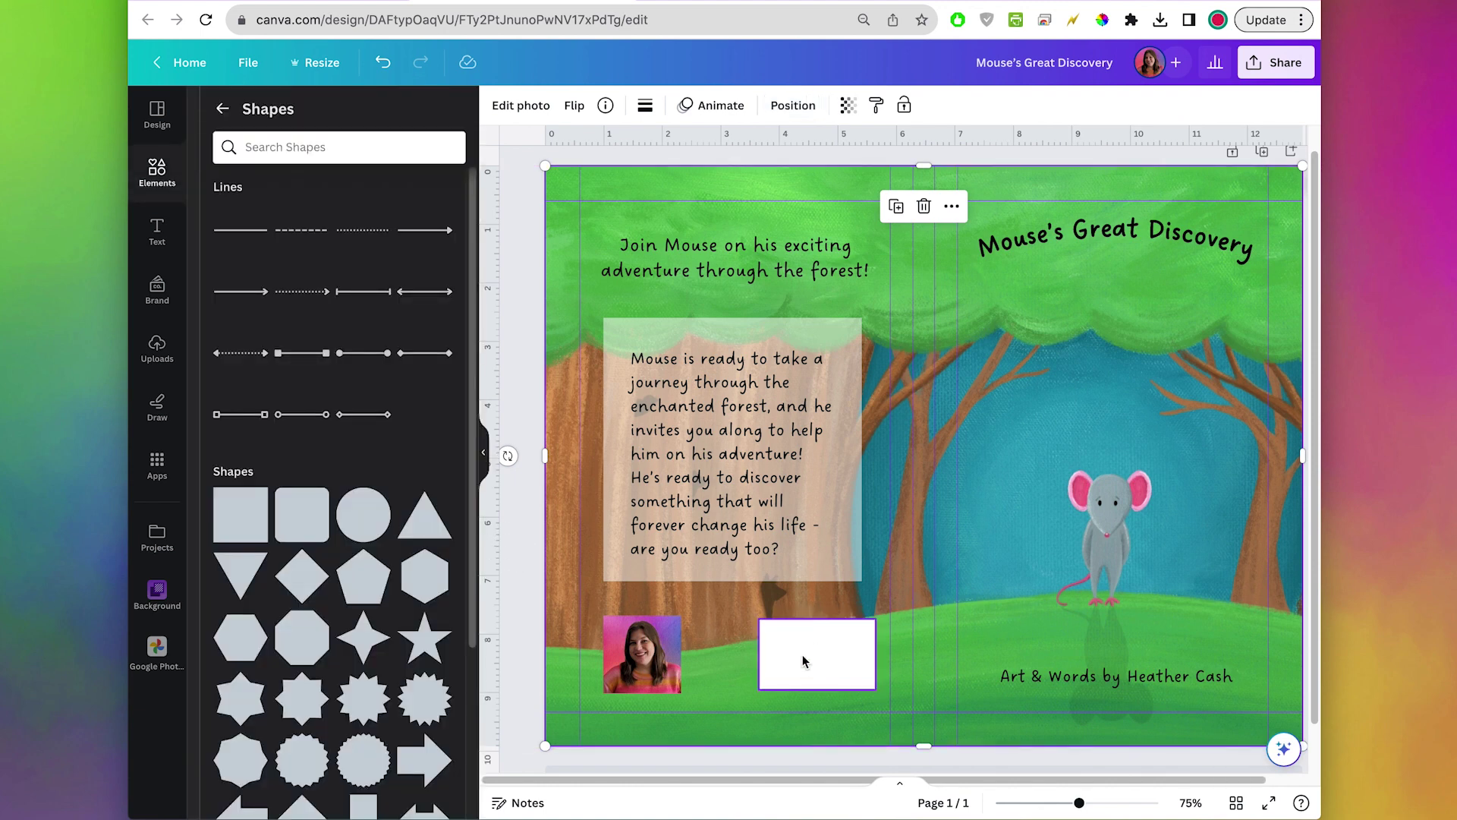
Shrink the author portrait to about 1 inch and shift it slightly left and up below the blurb square
{"action": "left_click", "coordinate": [652, 664]}
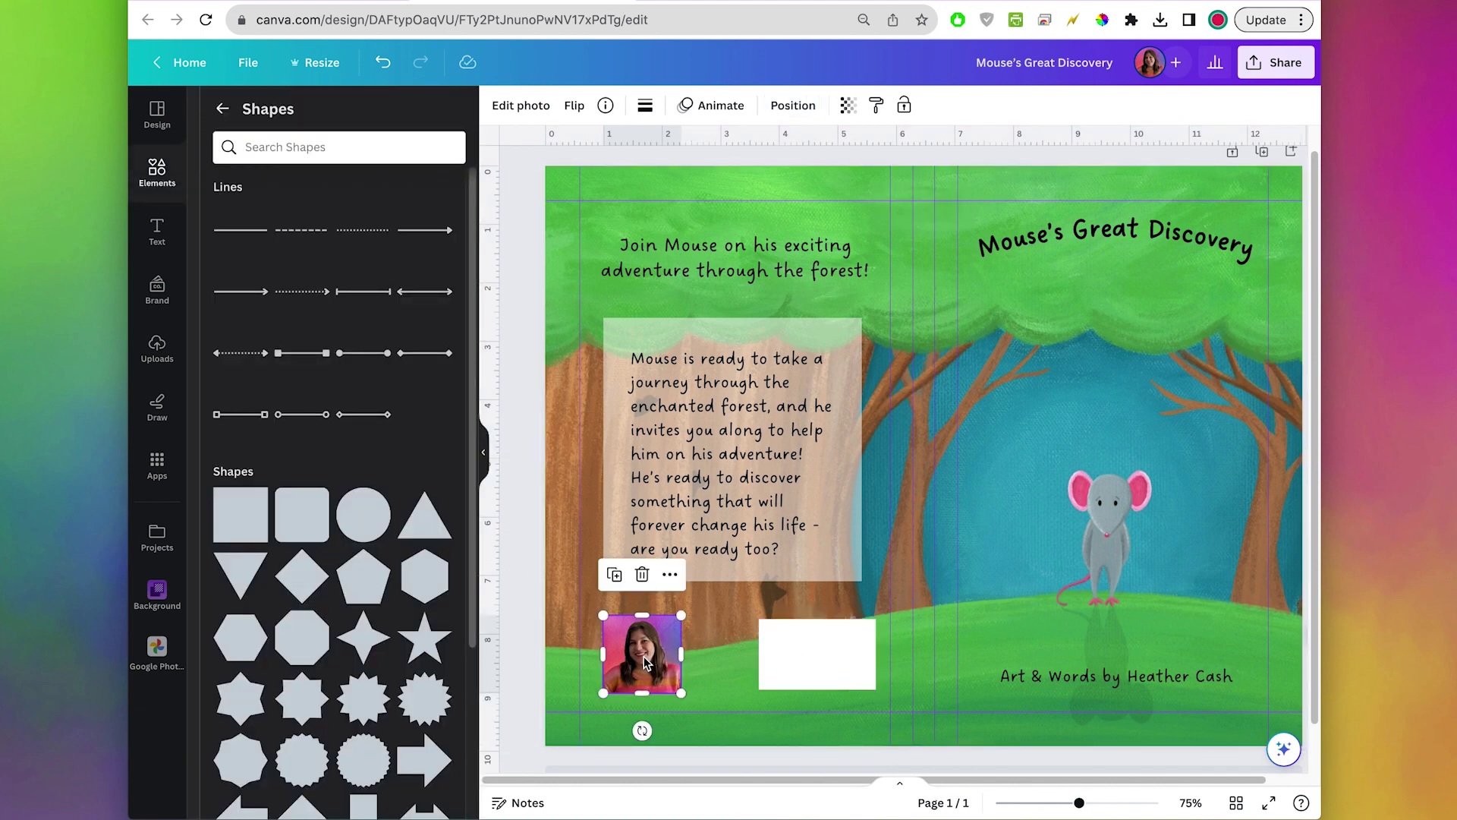
{"action": "left_click_drag", "start_coordinate": [641, 664], "coordinate": [629, 664]}
{"action": "left_click_drag", "start_coordinate": [668, 615], "coordinate": [626, 654]}
Add a square shape and resize it into a rectangle about 2.4 by 1.4 inches over the author portrait, beside the barcode area
{"action": "left_click", "coordinate": [240, 520]}
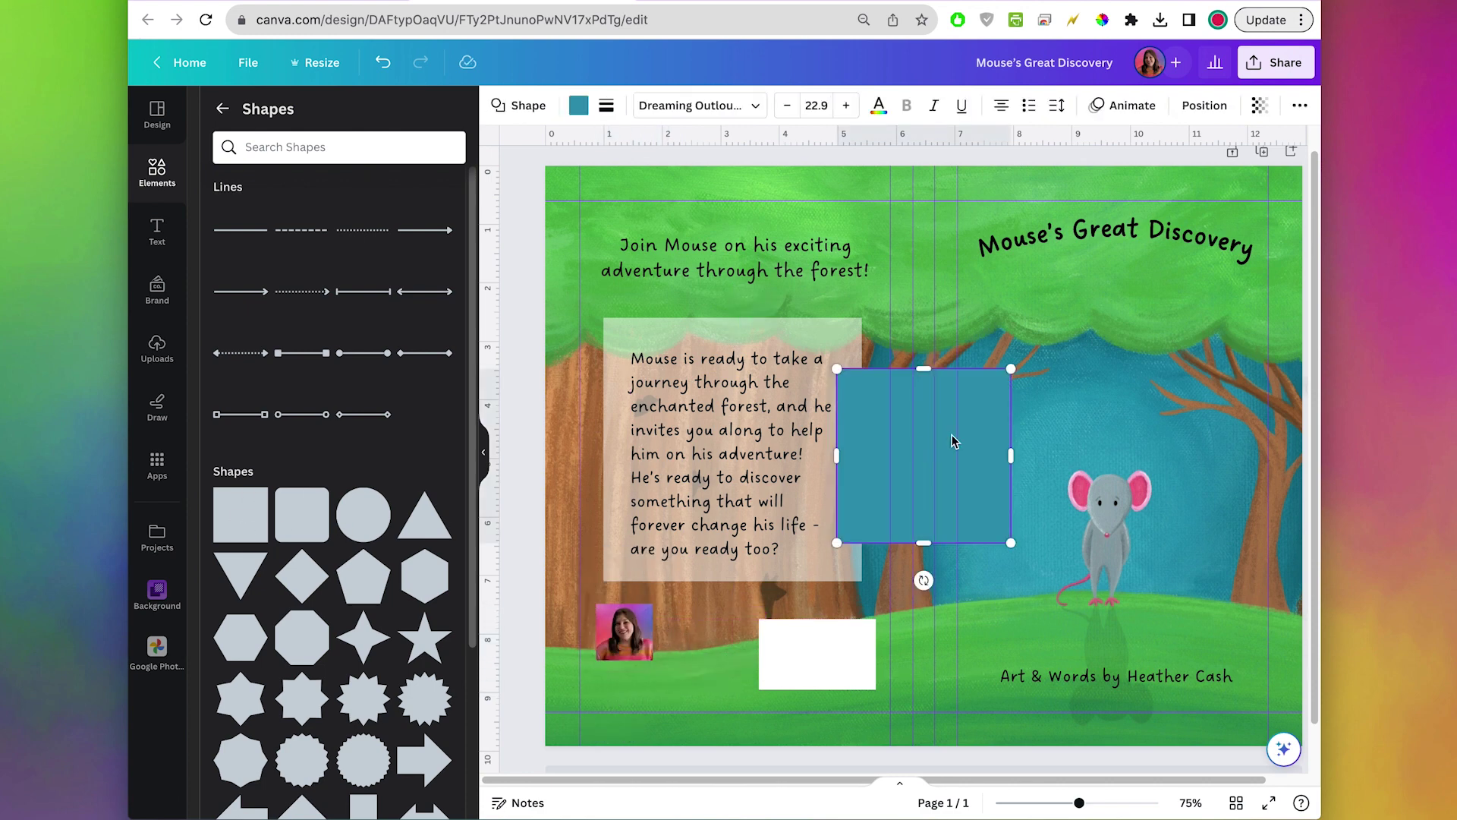
{"action": "left_click_drag", "start_coordinate": [1011, 367], "coordinate": [969, 465]}
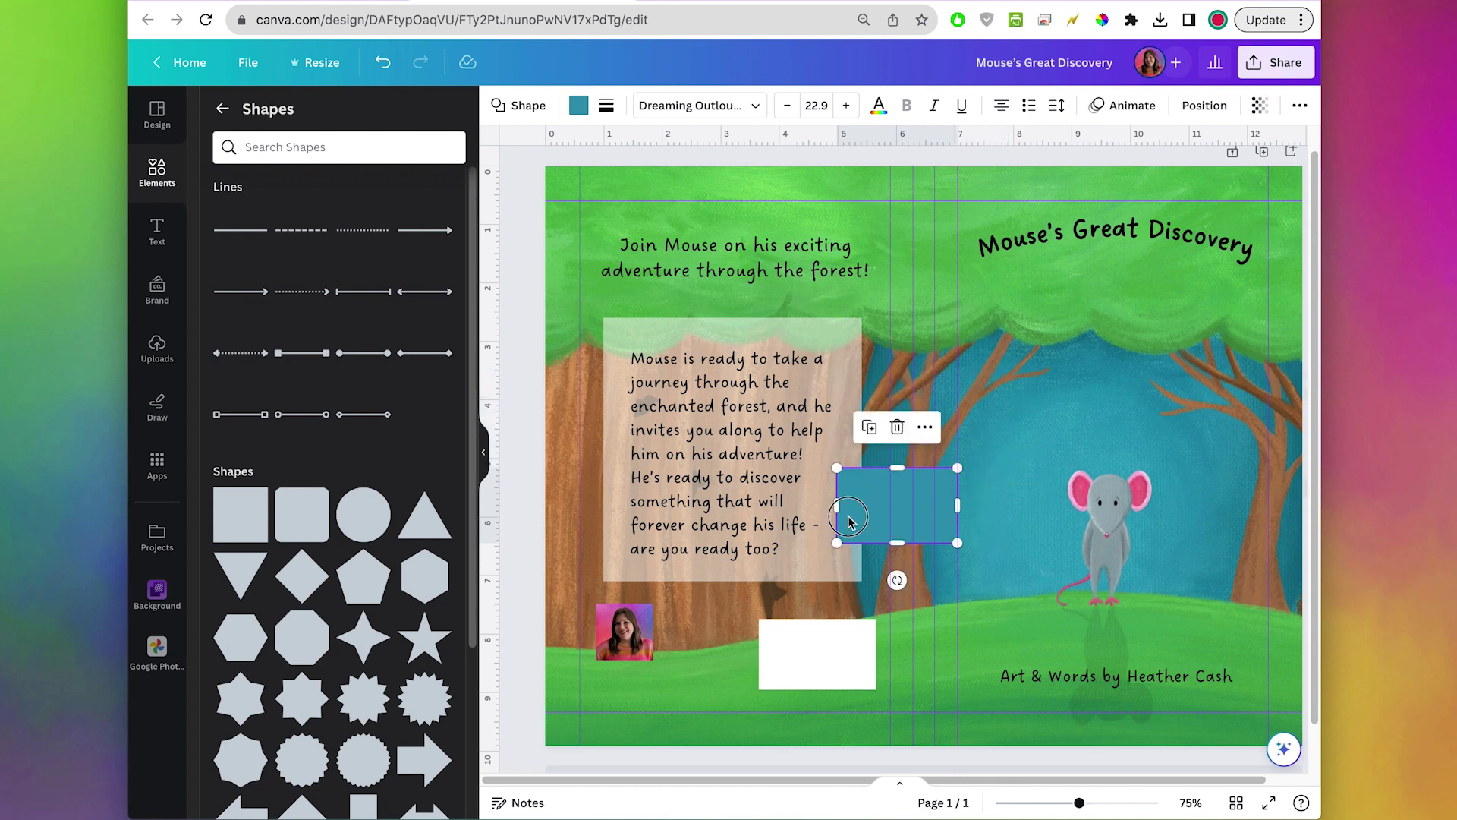
{"action": "left_click_drag", "start_coordinate": [862, 505], "coordinate": [605, 611]}
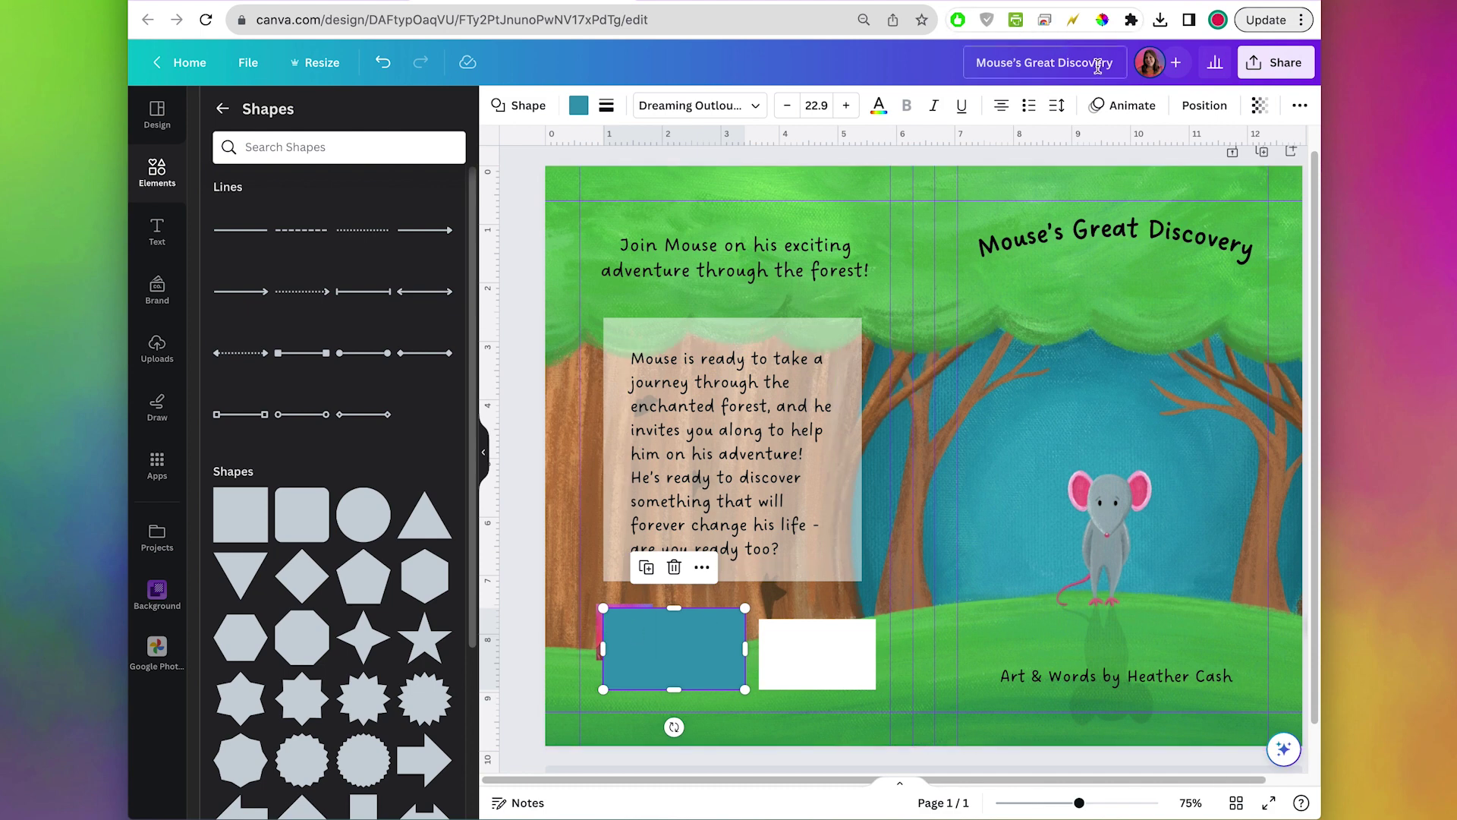
Move the new rectangle's layer behind the author portrait and fill it with white
{"action": "left_click", "coordinate": [1203, 106]}
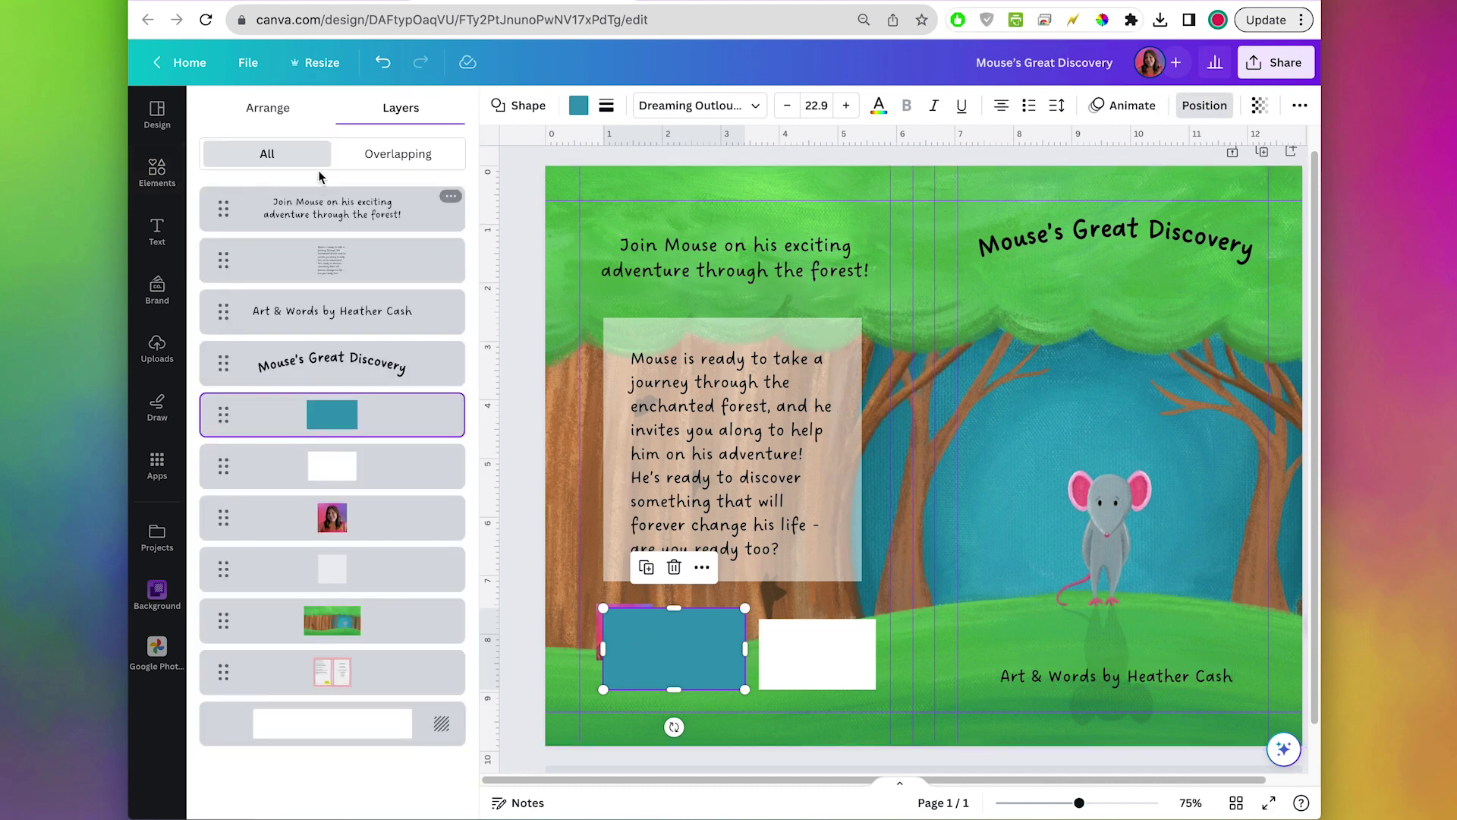
{"action": "left_click_drag", "start_coordinate": [364, 410], "coordinate": [358, 540]}
{"action": "left_click", "coordinate": [578, 105]}
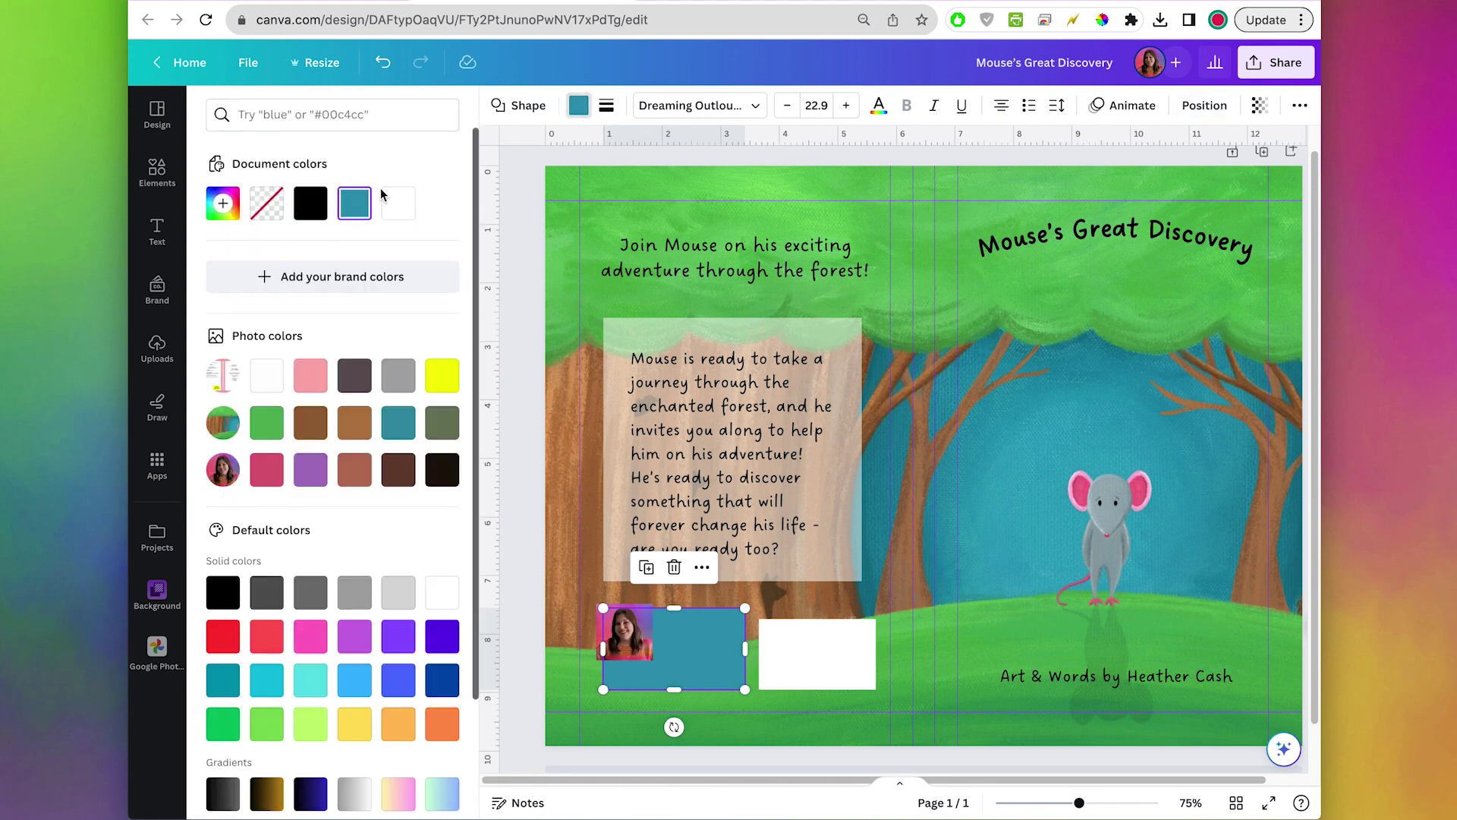
{"action": "left_click", "coordinate": [399, 203]}
{"action": "left_click", "coordinate": [527, 620]}
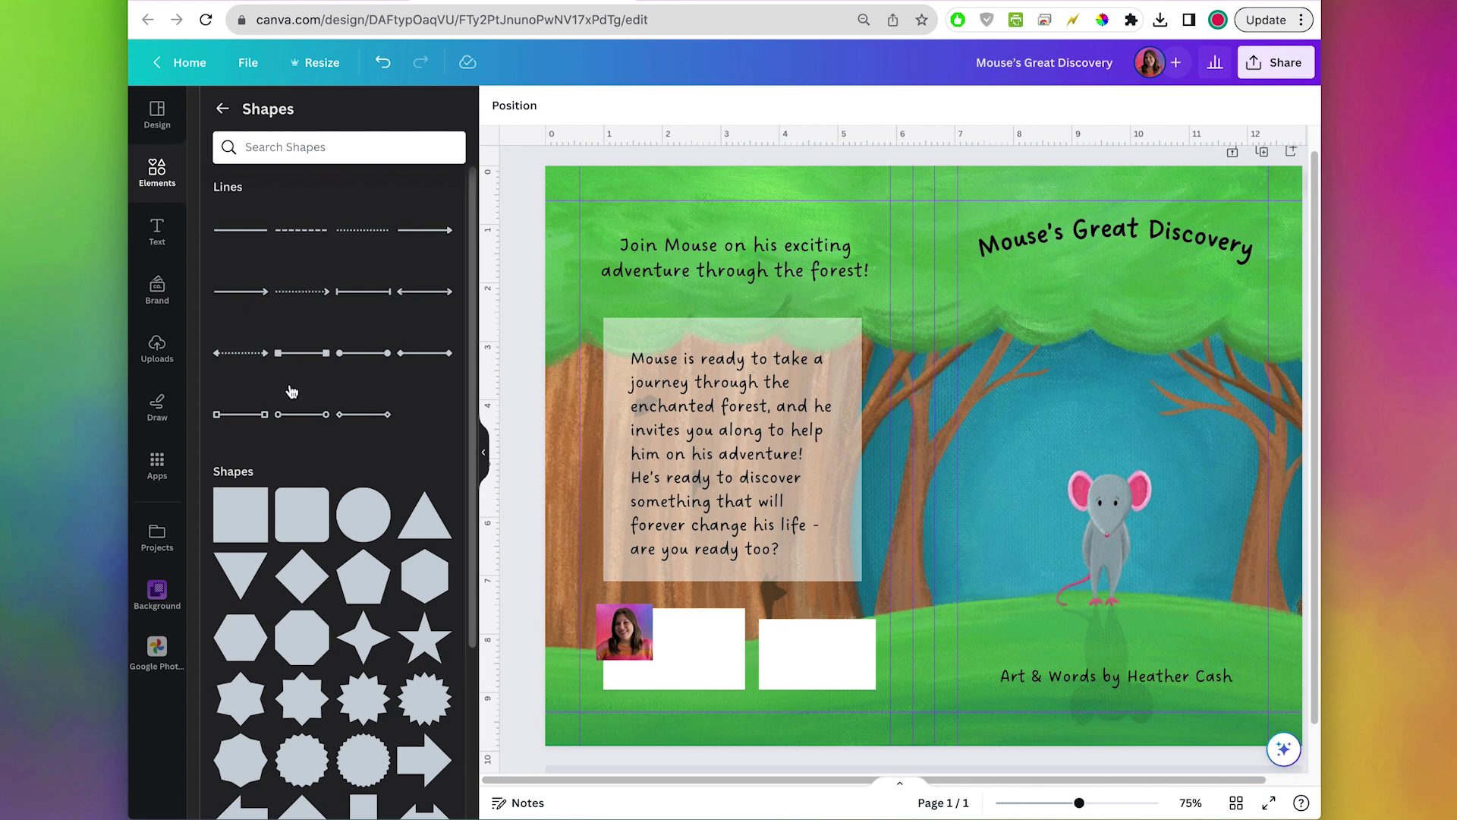
Search the elements for "frame" and fit the taped Polaroid frame graphic, about 1.3 inches wide, around the author portrait
{"action": "left_click", "coordinate": [223, 108]}
{"action": "left_click", "coordinate": [314, 115]}
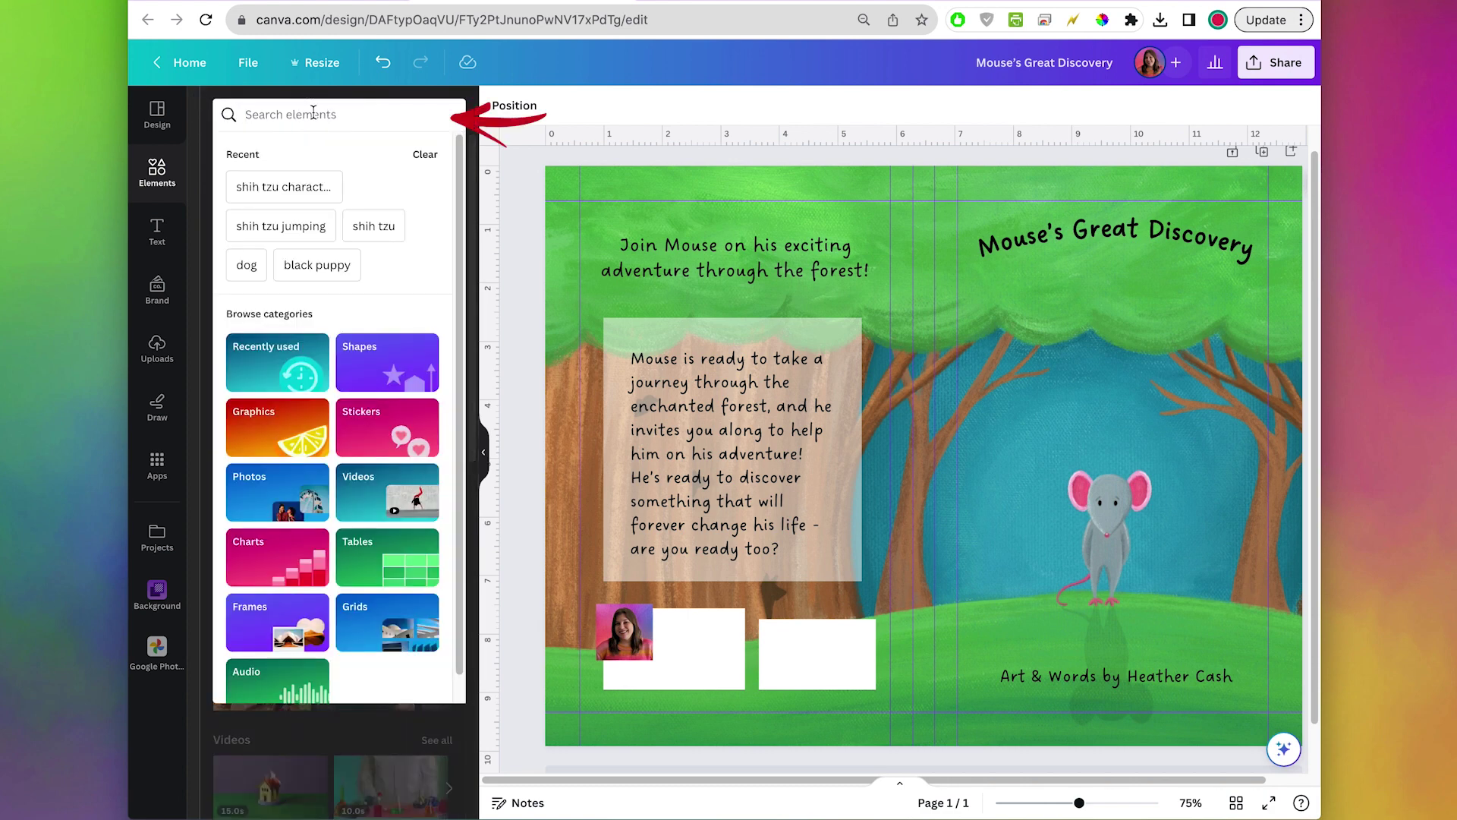
{"action": "type", "text": "frame"}
{"action": "key", "text": "Return"}
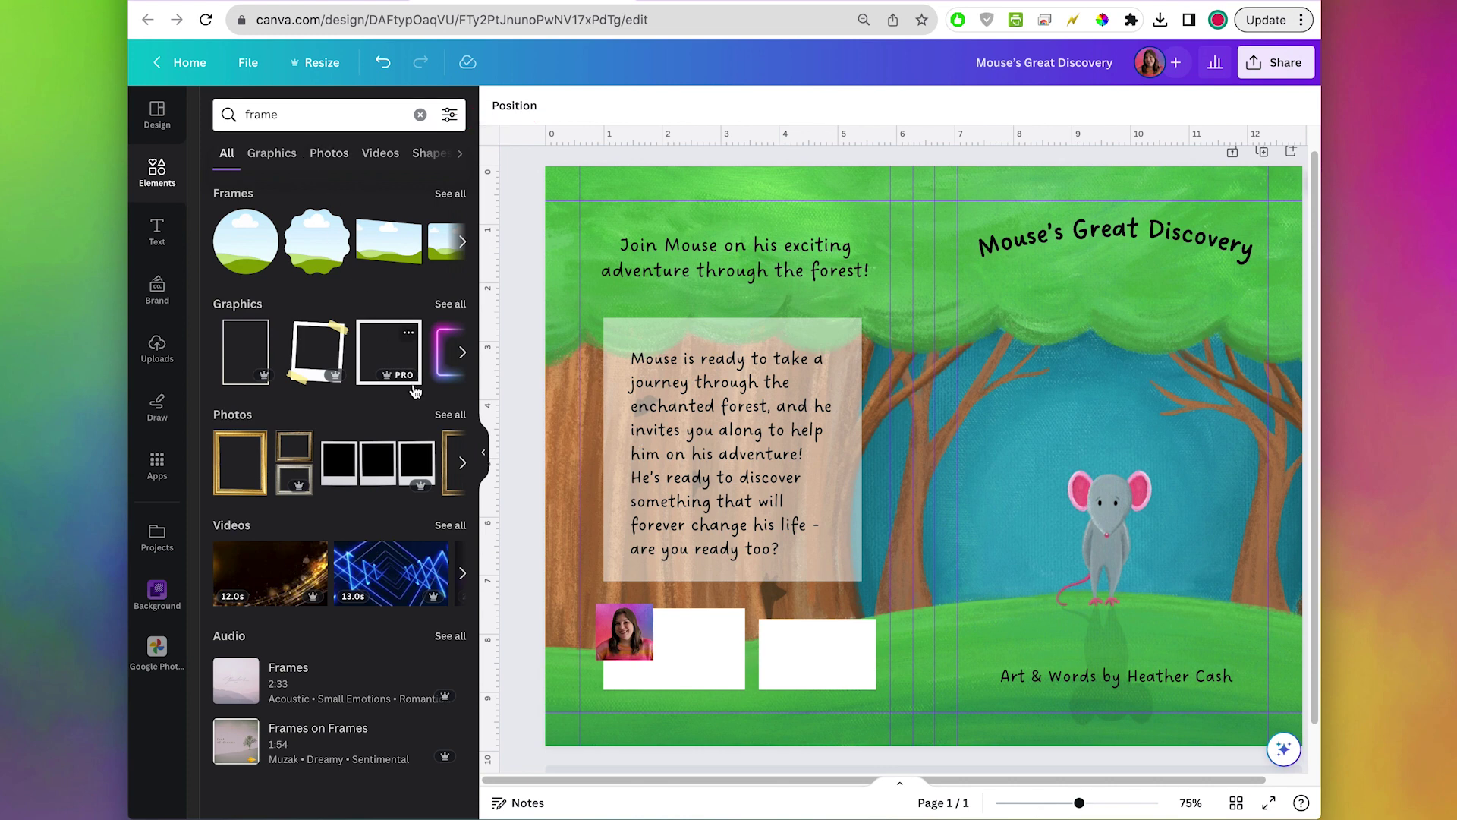
{"action": "left_click", "coordinate": [315, 347]}
{"action": "left_click_drag", "start_coordinate": [1013, 334], "coordinate": [922, 472]}
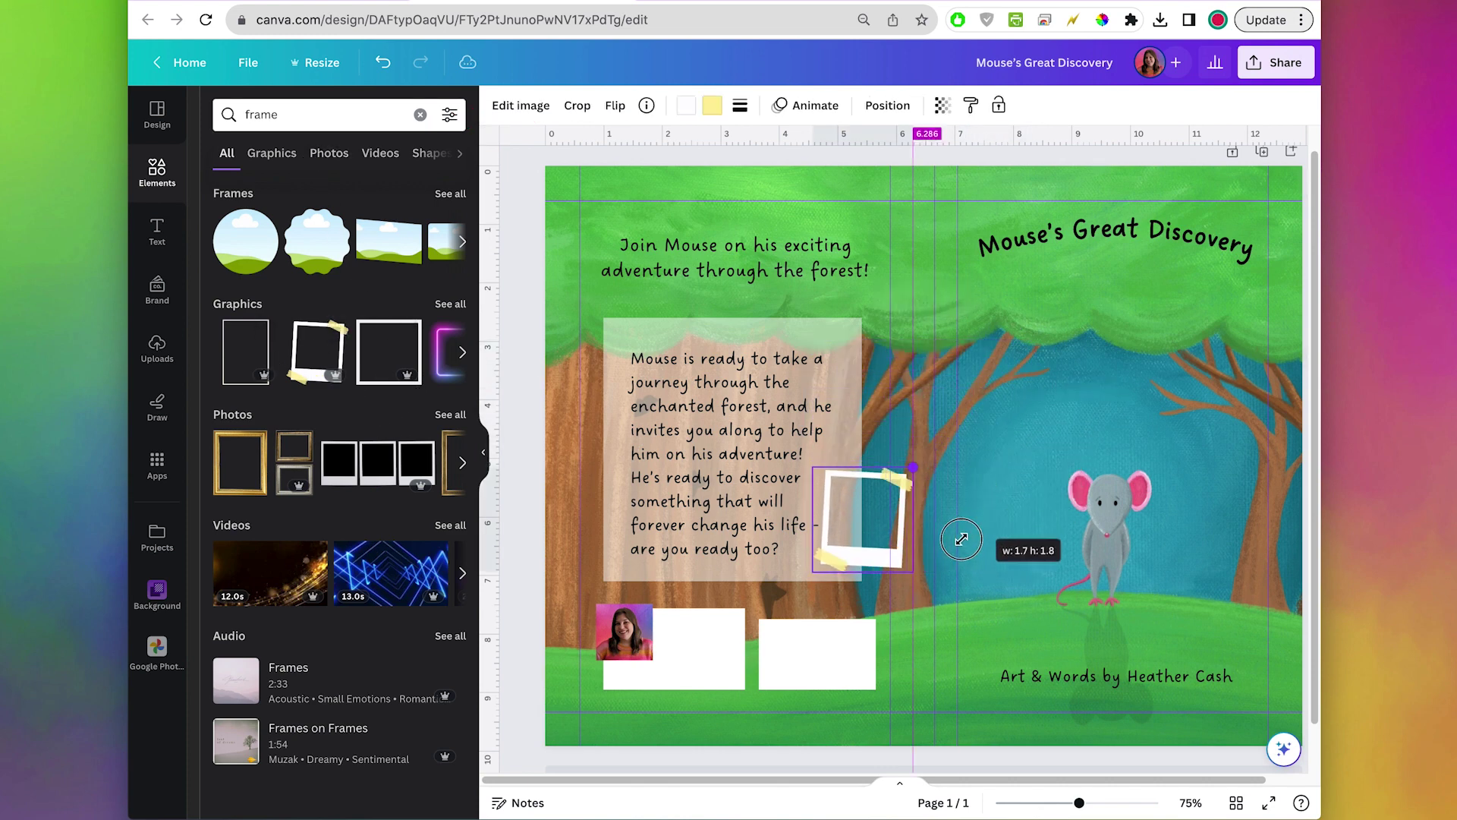
{"action": "left_click_drag", "start_coordinate": [824, 551], "coordinate": [600, 667]}
Lower the transparency of the white rectangle behind the portrait to 64
{"action": "scroll", "coordinate": [618, 660], "scroll_direction": "up", "scroll_amount": 5}
{"action": "left_click", "coordinate": [710, 631]}
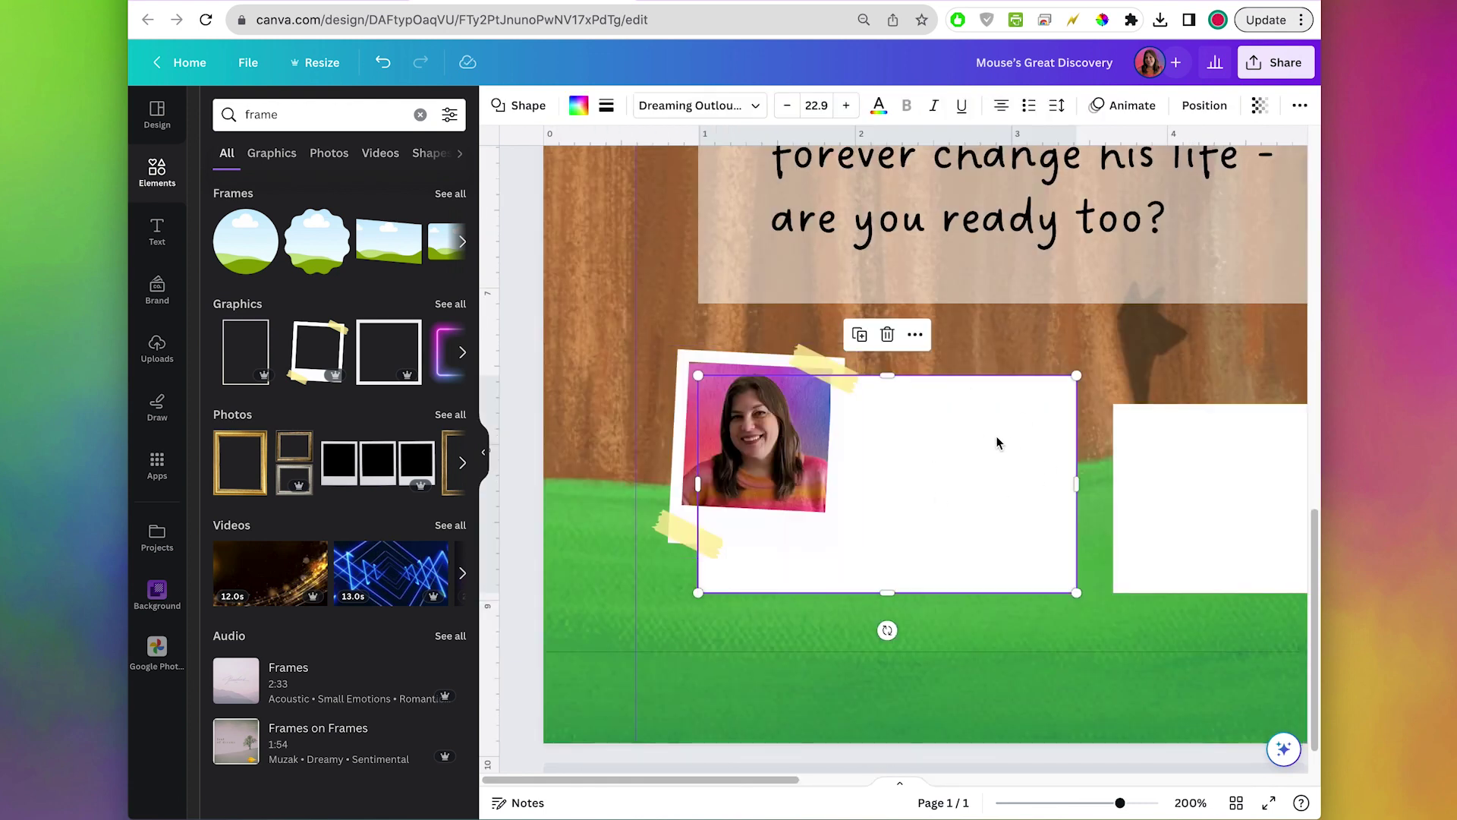
{"action": "left_click", "coordinate": [1260, 124]}
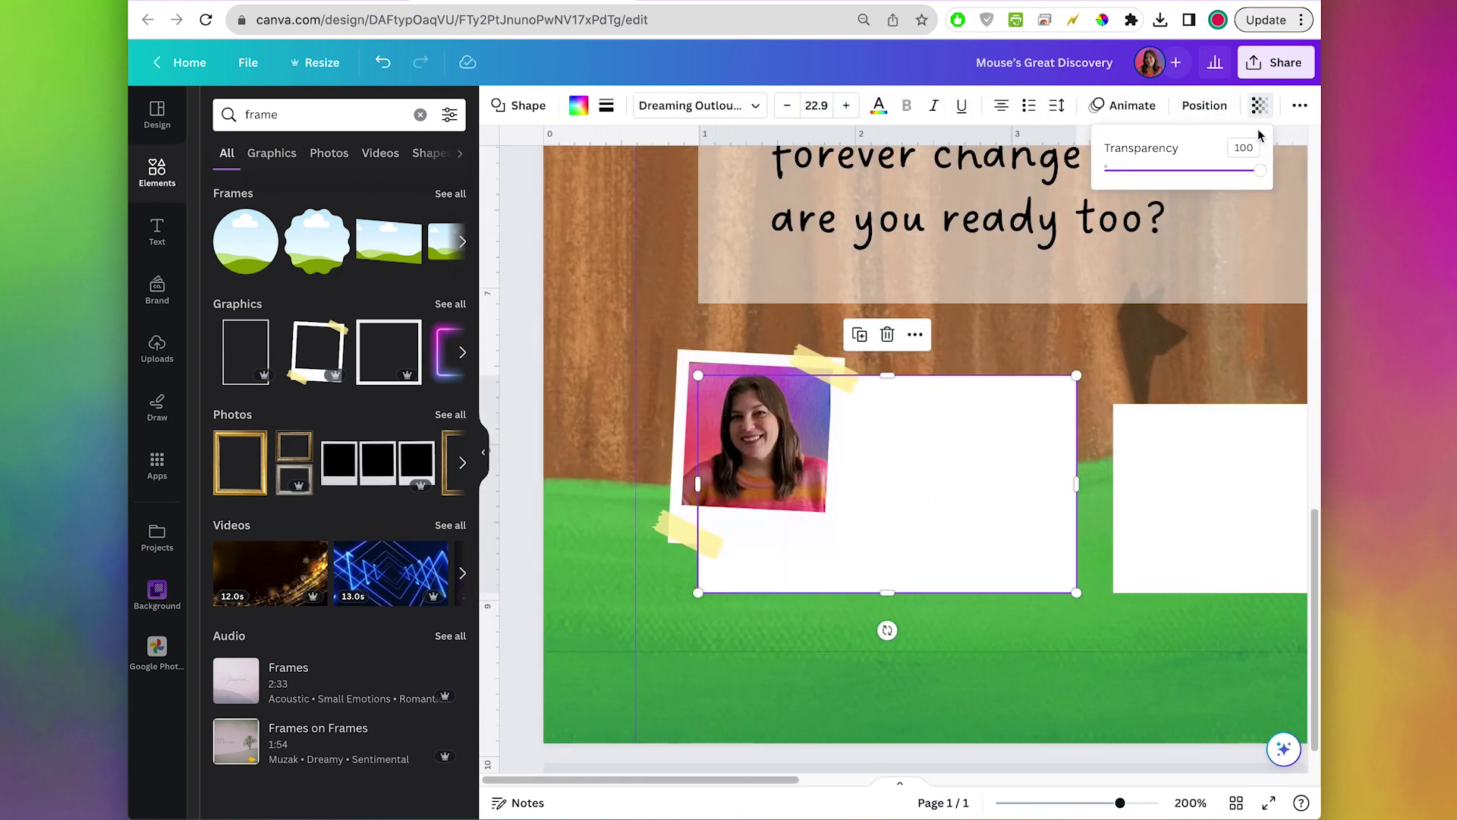
{"action": "left_click_drag", "start_coordinate": [1258, 170], "coordinate": [1204, 182]}
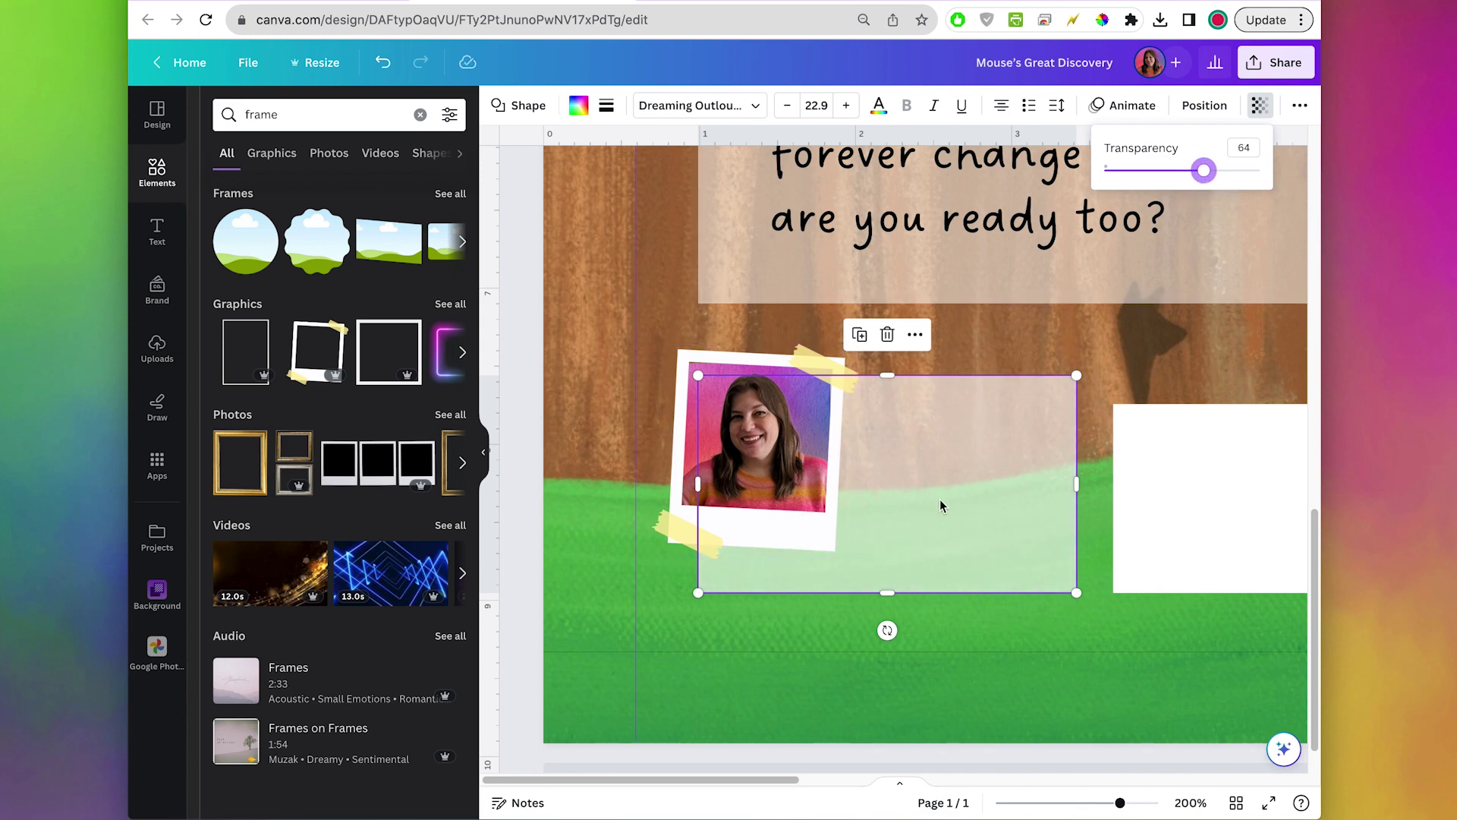
{"action": "left_click", "coordinate": [524, 538]}
Add a body text box near the author portrait and set its font to Dreaming Outloud
{"action": "scroll", "coordinate": [525, 540], "scroll_direction": "down", "scroll_amount": 5}
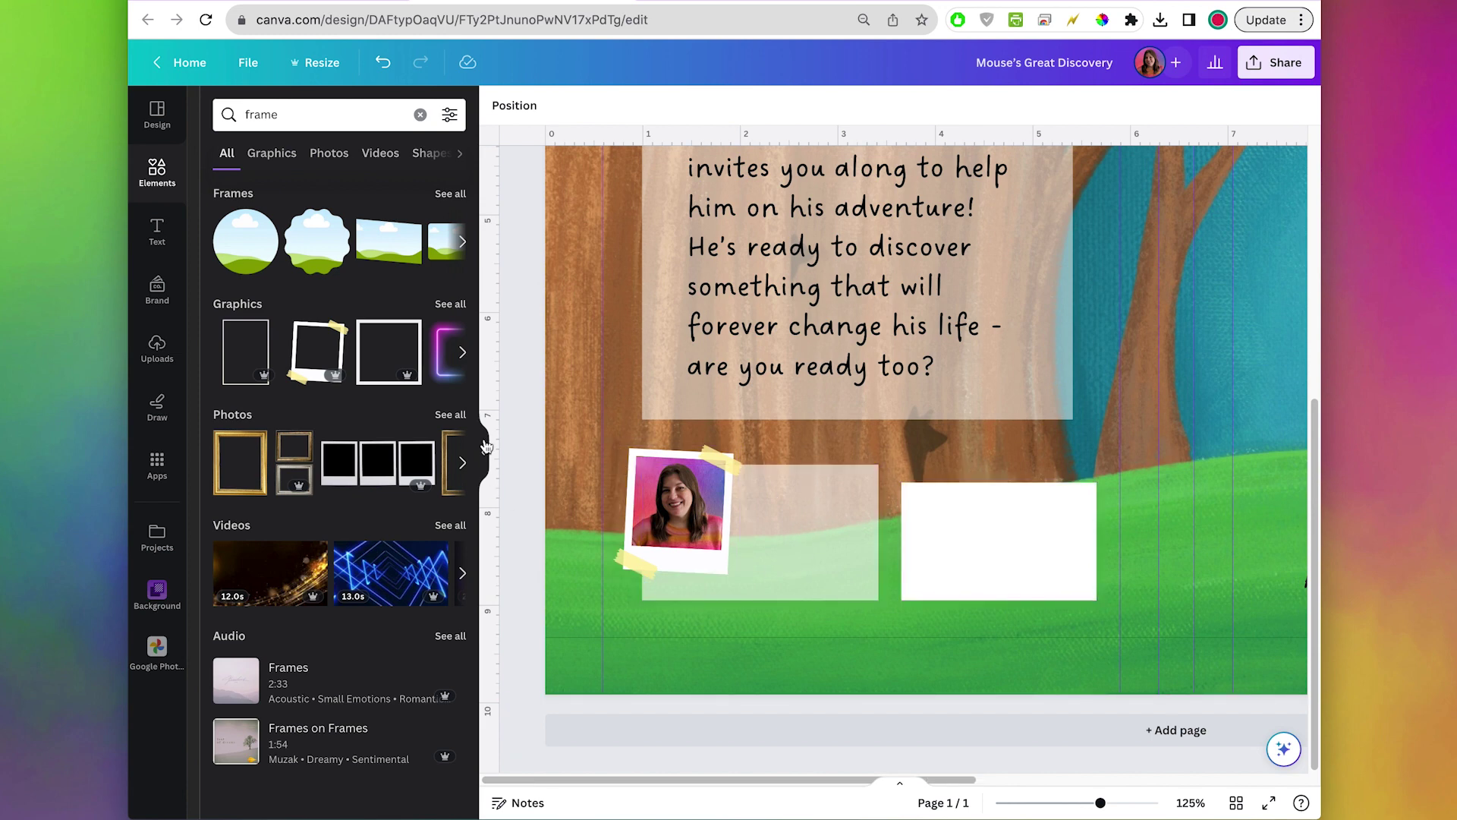
{"action": "left_click", "coordinate": [156, 235]}
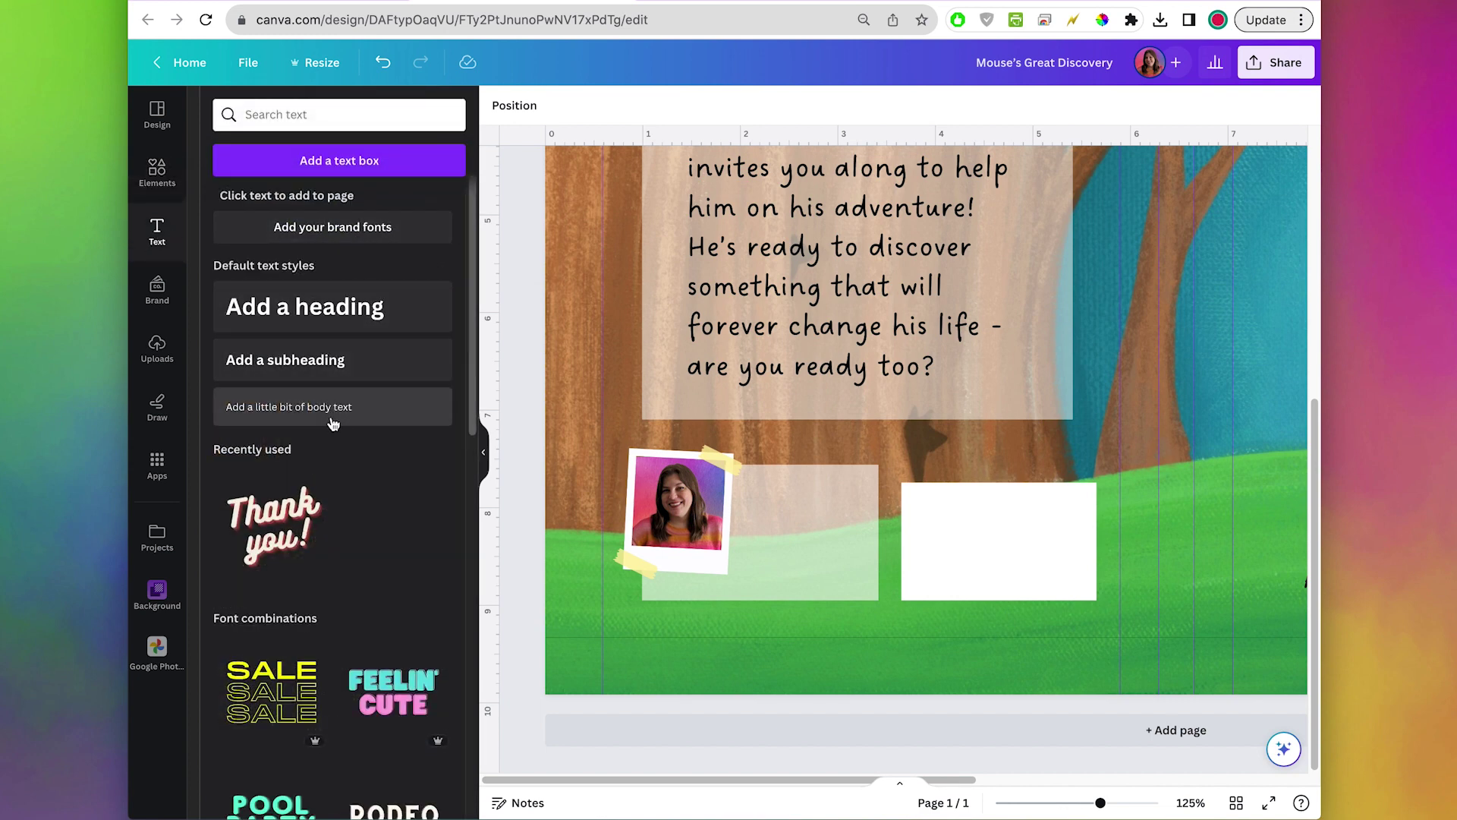
{"action": "left_click", "coordinate": [404, 407]}
{"action": "left_click_drag", "start_coordinate": [1166, 409], "coordinate": [901, 458]}
{"action": "left_click", "coordinate": [909, 105]}
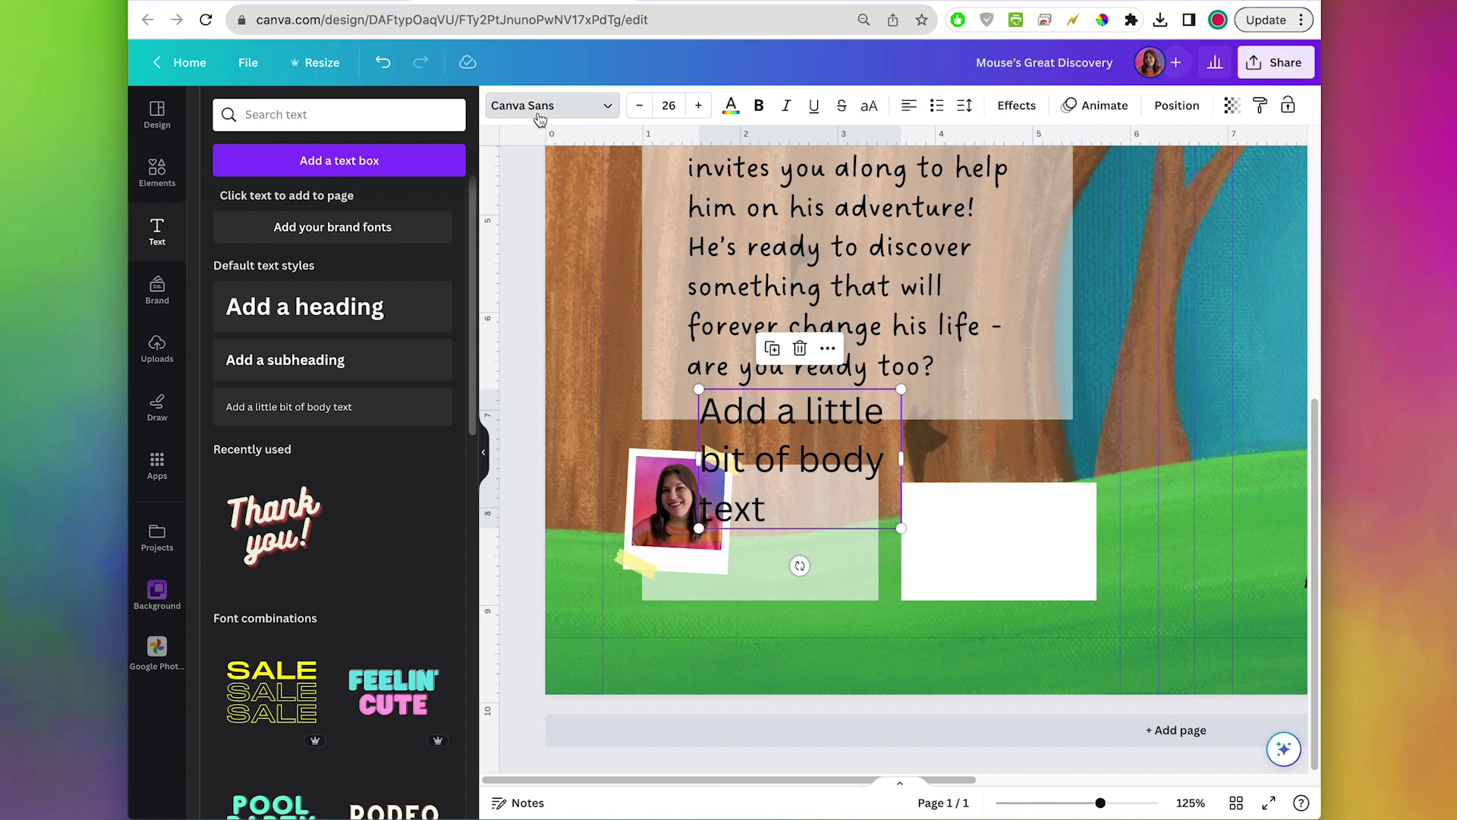
{"action": "left_click", "coordinate": [547, 105]}
{"action": "left_click", "coordinate": [296, 279]}
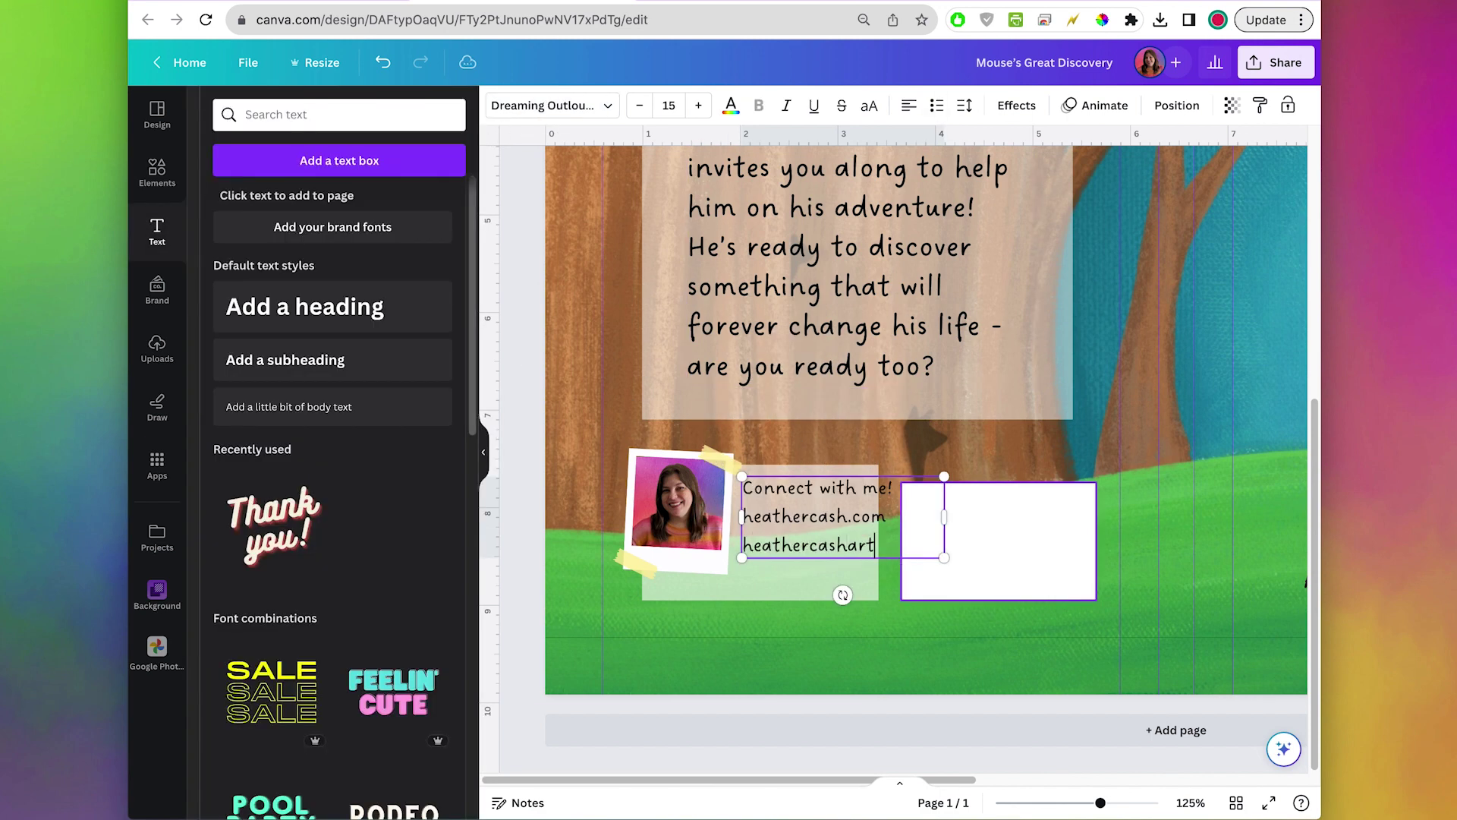
Complete the "Connect with me!" text with the author's website and social handles, shrinking it to size 12.9 to fit the translucent rectangle
{"action": "left_click_drag", "start_coordinate": [944, 581], "coordinate": [875, 546]}
{"action": "key", "text": "Return"}
{"action": "type", "text": "heathercashart"}
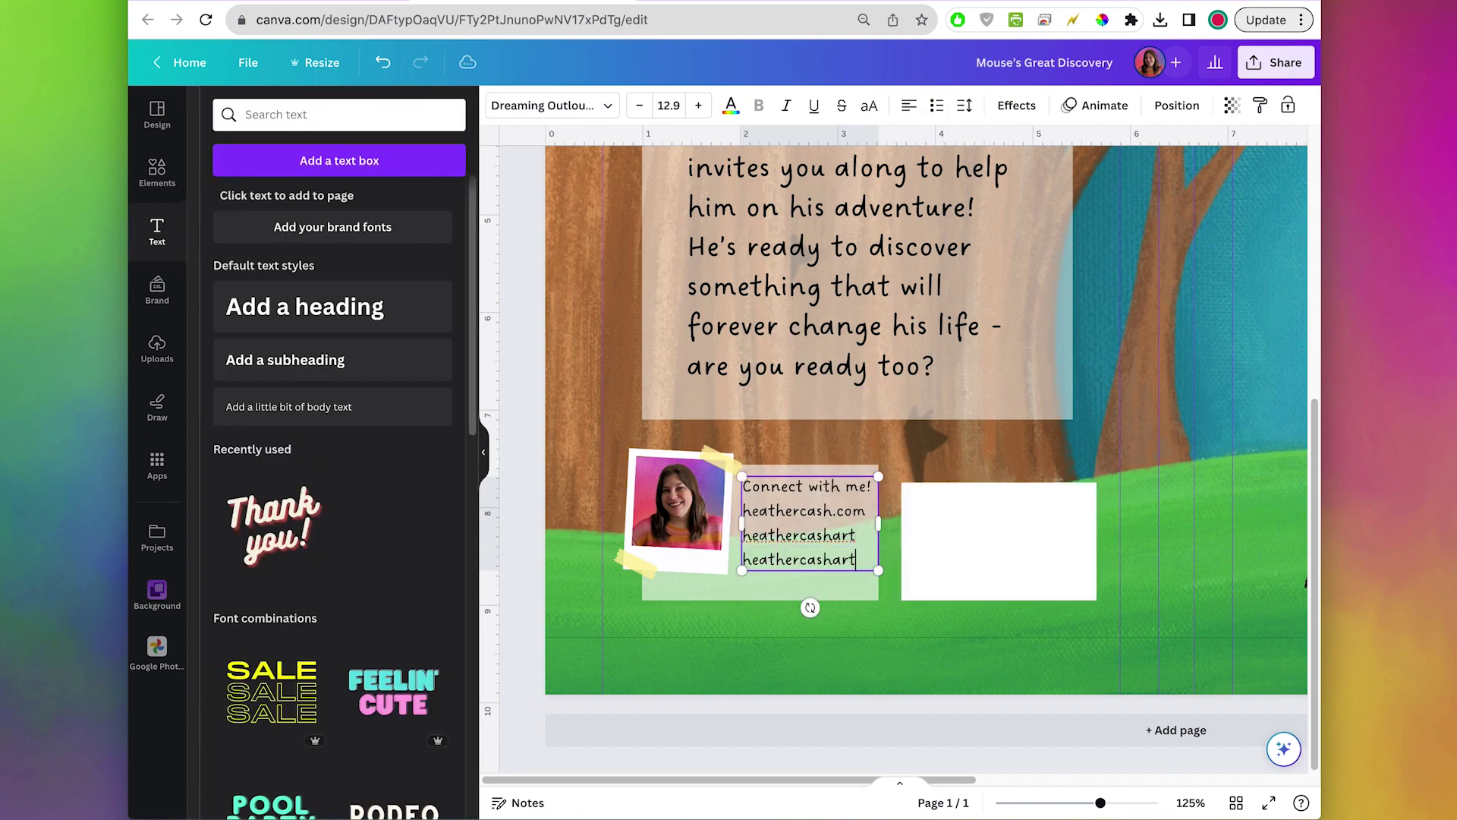
Select the Polaroid frame and author portrait layers together and shift them slightly left
{"action": "left_click", "coordinate": [641, 531]}
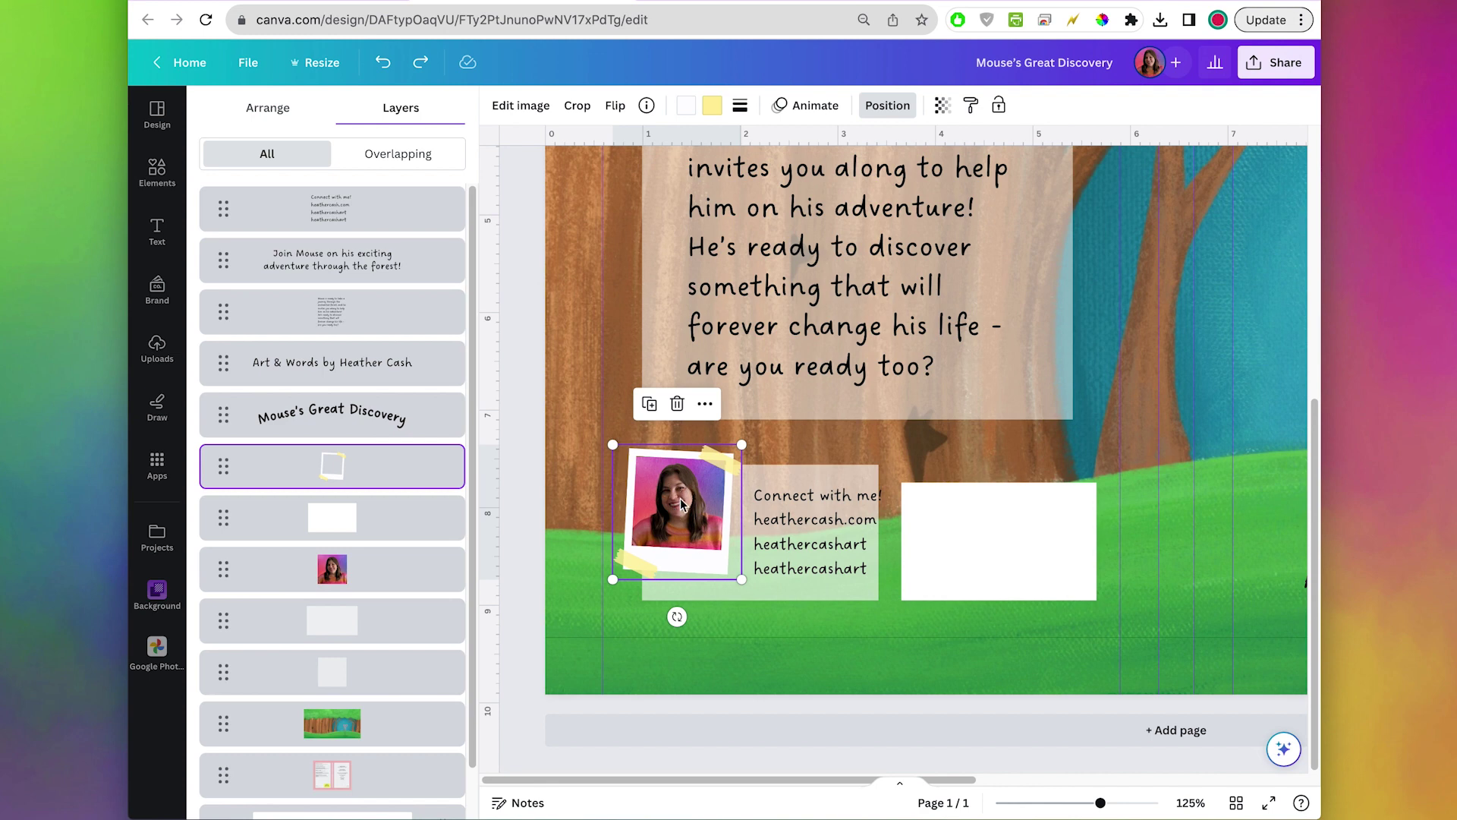
{"action": "left_click", "coordinate": [378, 473]}
{"action": "left_click", "coordinate": [384, 571], "text": "shift"}
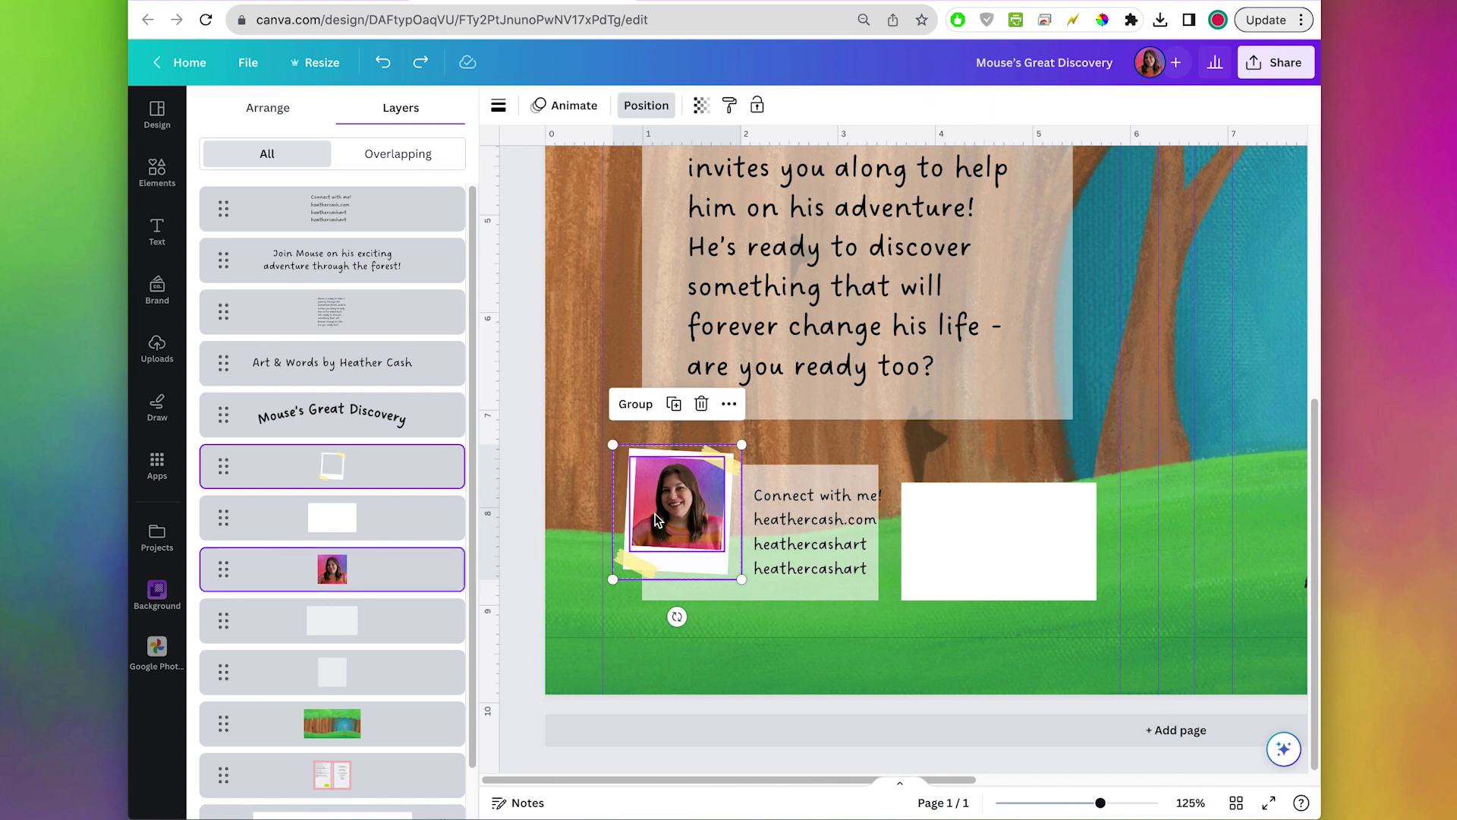
{"action": "left_click_drag", "start_coordinate": [657, 519], "coordinate": [649, 513]}
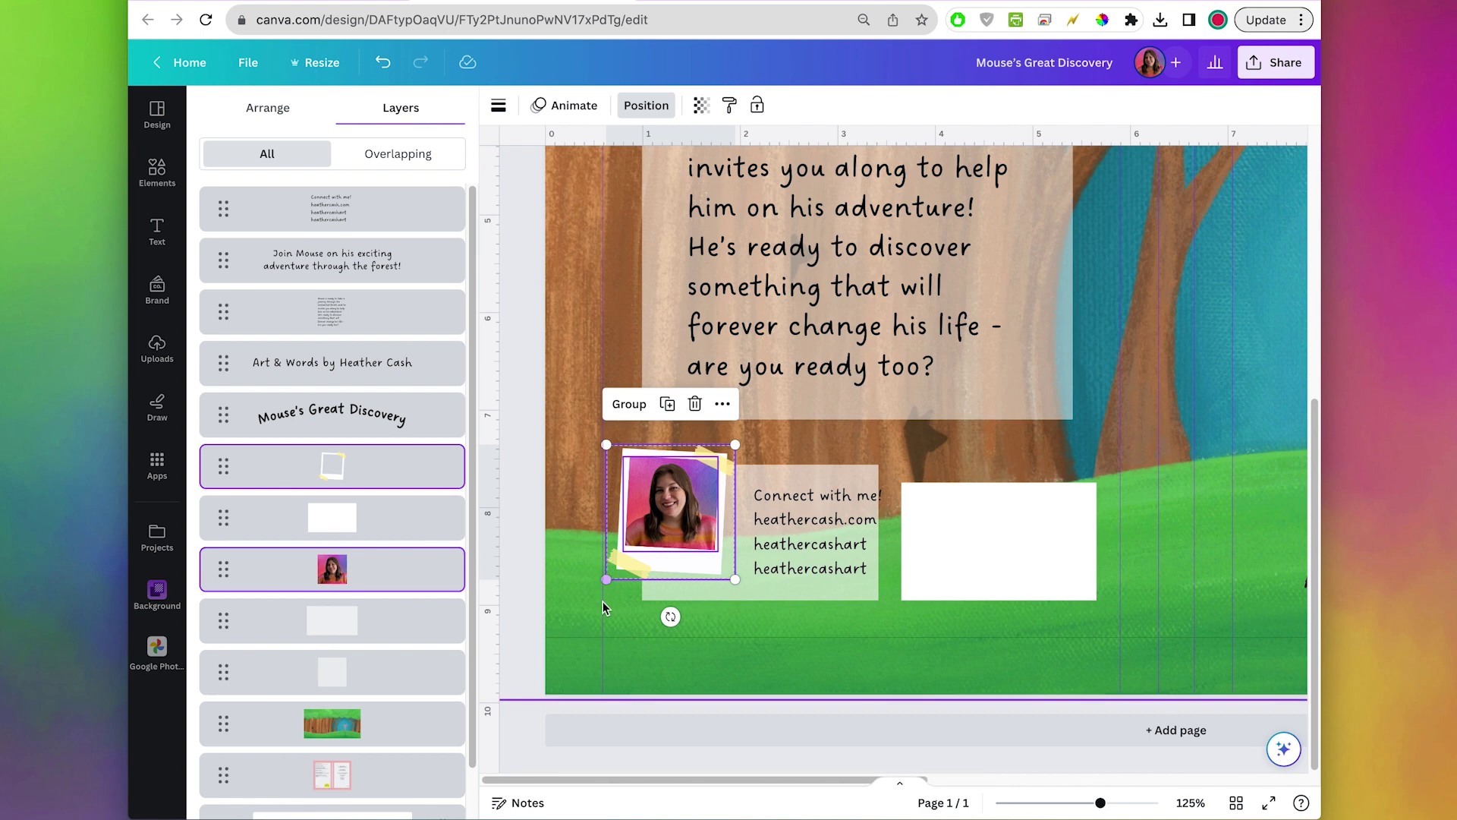
Set the contact text to size 11 with a blank line after "Connect with me!" and indent the website and handle lines
{"action": "left_click", "coordinate": [754, 528]}
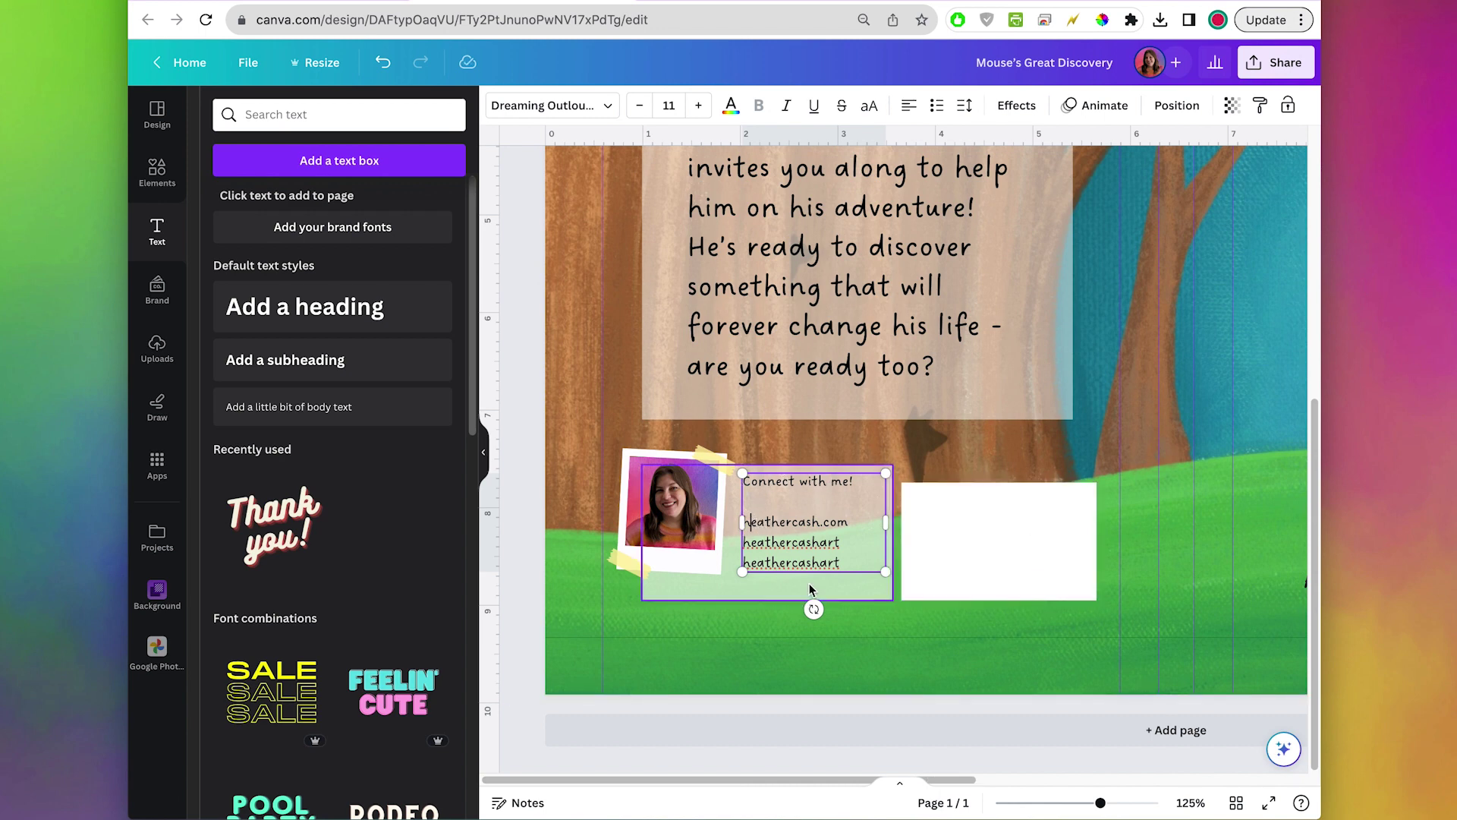
{"action": "left_click", "coordinate": [745, 542]}
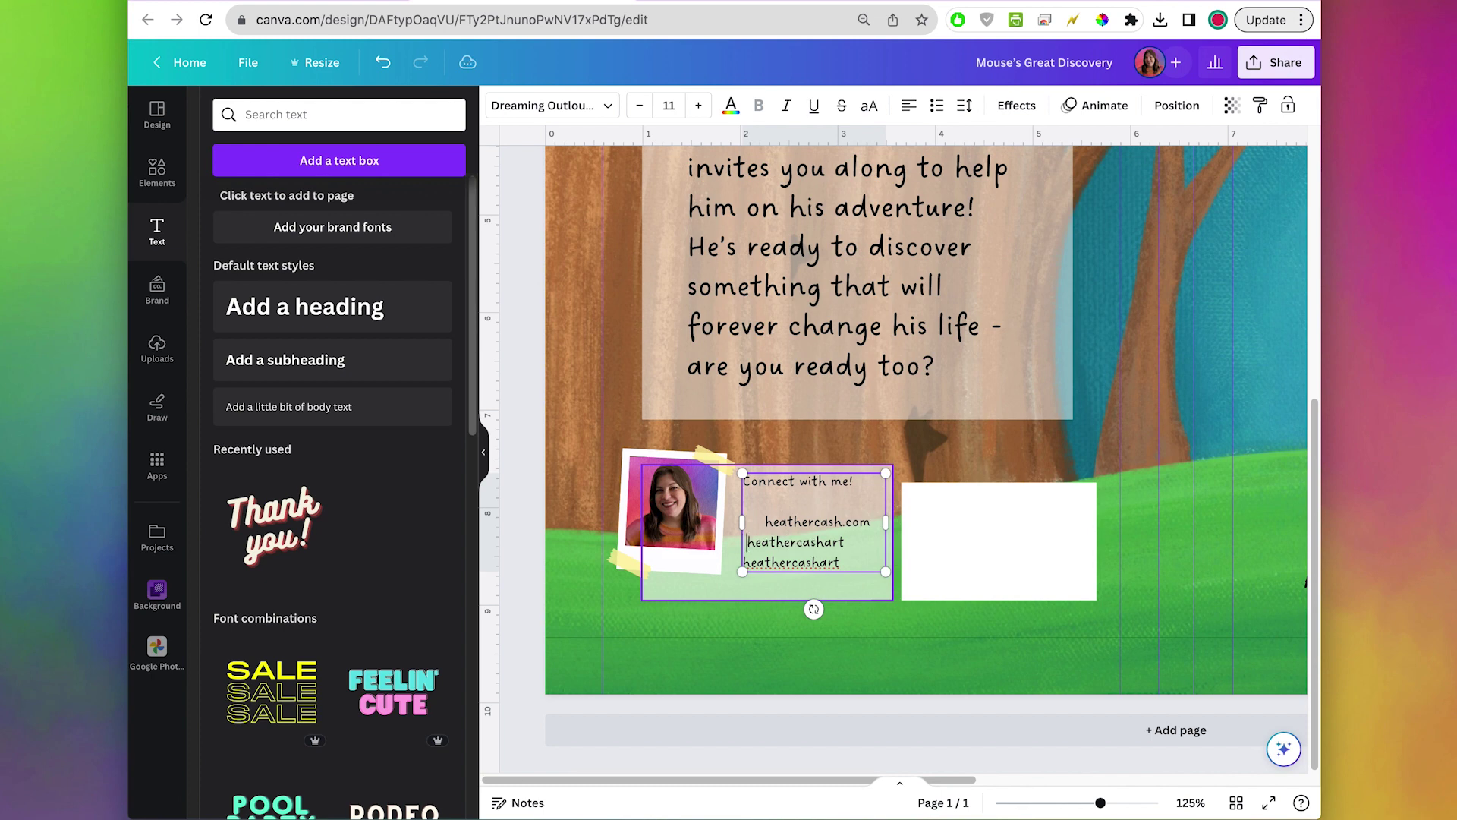
{"action": "left_click", "coordinate": [495, 198]}
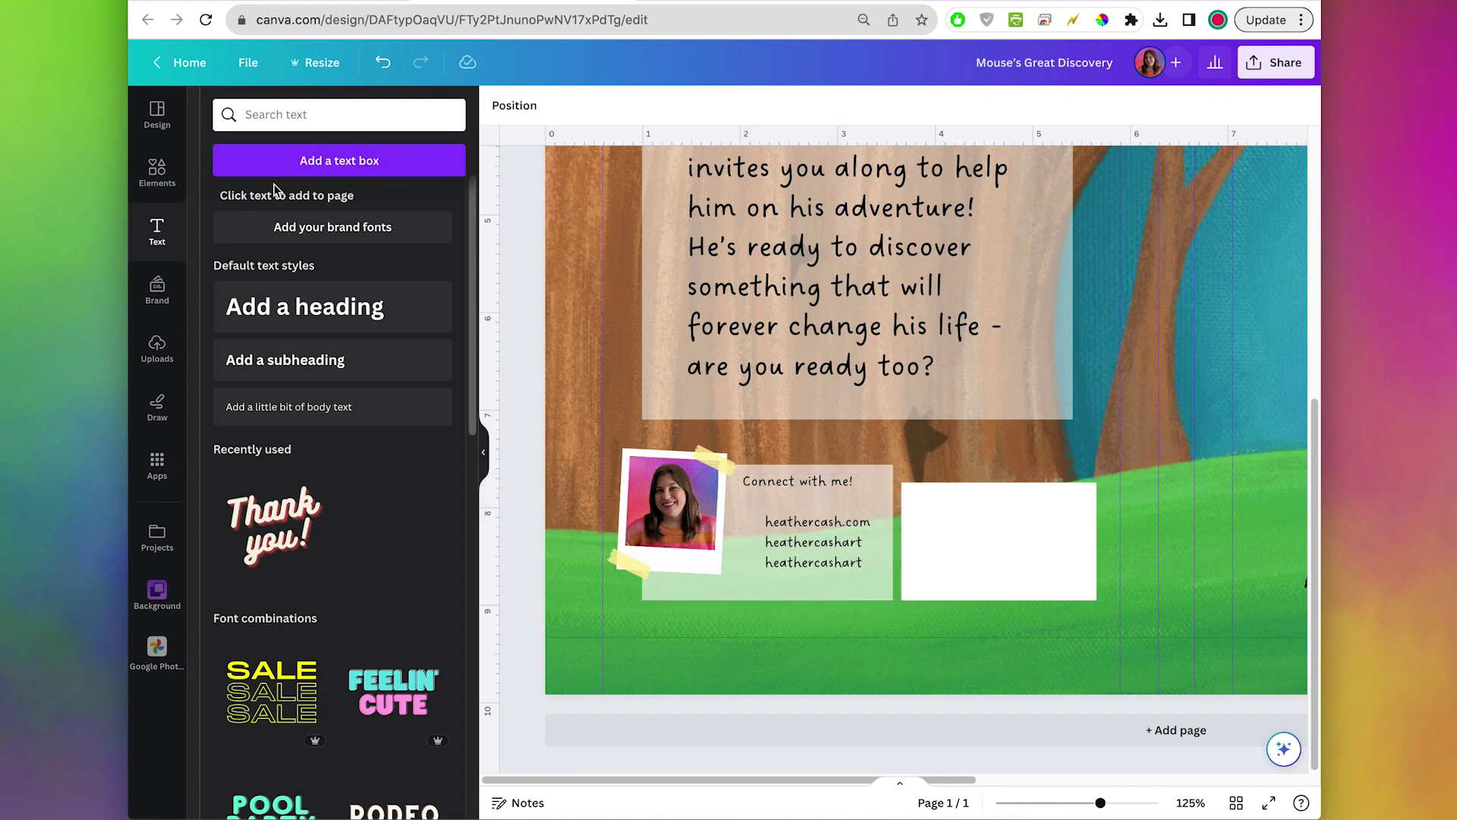
Search the elements for "globe icon" and place a small globe graphic in front of the website line
{"action": "left_click", "coordinate": [157, 171]}
{"action": "left_click", "coordinate": [304, 114]}
{"action": "type", "text": "we"}
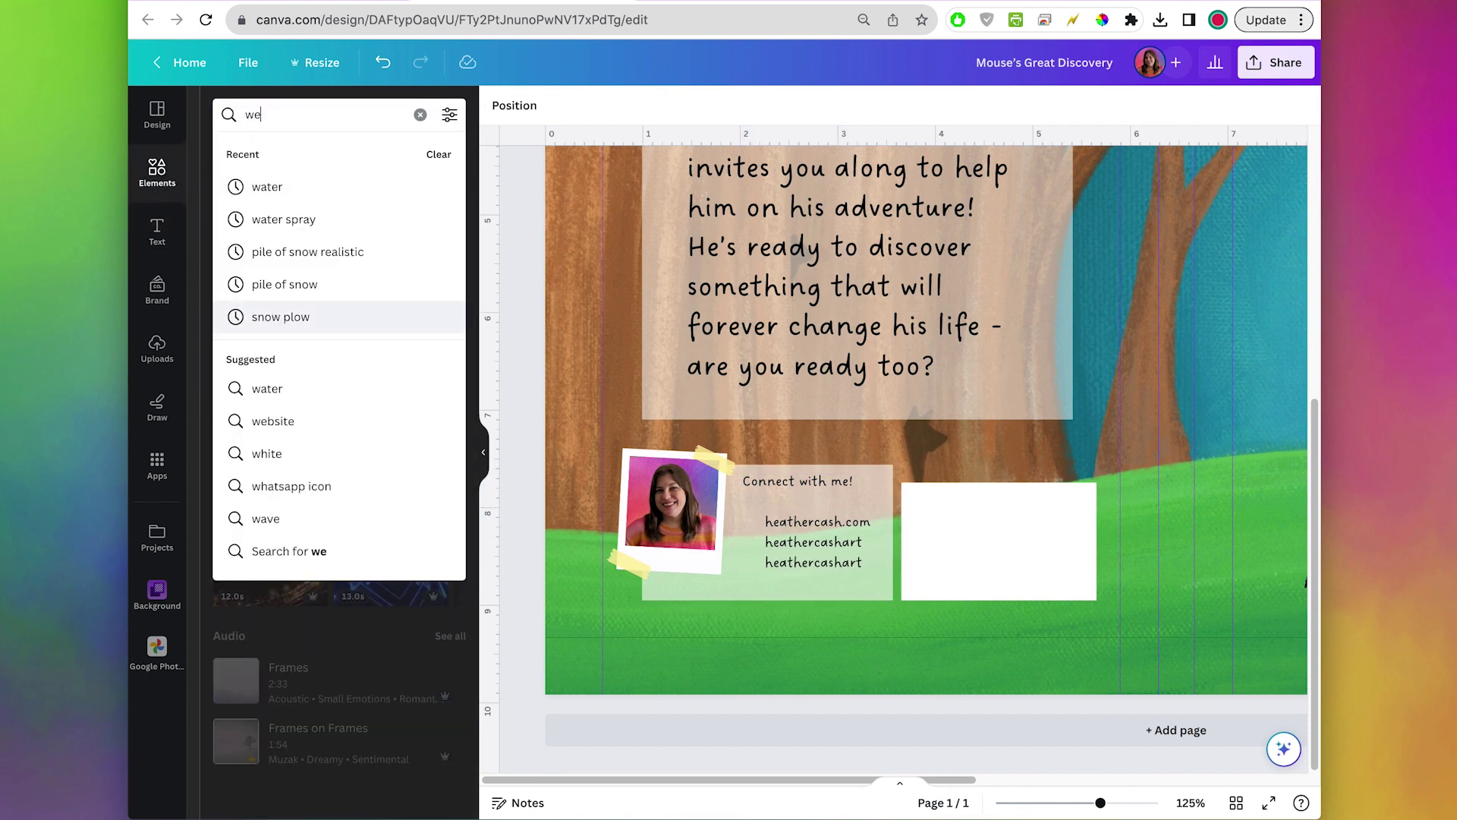
{"action": "key", "text": "BackSpace"}
{"action": "key", "text": "BackSpace"}
{"action": "type", "text": "globe icon"}
{"action": "key", "text": "Return"}
{"action": "left_click", "coordinate": [245, 294]}
{"action": "left_click_drag", "start_coordinate": [1002, 646], "coordinate": [751, 524]}
Search the elements for "youtube logo" and place the outlined YouTube graphic as a small icon beside the first social handle
{"action": "left_click", "coordinate": [304, 114]}
{"action": "type", "text": "youtube"}
{"action": "left_click", "coordinate": [304, 289]}
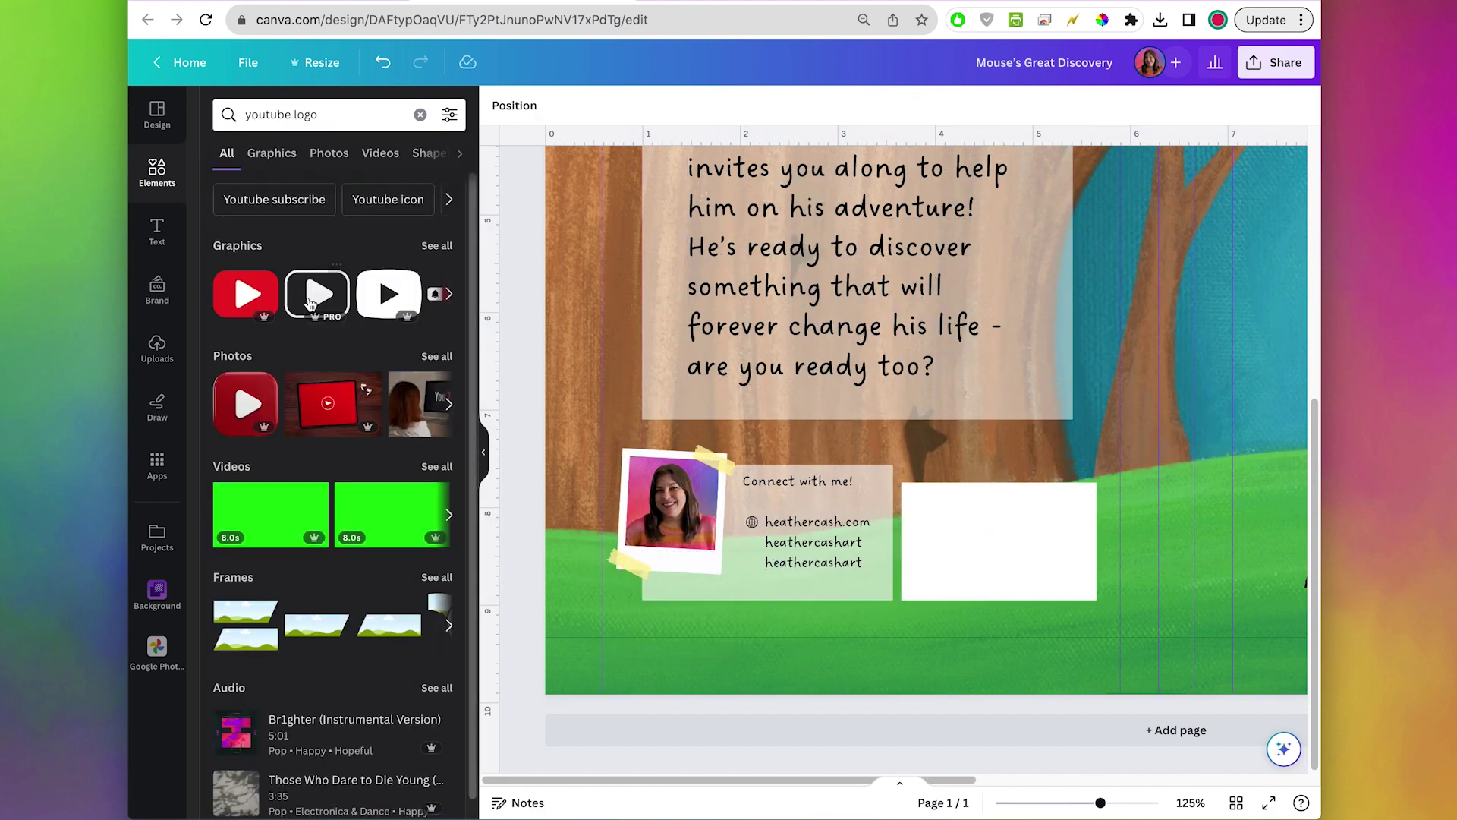
{"action": "left_click_drag", "start_coordinate": [310, 304], "coordinate": [767, 589]}
Shrink the round Instagram logo to match the YouTube icon and align it beside the last social handle
{"action": "scroll", "coordinate": [768, 589], "scroll_direction": "up", "scroll_amount": 5}
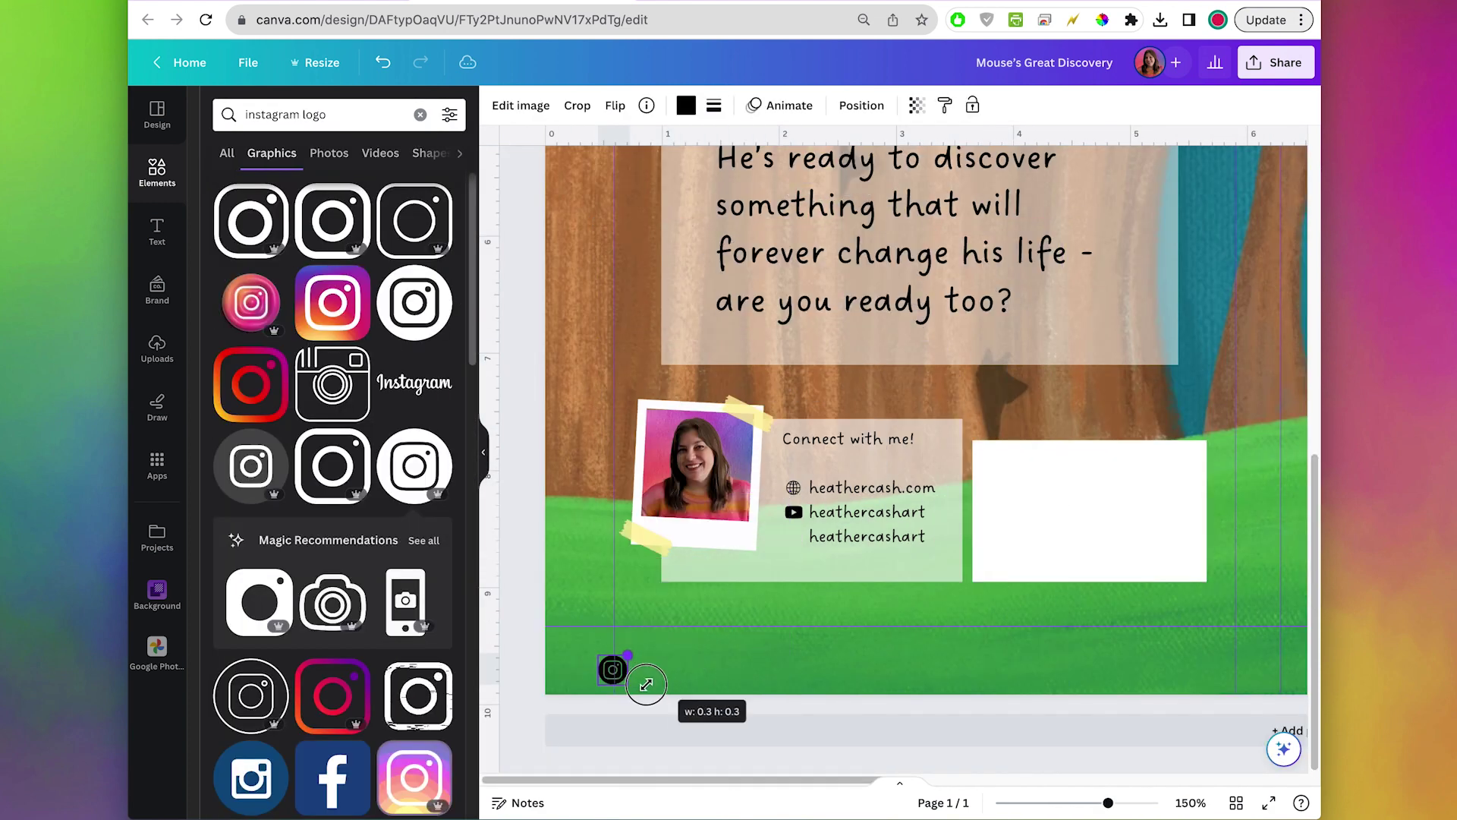
{"action": "left_click_drag", "start_coordinate": [646, 684], "coordinate": [646, 685]}
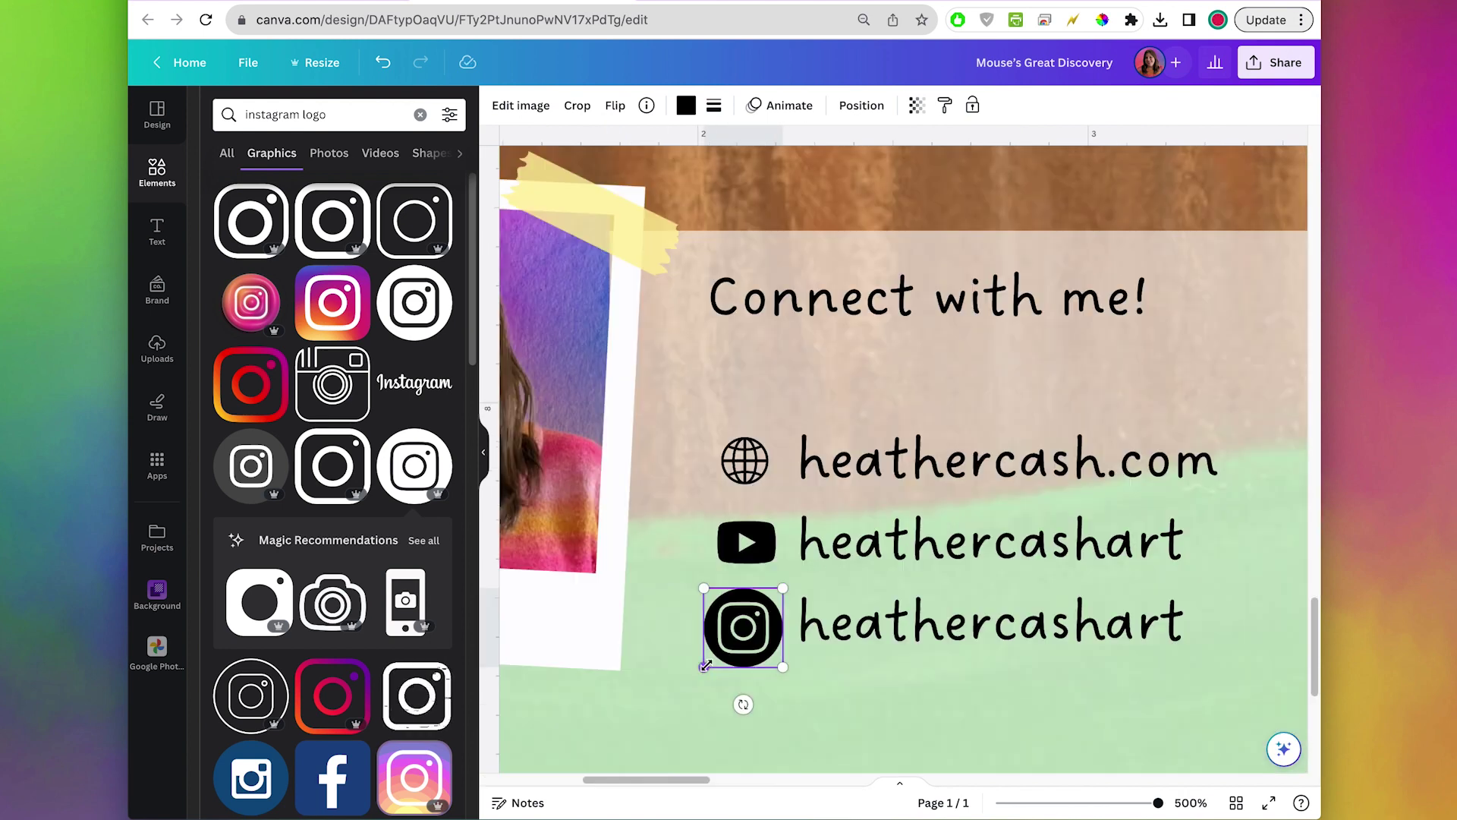
{"action": "left_click_drag", "start_coordinate": [749, 618], "coordinate": [750, 618]}
Replace the thin globe icon with a bolder globe graphic, shrunk to icon size and placed in front of the website line
{"action": "left_click", "coordinate": [941, 511]}
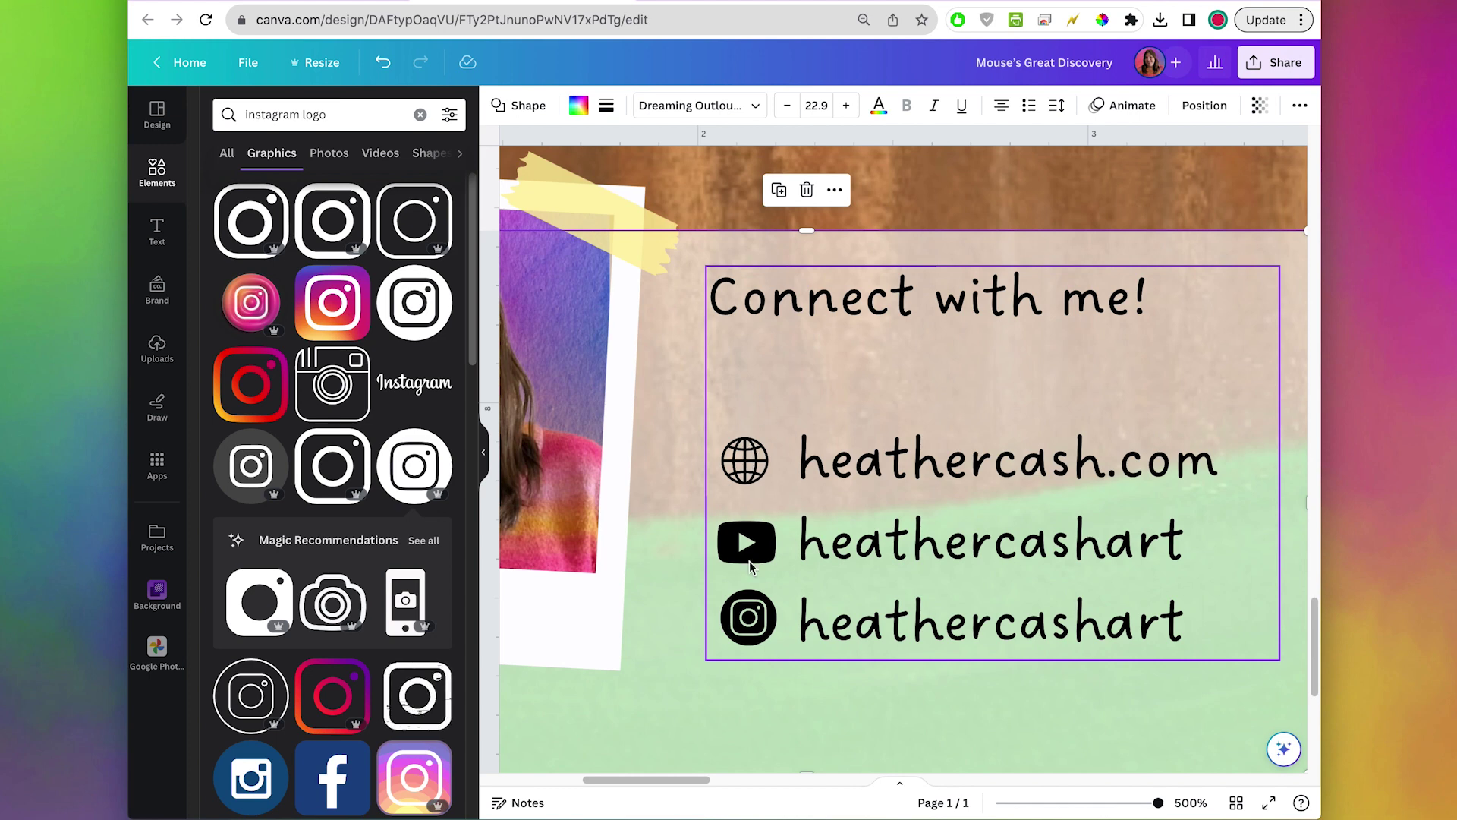
{"action": "left_click", "coordinate": [761, 434]}
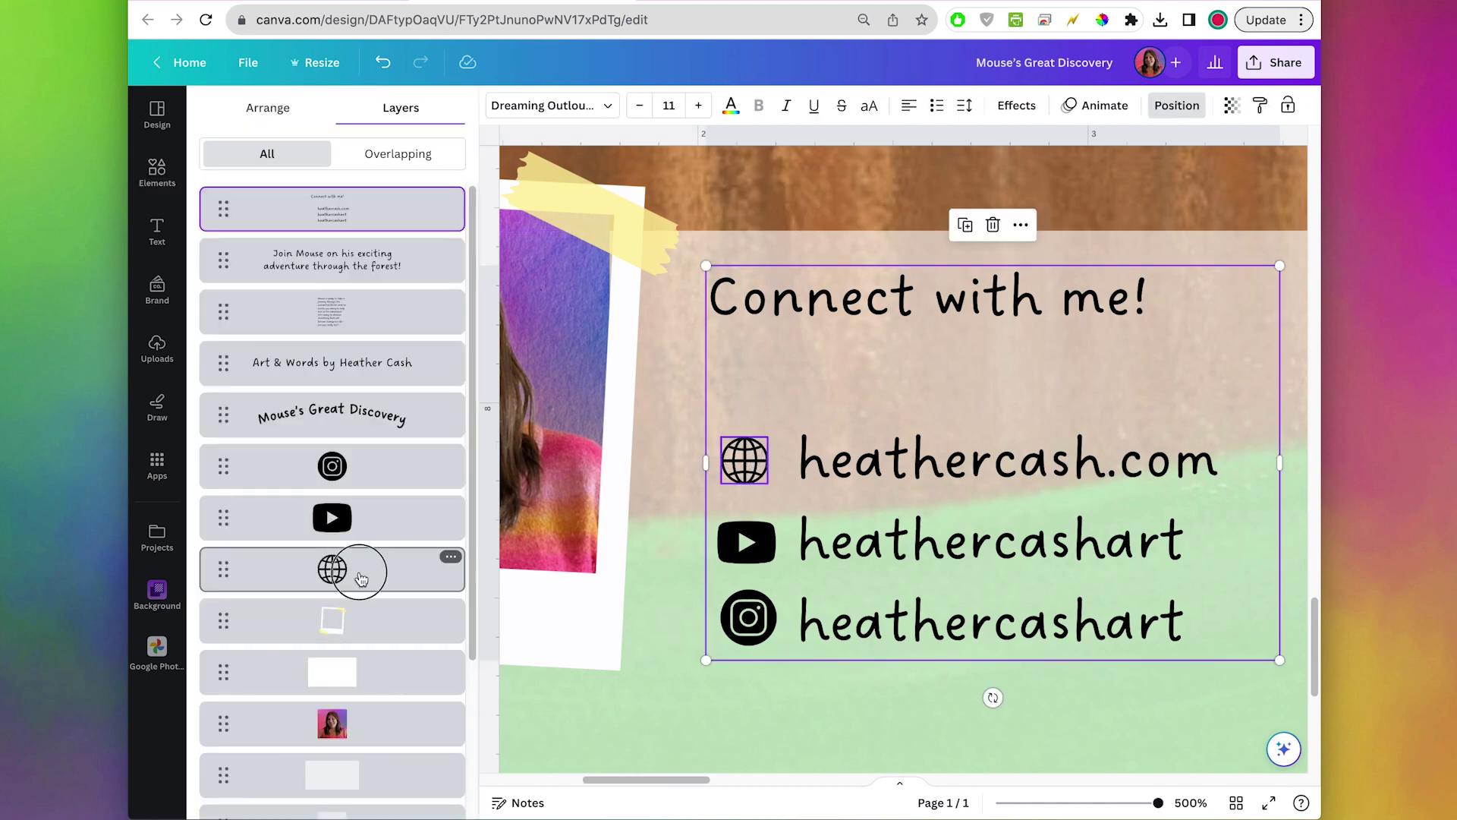
{"action": "left_click", "coordinate": [358, 567]}
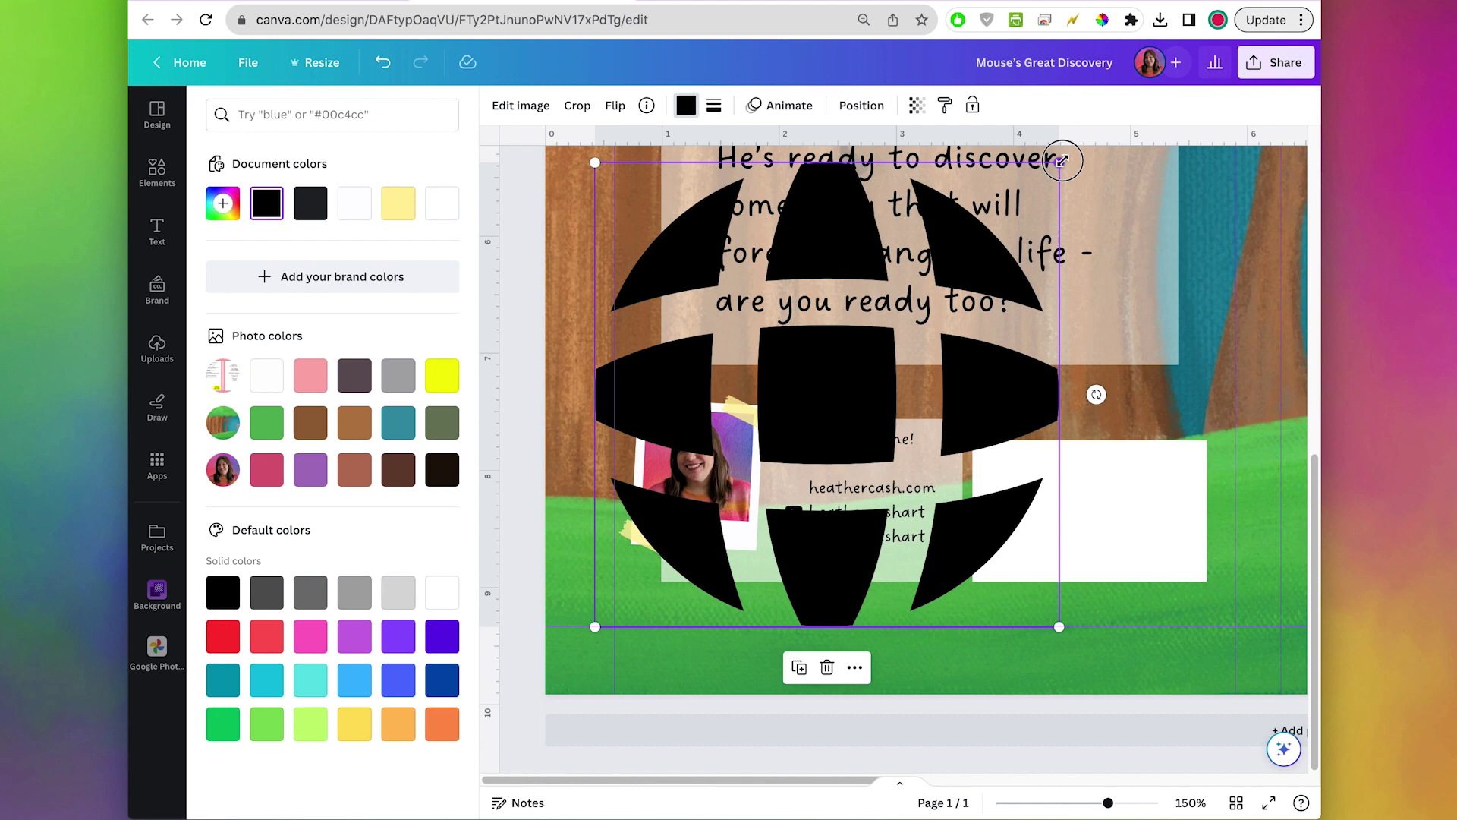
{"action": "left_click_drag", "start_coordinate": [1061, 161], "coordinate": [602, 612]}
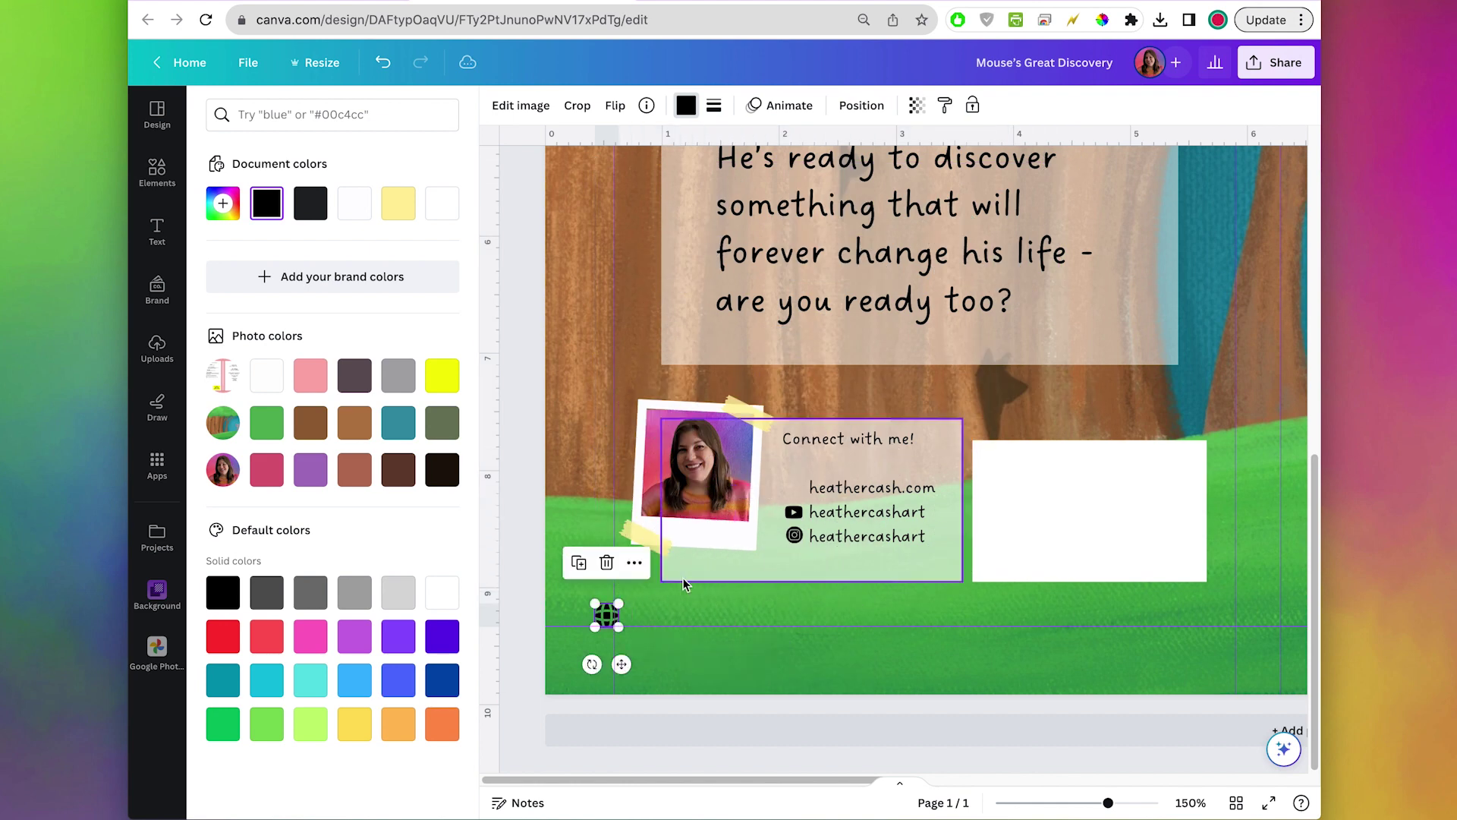
{"action": "scroll", "coordinate": [602, 611], "scroll_direction": "up", "scroll_amount": 10}
{"action": "left_click_drag", "start_coordinate": [758, 293], "coordinate": [764, 347]}
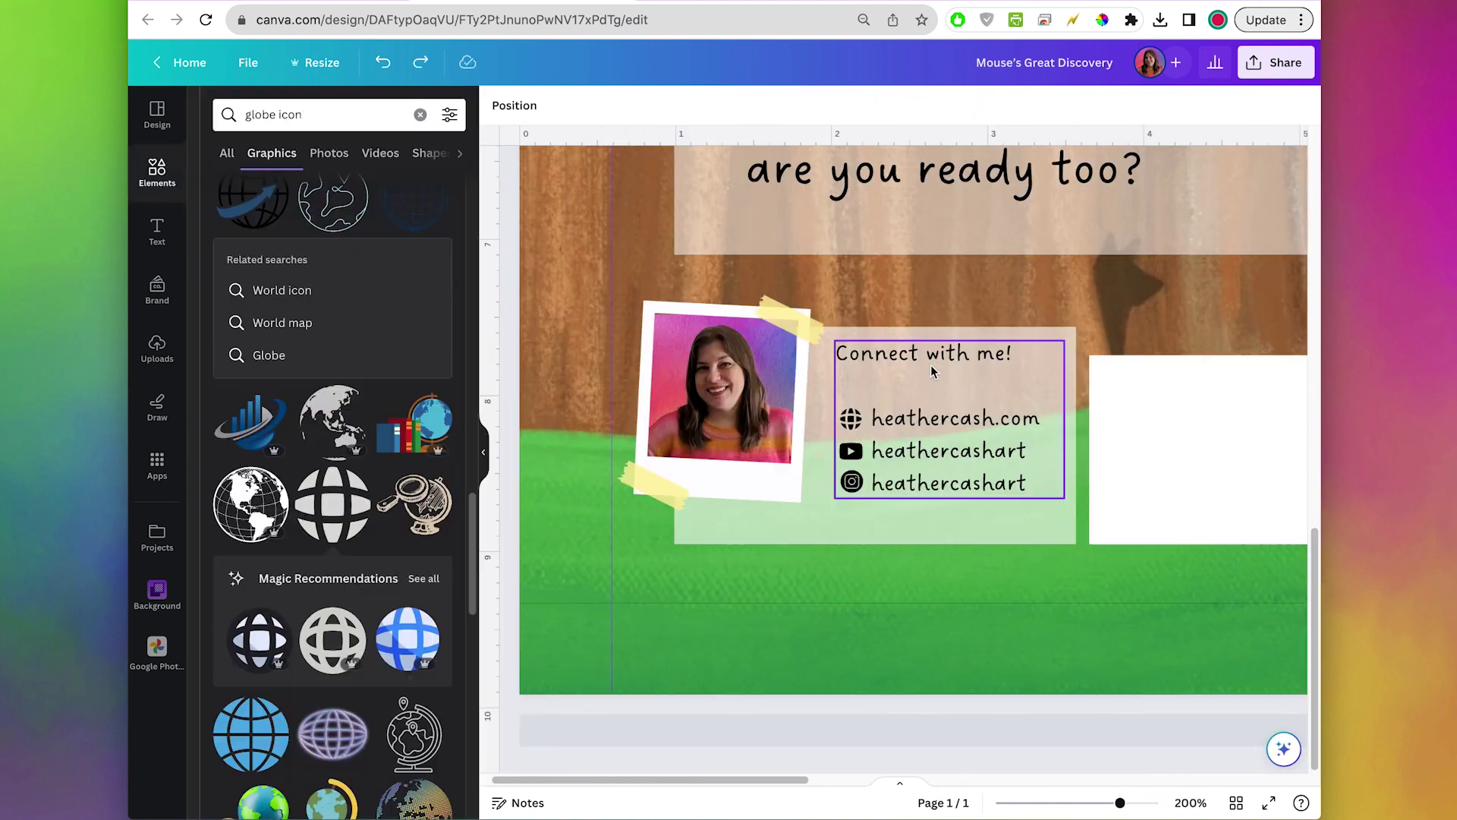
Increase the font size of the "Connect with me!" line above that of the contact lines below it
{"action": "left_click", "coordinate": [887, 369]}
{"action": "triple_click", "coordinate": [1029, 355]}
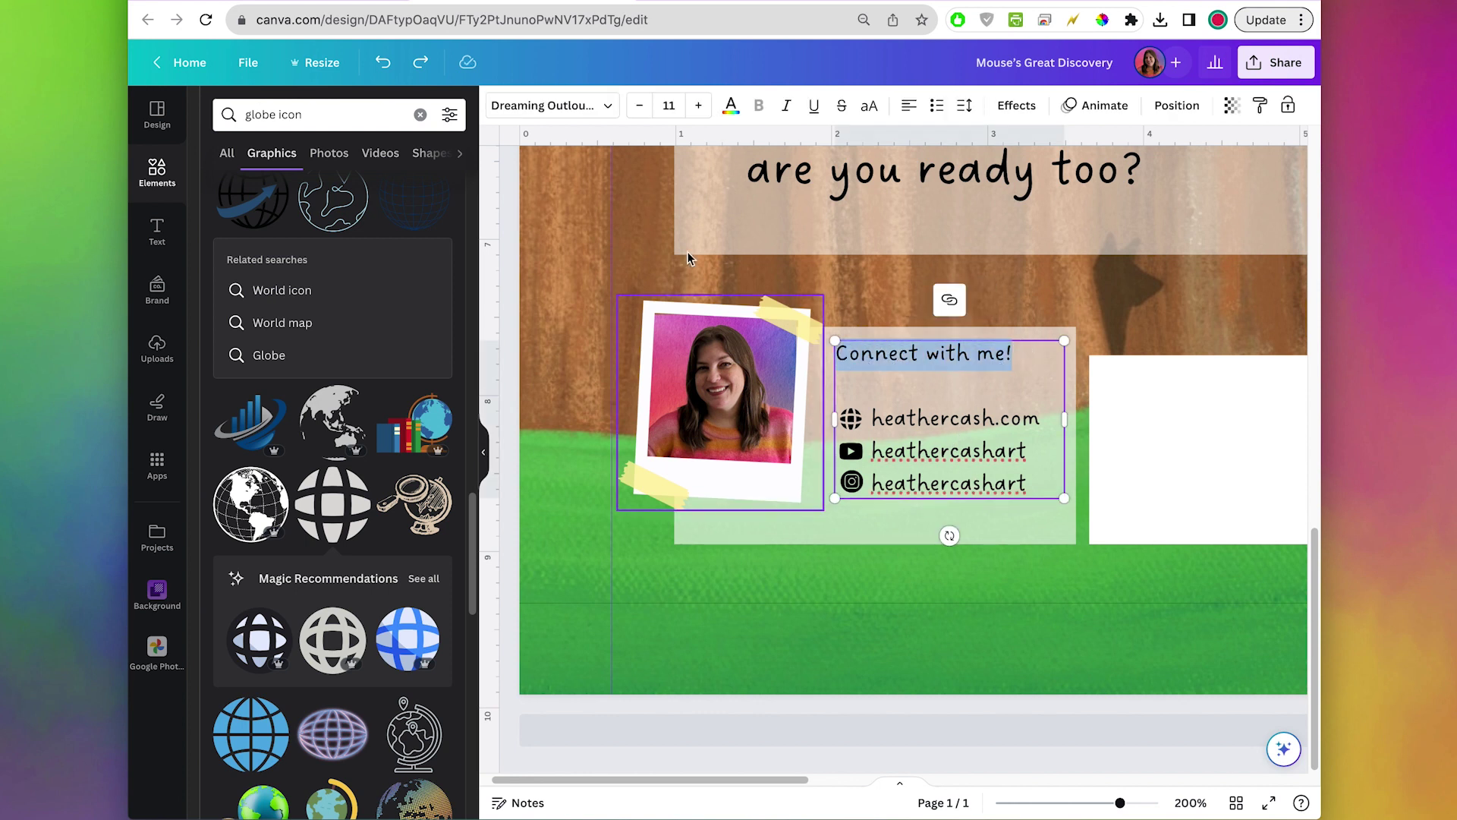
{"action": "left_click", "coordinate": [699, 106]}
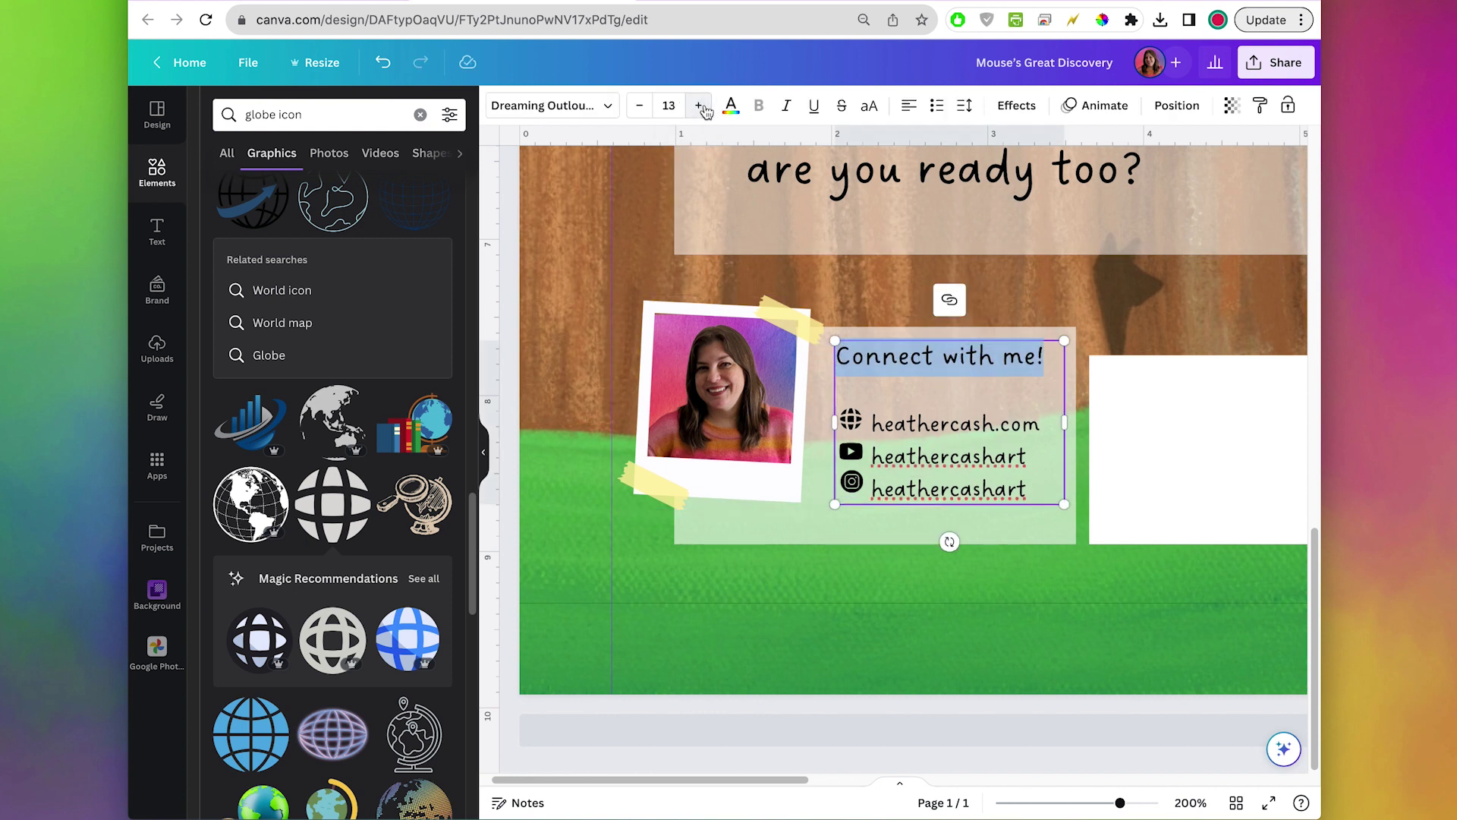
{"action": "left_click", "coordinate": [704, 111]}
{"action": "left_click", "coordinate": [1074, 661]}
{"action": "key", "text": "super+alt+0"}
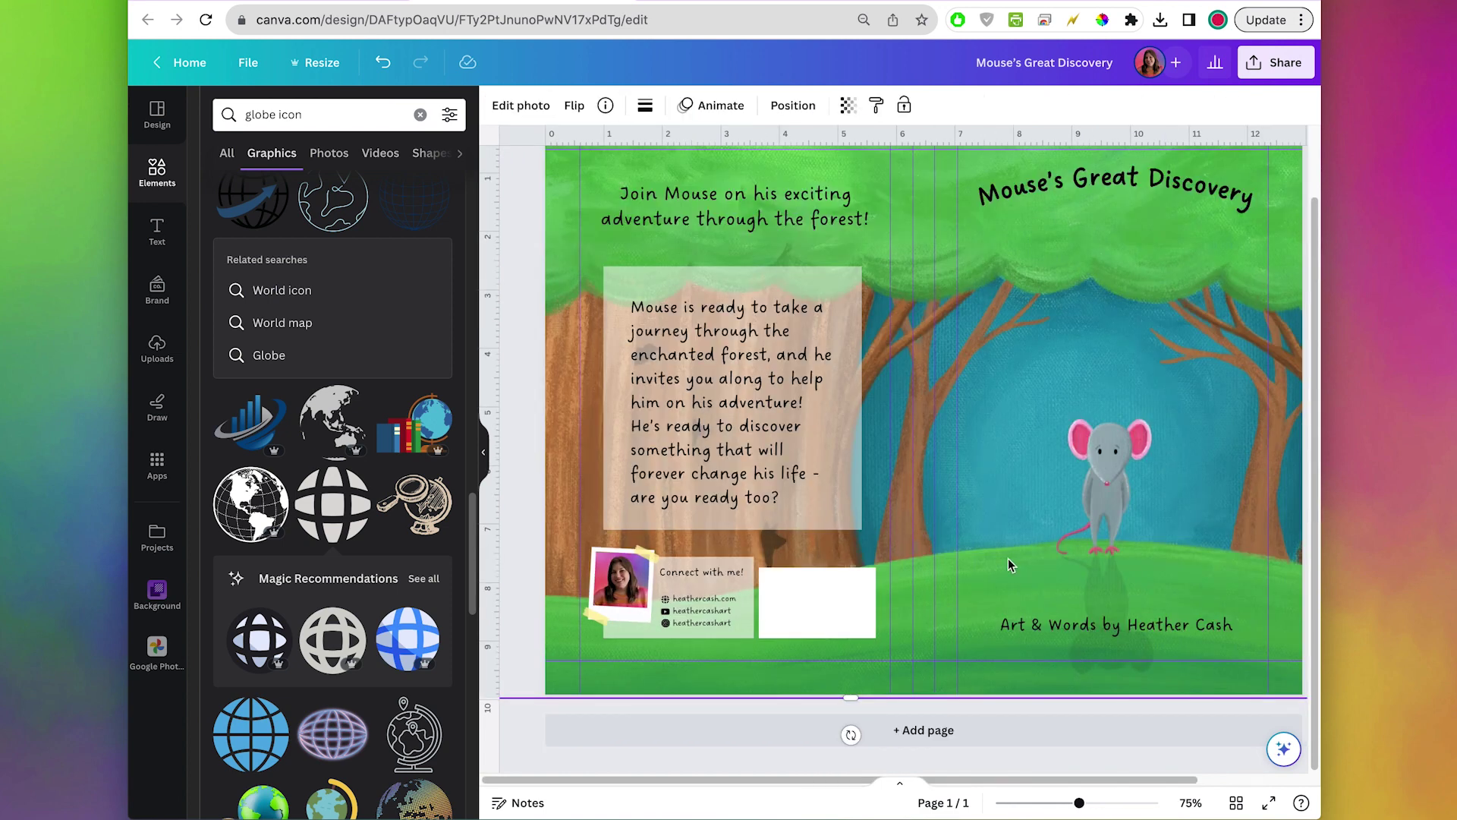
Delete the white barcode placeholder rectangle from the back cover
{"action": "left_click", "coordinate": [818, 610]}
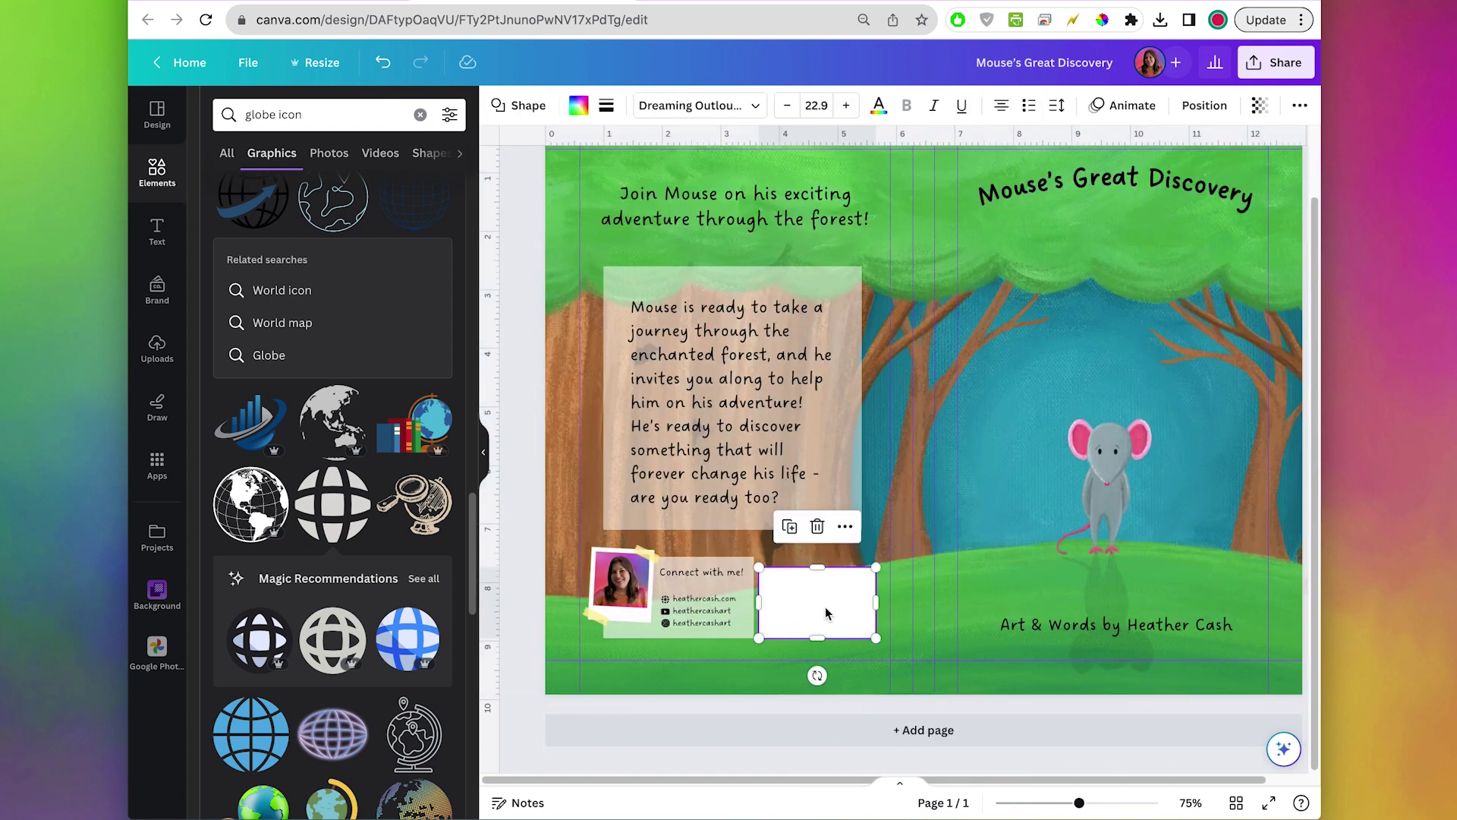
{"action": "key", "text": "Delete"}
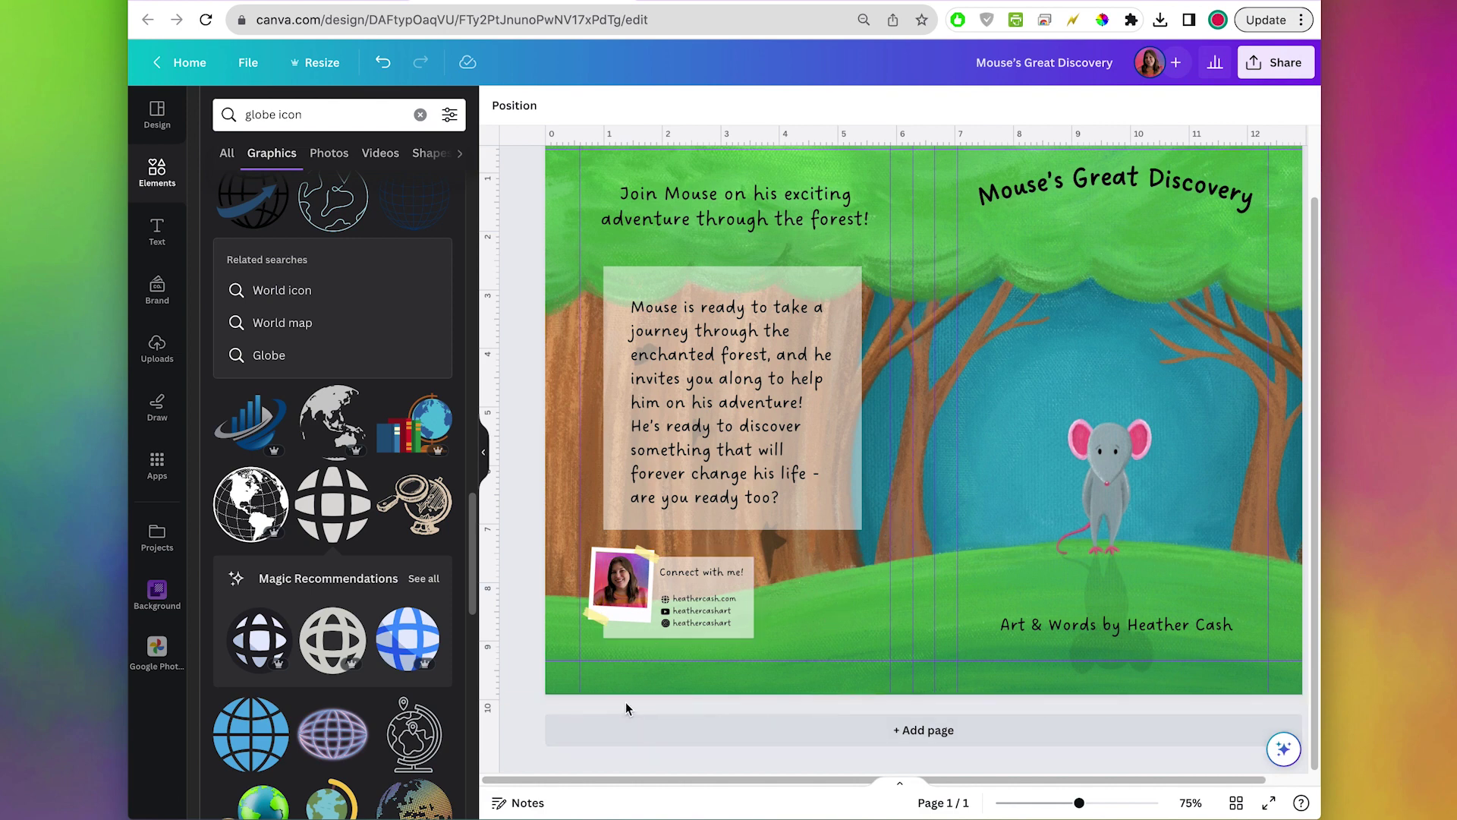
{"action": "scroll", "coordinate": [626, 708], "scroll_direction": "down", "scroll_amount": 2}
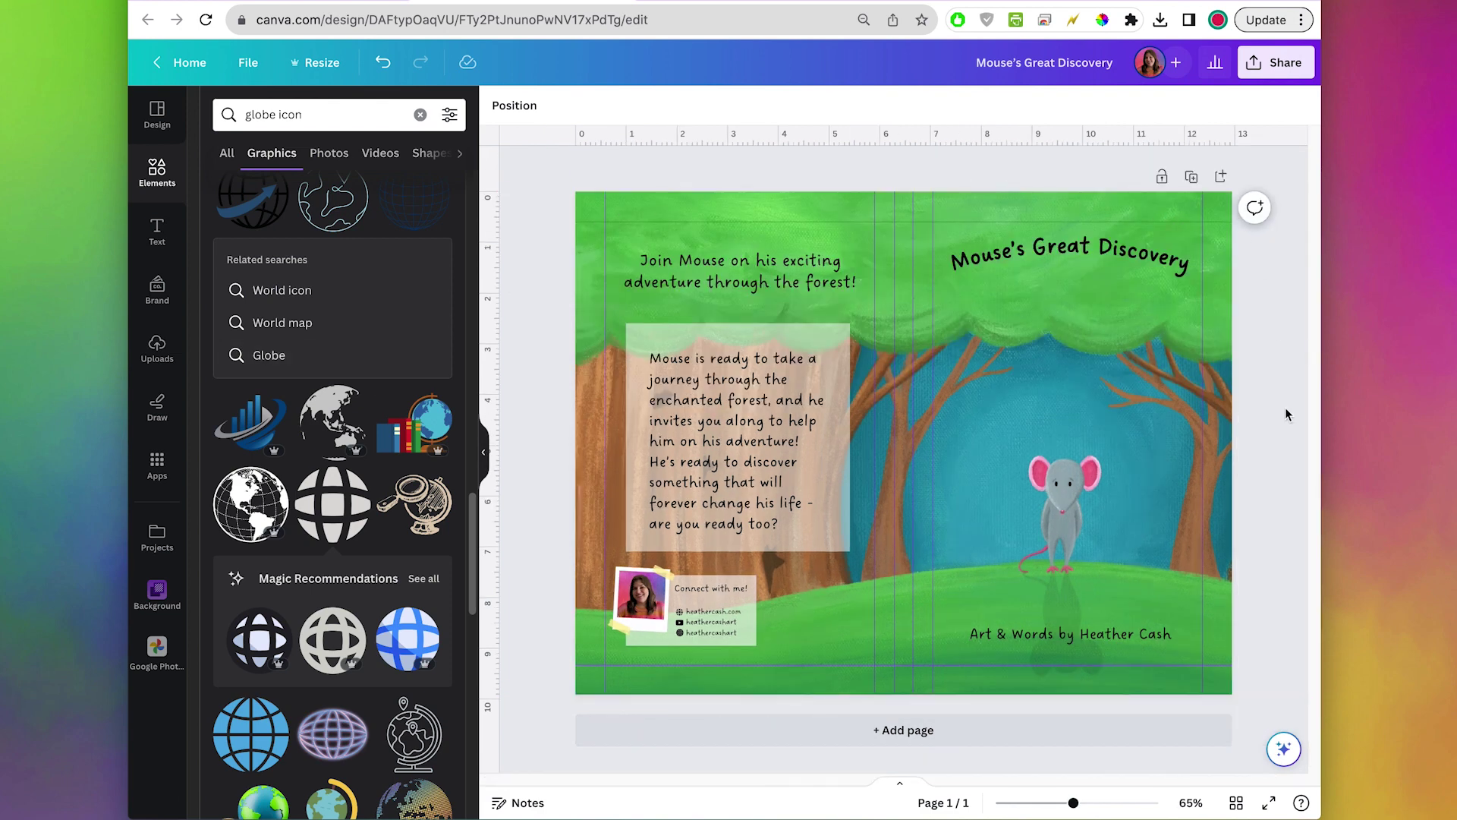
Download the cover as a flattened PDF Print file with the CMYK (best for professional printing) color profile
{"action": "left_click", "coordinate": [1269, 66]}
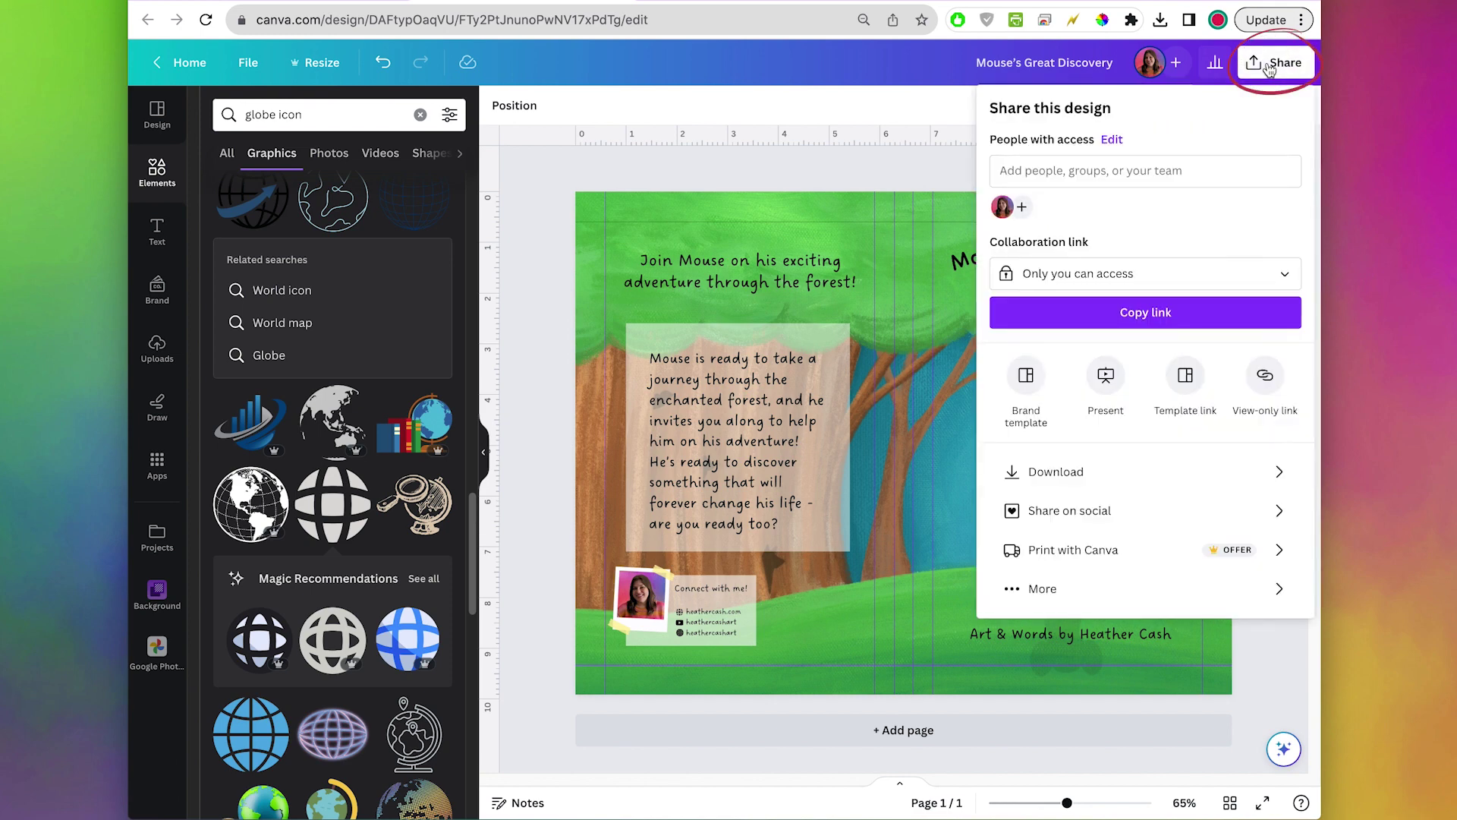
{"action": "left_click", "coordinate": [1118, 482]}
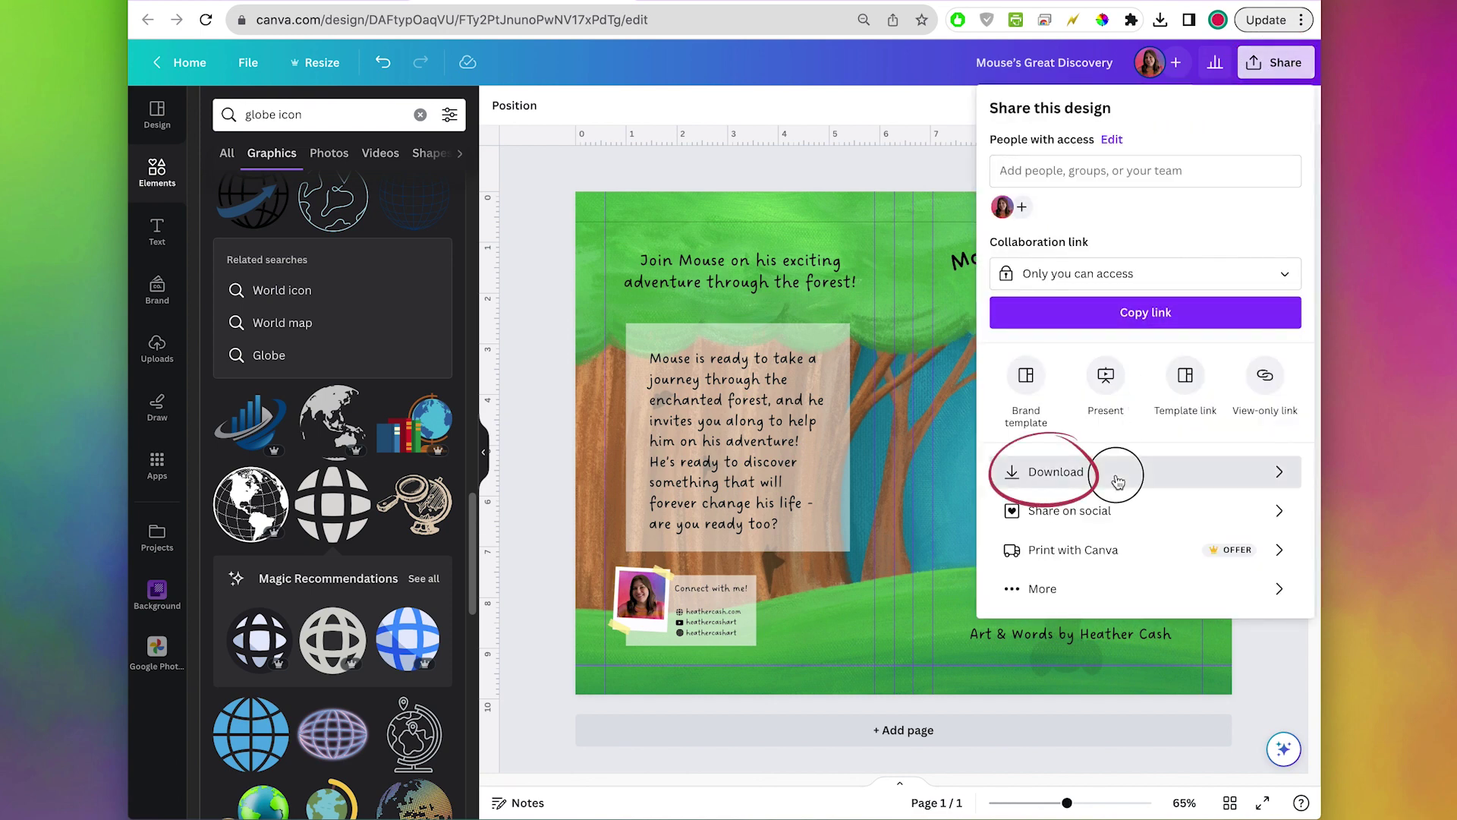
{"action": "left_click", "coordinate": [1145, 176]}
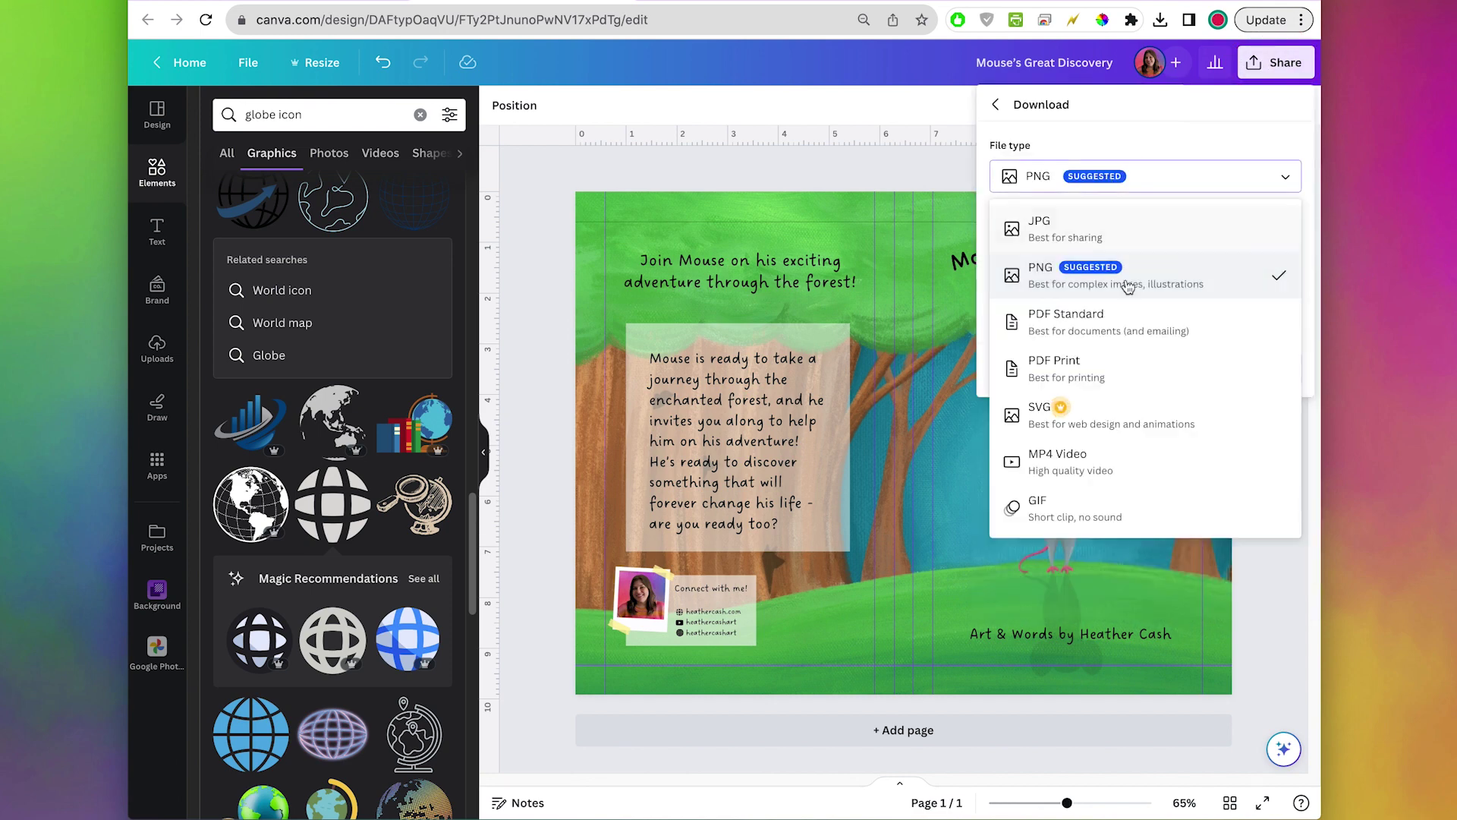
{"action": "left_click", "coordinate": [1053, 373]}
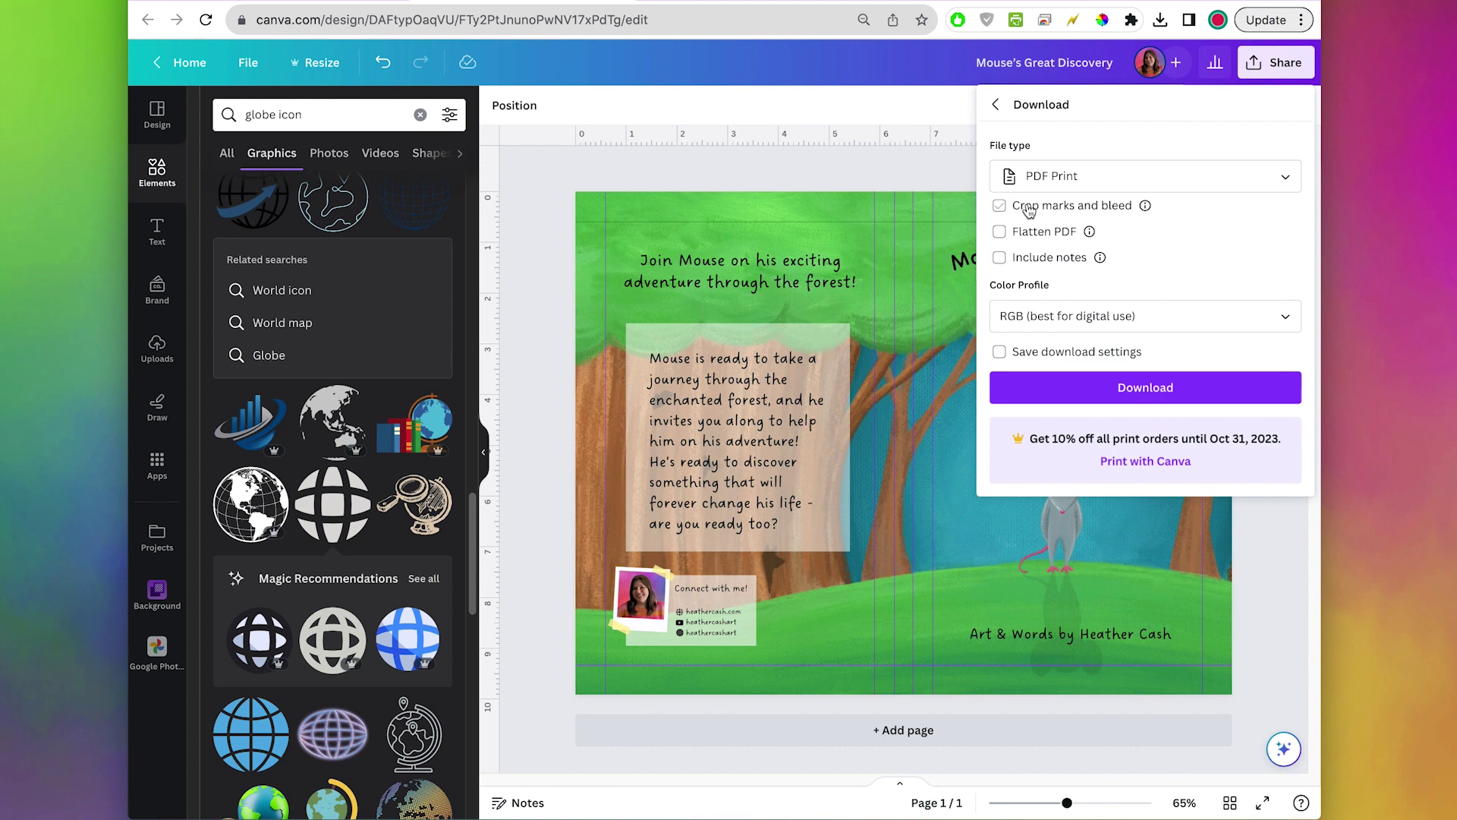
{"action": "left_click", "coordinate": [1000, 236]}
{"action": "left_click", "coordinate": [1241, 318]}
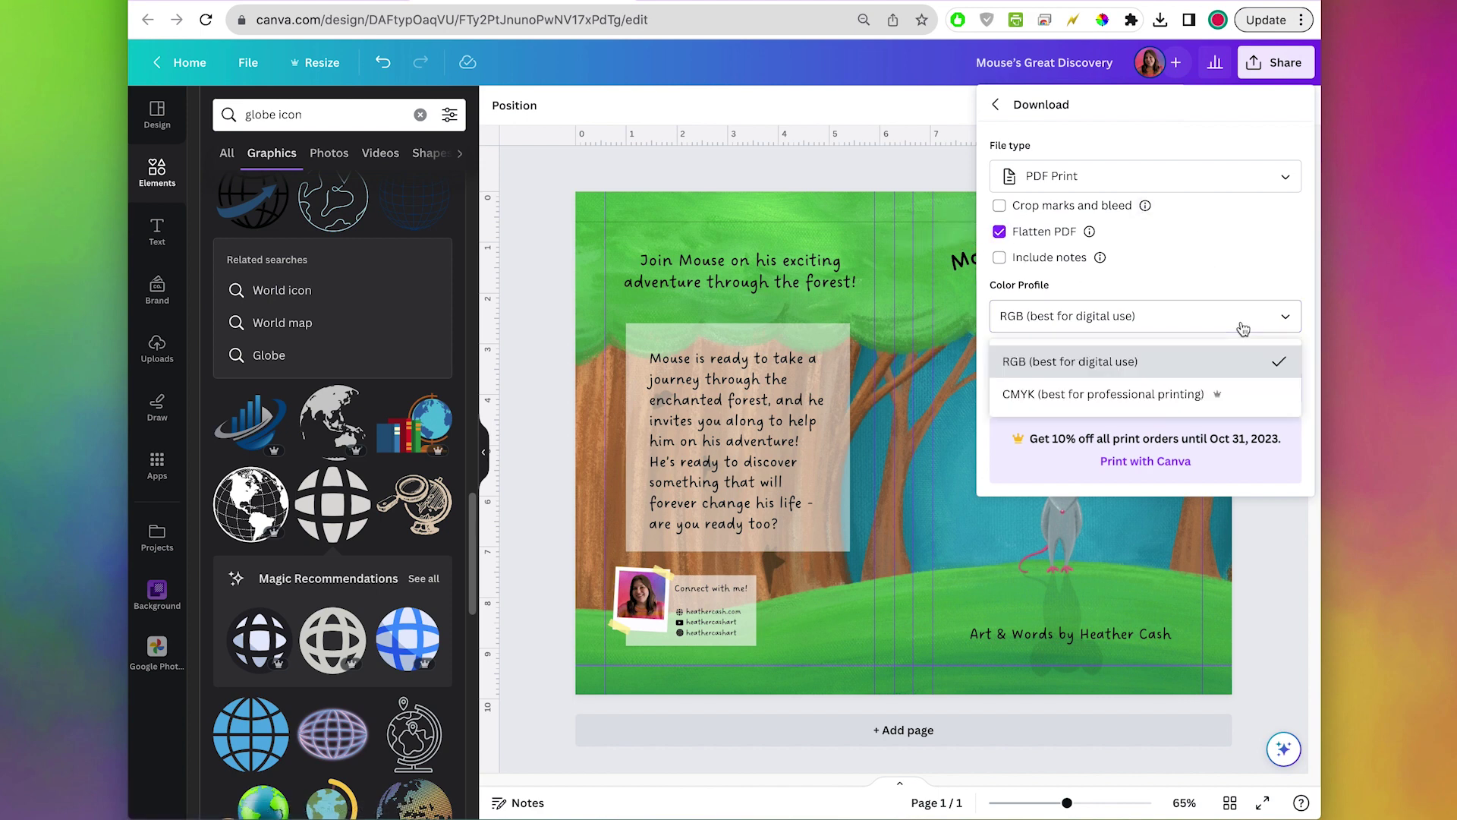
{"action": "left_click", "coordinate": [1211, 391]}
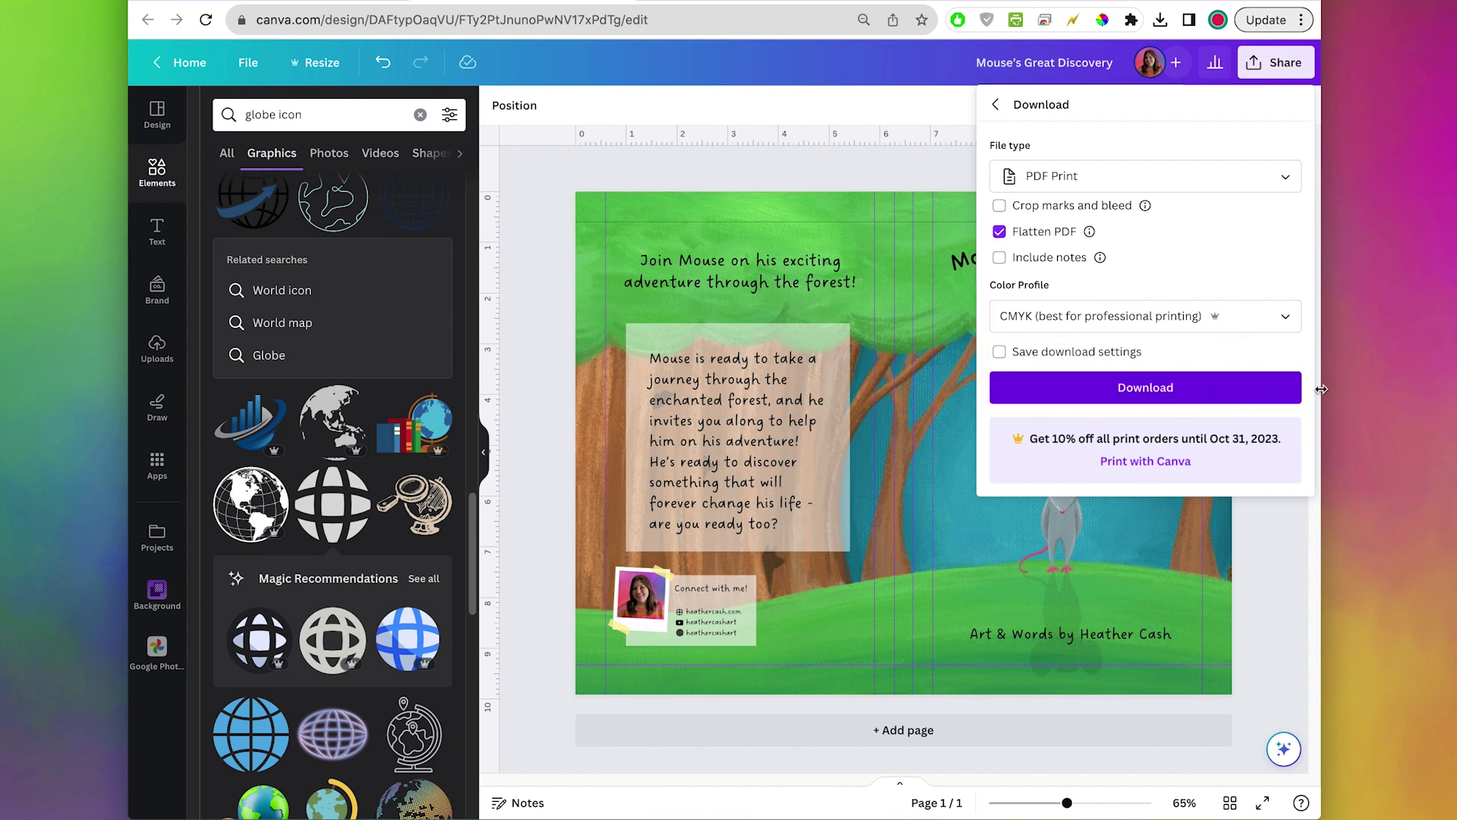
{"action": "left_click", "coordinate": [1243, 328]}
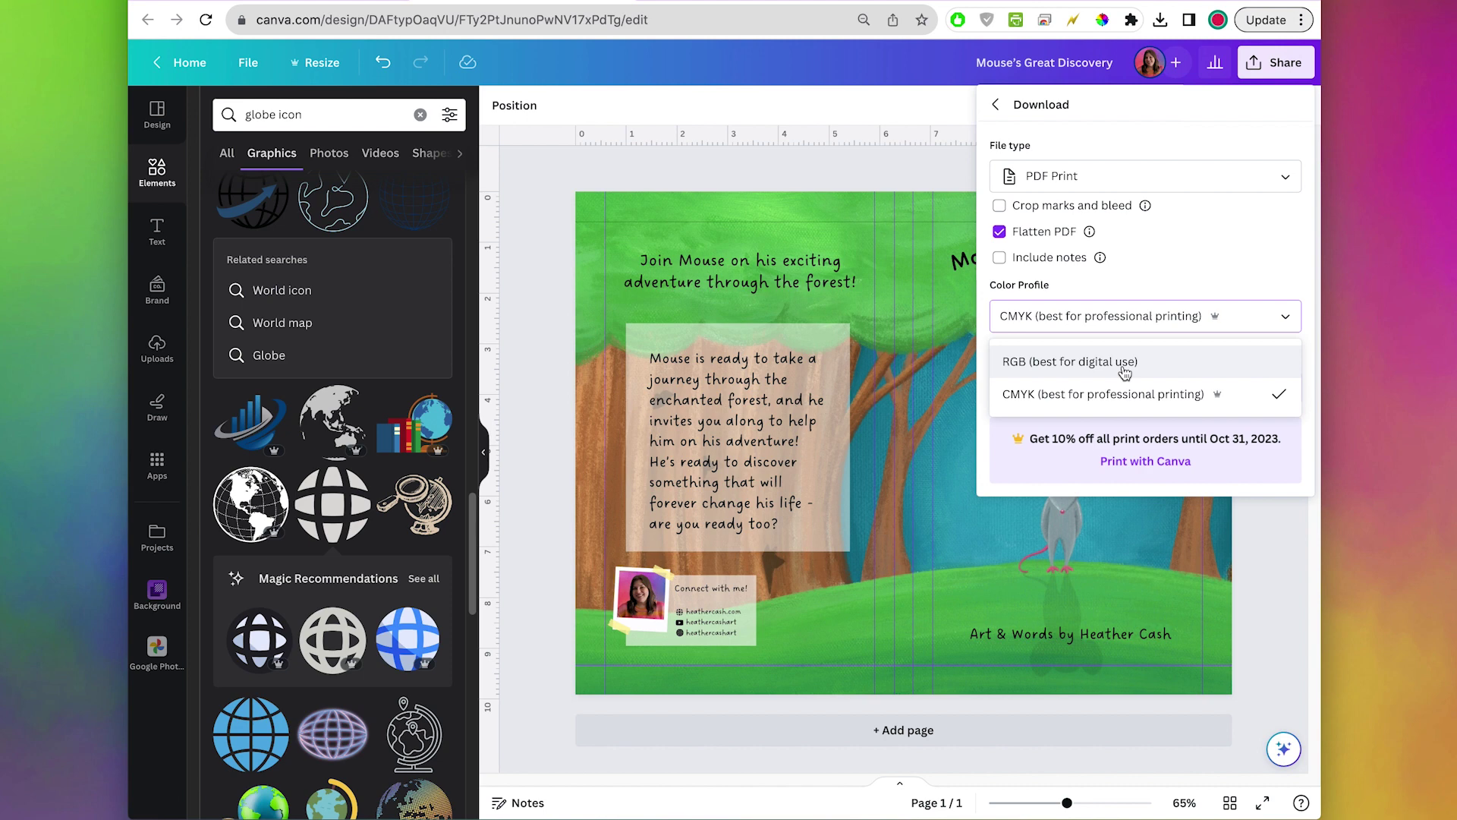
{"action": "left_click", "coordinate": [1175, 391]}
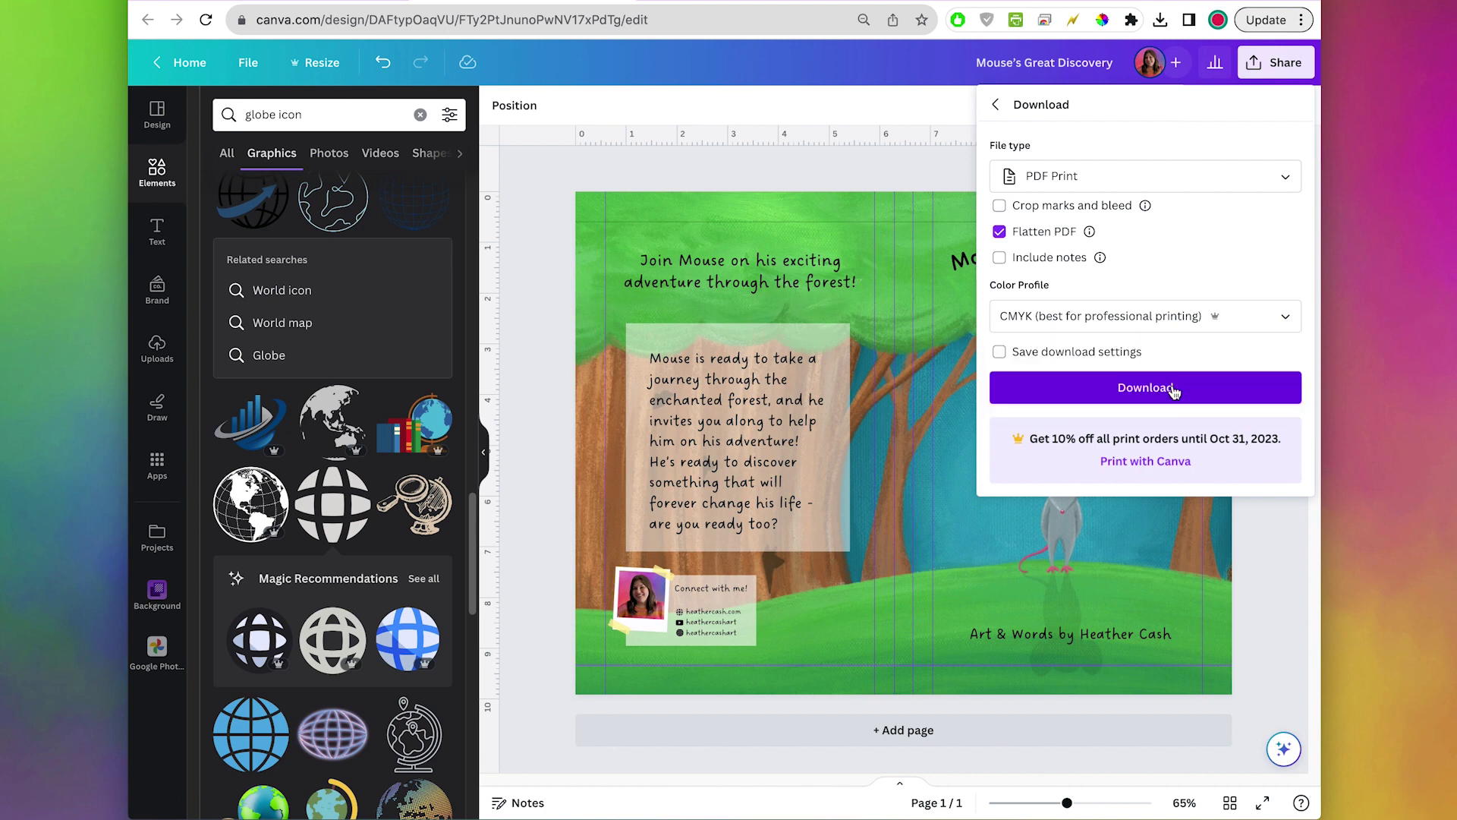
{"action": "left_click", "coordinate": [1174, 391]}
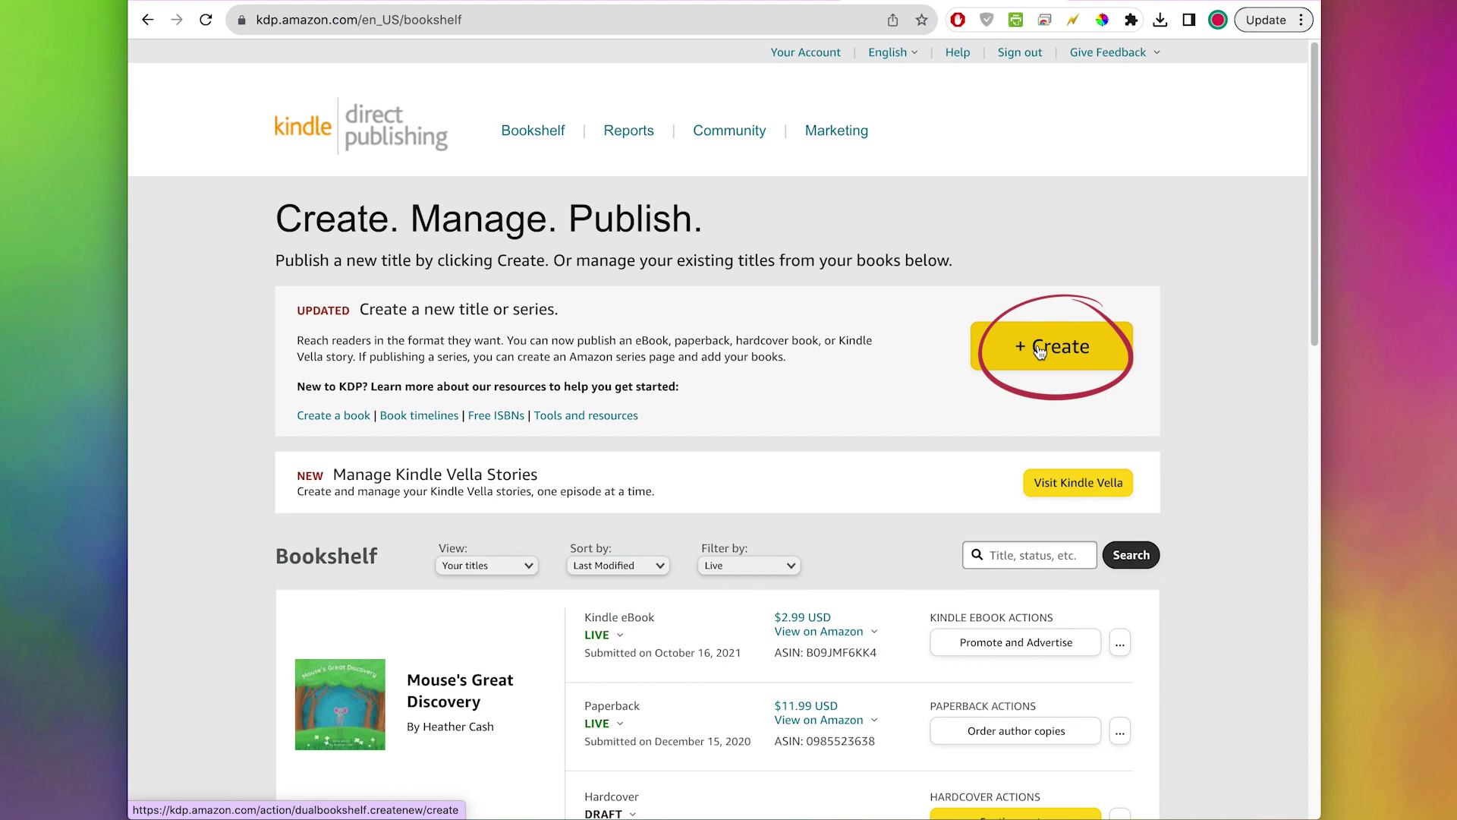
Switch to Amazon KDP, continue setting up the hardcover draft of Mouse's Great Discovery, and proceed to its content page
{"action": "left_click_drag", "start_coordinate": [1310, 235], "coordinate": [1282, 523]}
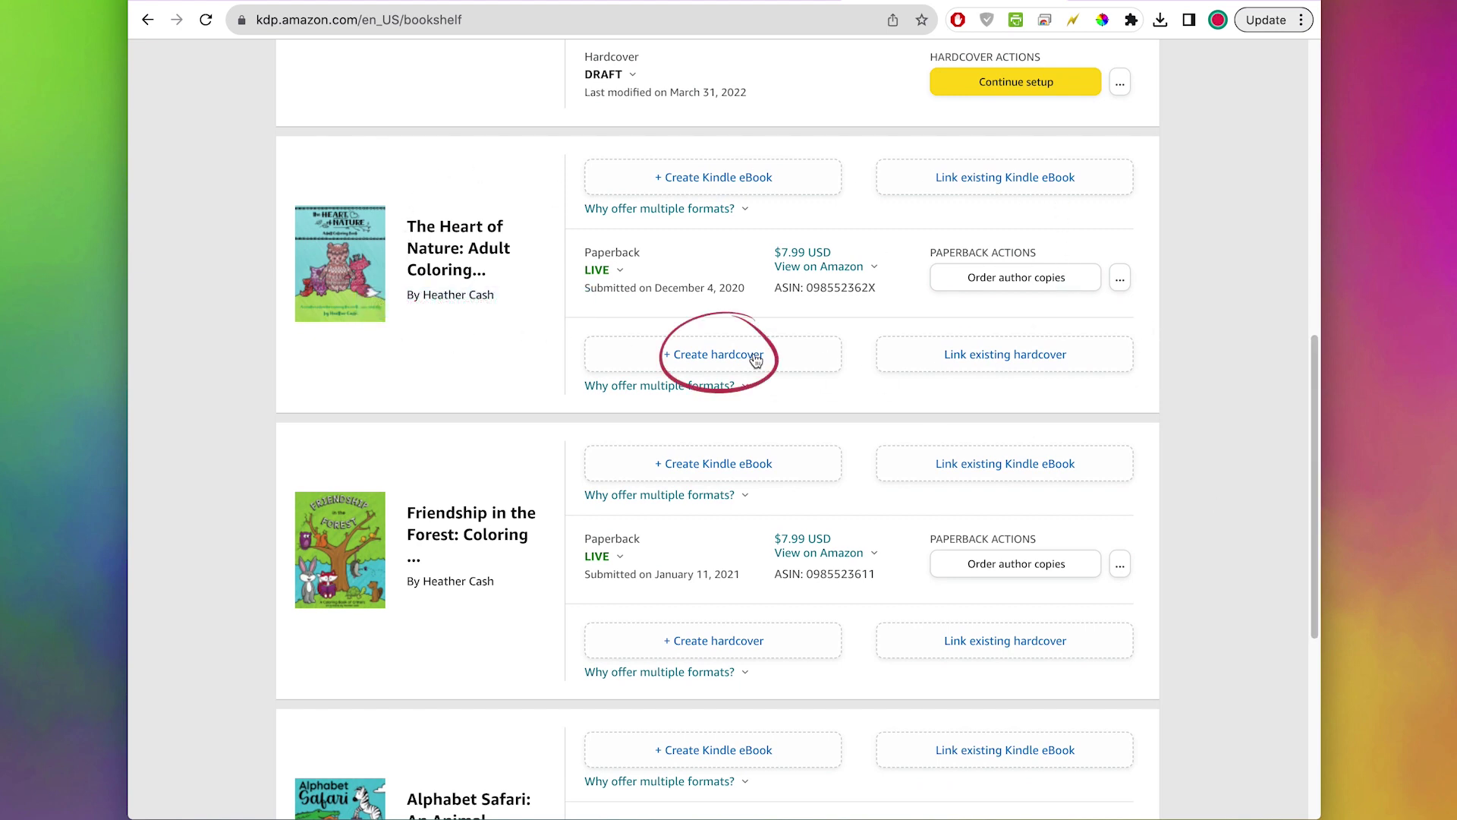
{"action": "left_click_drag", "start_coordinate": [1317, 524], "coordinate": [1319, 357]}
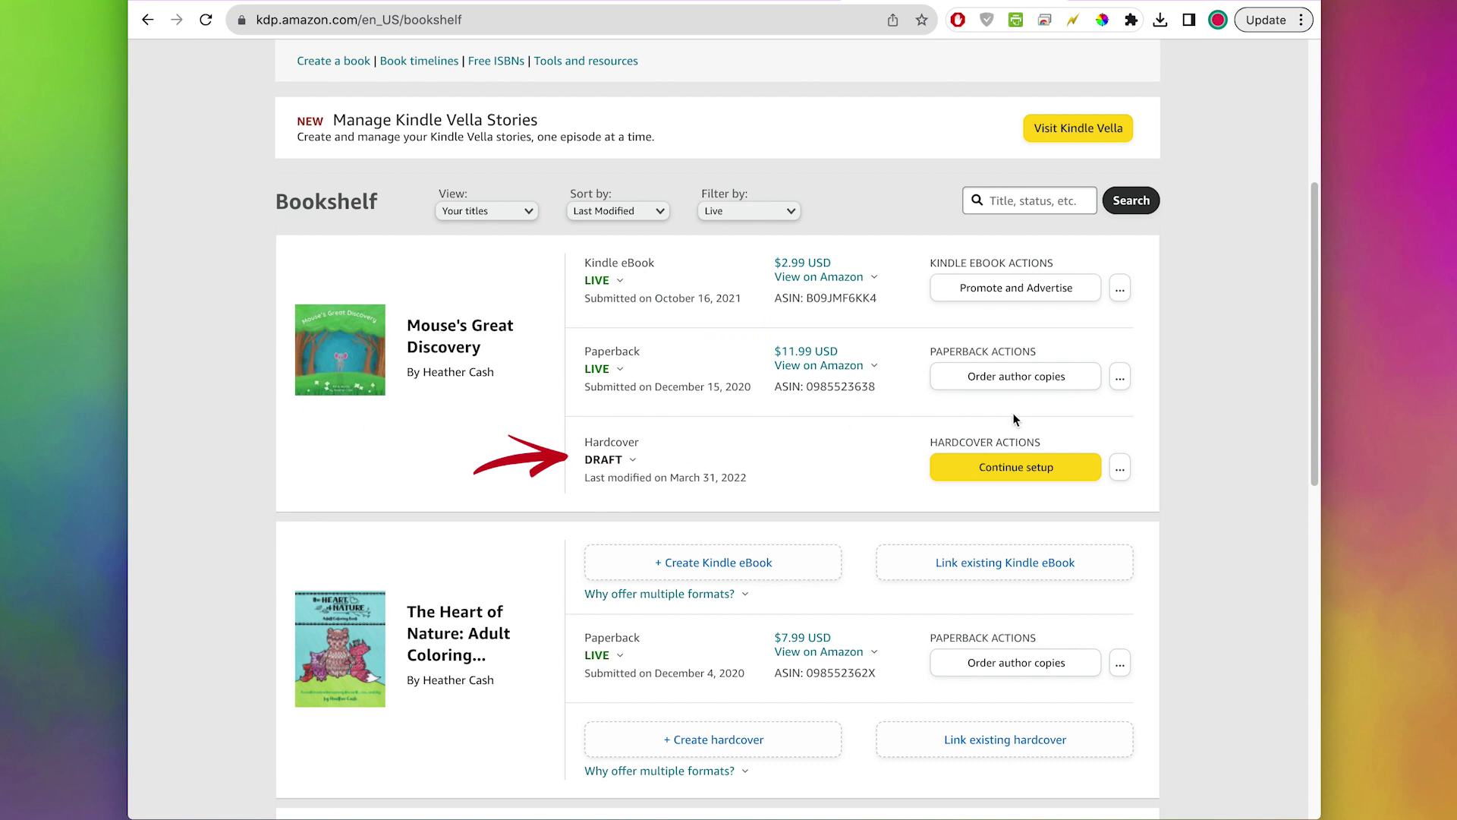
{"action": "left_click", "coordinate": [1036, 474]}
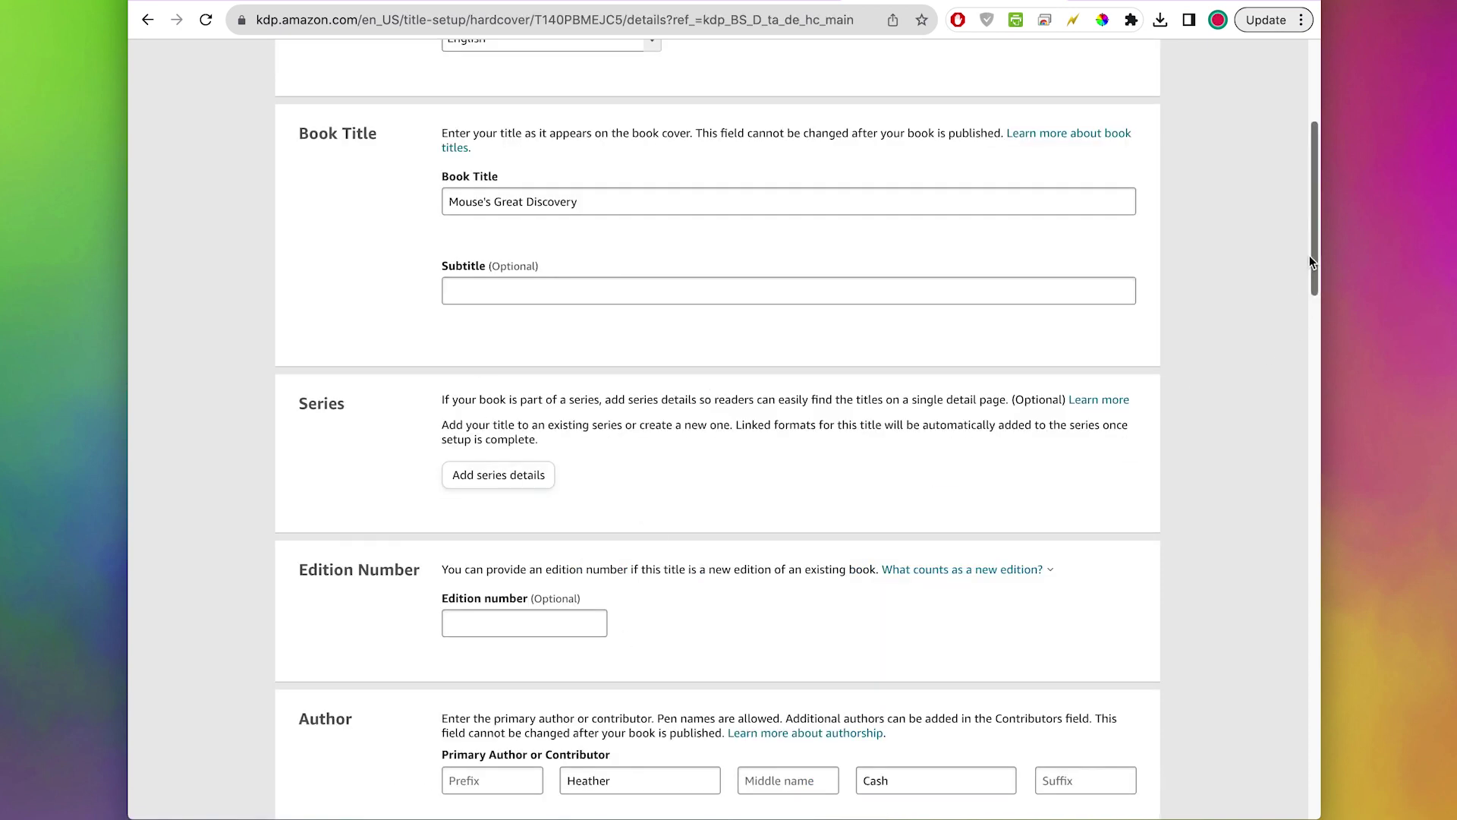
{"action": "left_click_drag", "start_coordinate": [1310, 255], "coordinate": [1309, 767]}
{"action": "left_click", "coordinate": [1031, 558]}
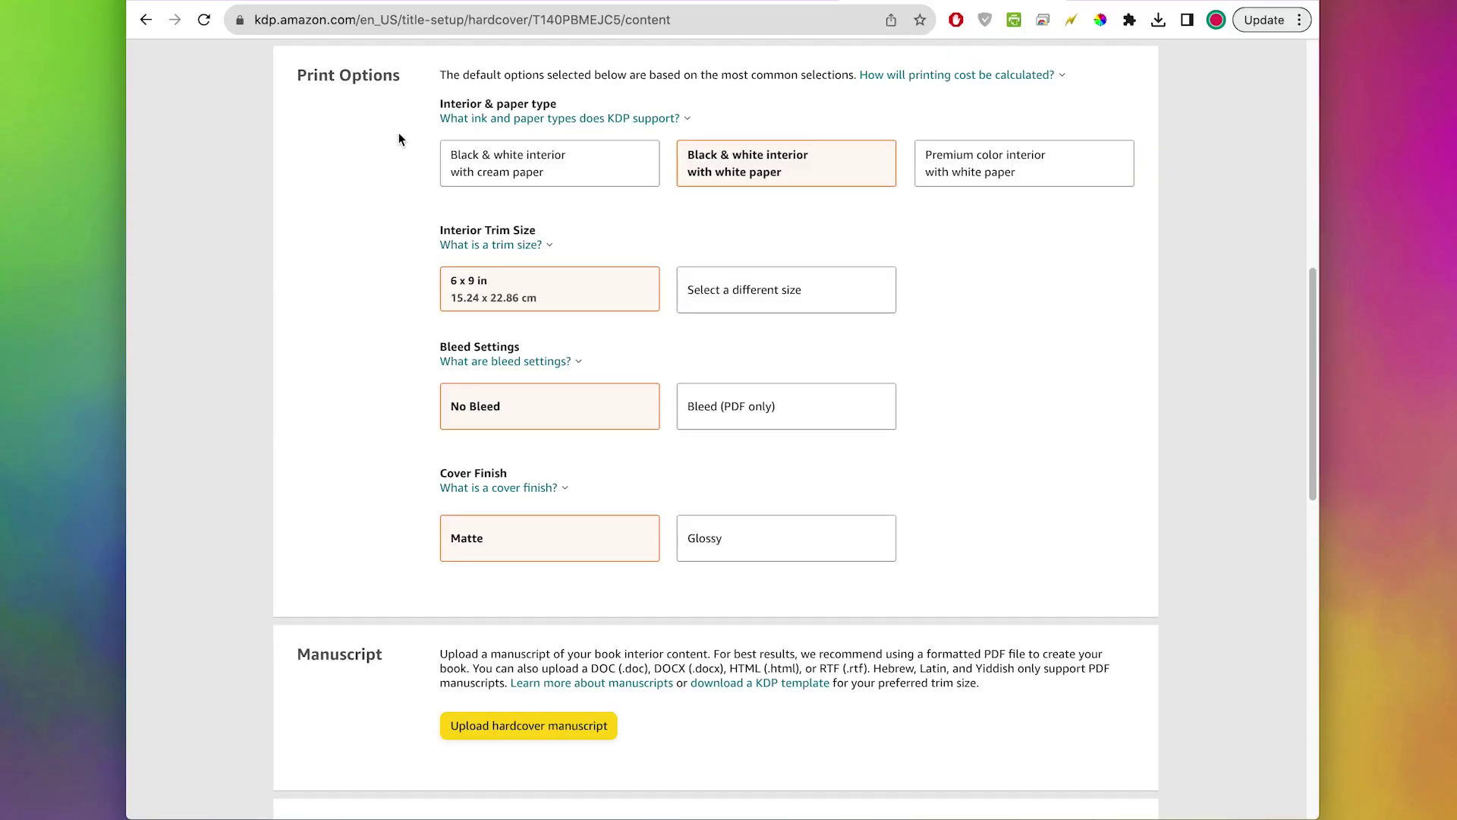
Set the print options to premium color interior with white paper, 5.5 x 8.5 in trim size, Bleed (PDF only) and glossy cover finish
{"action": "left_click", "coordinate": [968, 163]}
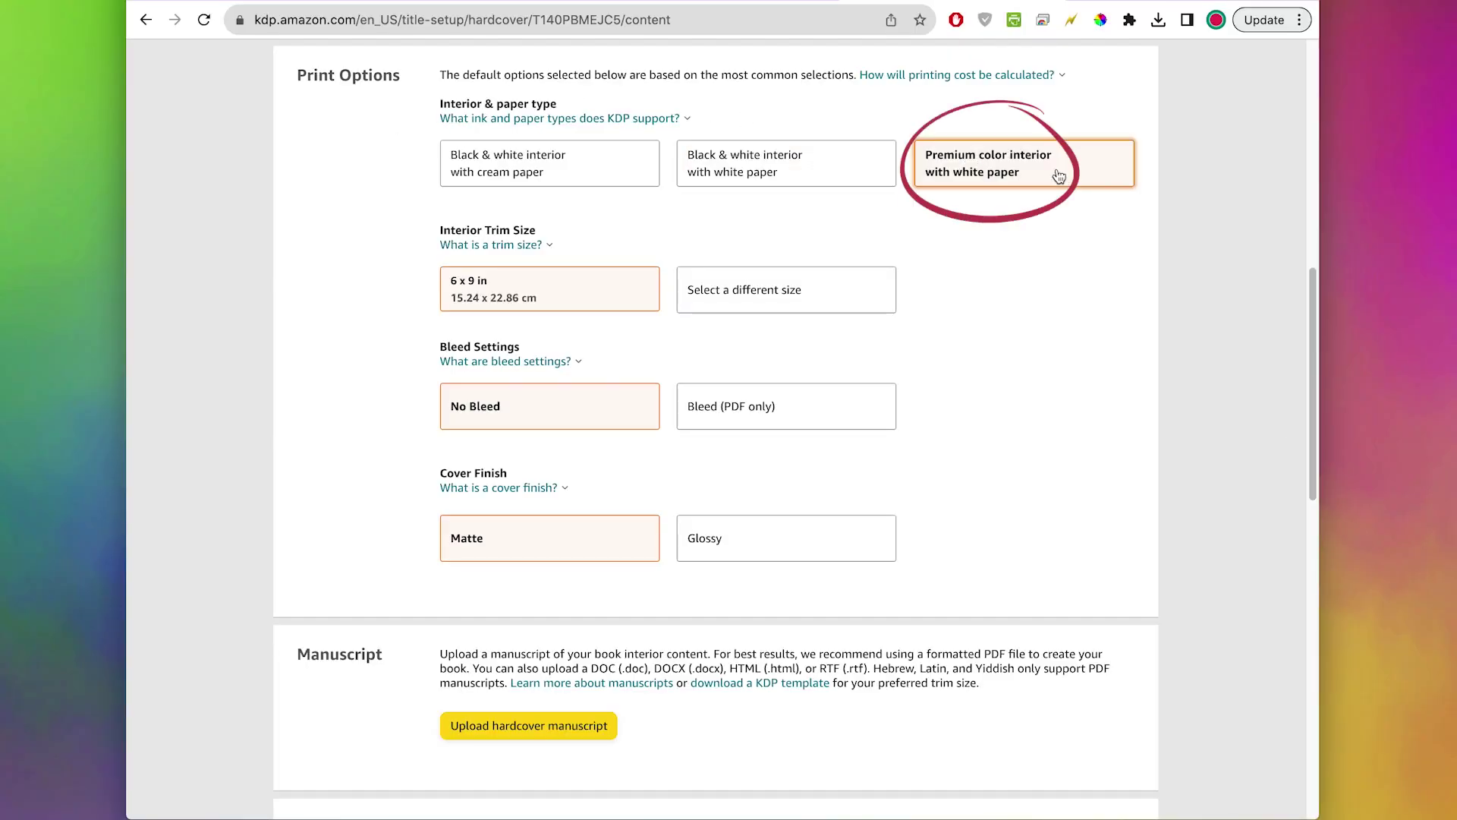
{"action": "left_click", "coordinate": [724, 286]}
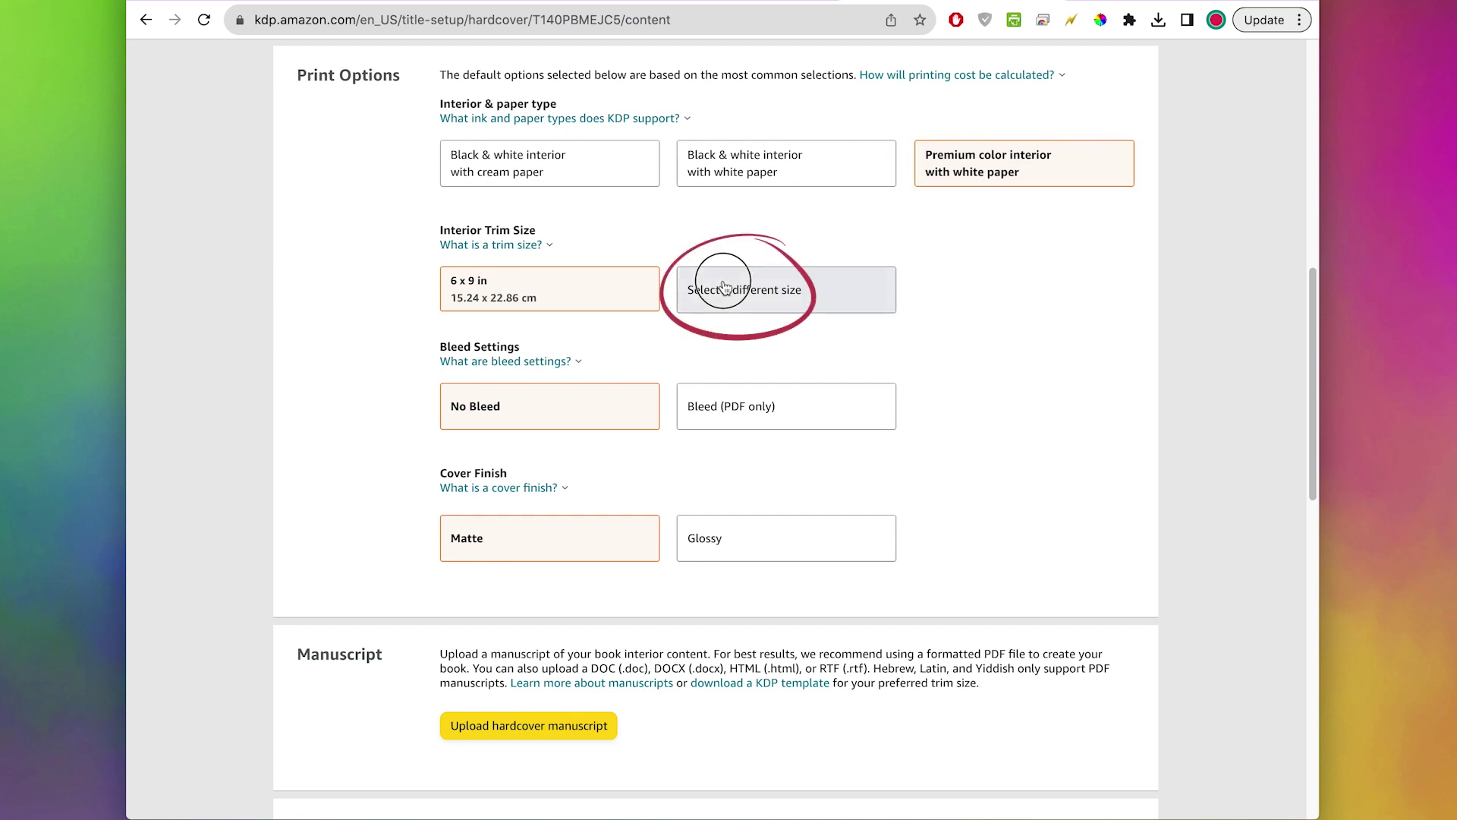
{"action": "left_click", "coordinate": [513, 442]}
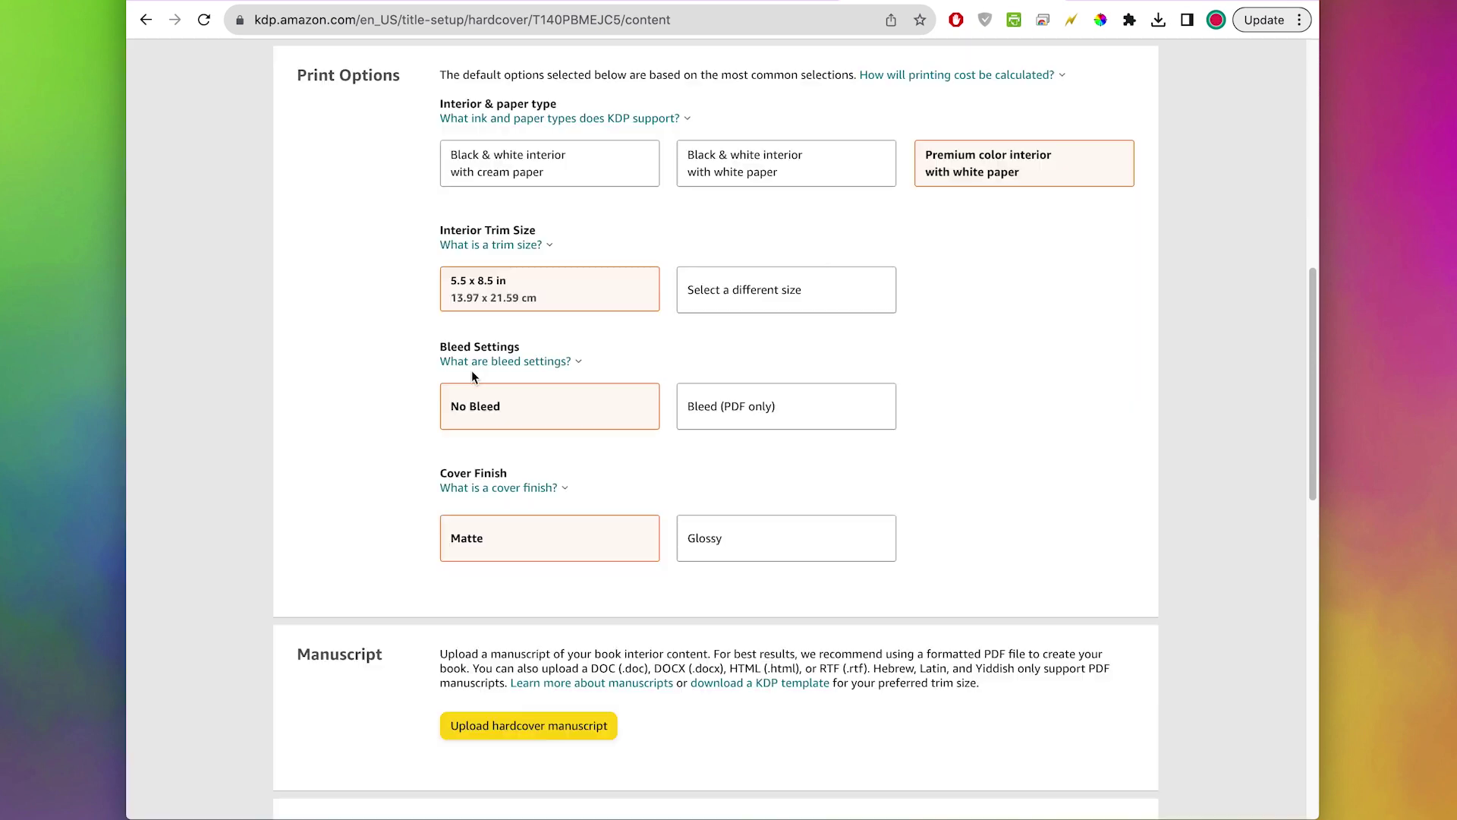
{"action": "left_click", "coordinate": [774, 410]}
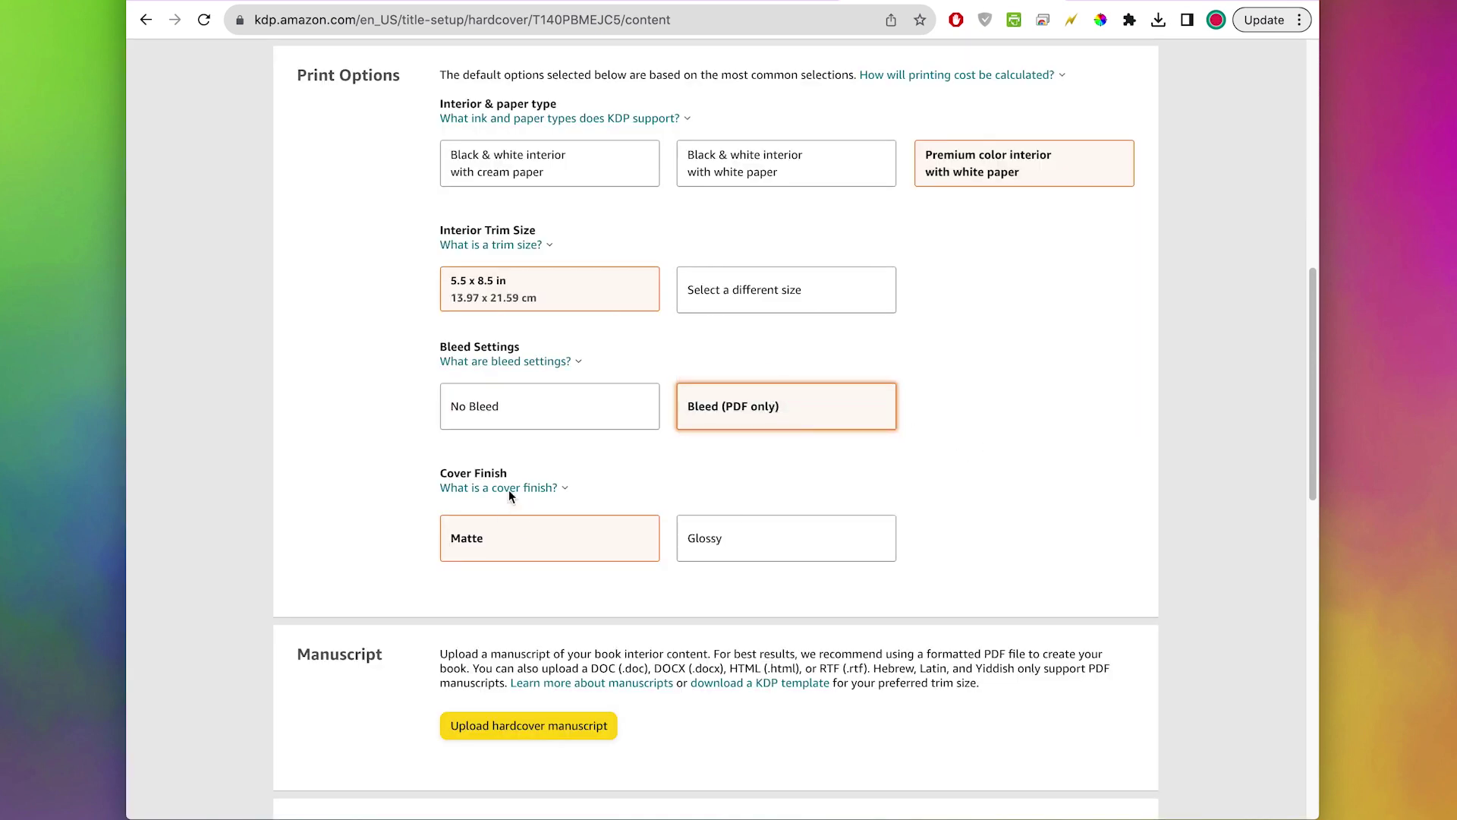
{"action": "left_click", "coordinate": [774, 539]}
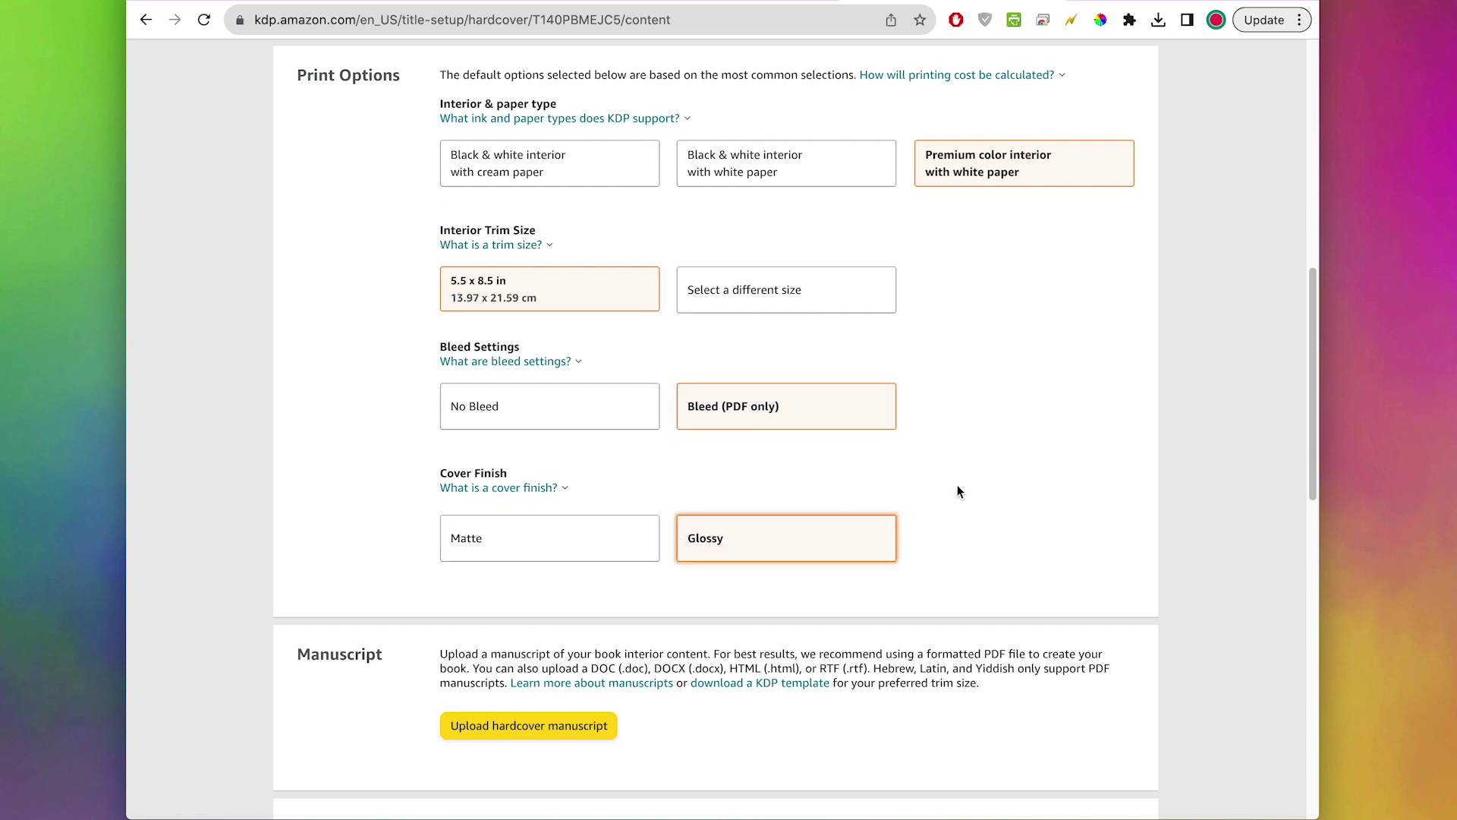
Choose to supply an existing print-ready PDF cover and upload Mouse's Great Discovery.pdf from the Downloads folder
{"action": "scroll", "coordinate": [1251, 375], "scroll_direction": "down", "scroll_amount": 6}
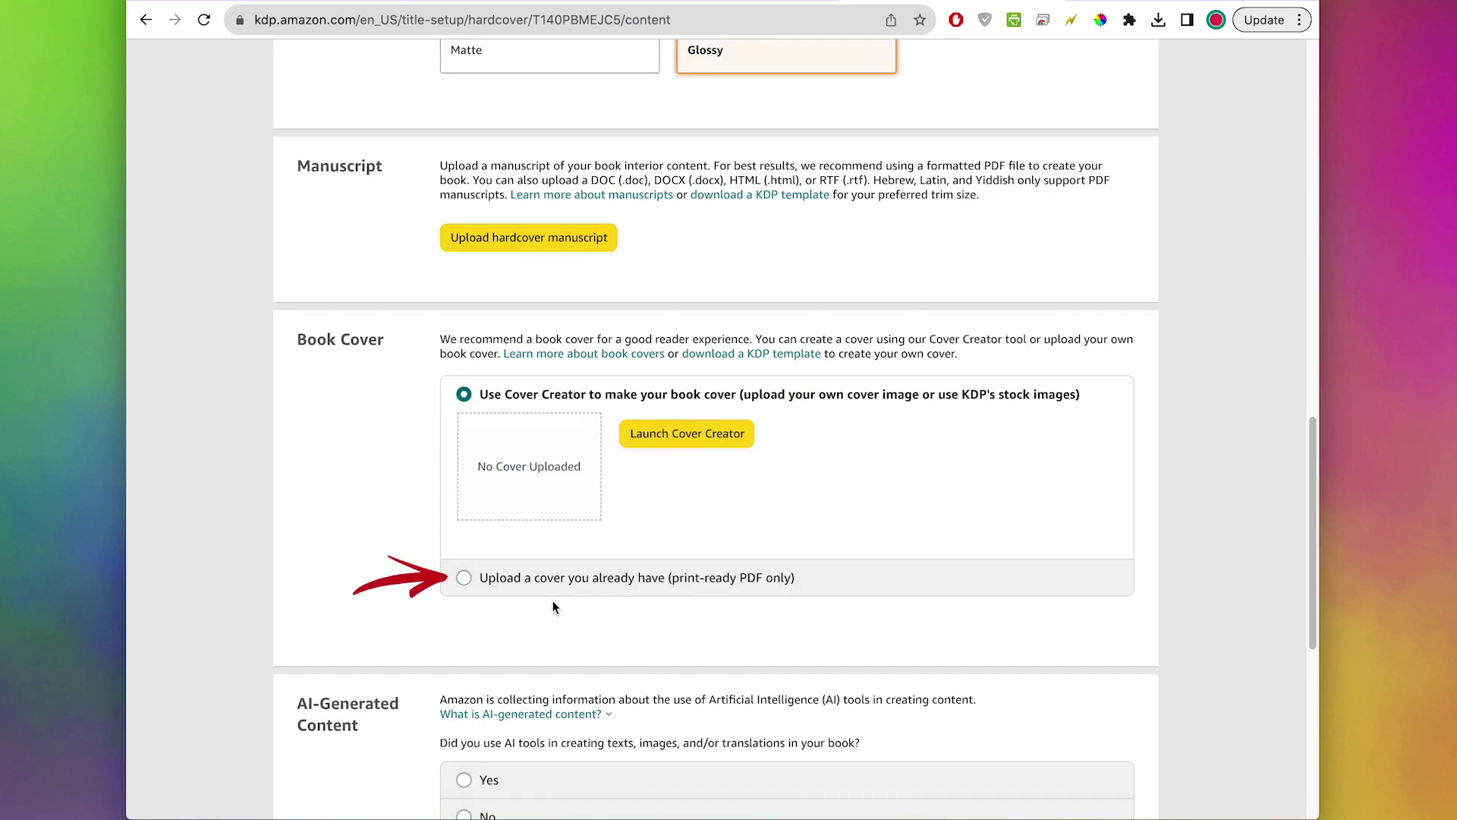
{"action": "left_click", "coordinate": [497, 583]}
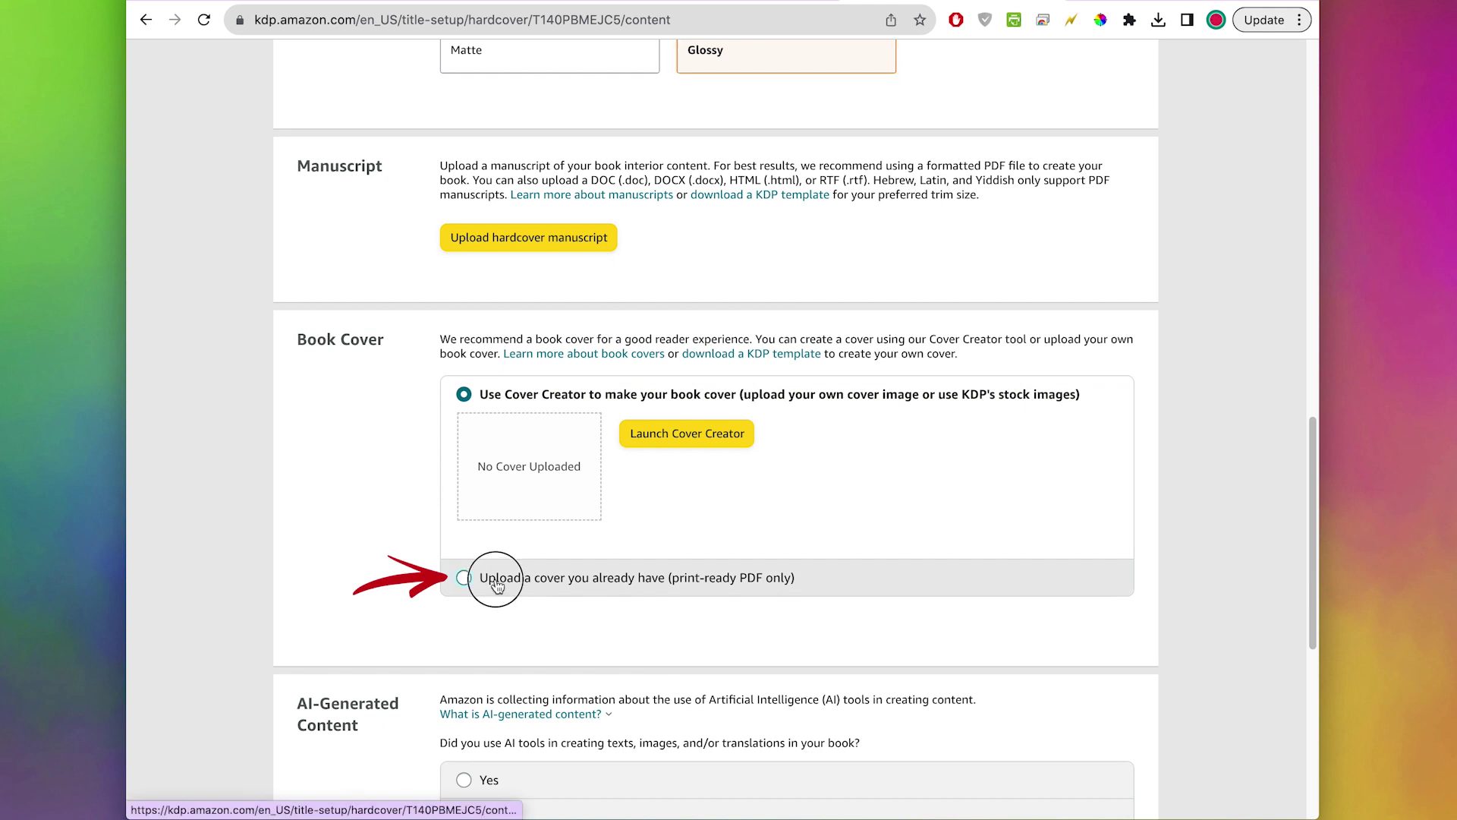
{"action": "left_click", "coordinate": [668, 482]}
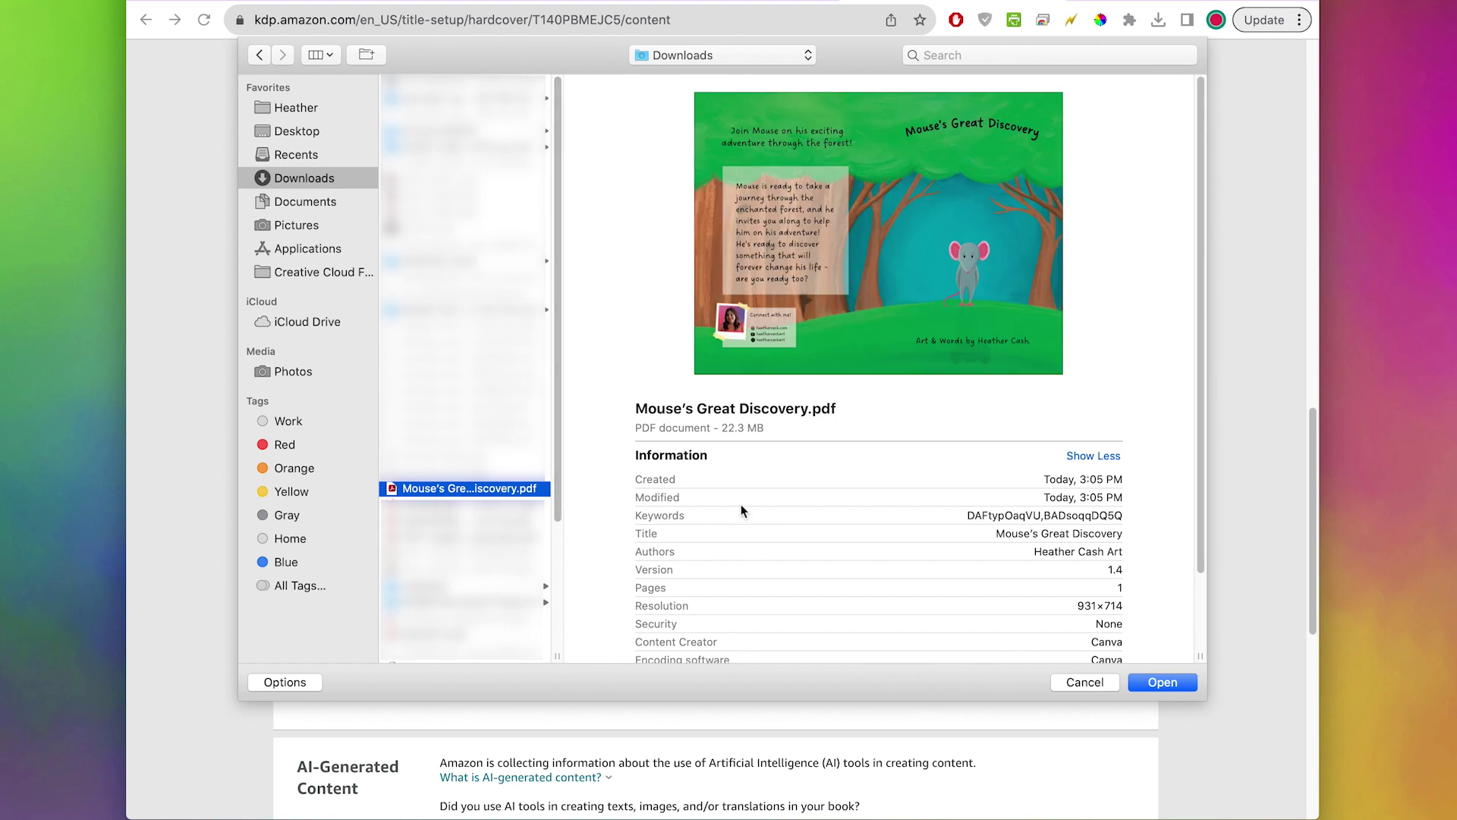
{"action": "left_click", "coordinate": [1143, 683]}
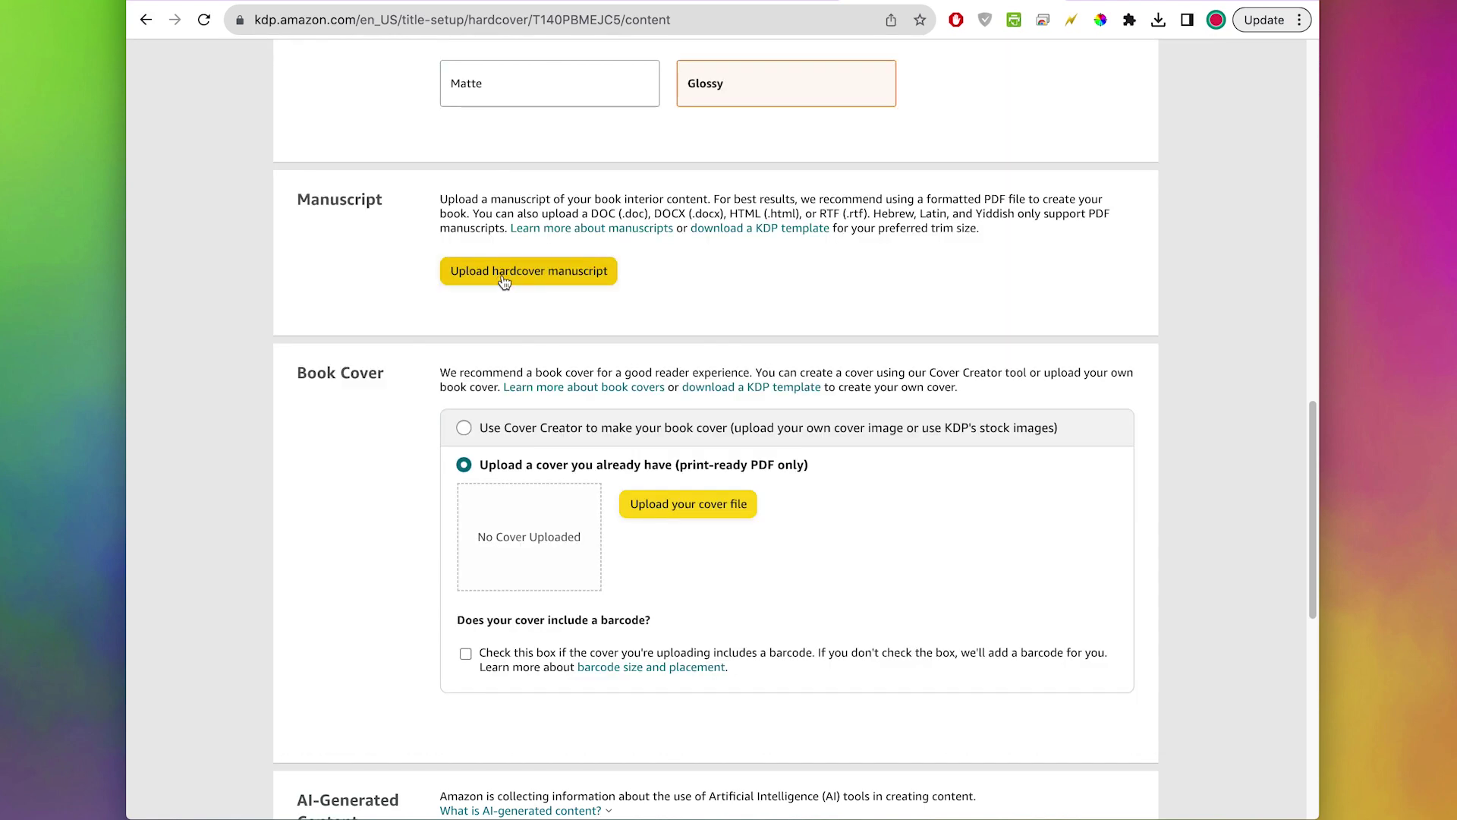
Answer No to the question about using AI tools in creating the book
{"action": "scroll", "coordinate": [726, 558], "scroll_direction": "down", "scroll_amount": 6}
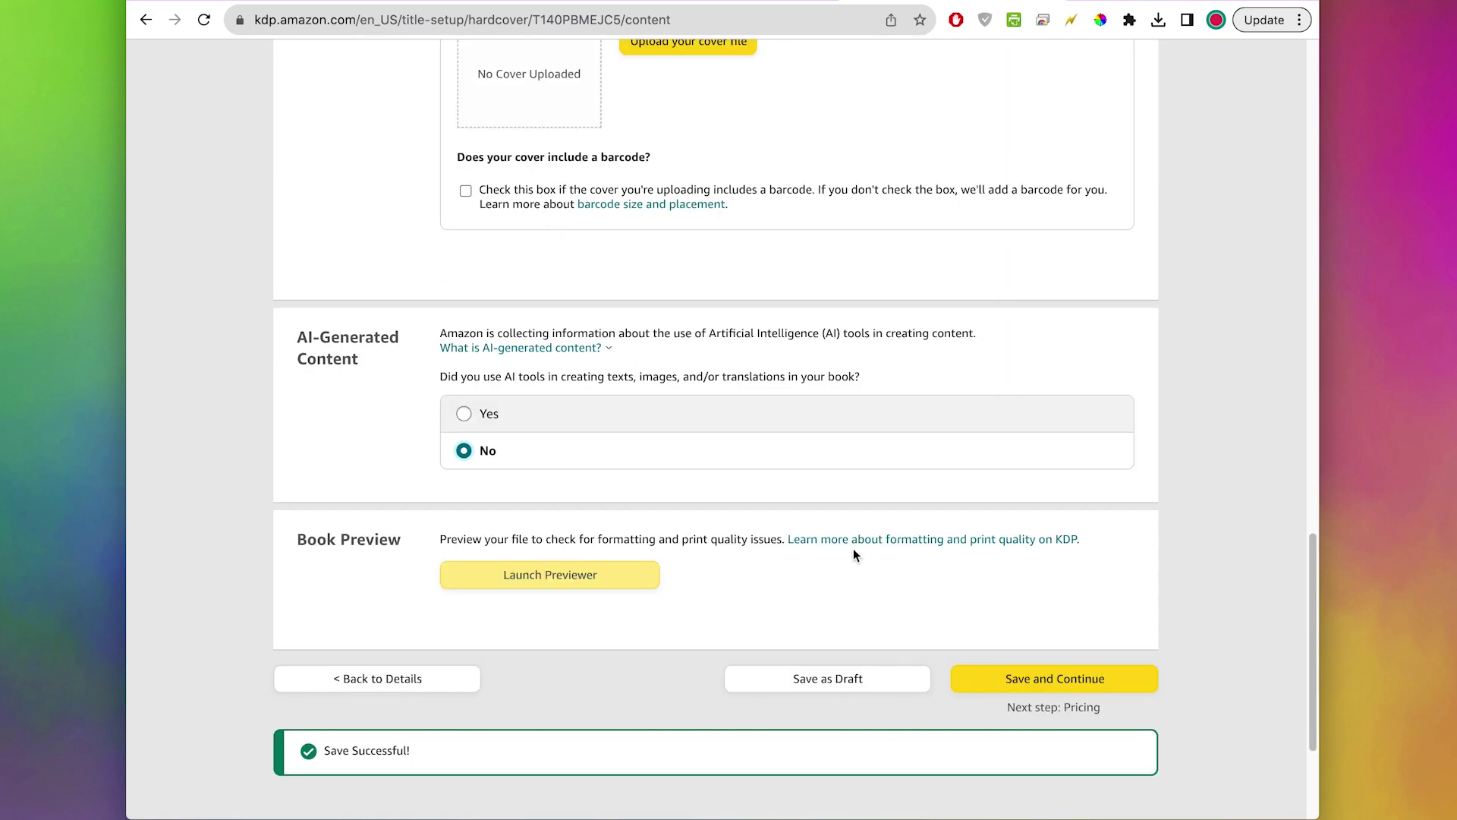
{"action": "scroll", "coordinate": [850, 369], "scroll_direction": "up", "scroll_amount": 2}
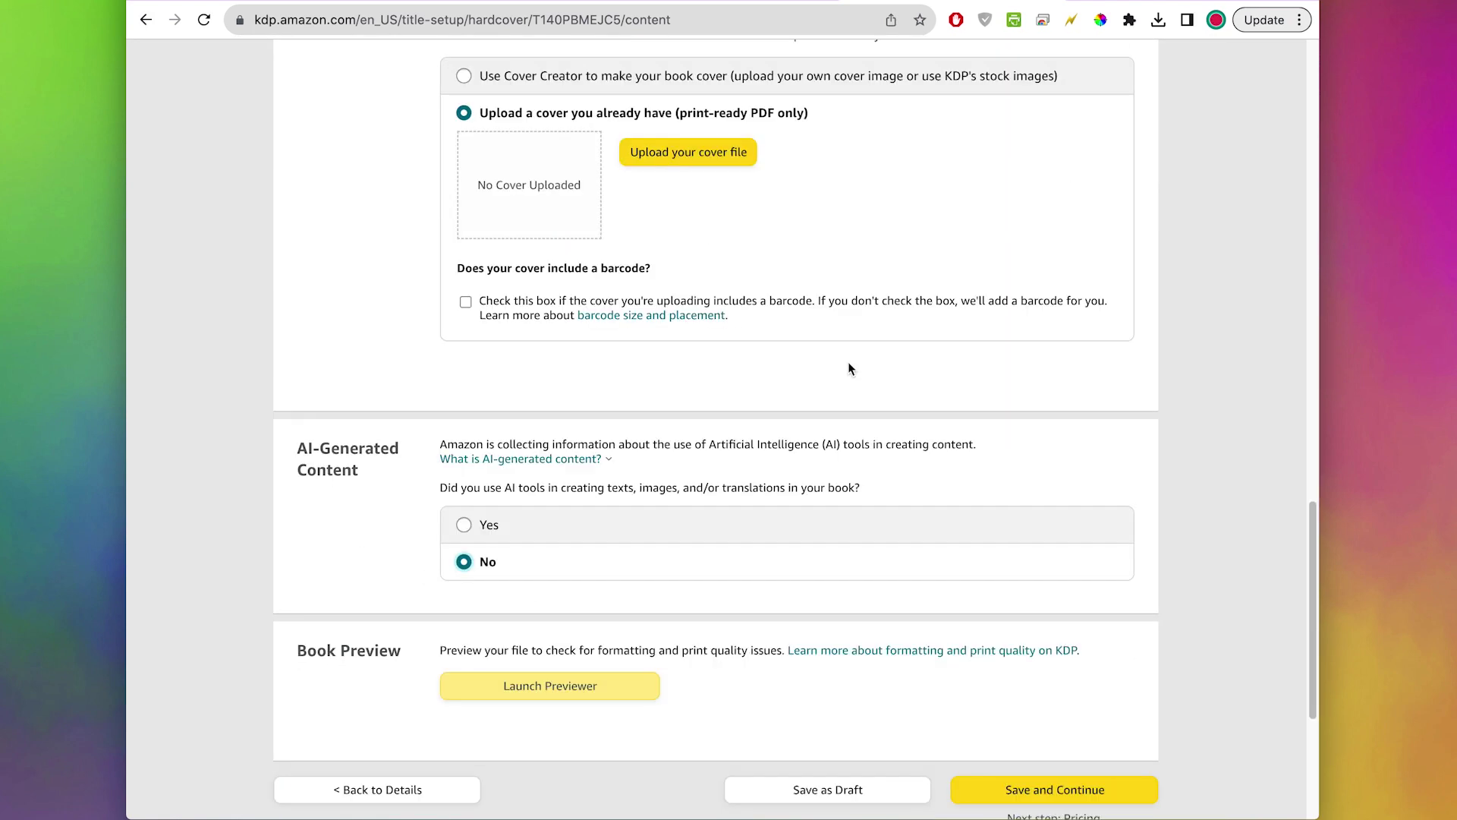